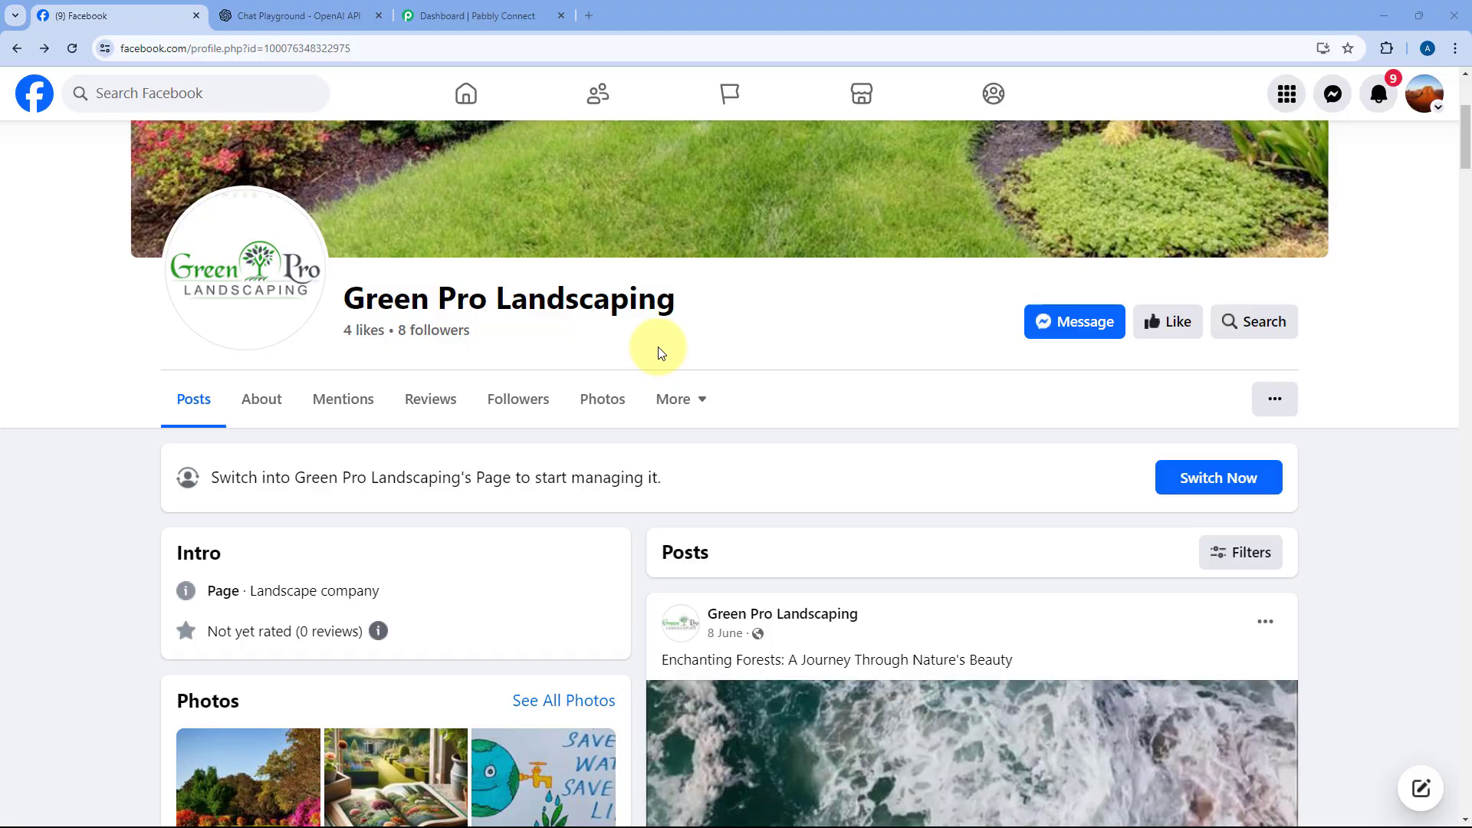
# - Review the Green Pro Landscaping Facebook posts, then move to the Pabbly Connect dashboard tab
pyautogui.scroll(2, 691, 399)
pyautogui.scroll(-3, 716, 471)
pyautogui.scroll(-2, 652, 434)
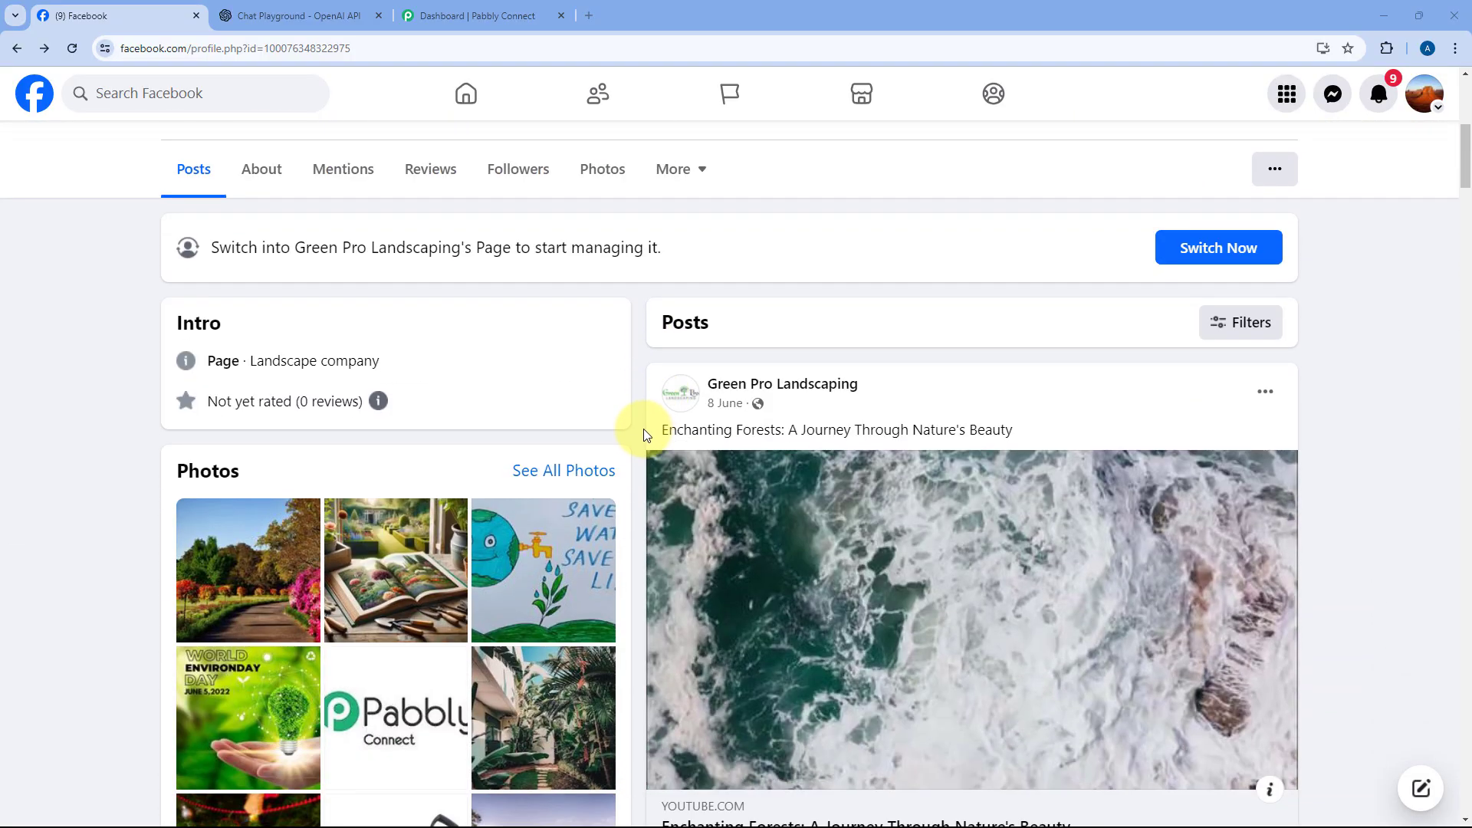
pyautogui.scroll(-2, 638, 427)
pyautogui.scroll(-6, 638, 425)
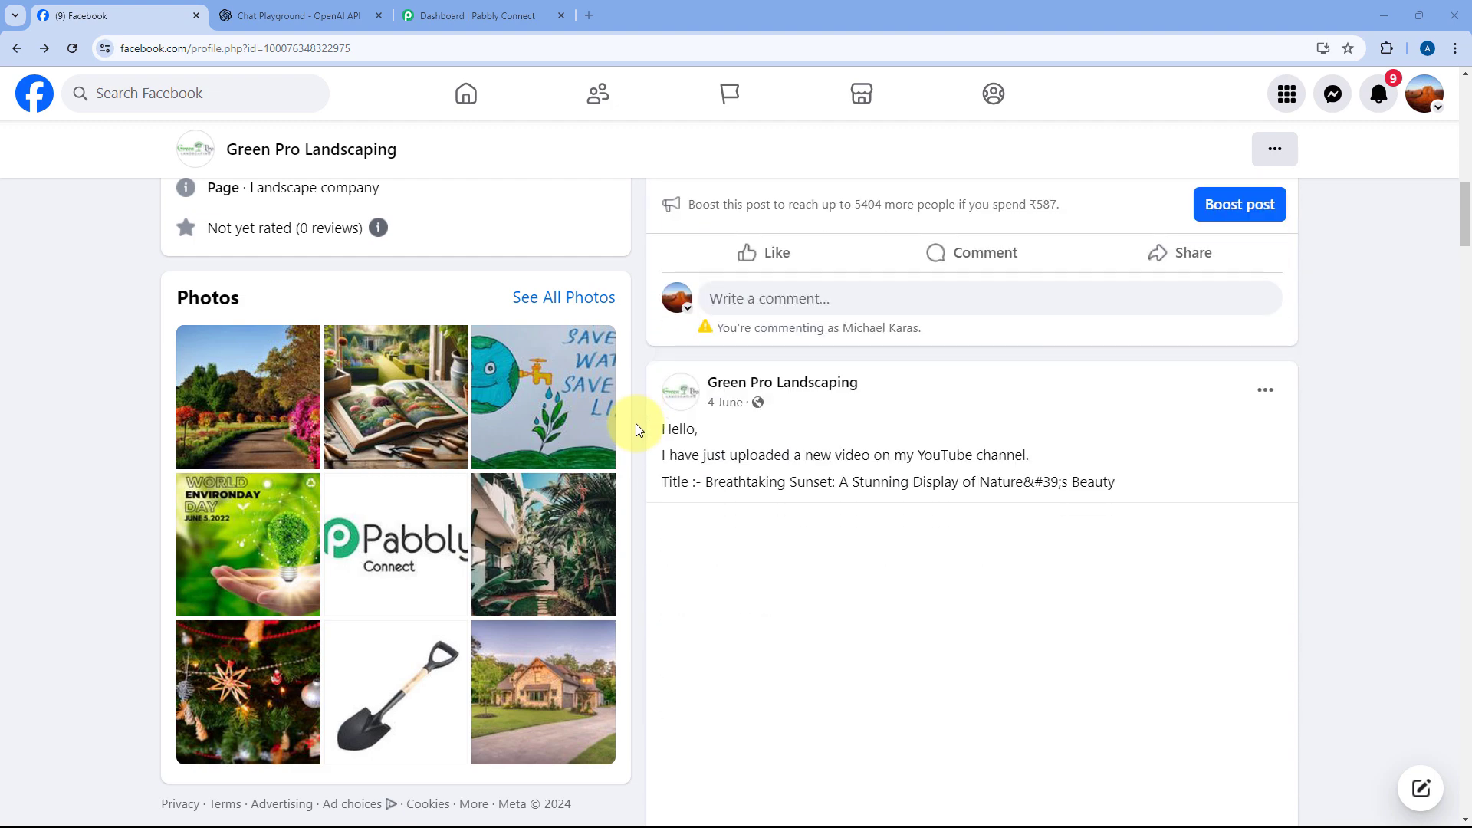
pyautogui.scroll(-10, 635, 431)
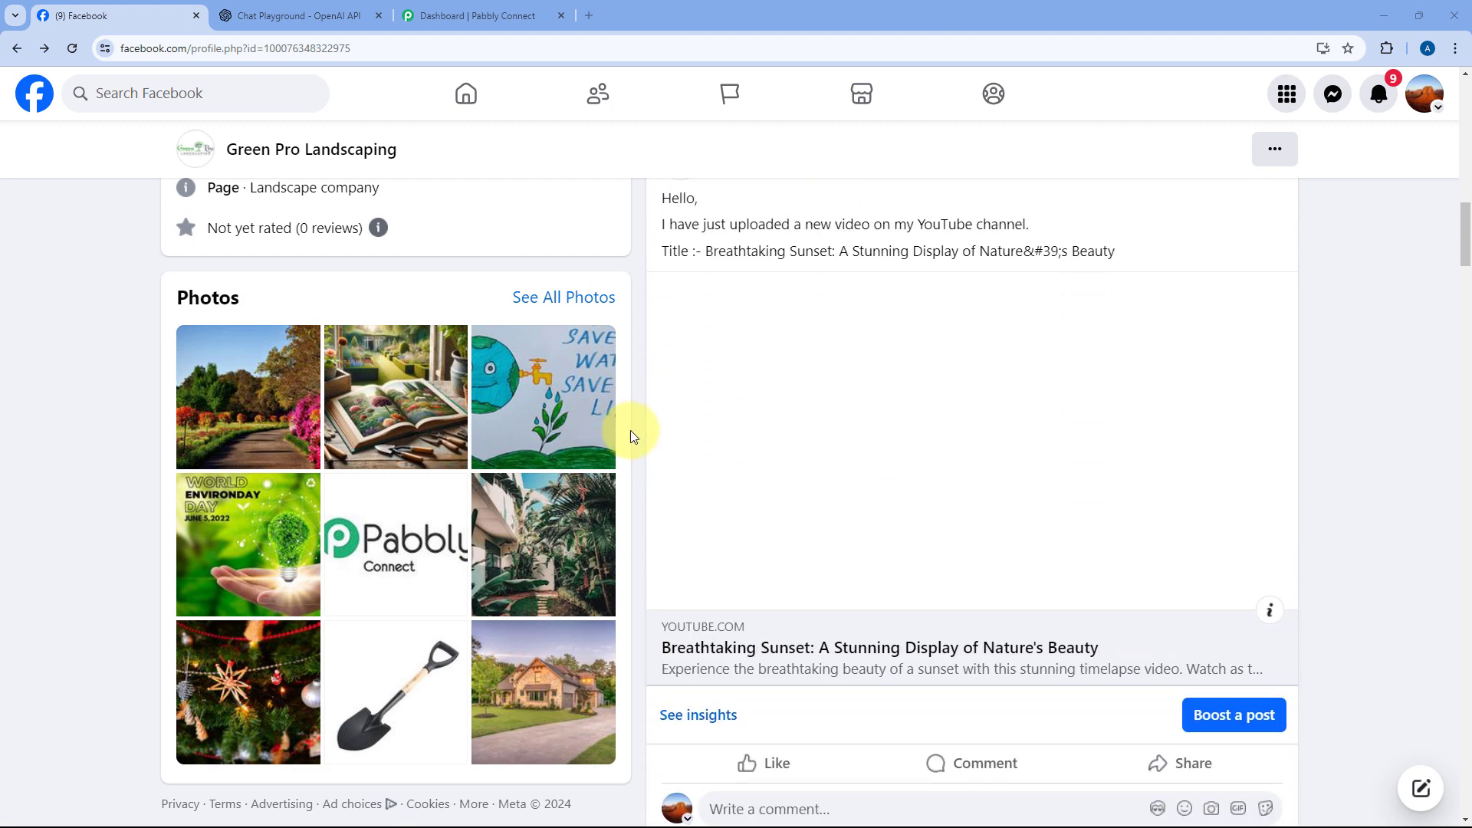
pyautogui.scroll(-3, 629, 435)
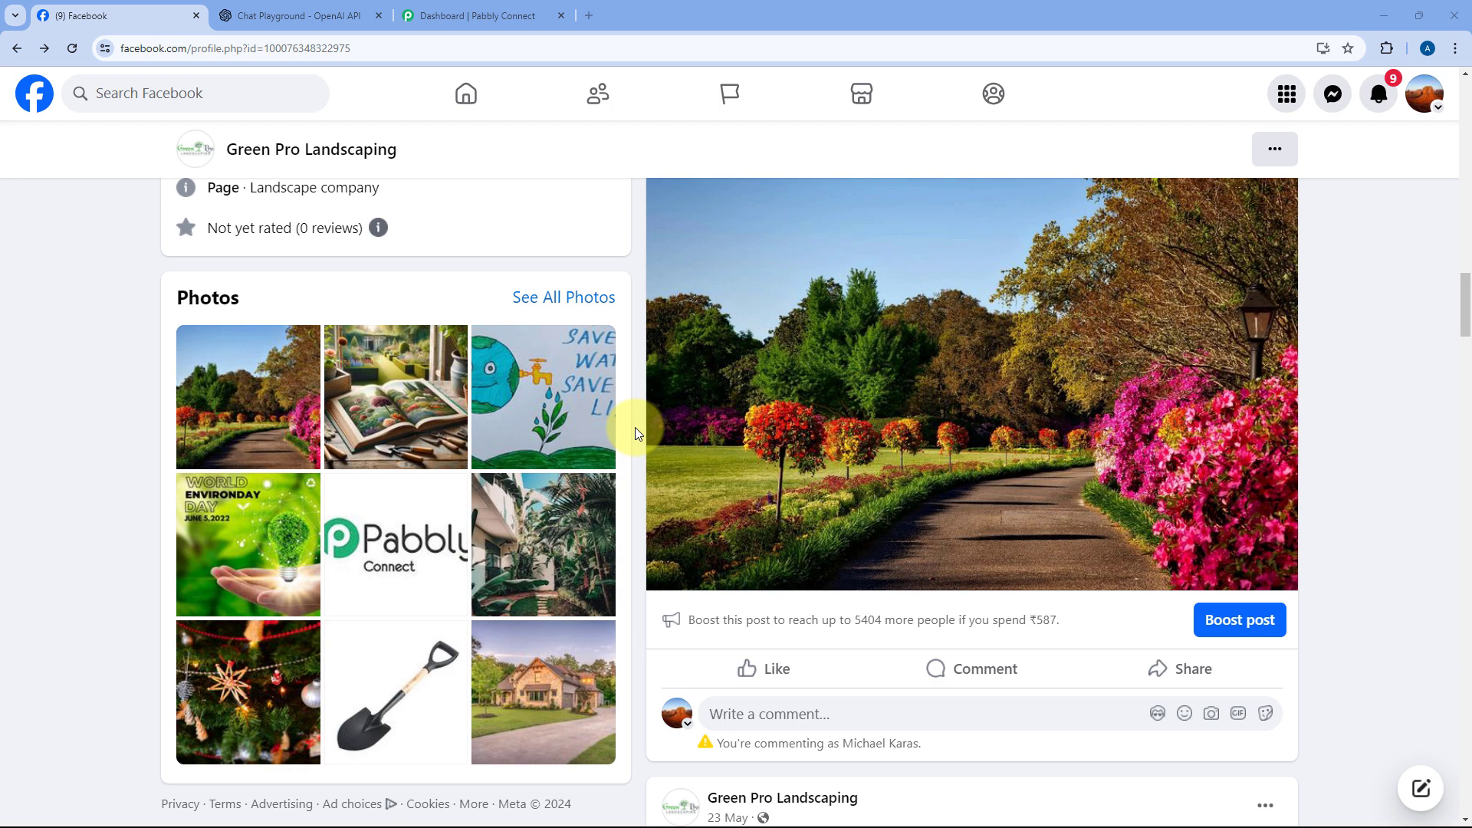
pyautogui.click(476, 14)
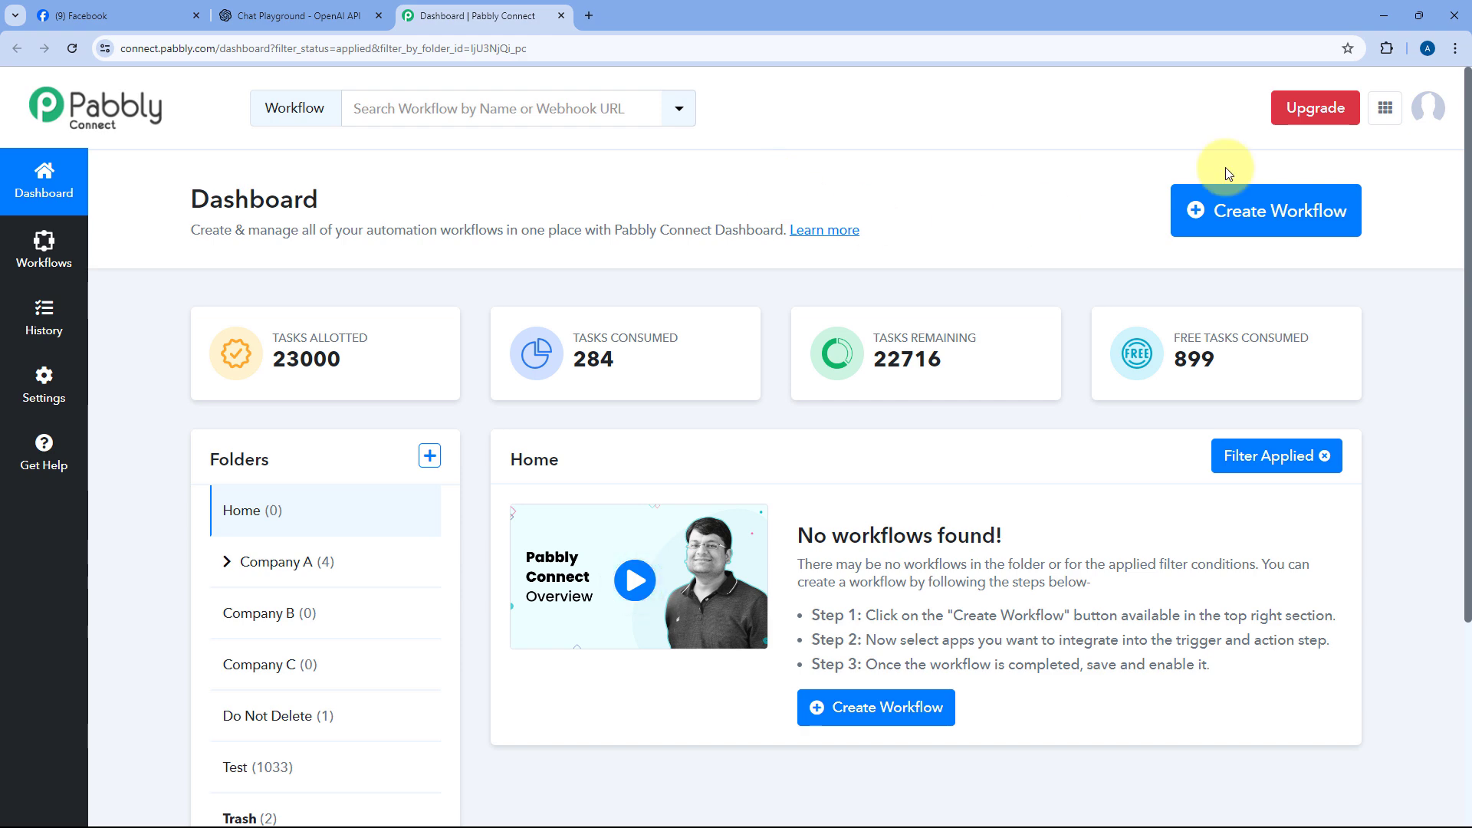
# - Start a new workflow named 'Auto-Reply to Facebook Comments'
pyautogui.click(1248, 208)
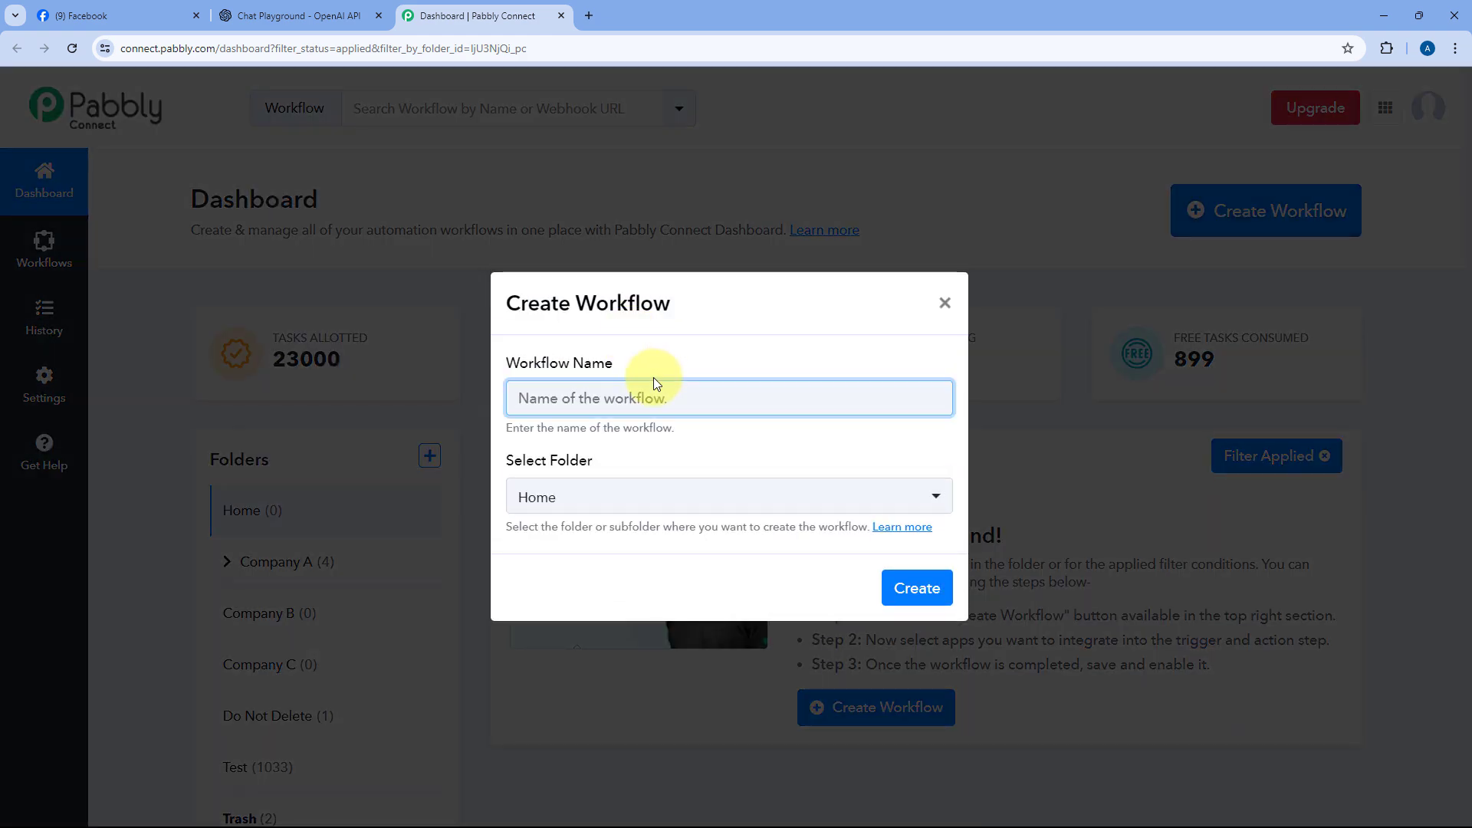
pyautogui.write('Autom')
pyautogui.press('BackSpace')
pyautogui.press('BackSpace')
pyautogui.write('Repl')
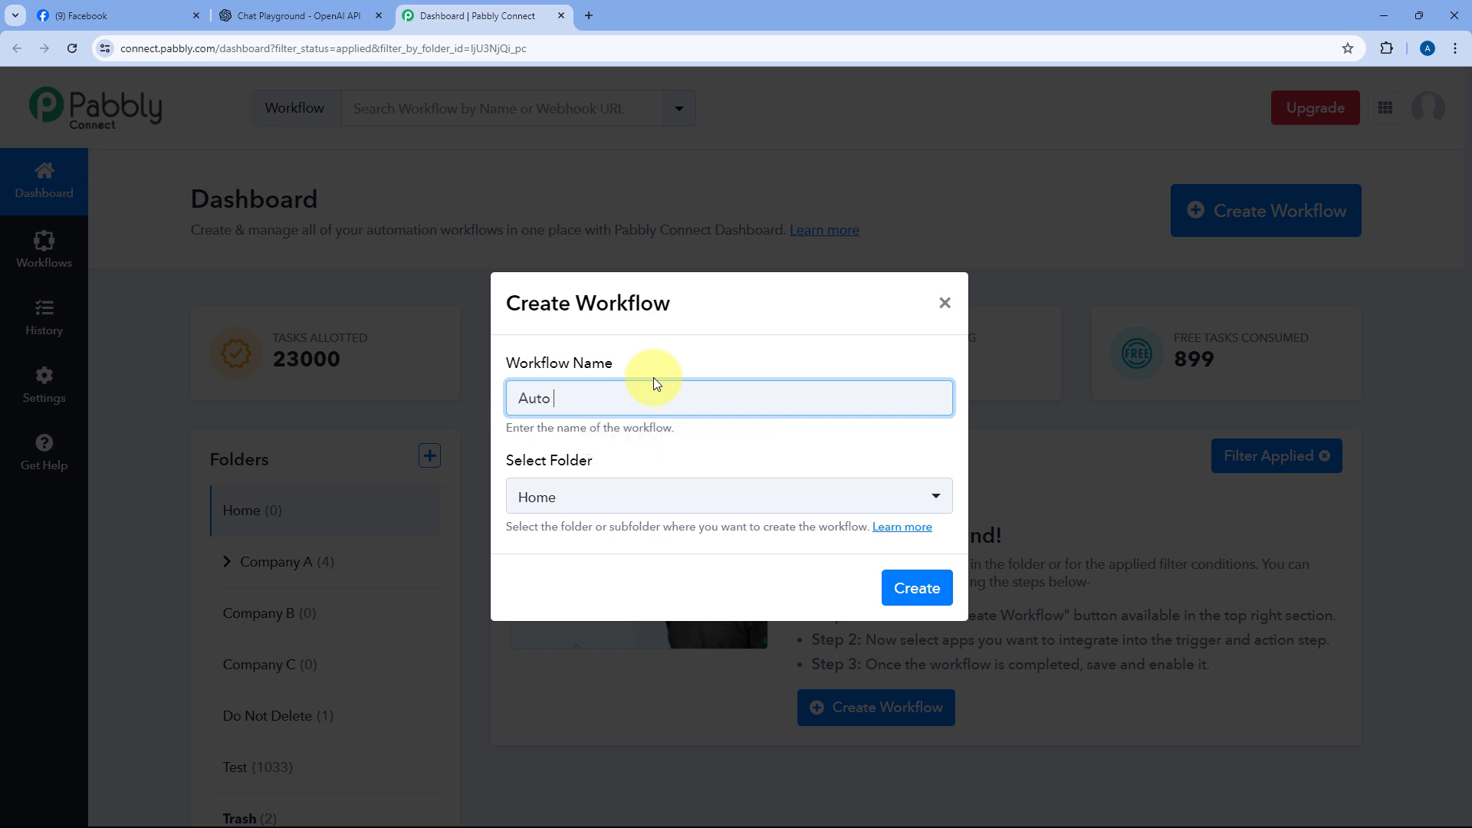
pyautogui.write('ays')
pyautogui.press('BackSpace')
pyautogui.press('BackSpace')
pyautogui.press('BackSpace')
pyautogui.press('BackSpace')
pyautogui.write('ly to Facebook Comments')
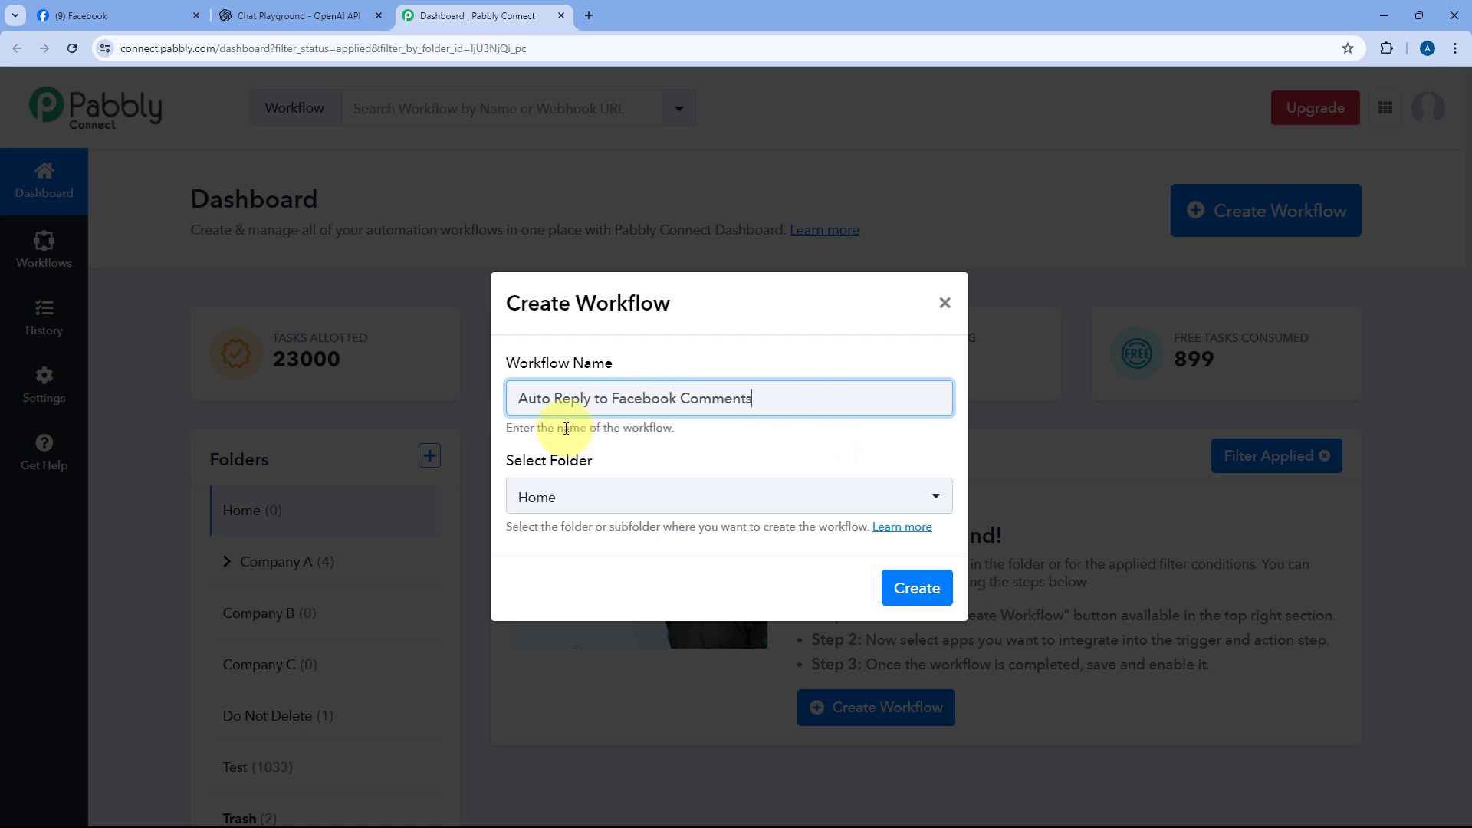
pyautogui.click(554, 400)
pyautogui.press('BackSpace')
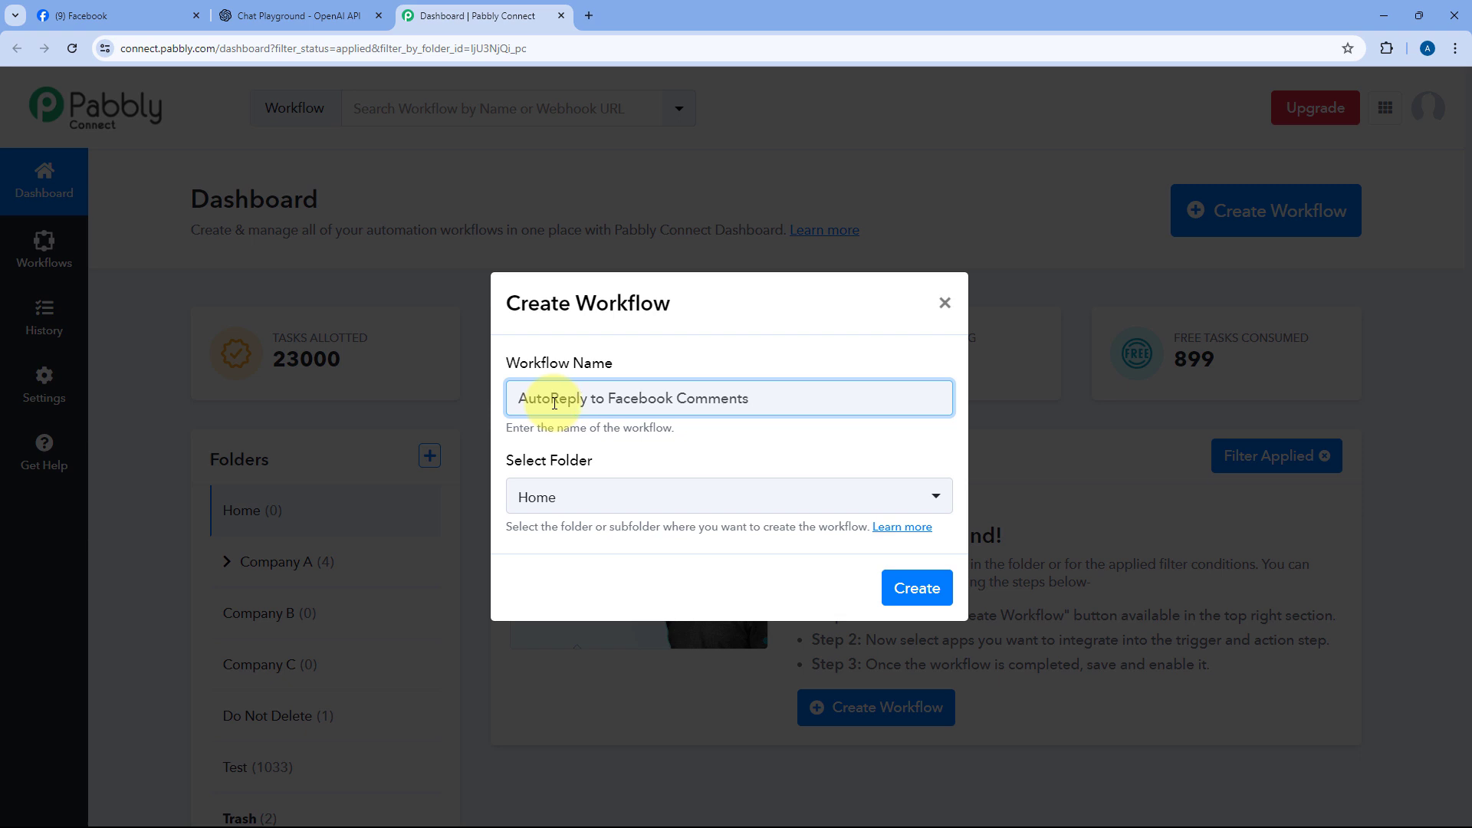
pyautogui.write('-')
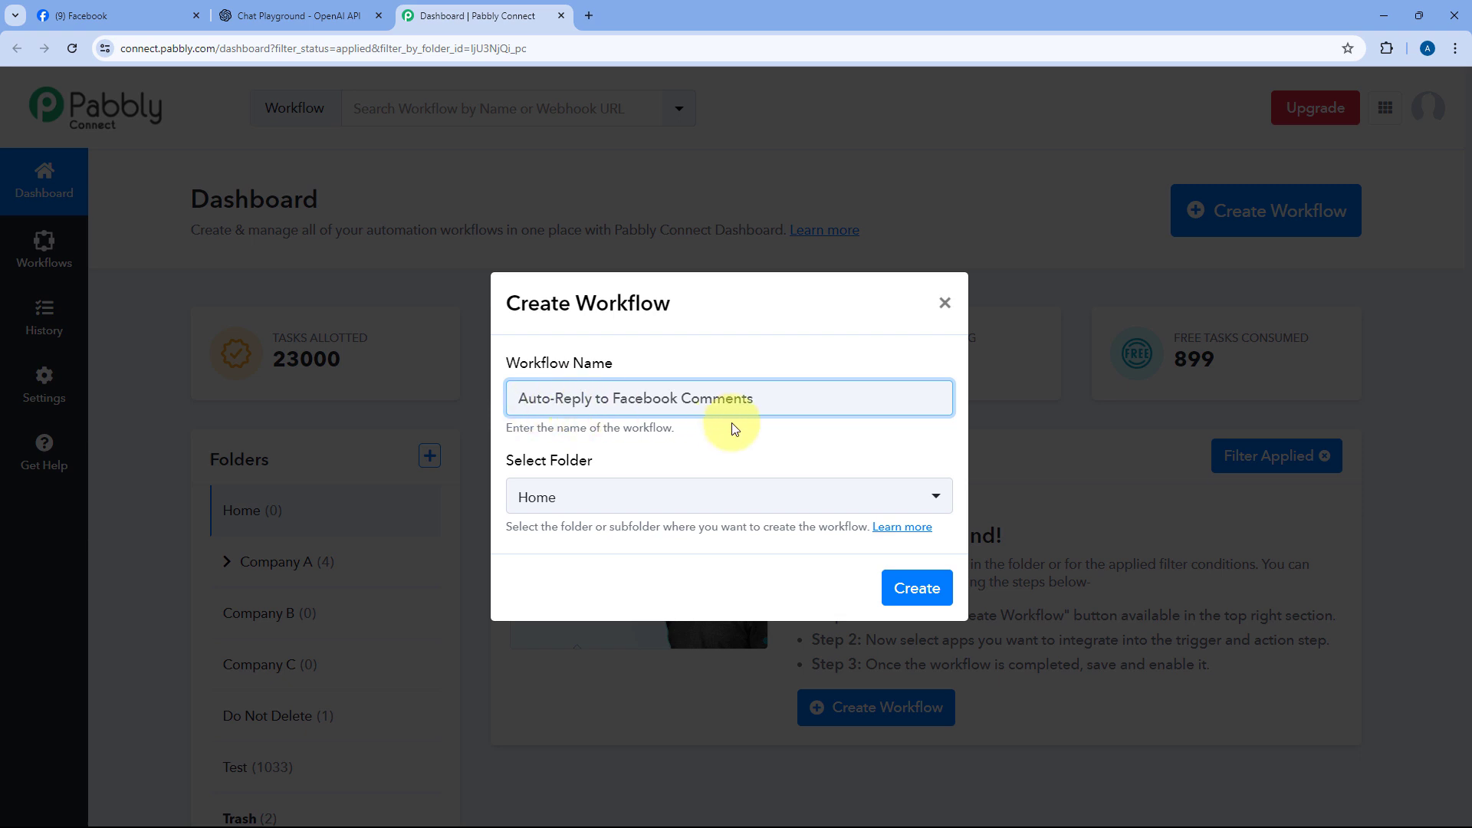
# - Keep Home as the workflow's folder and create the workflow
pyautogui.click(788, 497)
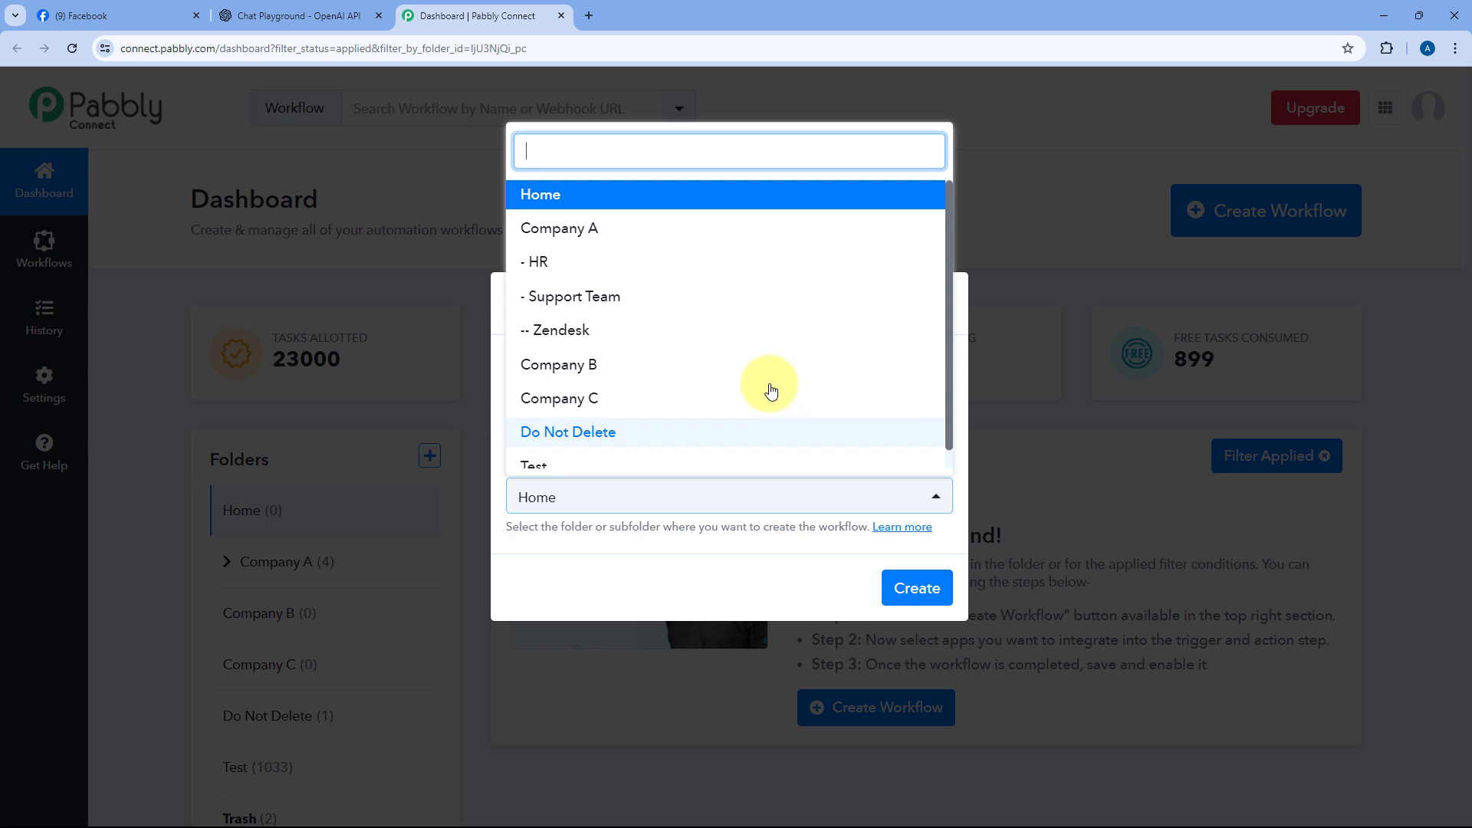
pyautogui.scroll(-1, 767, 388)
pyautogui.scroll(1, 748, 368)
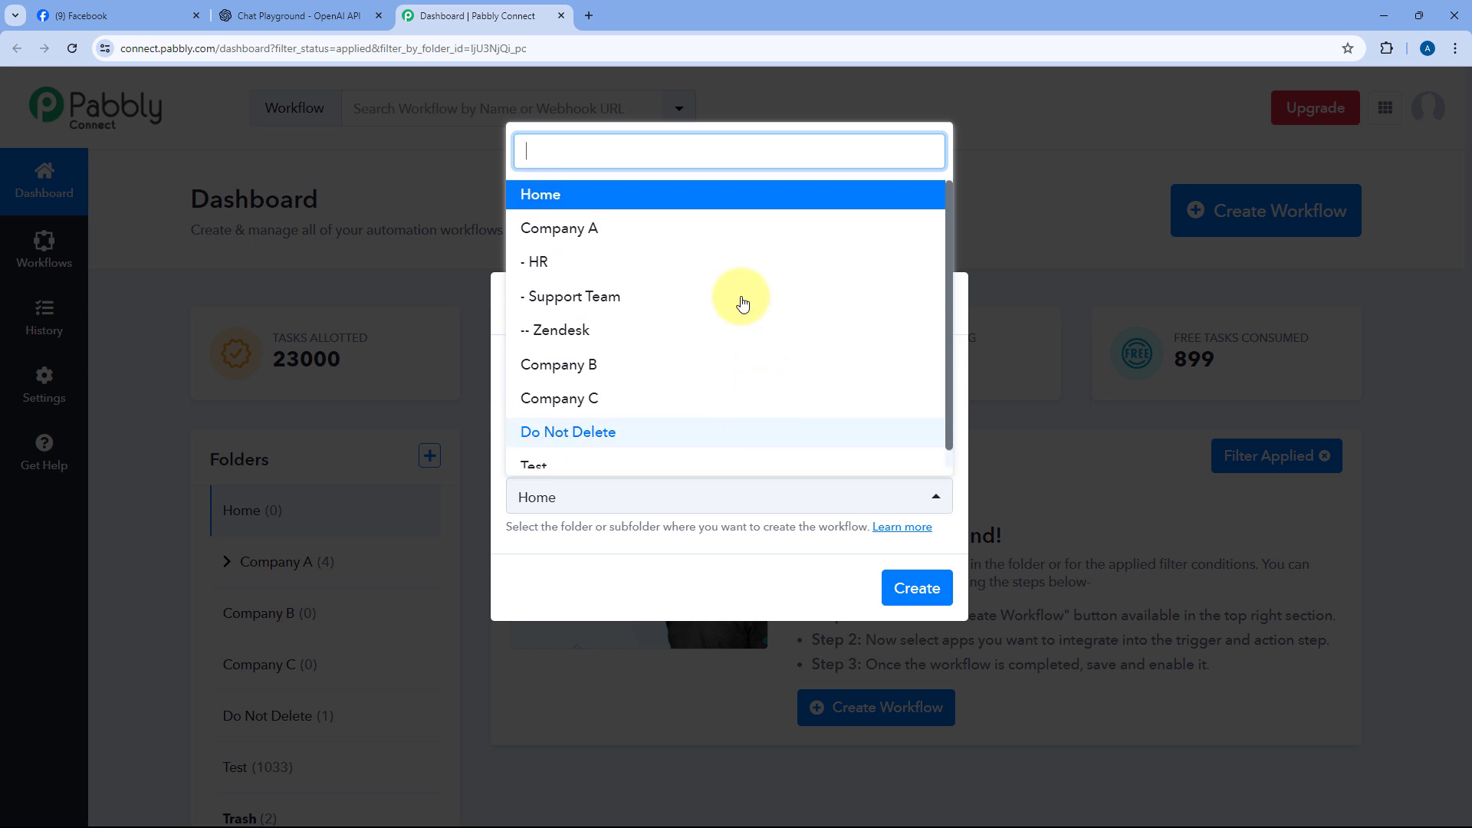
pyautogui.click(670, 201)
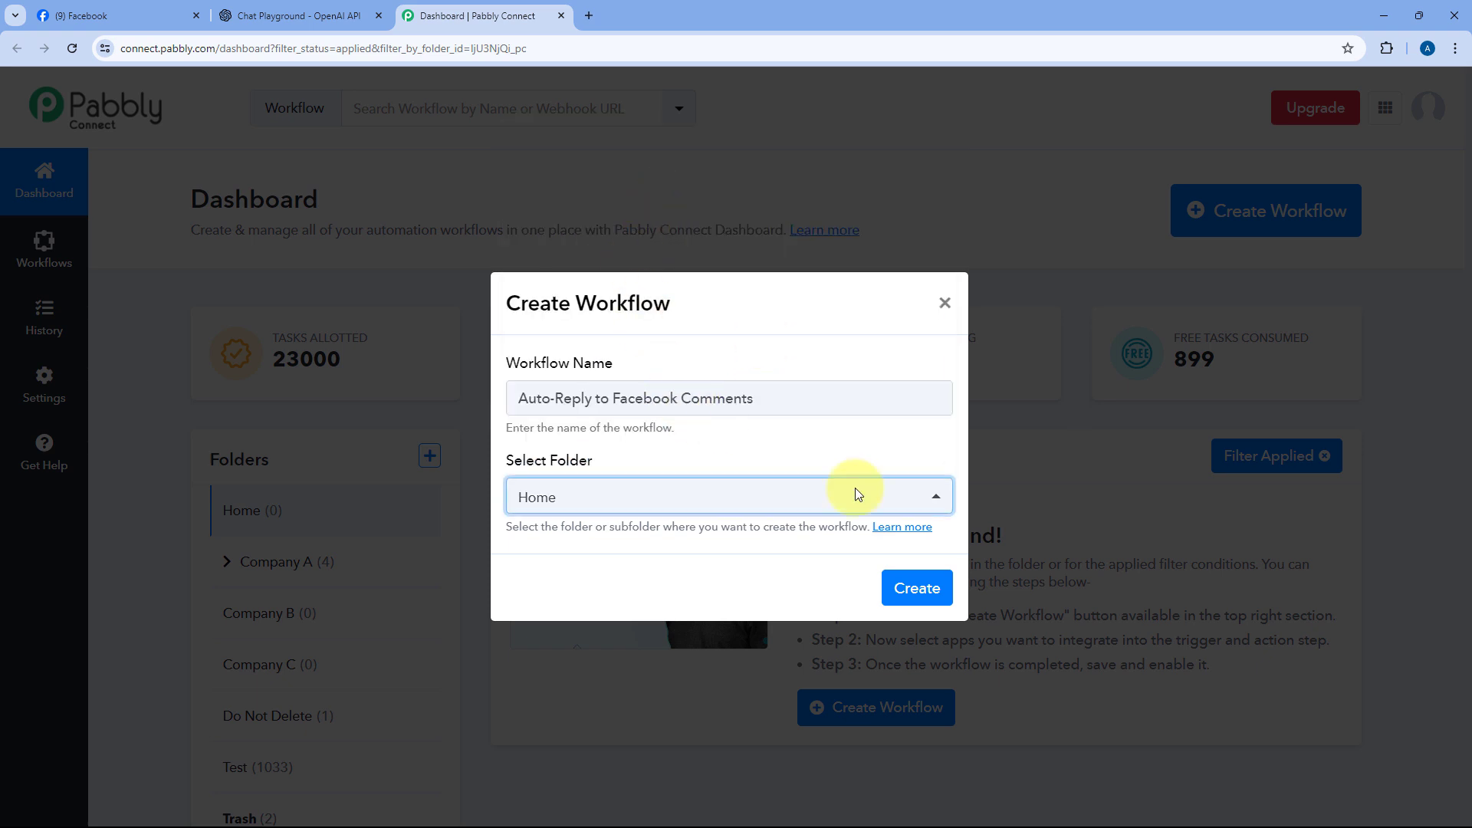
pyautogui.click(917, 587)
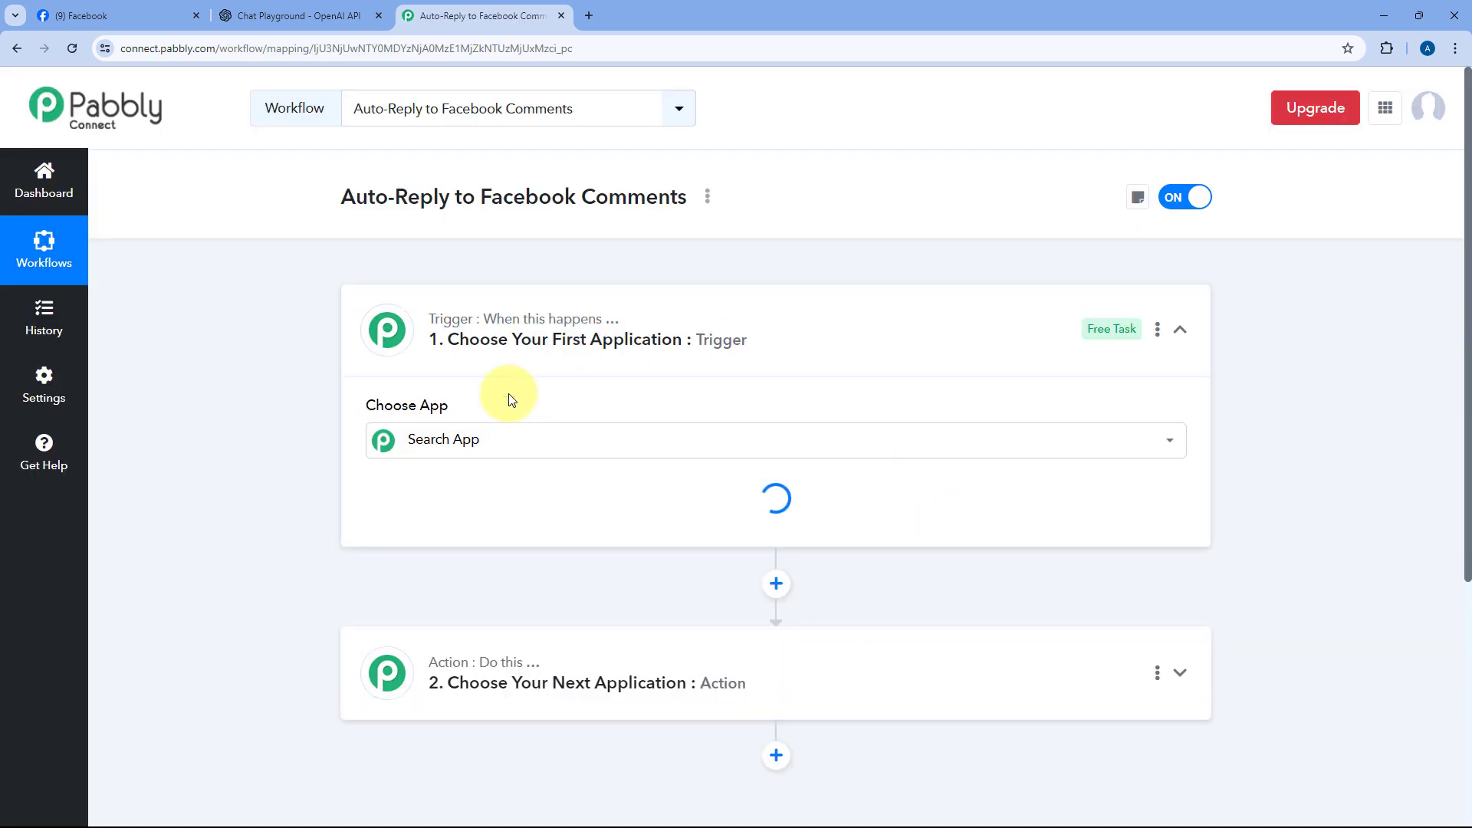
pyautogui.click(464, 316)
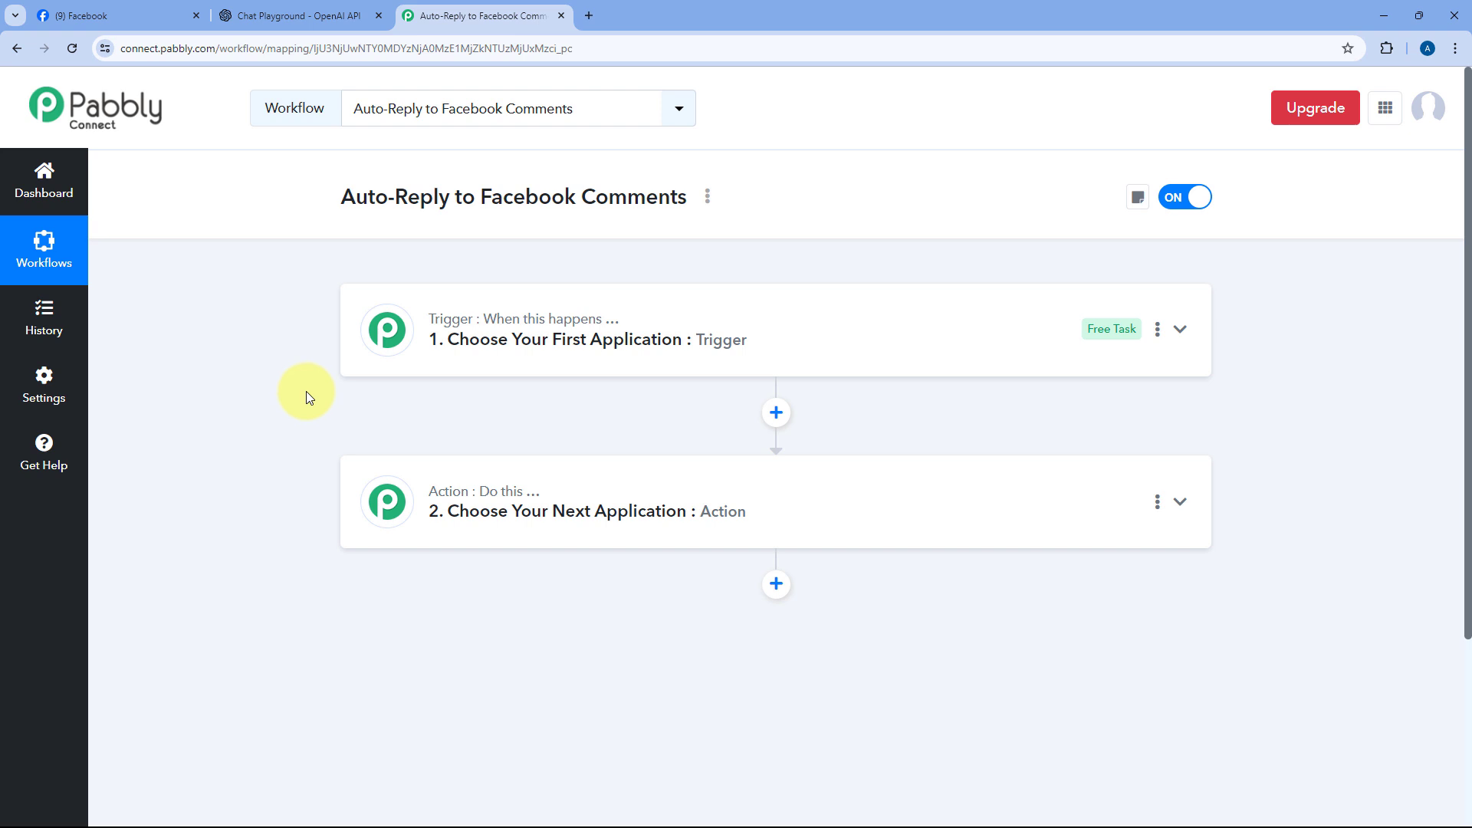
pyautogui.scroll(-1, 306, 392)
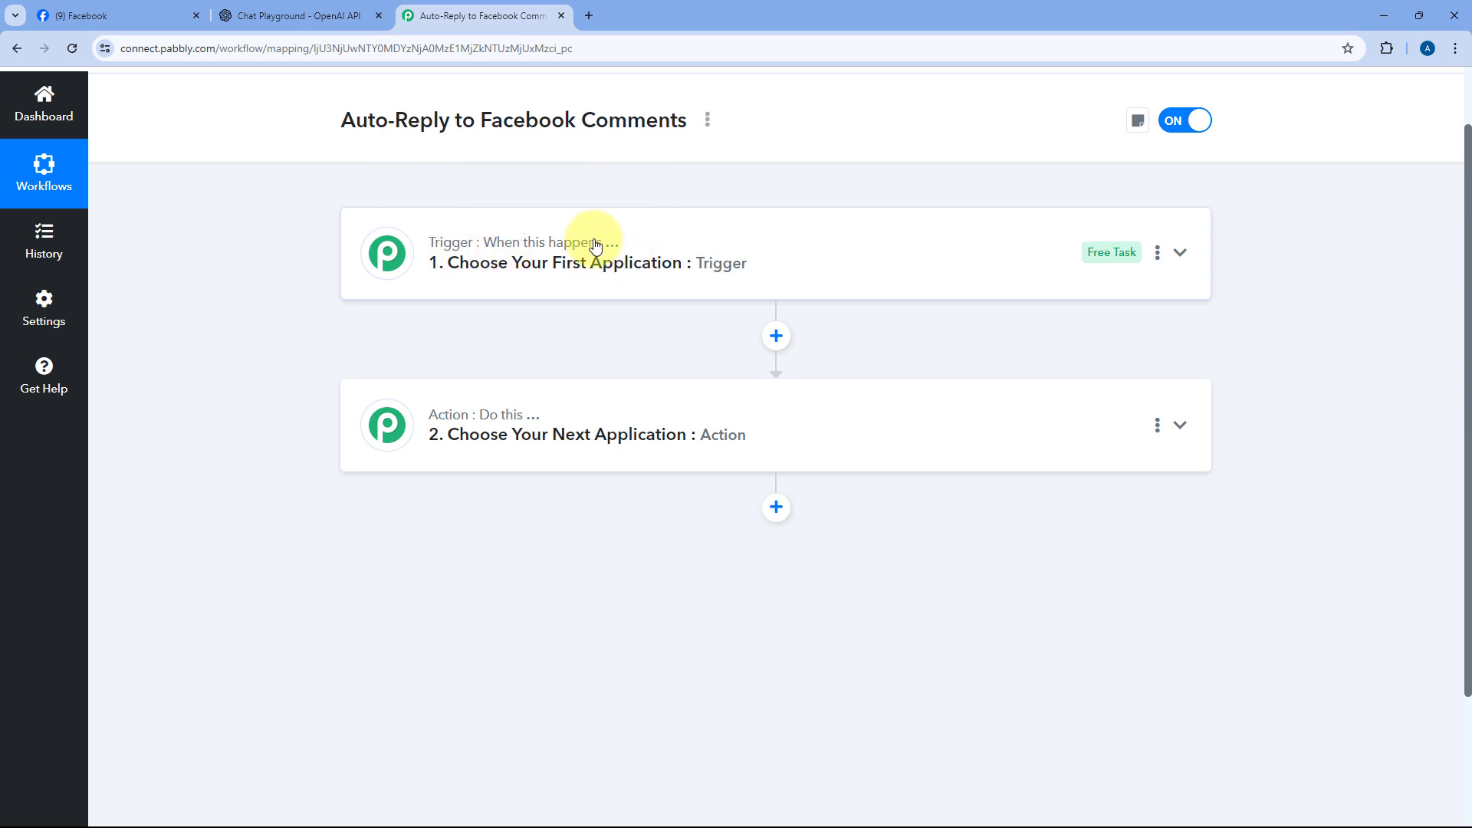
pyautogui.moveTo(457, 426)
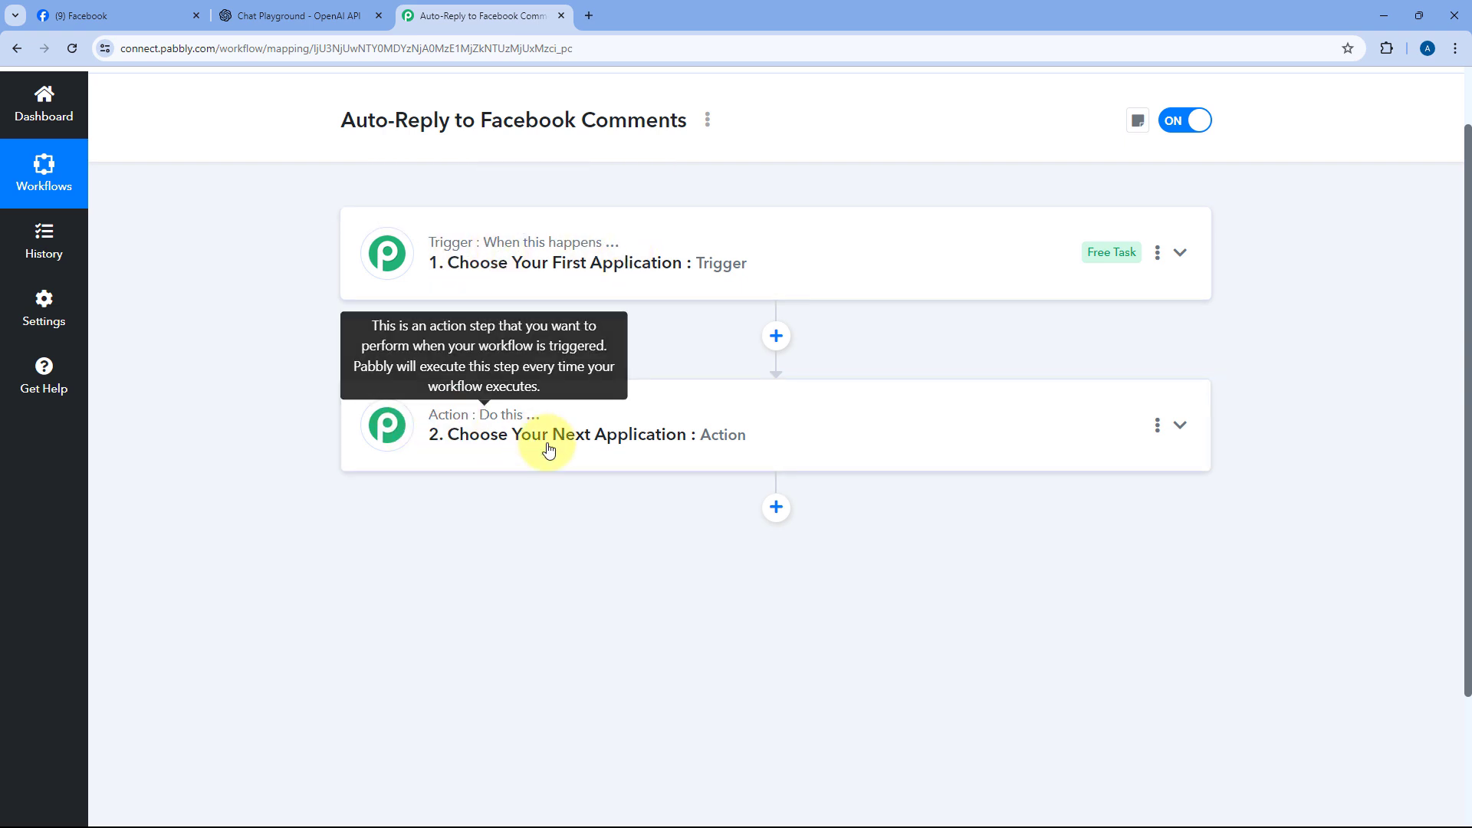
pyautogui.click(800, 247)
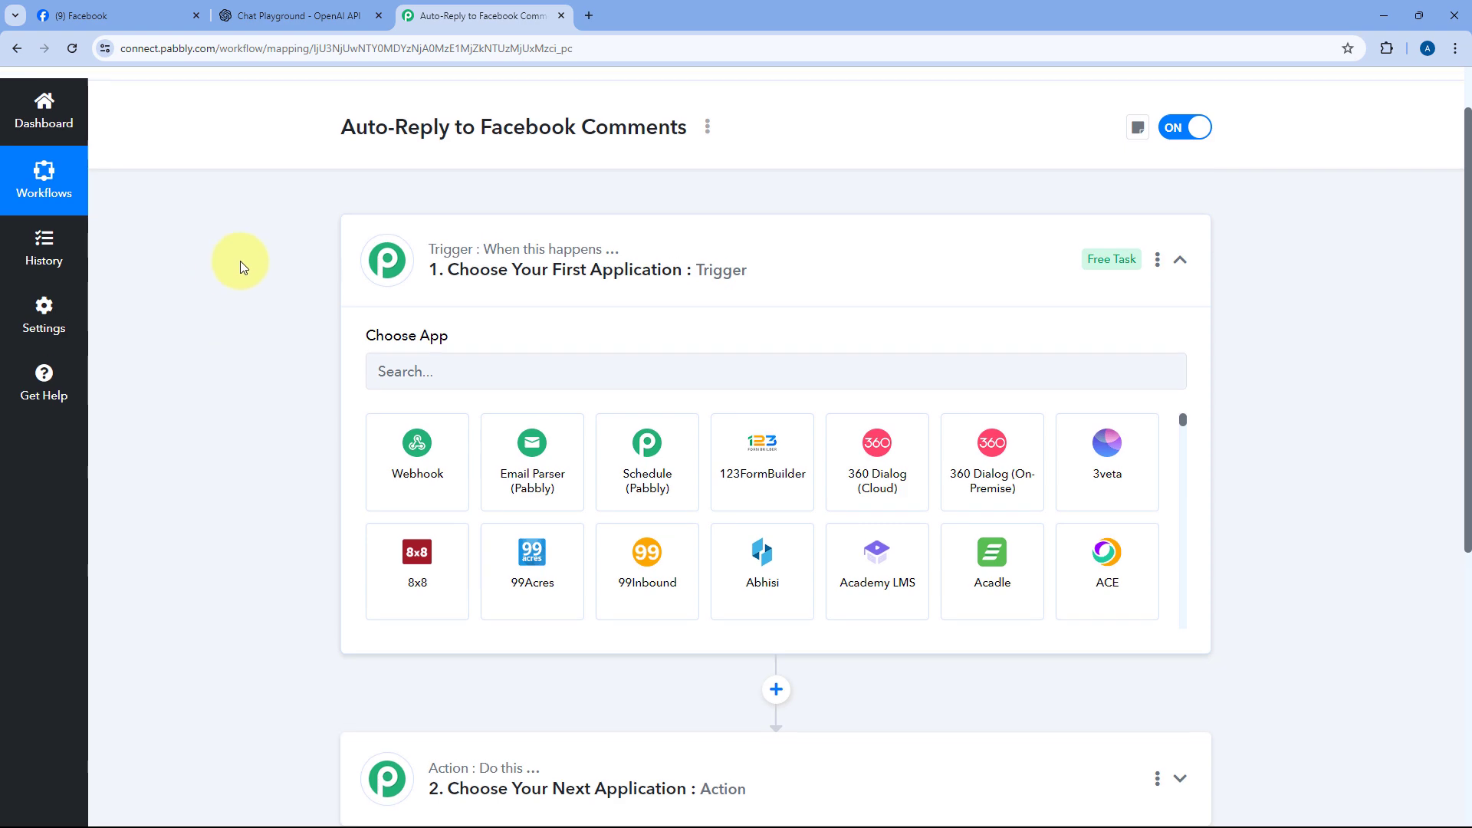
pyautogui.scroll(-1, 276, 296)
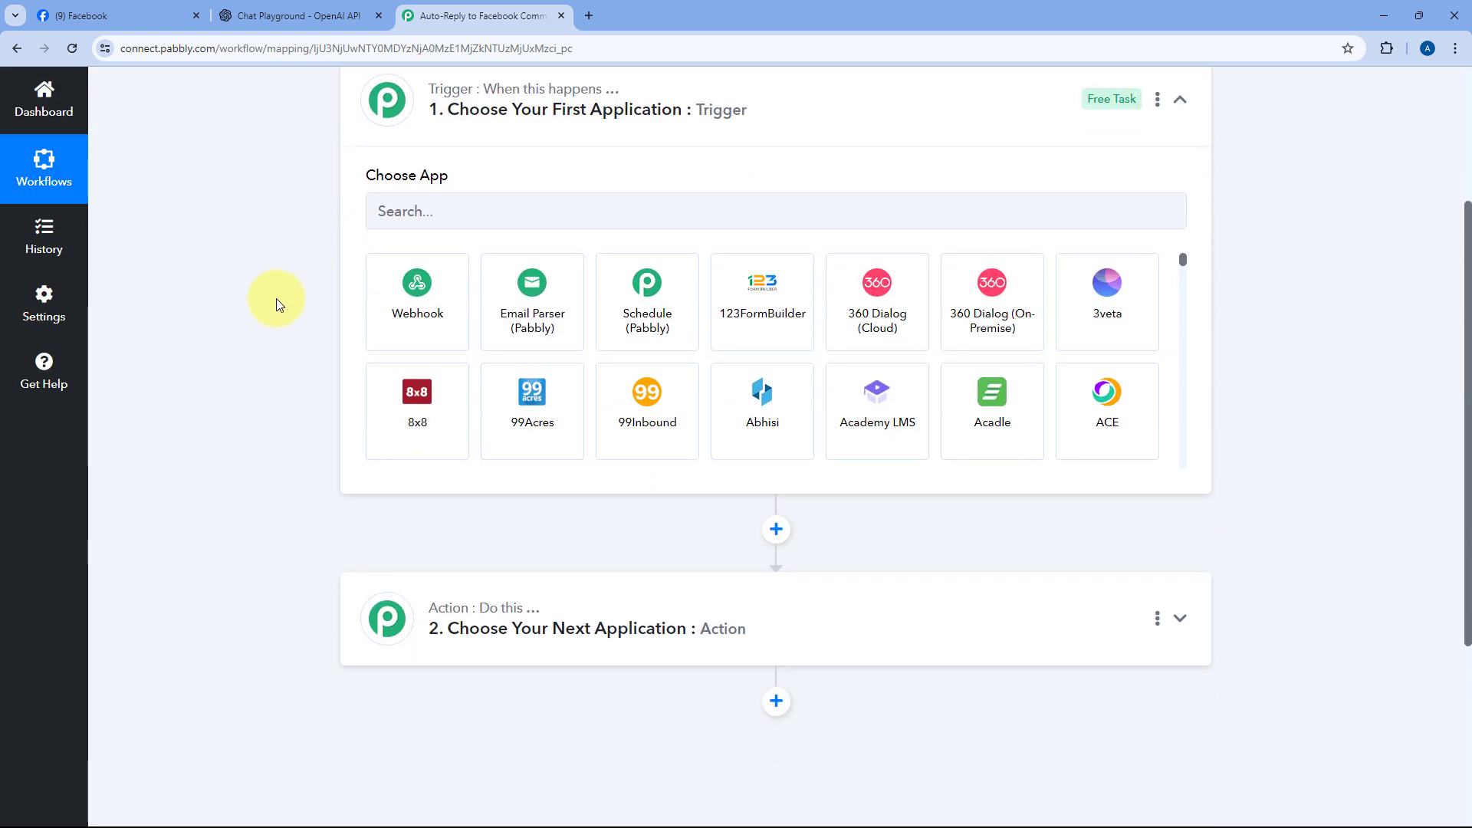
pyautogui.click(84, 15)
pyautogui.click(441, 15)
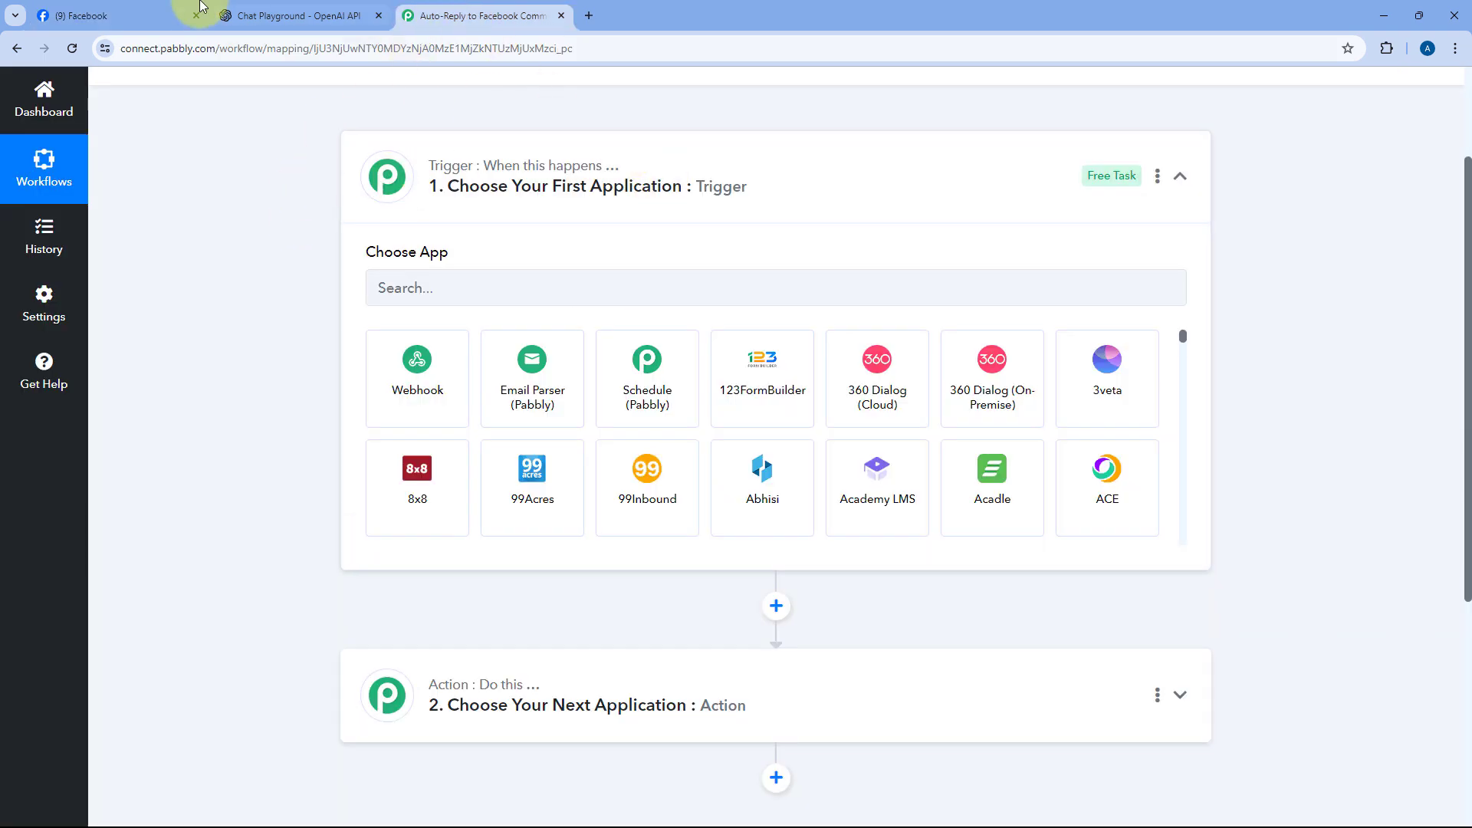
pyautogui.click(145, 16)
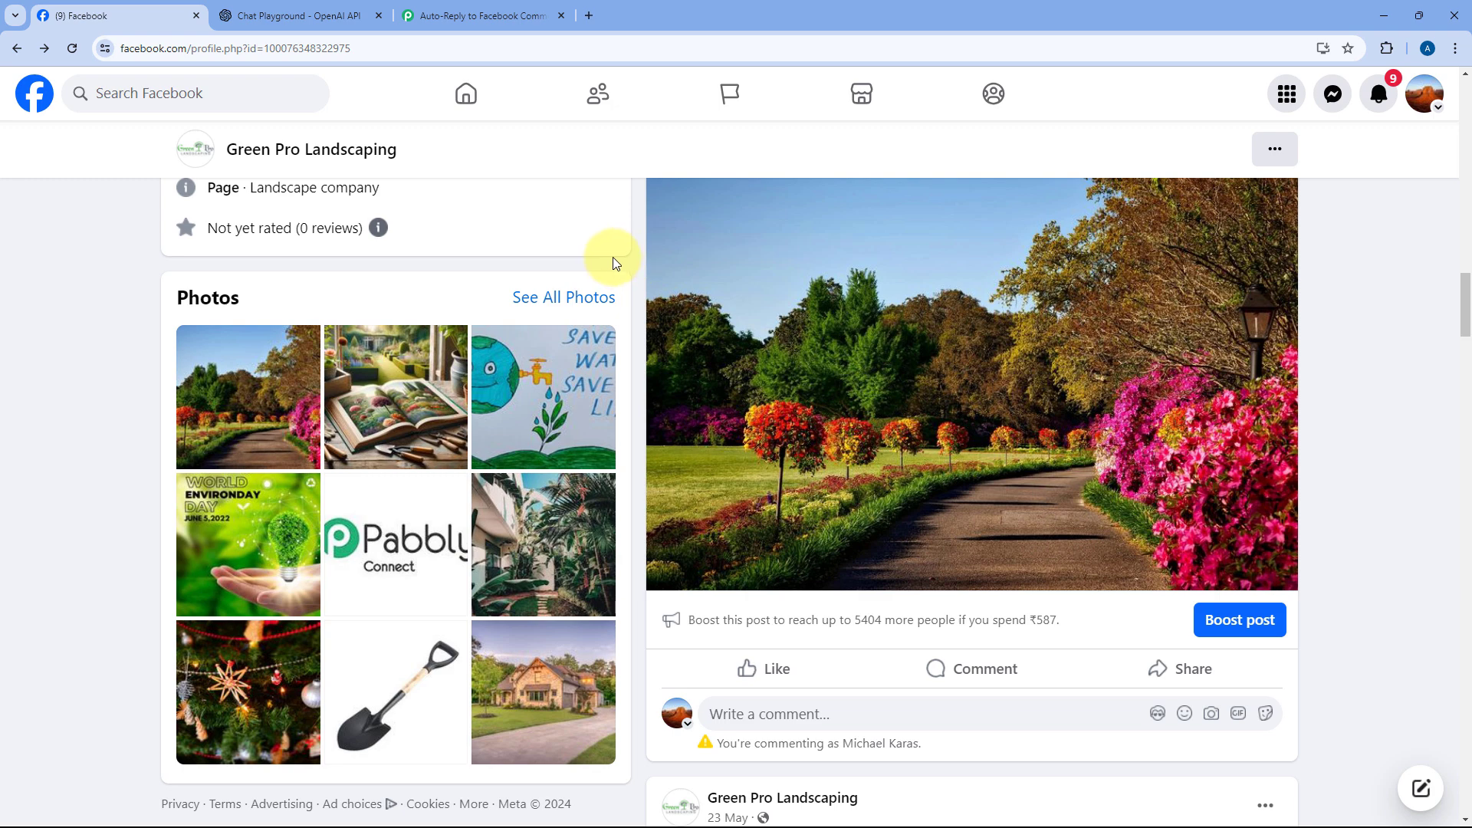
pyautogui.click(521, 6)
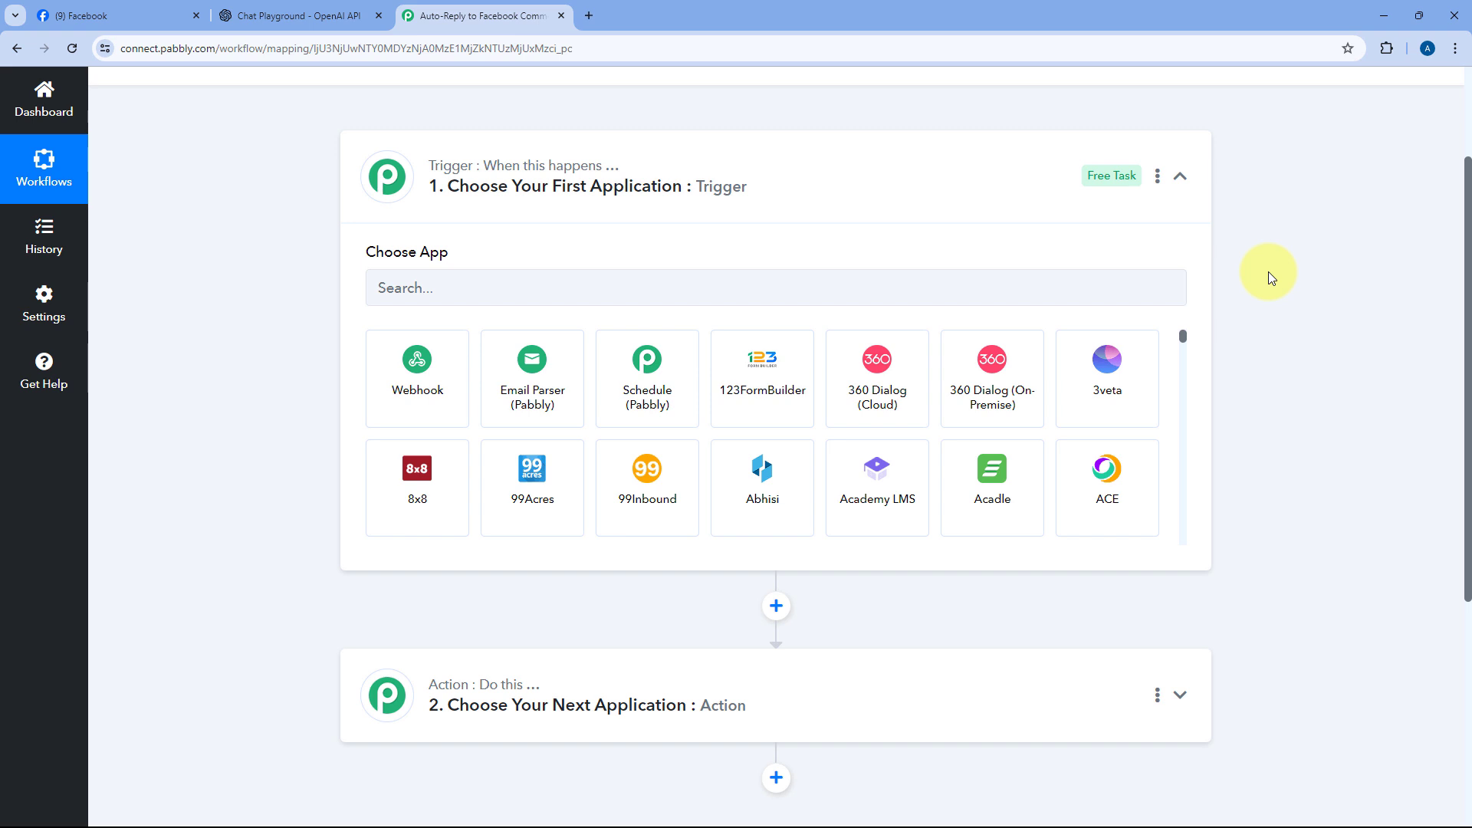
pyautogui.scroll(-2, 286, 287)
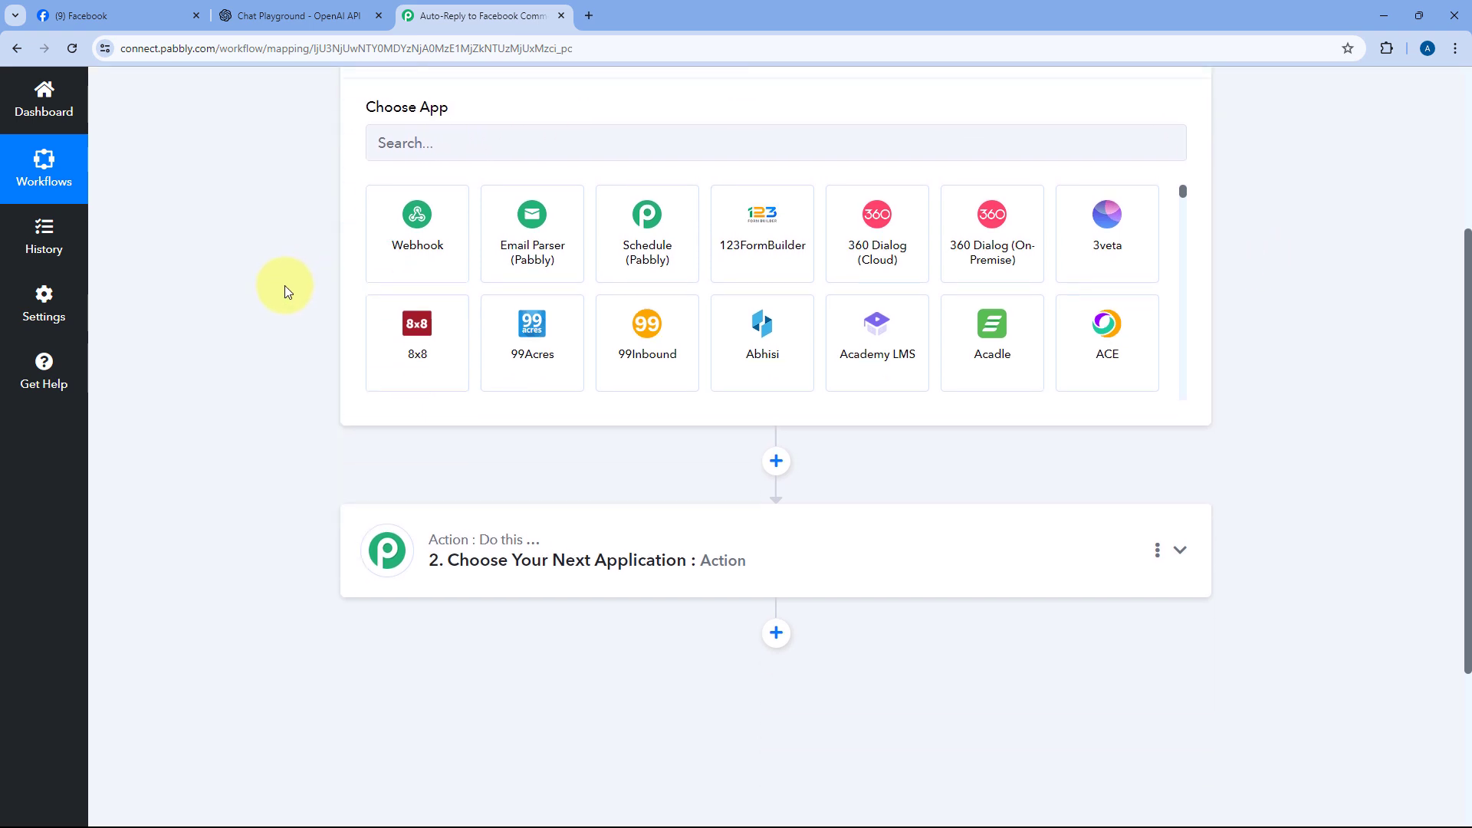
pyautogui.scroll(-2, 285, 290)
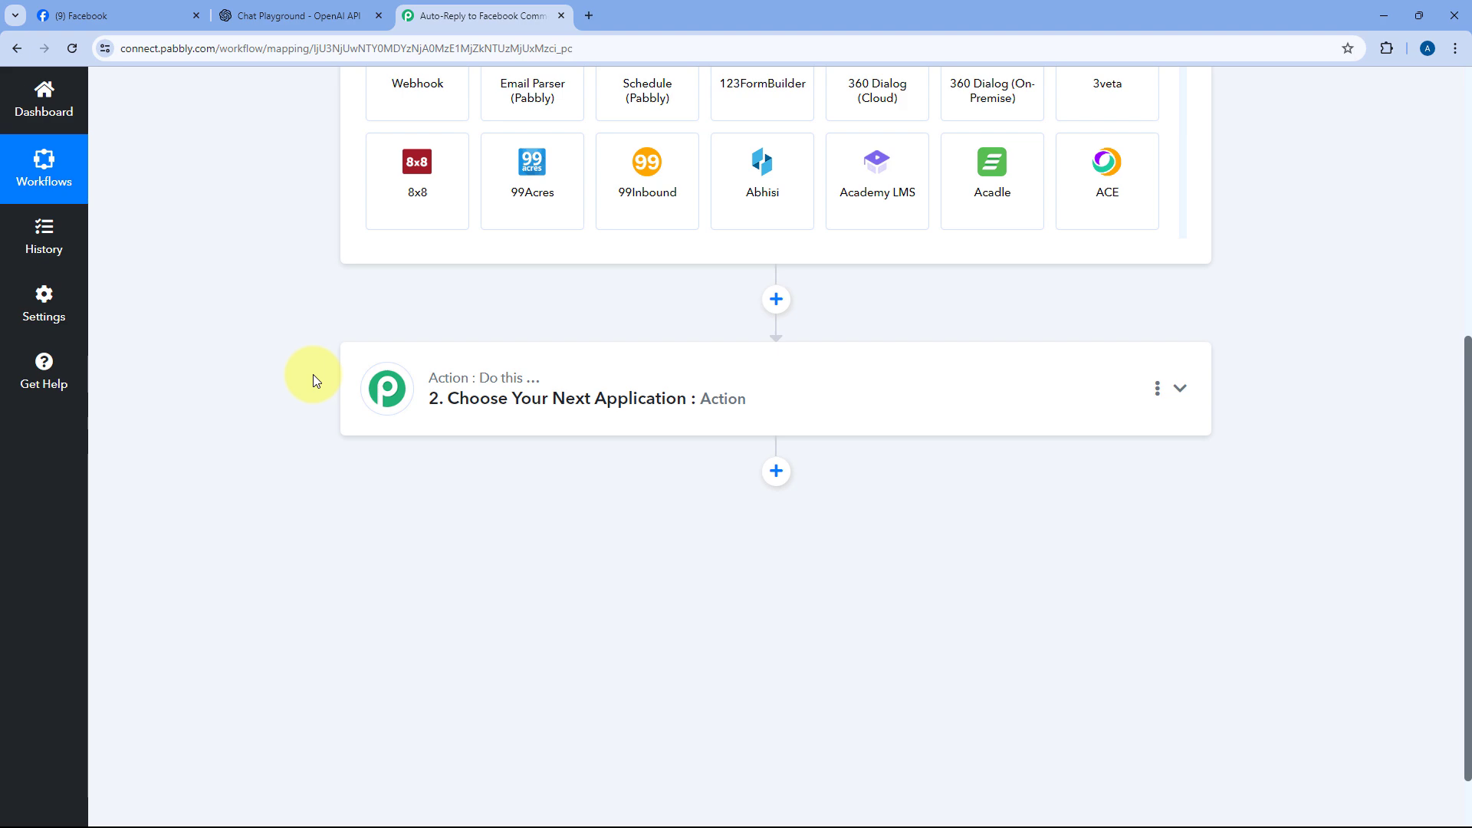
pyautogui.click(107, 16)
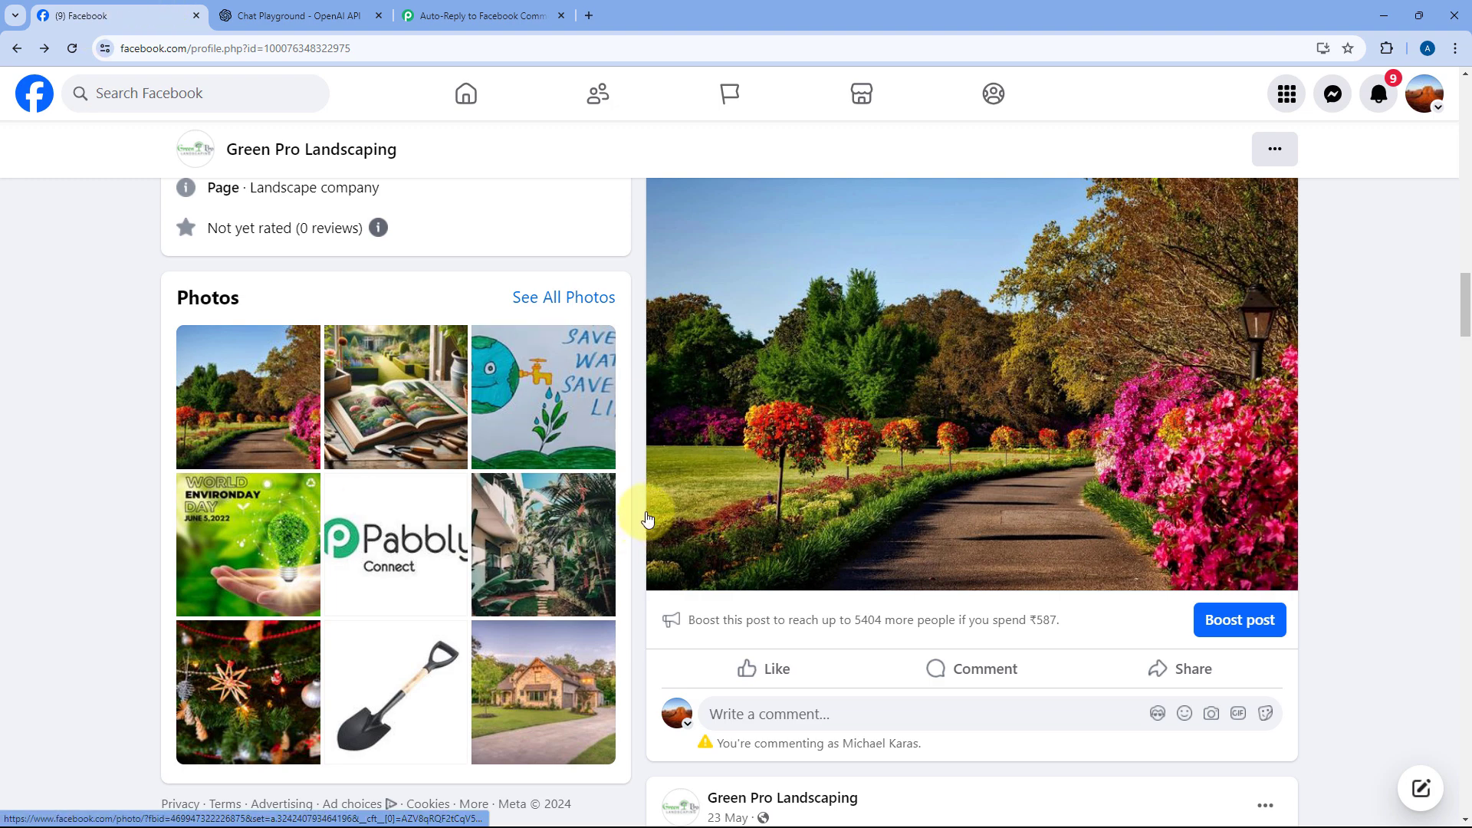
pyautogui.click(517, 14)
pyautogui.scroll(5, 380, 336)
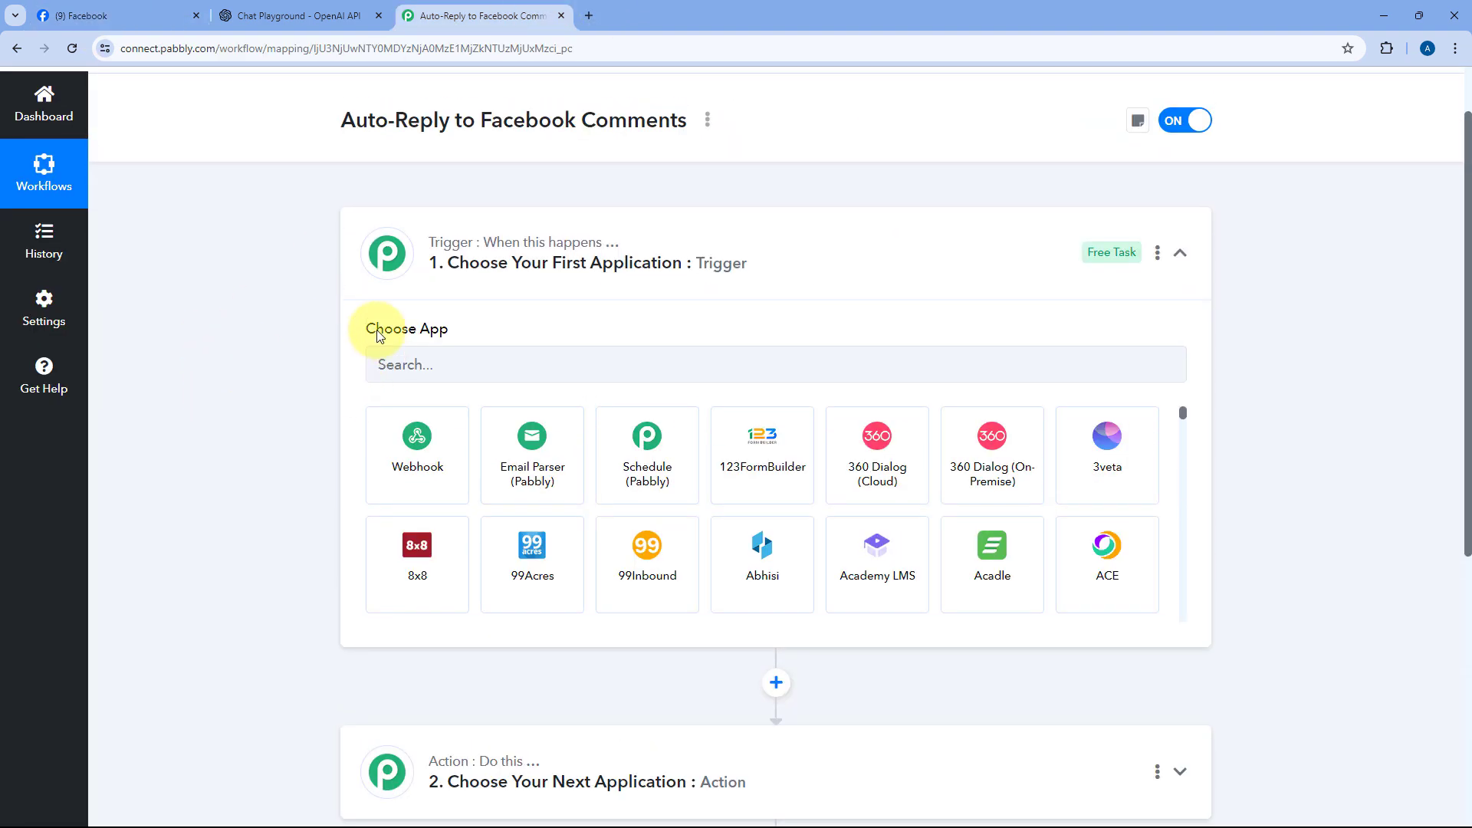
# - Set the trigger to Facebook Pages with the New Comment event and begin connecting an account
pyautogui.click(471, 372)
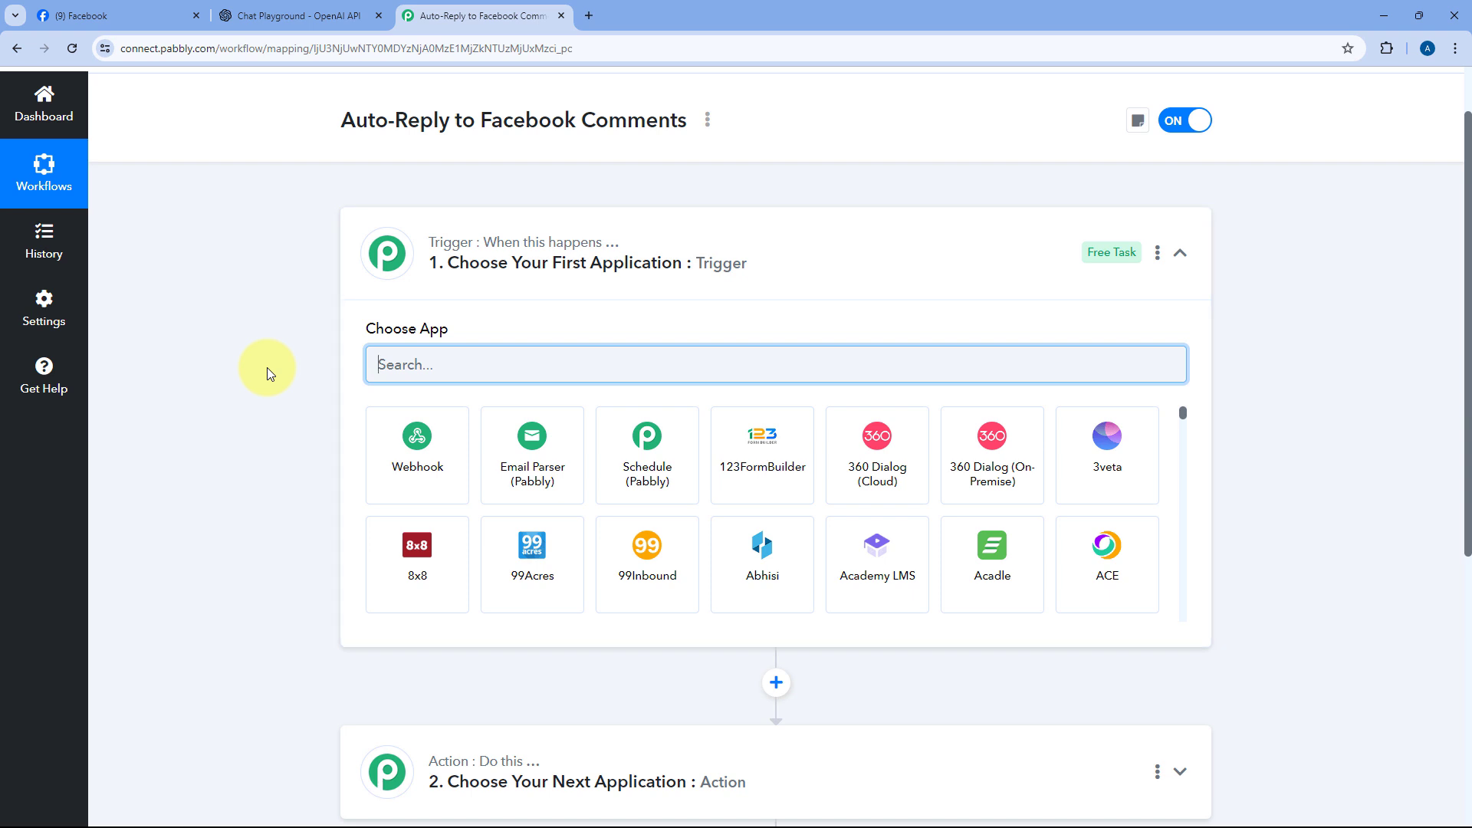
pyautogui.write('Facebook P')
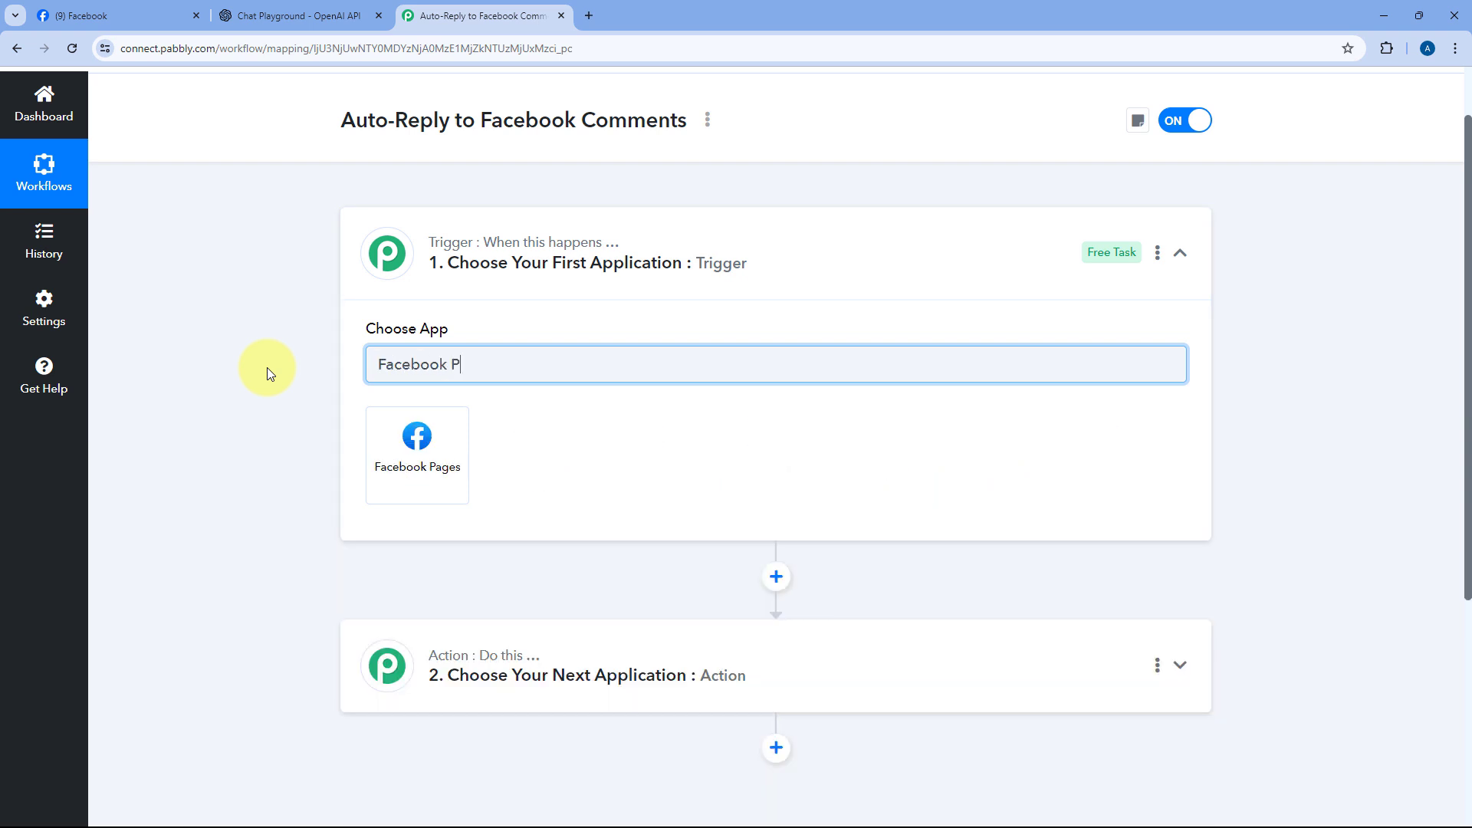
pyautogui.write('ages')
pyautogui.click(373, 460)
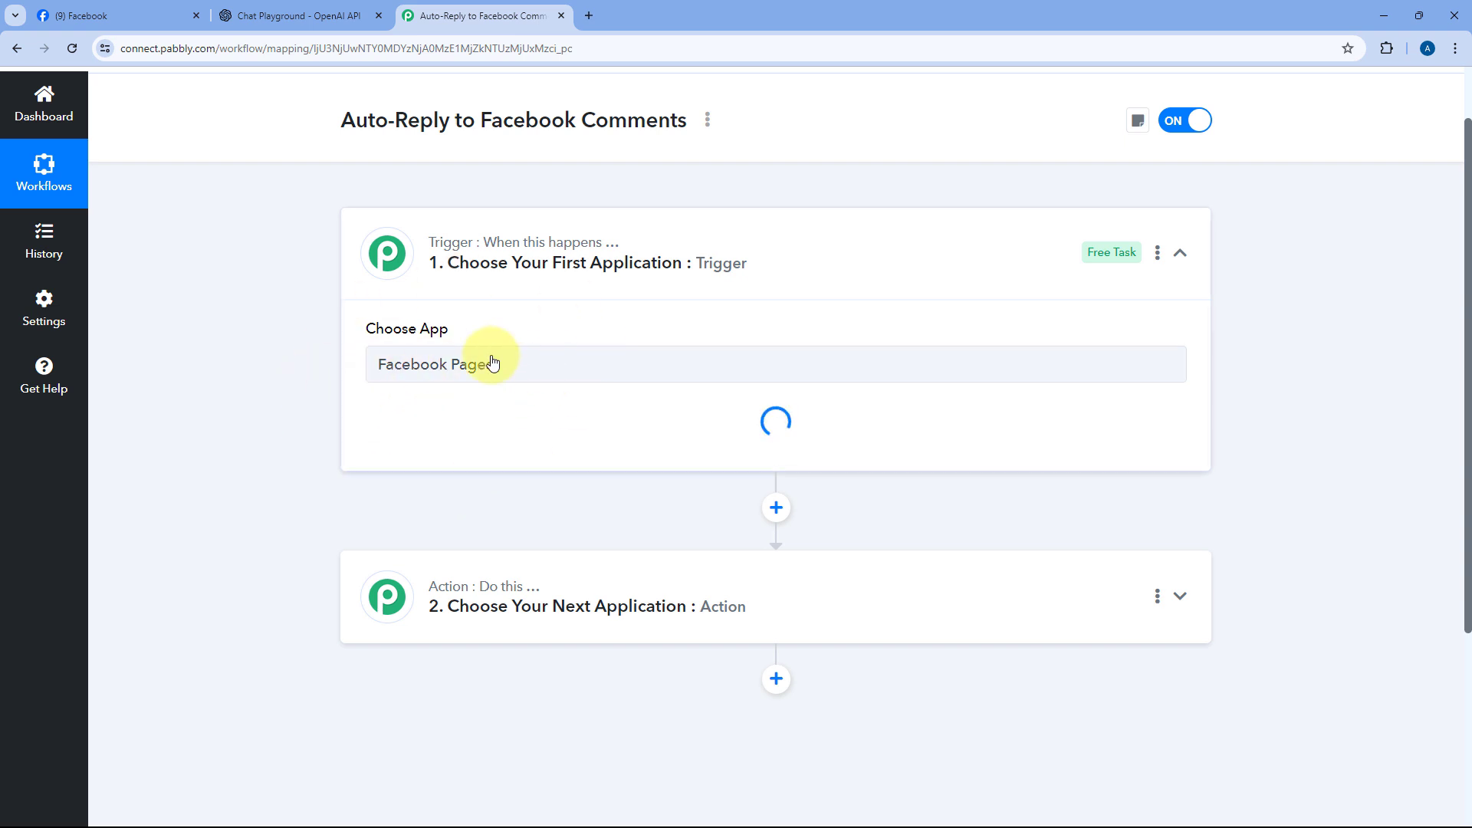
pyautogui.click(493, 443)
pyautogui.scroll(-2, 320, 425)
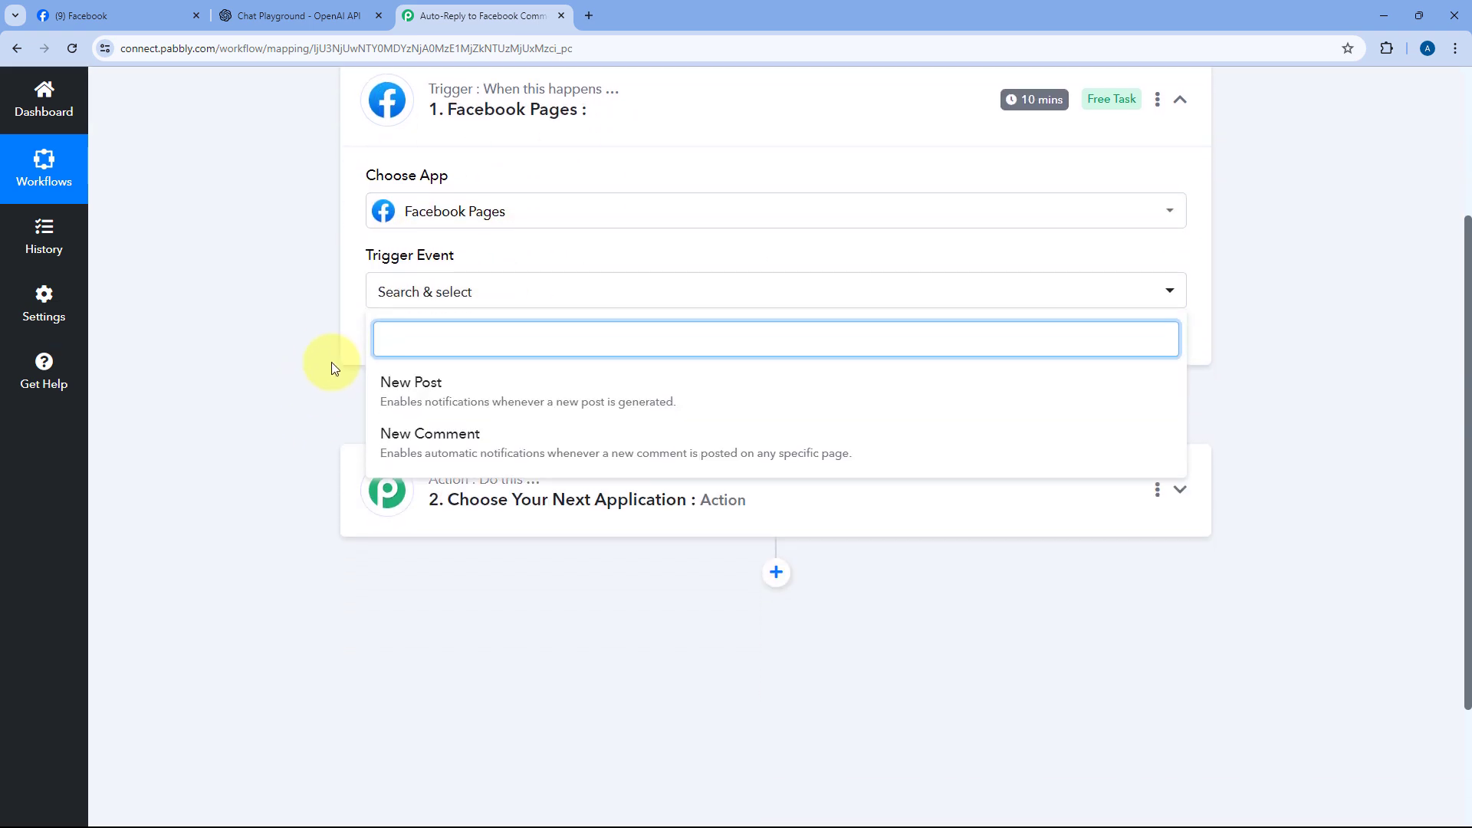
pyautogui.click(450, 438)
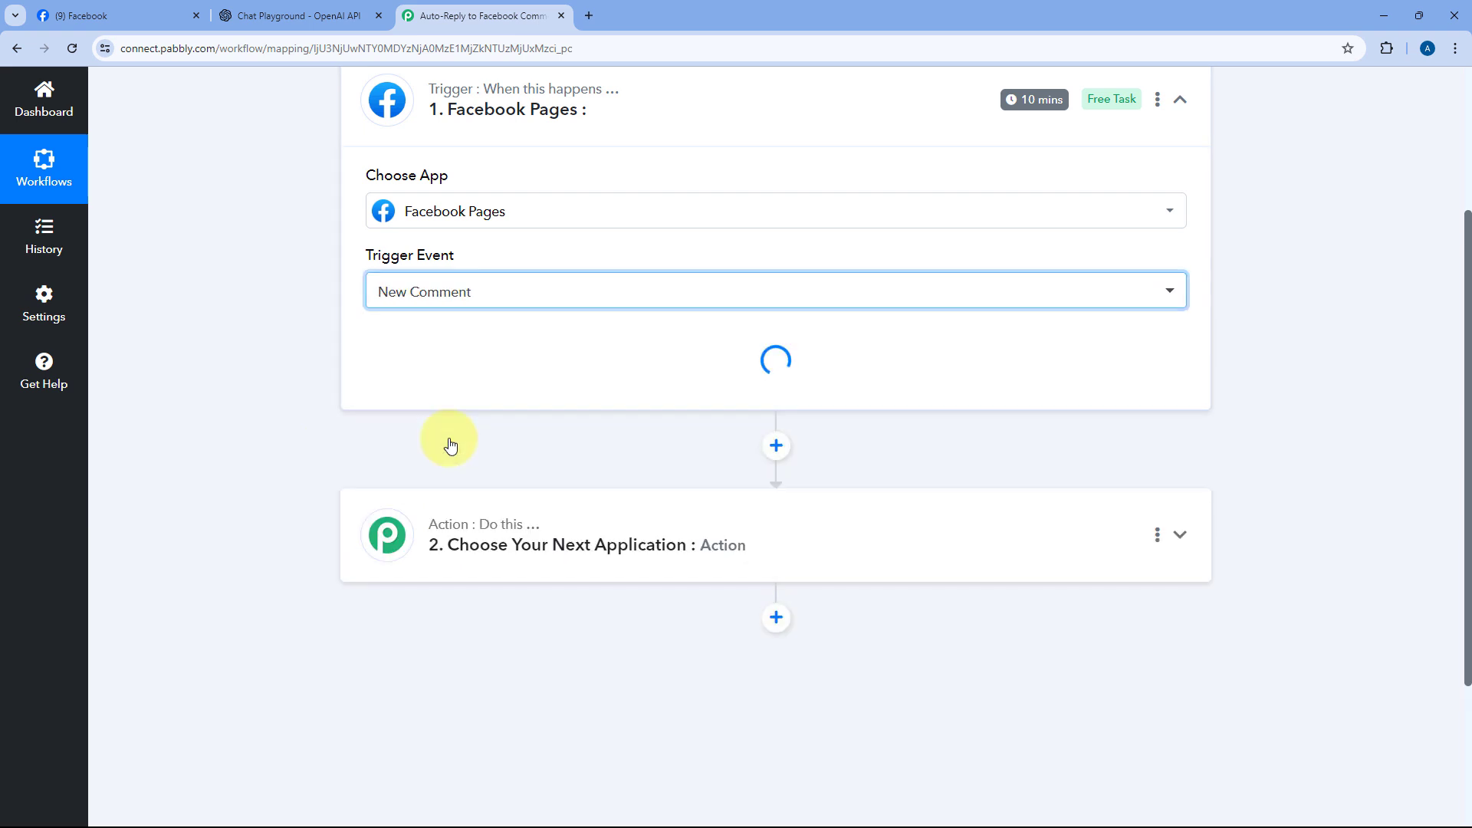
pyautogui.click(436, 343)
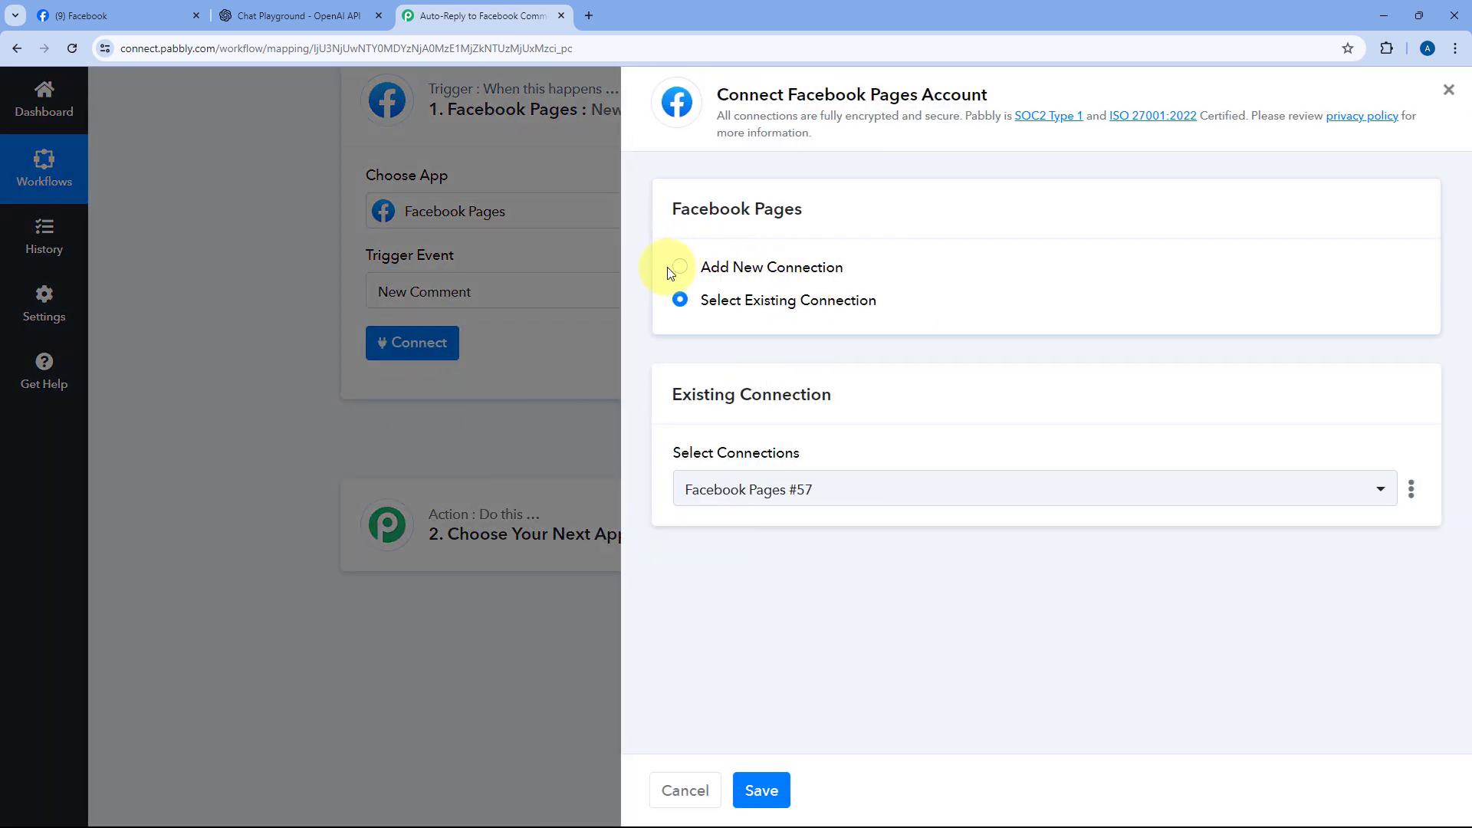
# - Add a new Facebook Pages connection authorized with the previously linked Facebook account
pyautogui.click(684, 266)
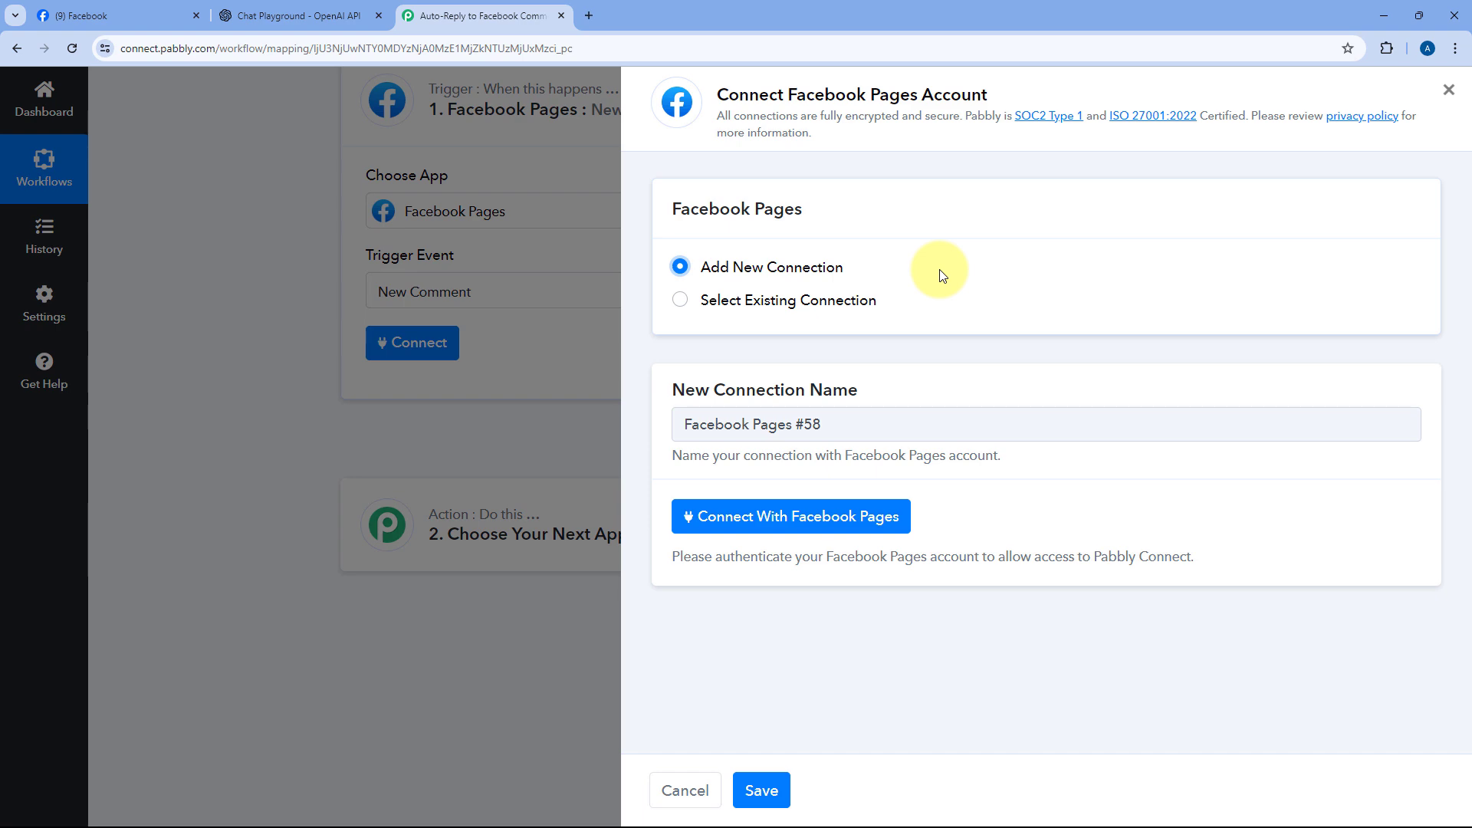
pyautogui.click(793, 519)
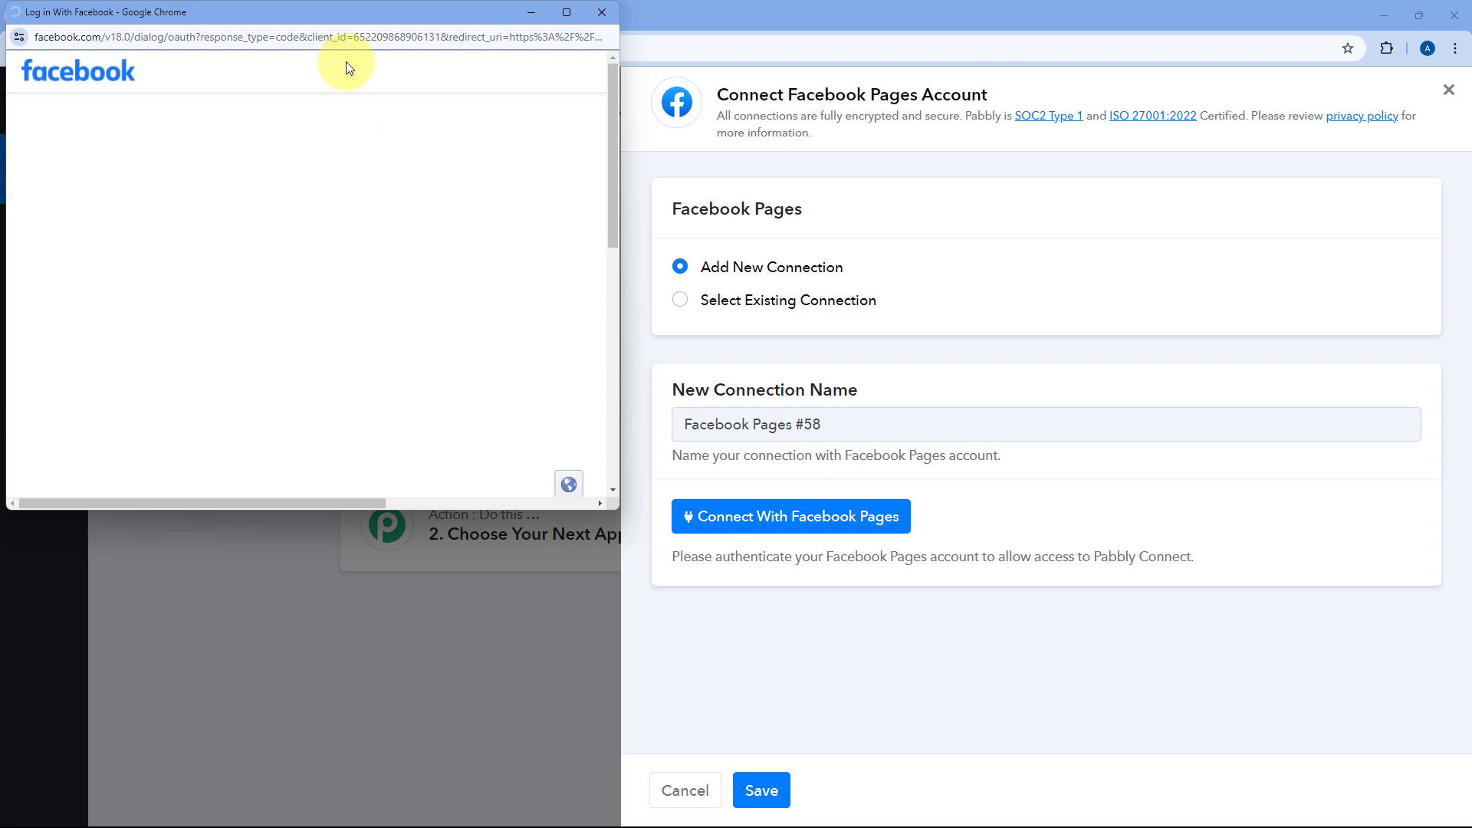
pyautogui.moveTo(293, 13); pyautogui.dragTo(293, 53)
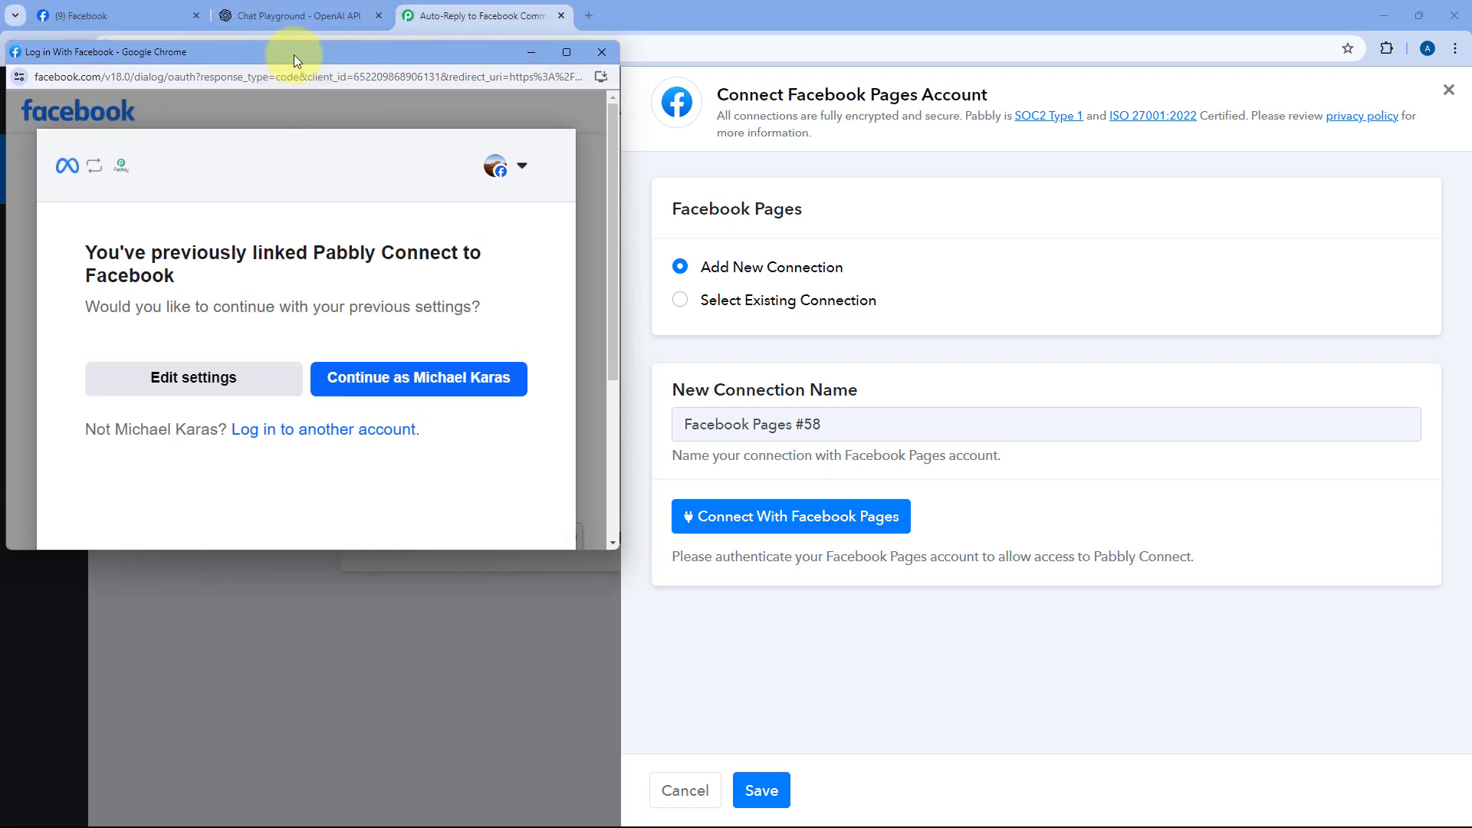
pyautogui.click(168, 7)
pyautogui.click(491, 15)
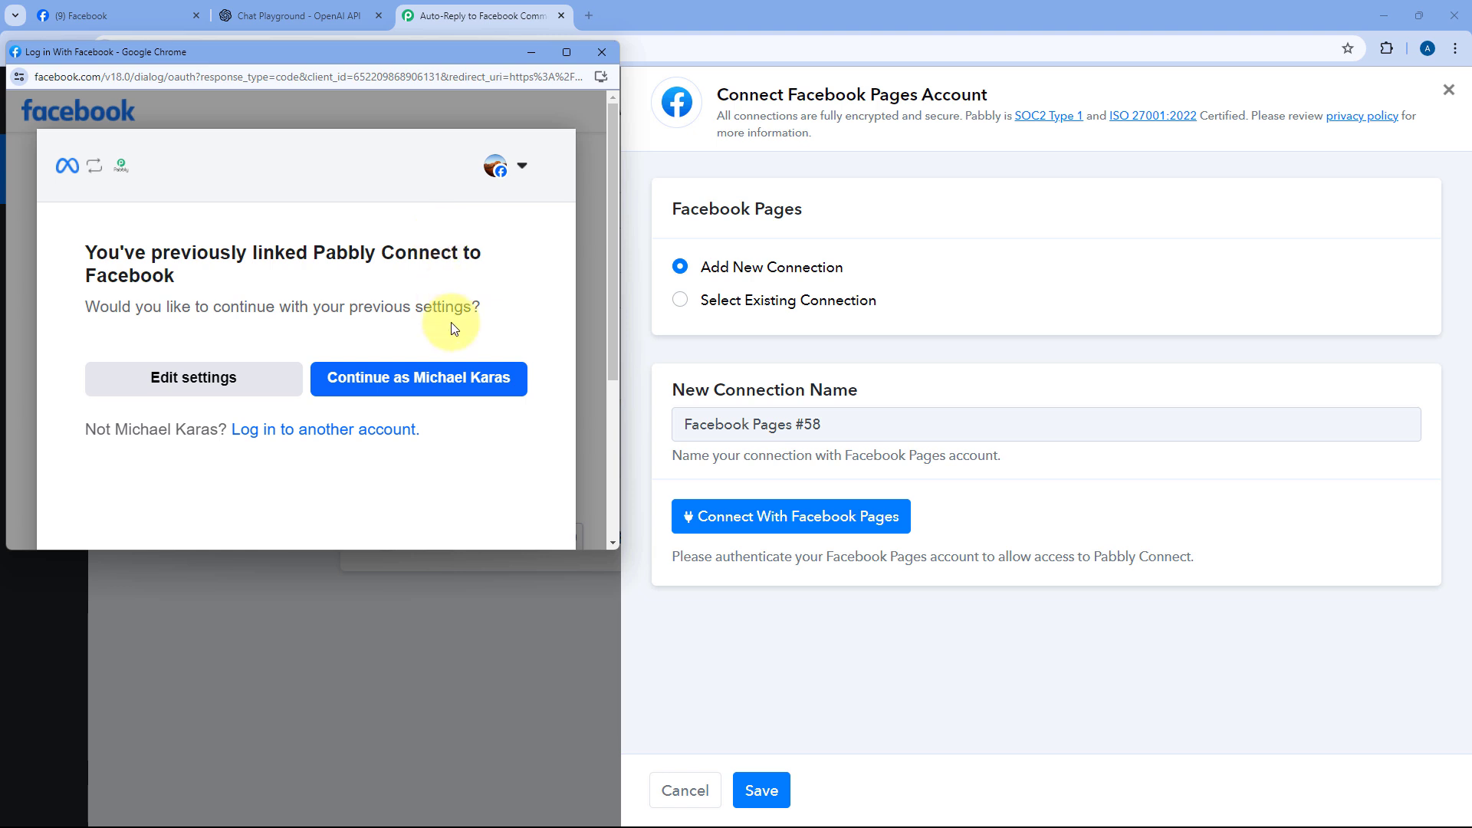
pyautogui.click(420, 376)
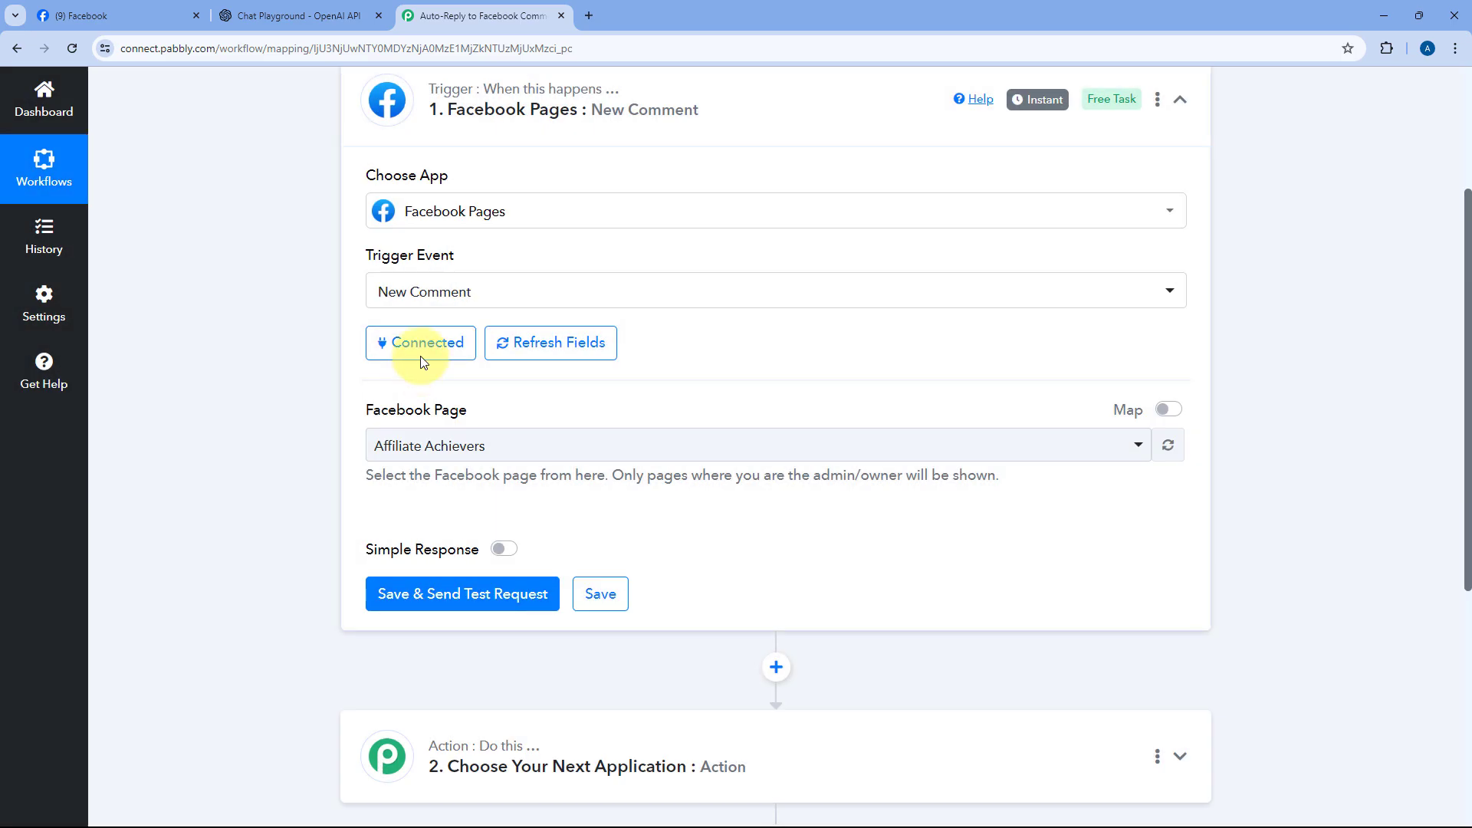
# - Check the Facebook page name in the other tab against the trigger settings
pyautogui.click(115, 15)
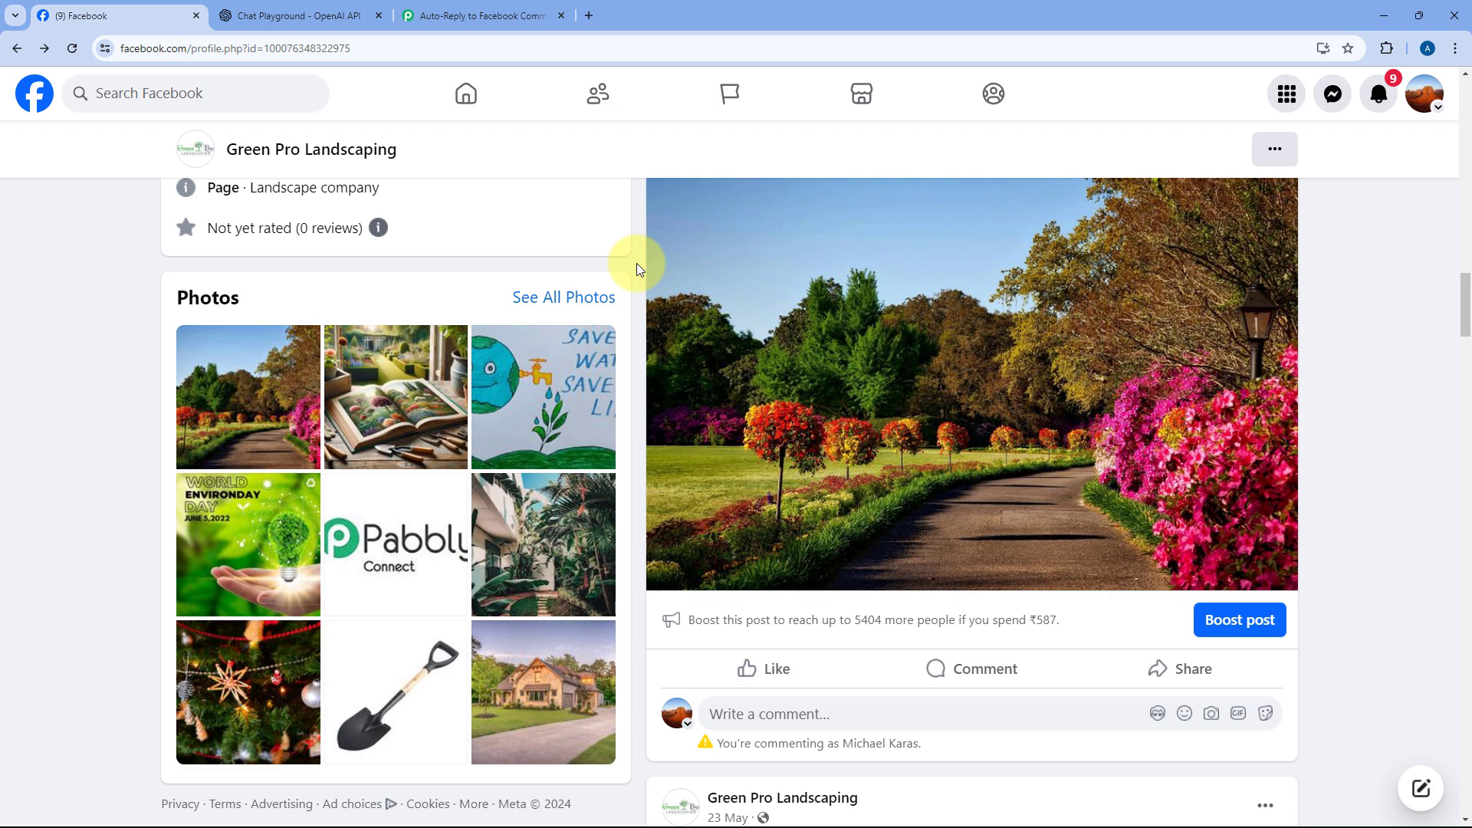
pyautogui.click(491, 15)
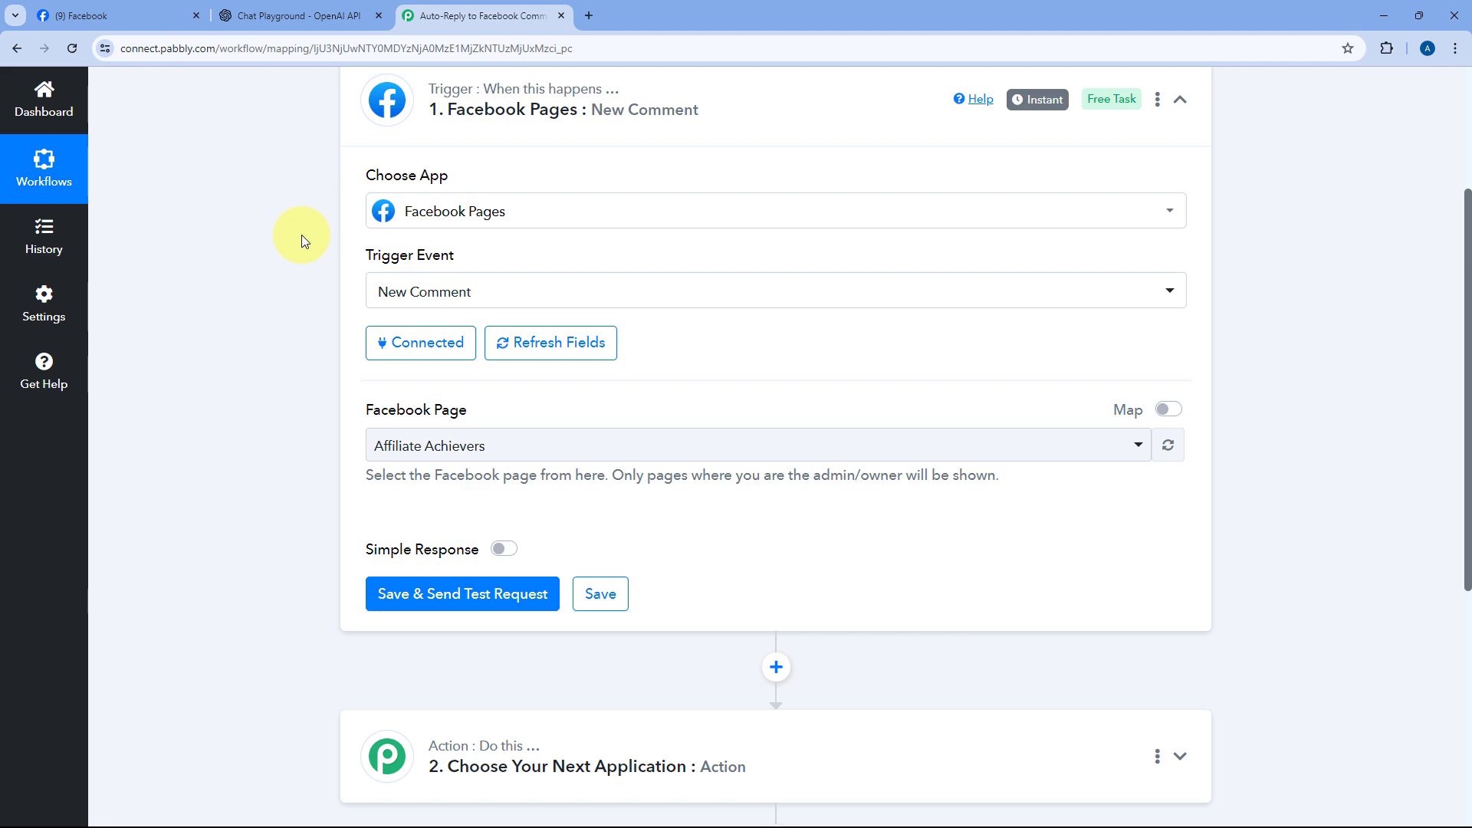
pyautogui.click(153, 16)
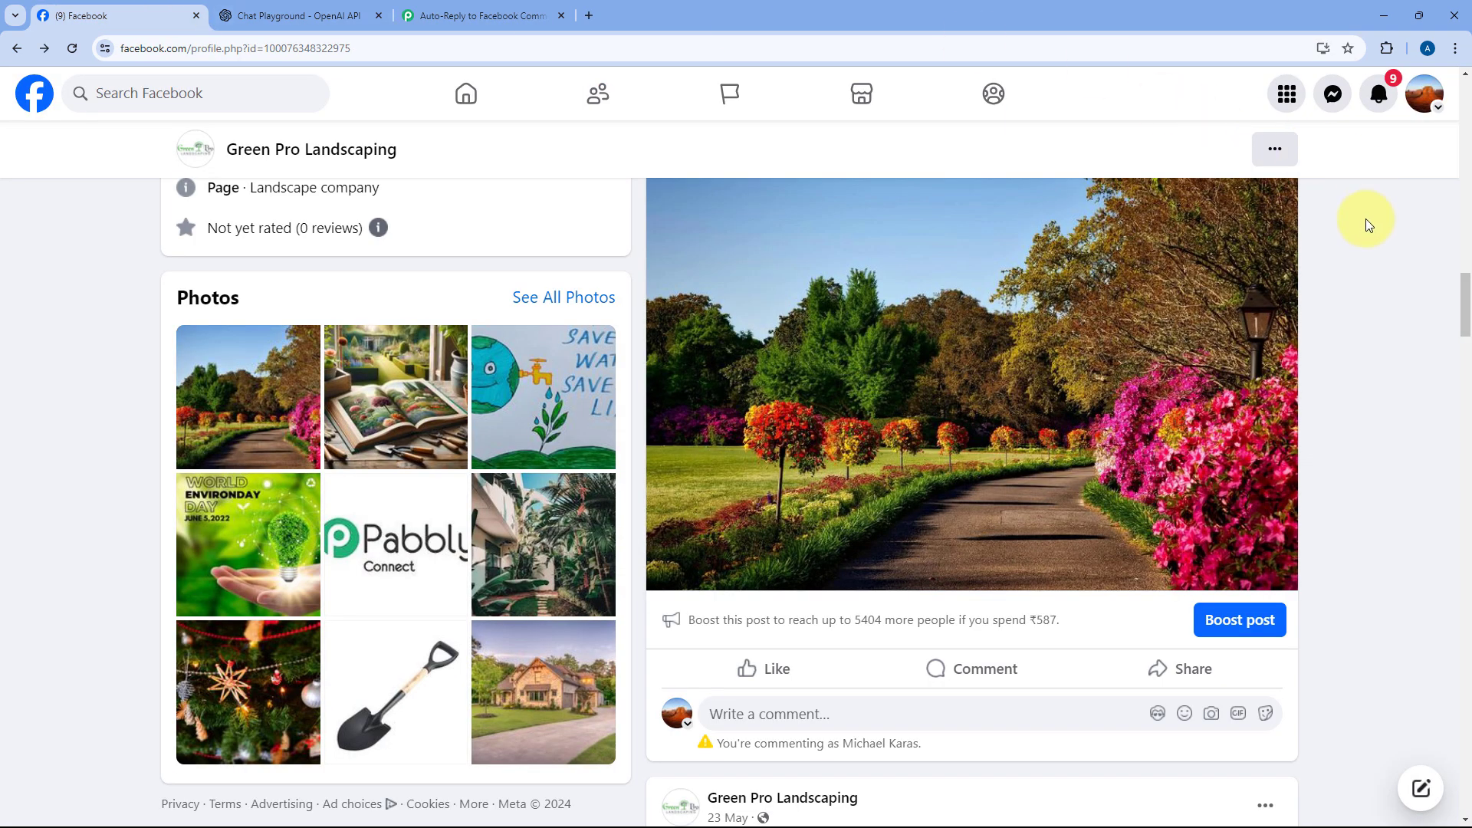
pyautogui.scroll(3, 1370, 323)
pyautogui.scroll(-1, 1369, 330)
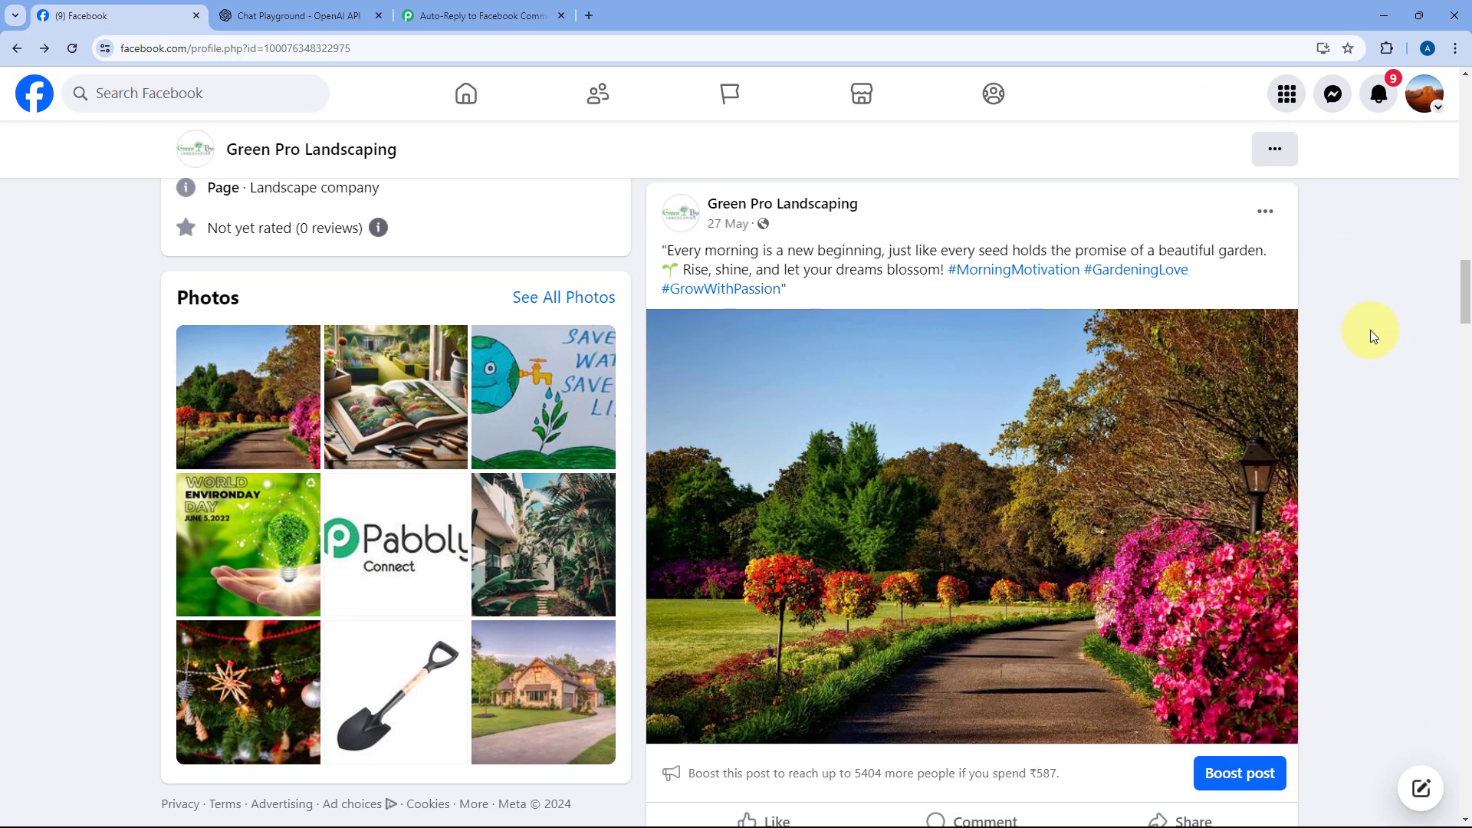
pyautogui.click(483, 16)
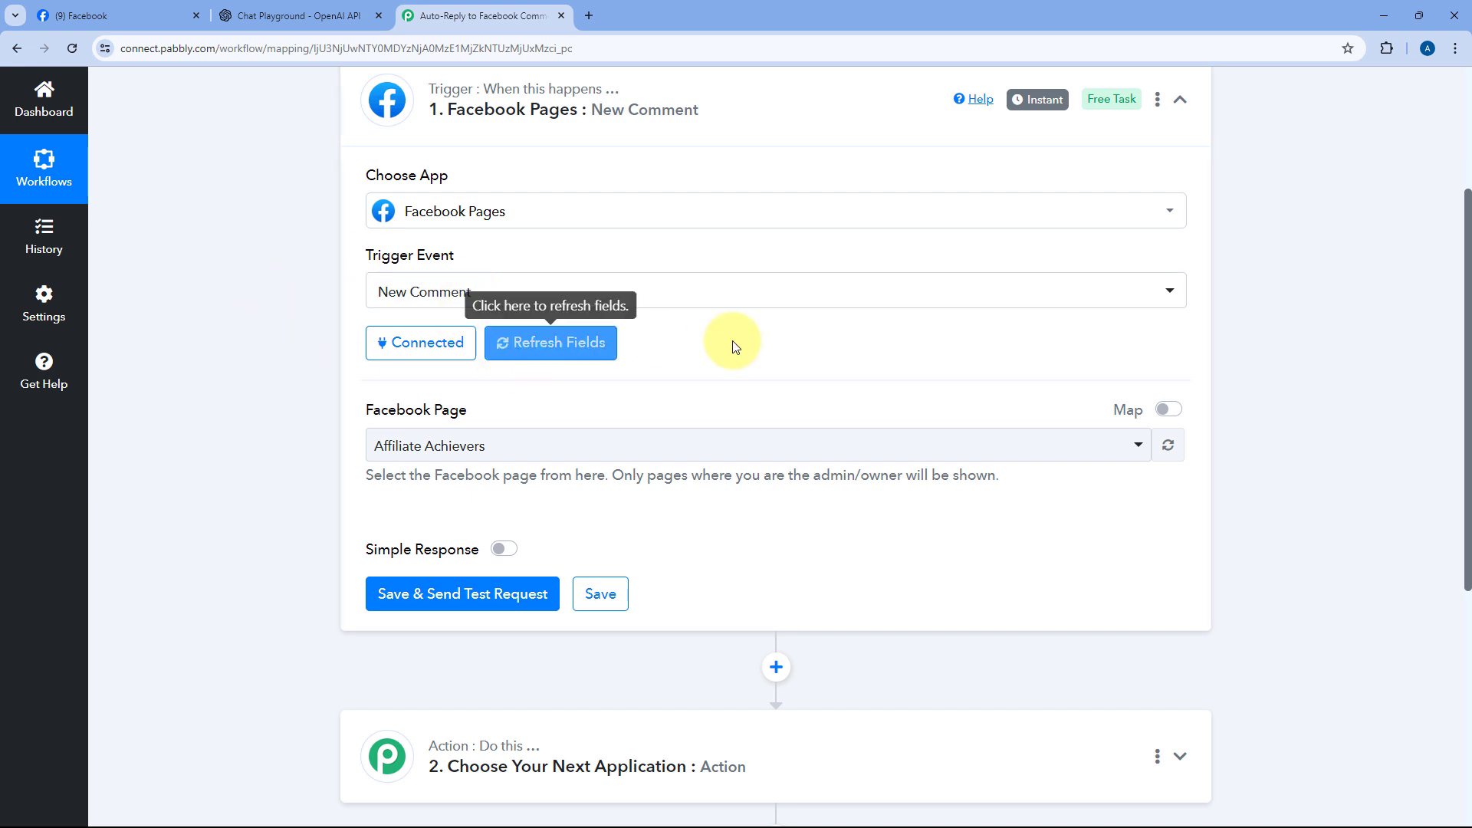
pyautogui.scroll(-2, 782, 361)
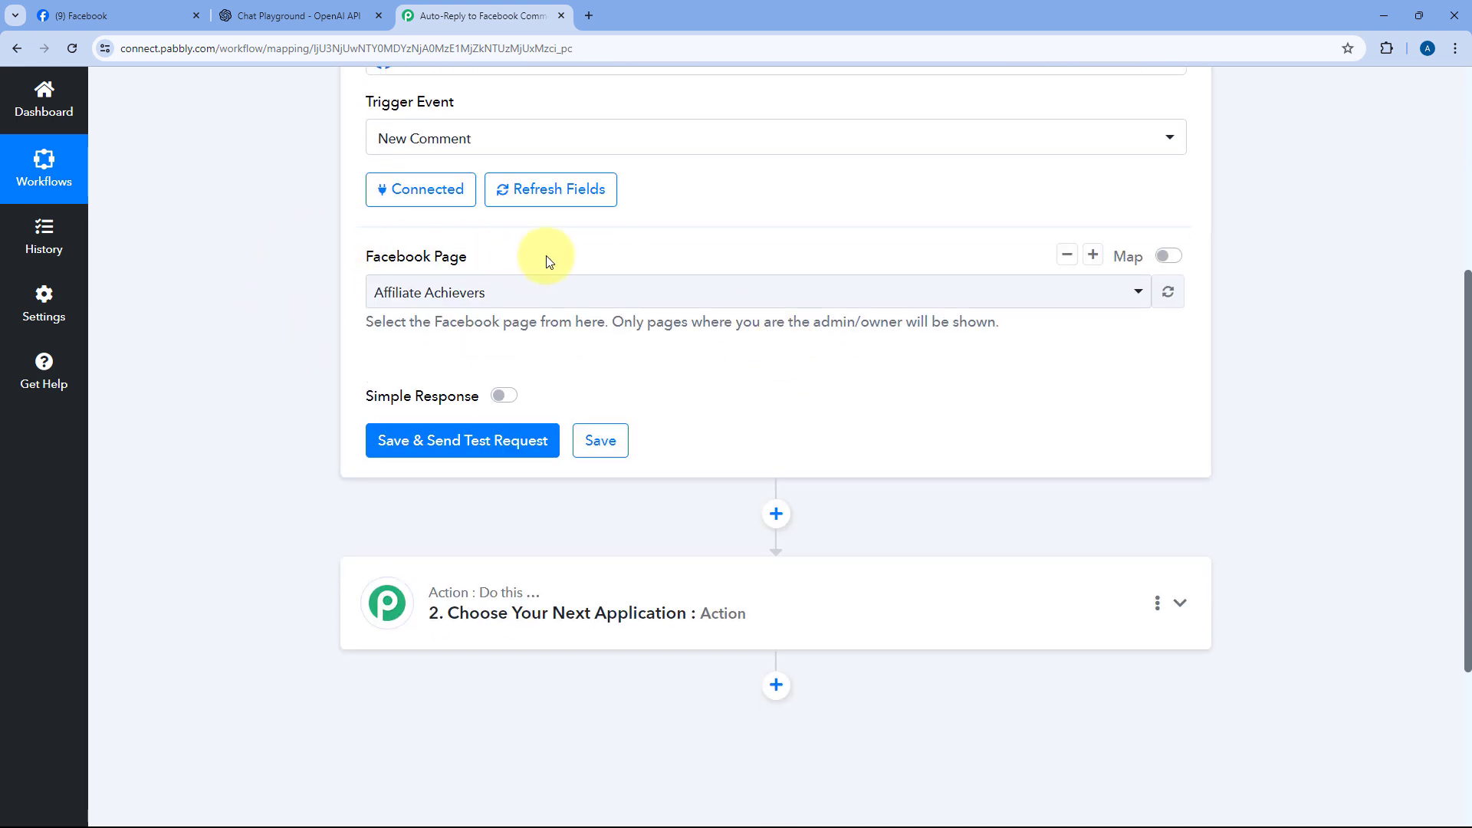
# - Search 'Gree' in the Facebook Page list and select Green Pro Landscaping
pyautogui.click(643, 297)
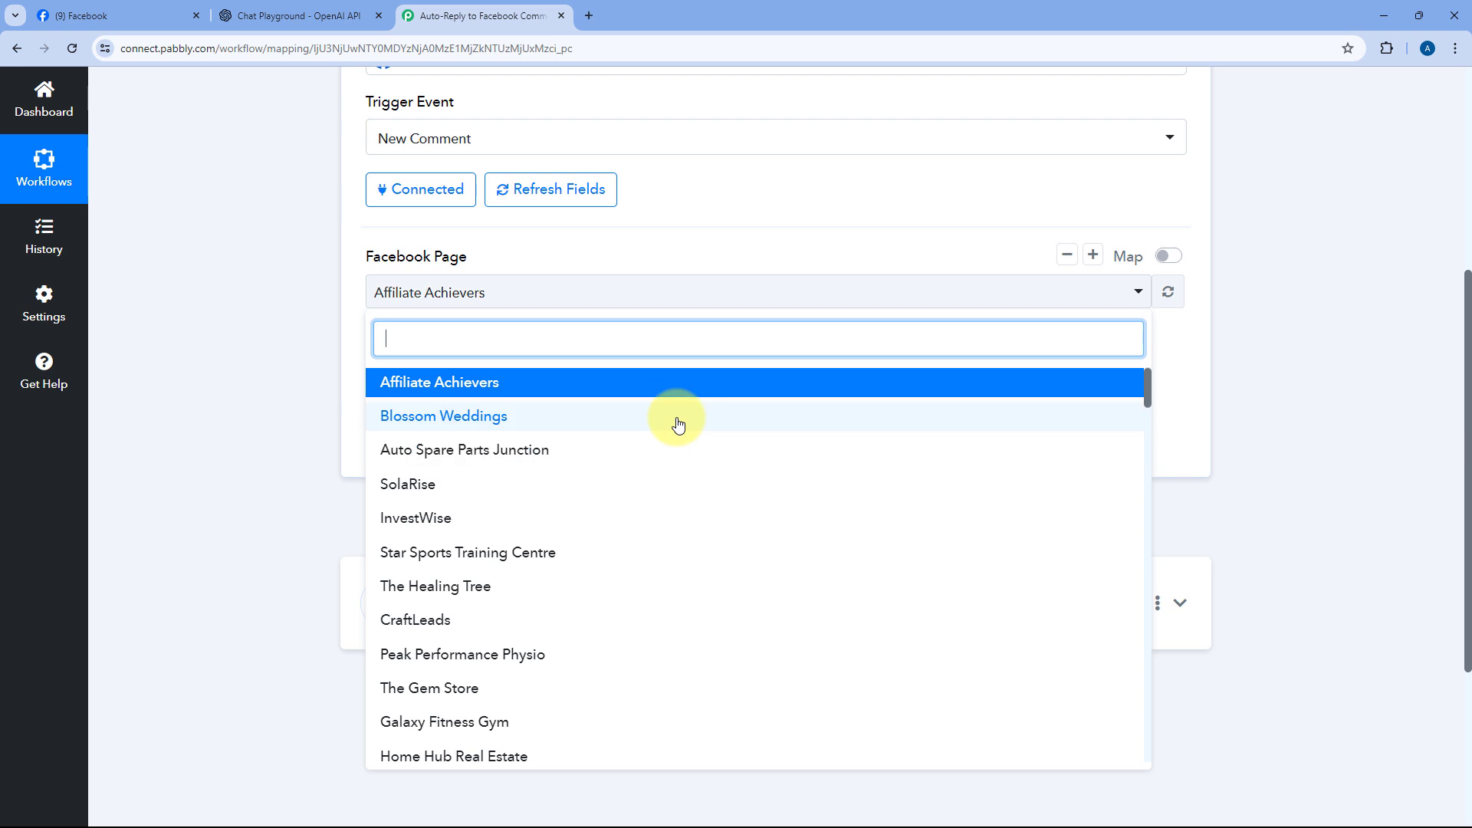
pyautogui.scroll(-2, 675, 422)
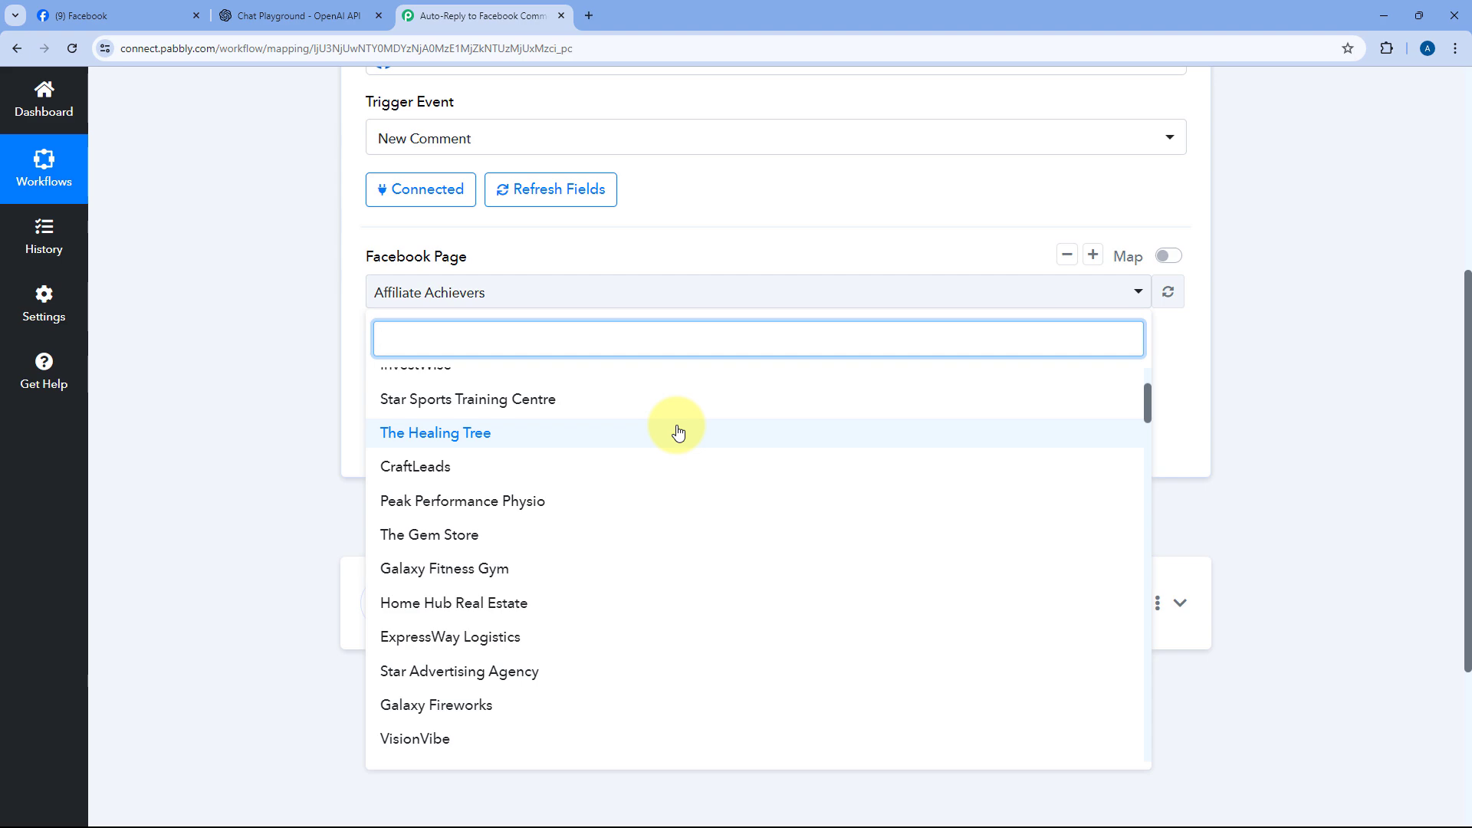
pyautogui.click(169, 12)
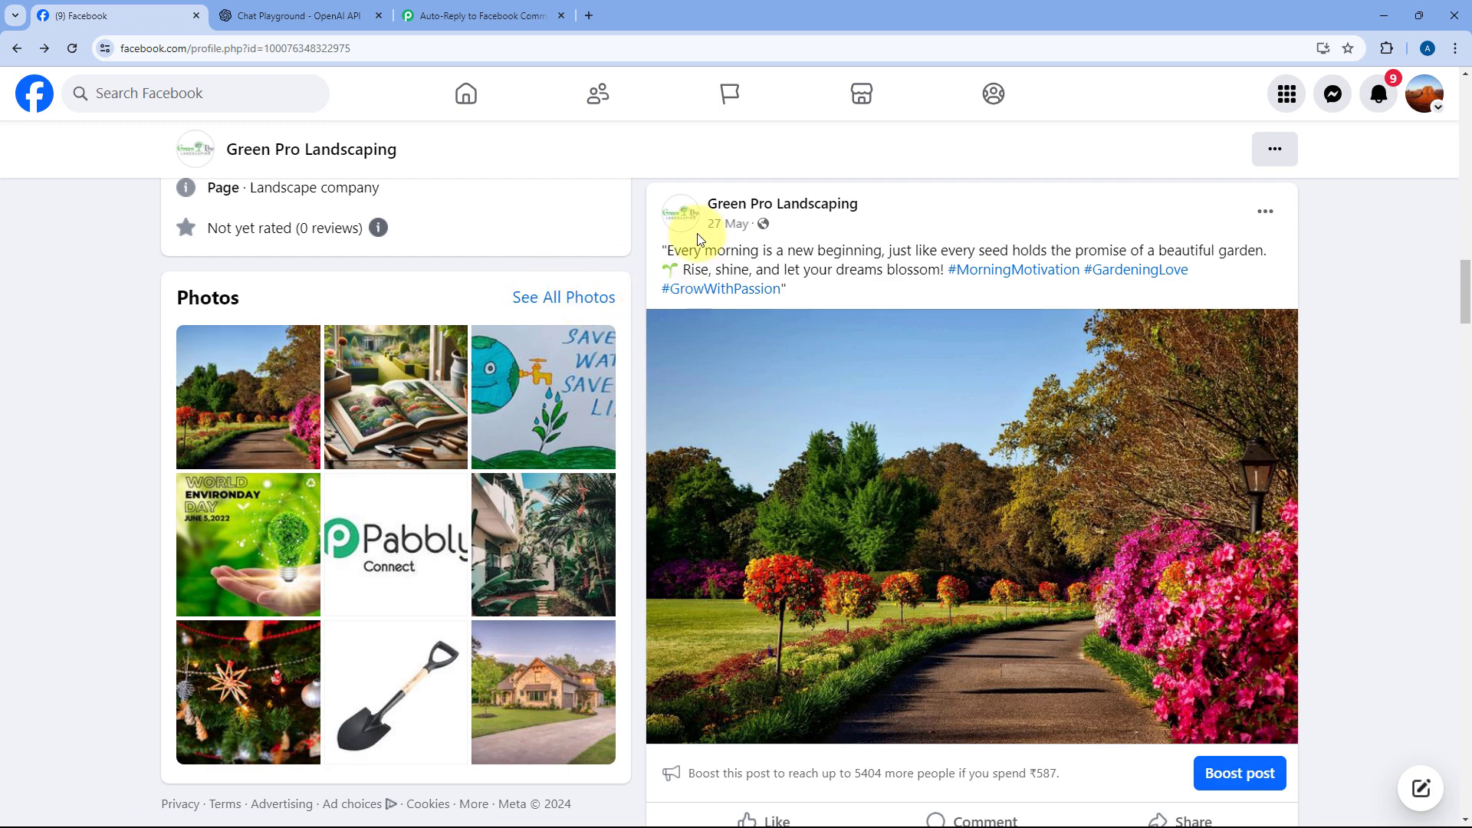
pyautogui.click(491, 14)
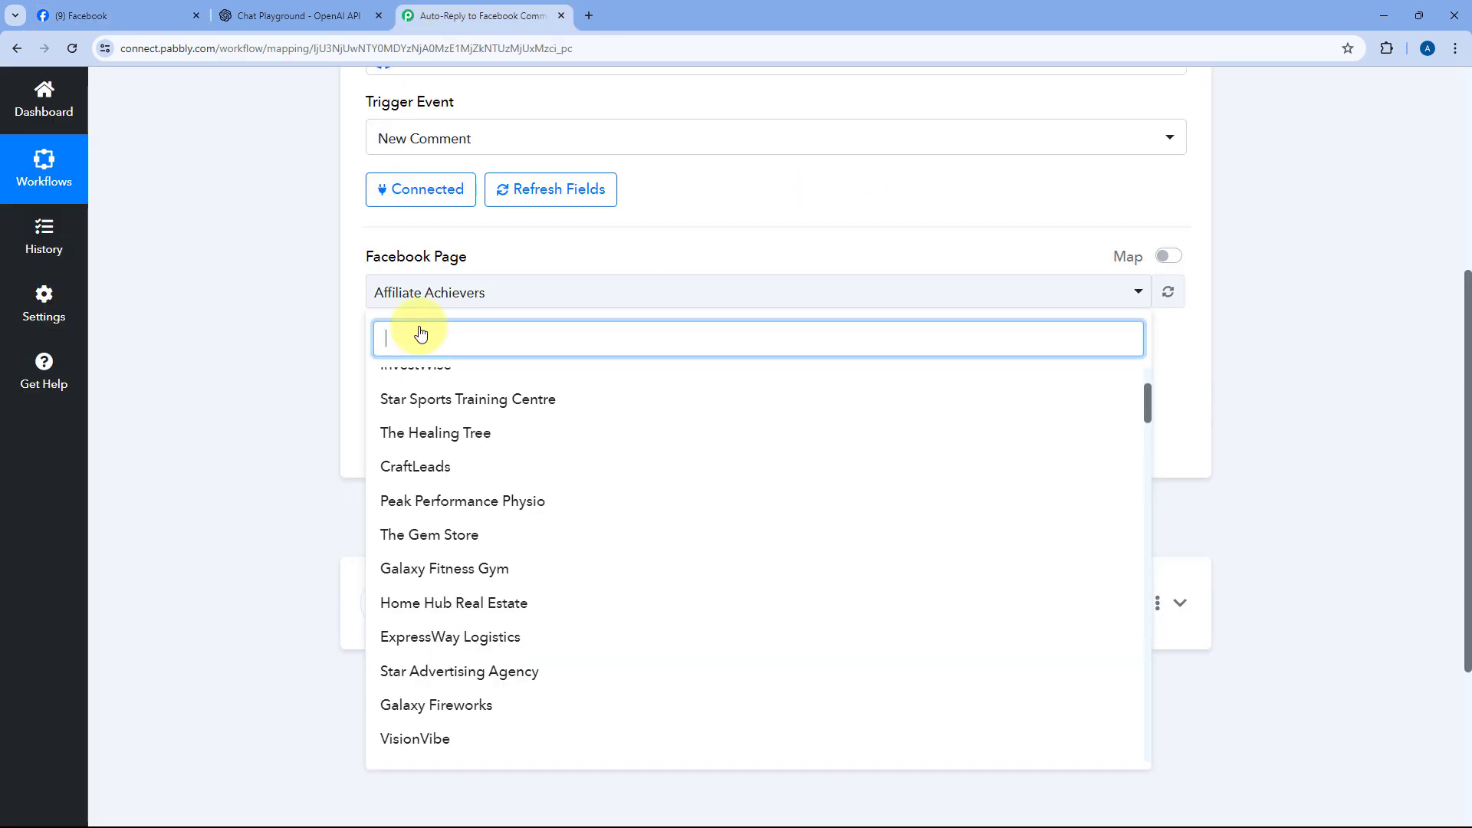
pyautogui.write('Gree')
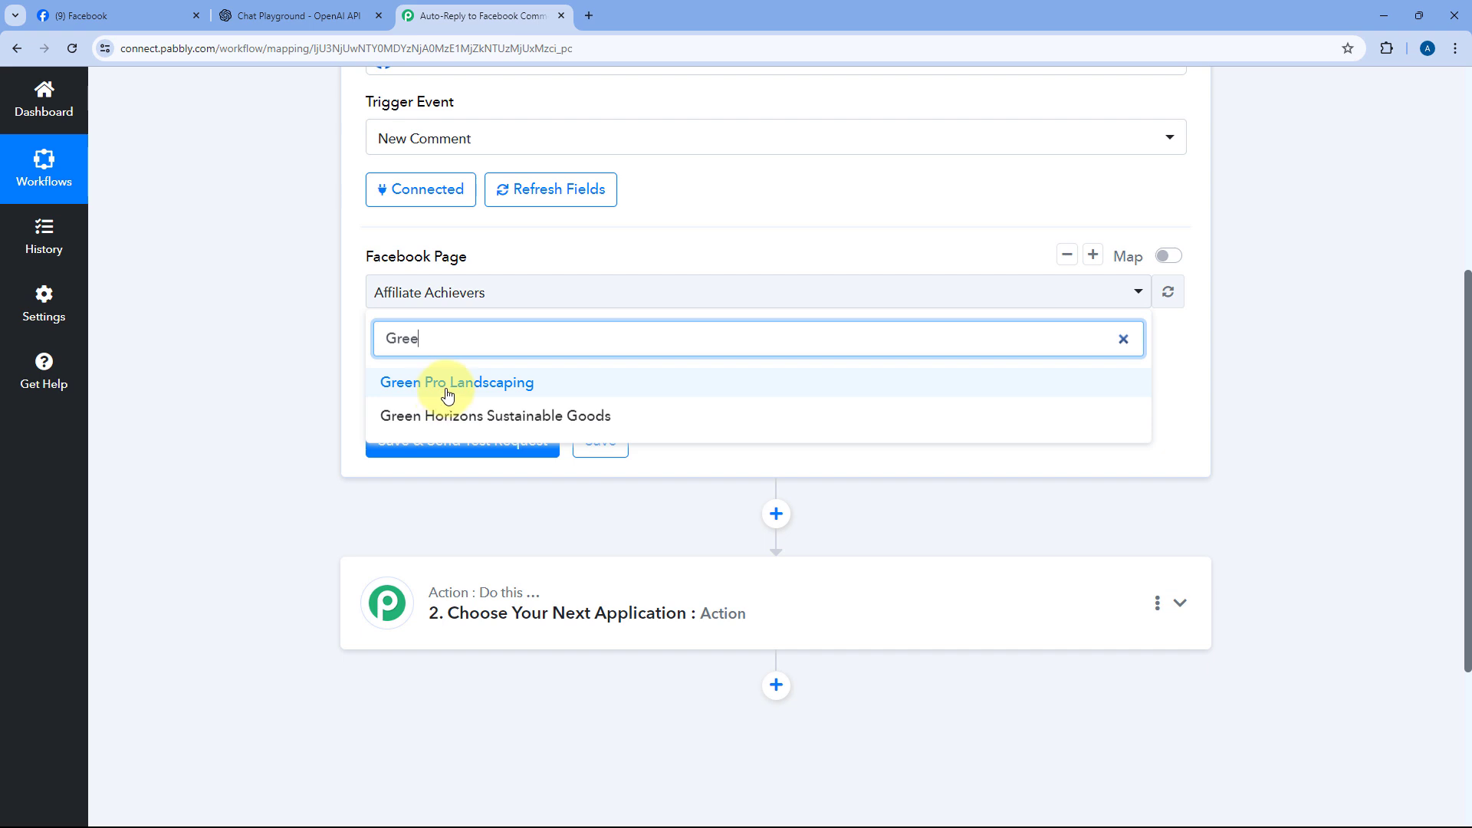
pyautogui.click(448, 387)
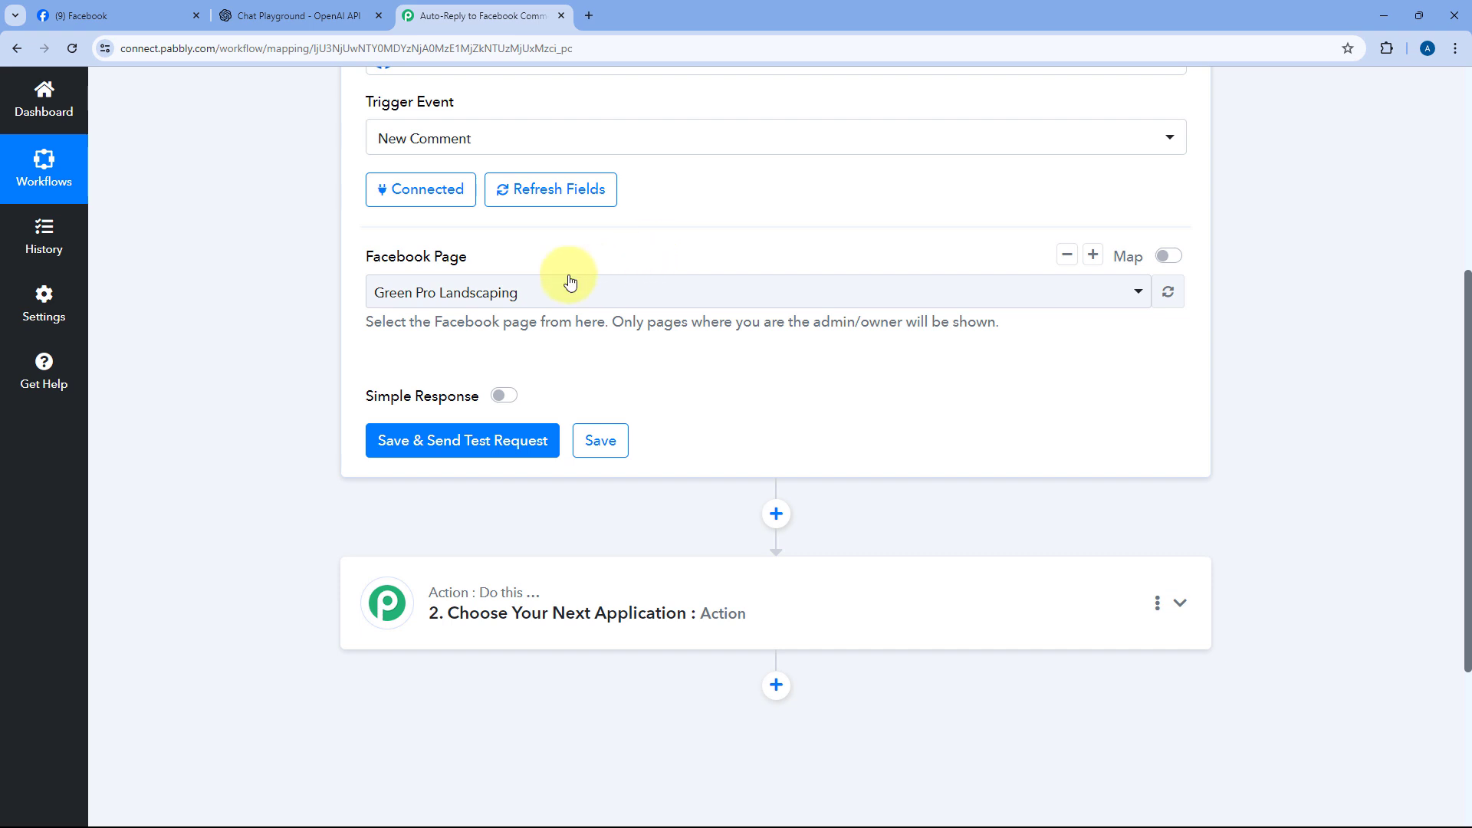
pyautogui.scroll(-2, 543, 373)
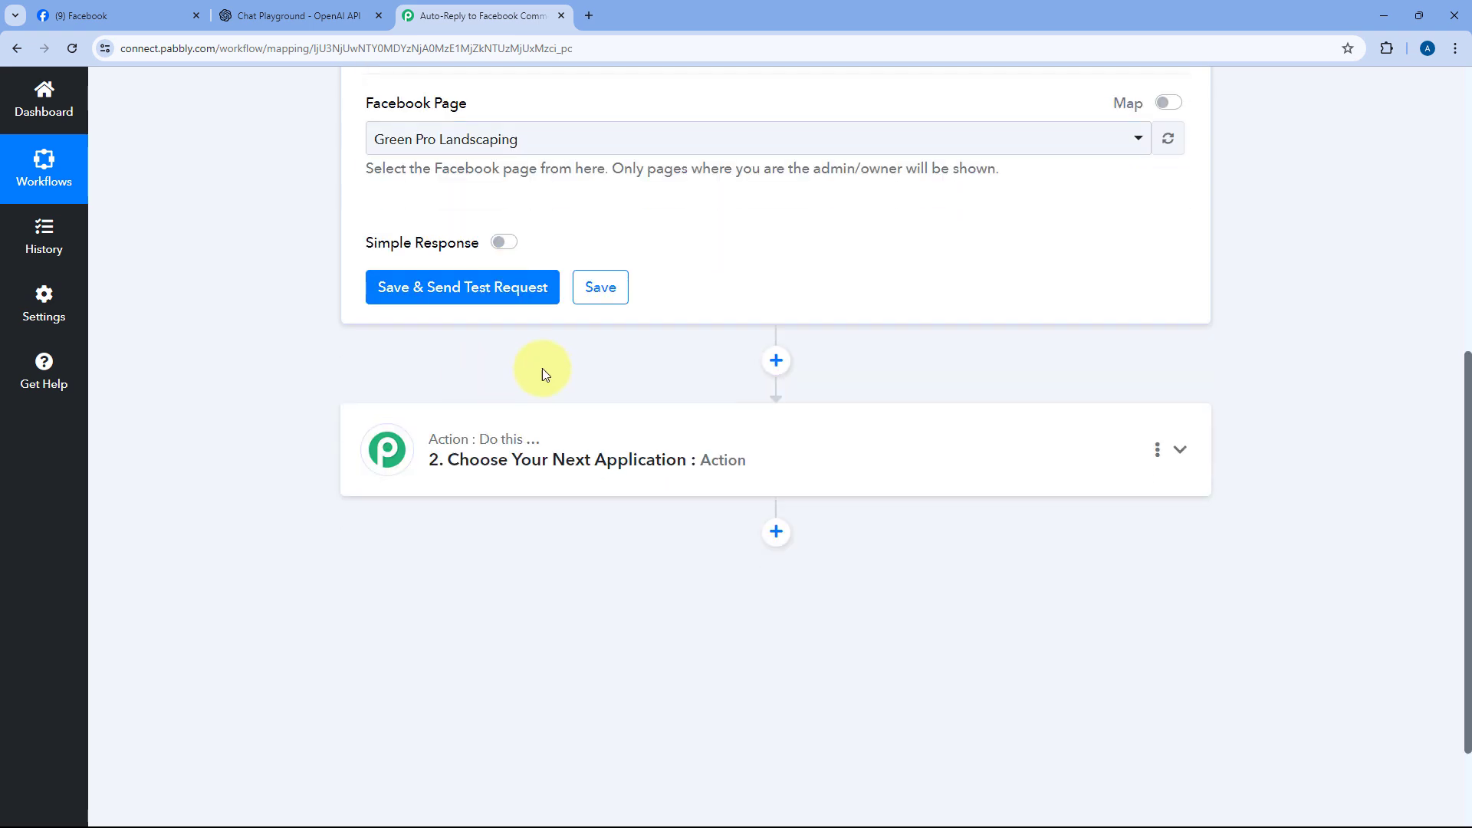
# - Save the trigger and send a test request, then go to the Facebook tab
pyautogui.click(484, 298)
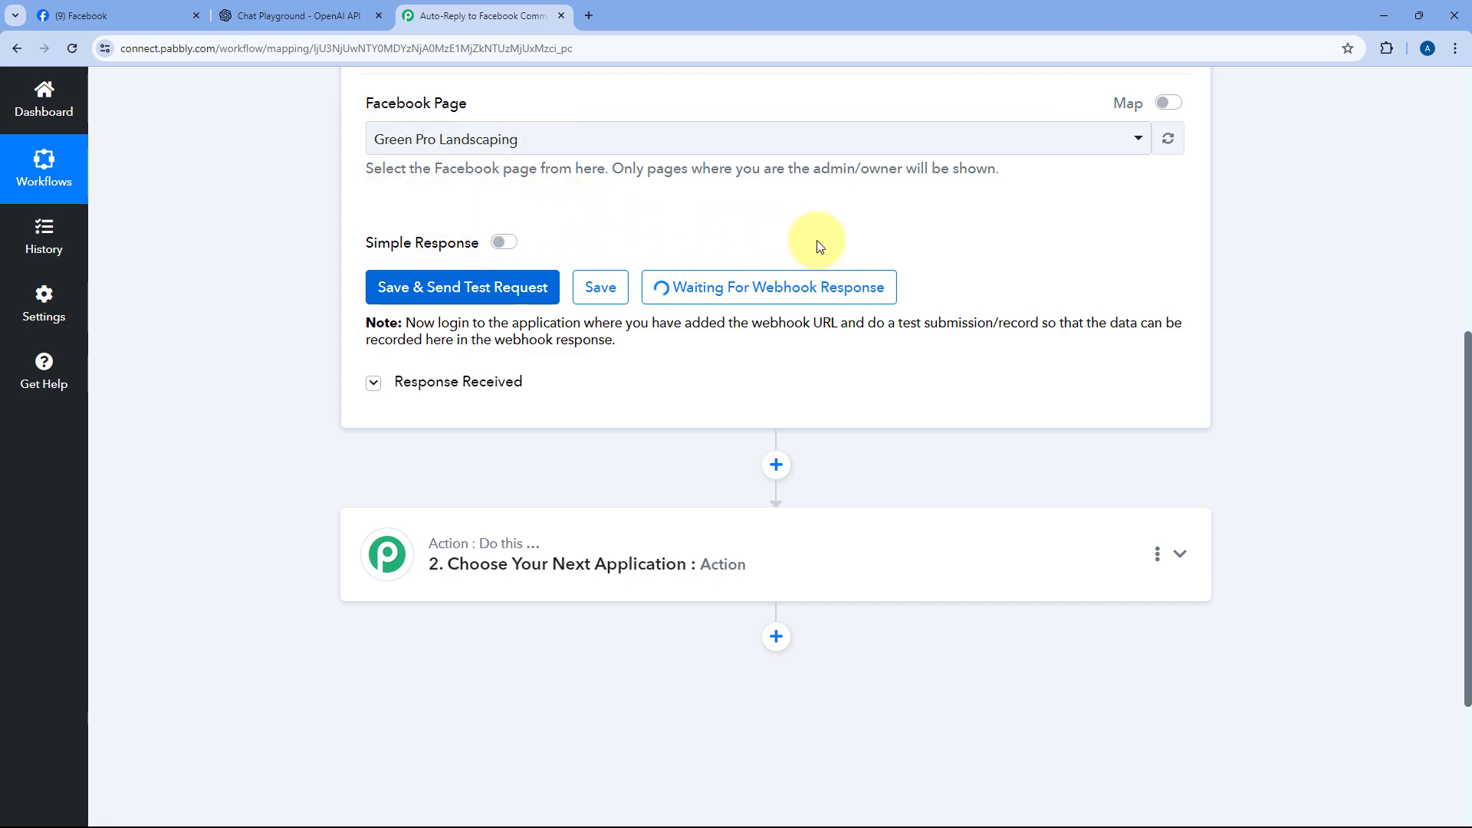
pyautogui.scroll(3, 951, 284)
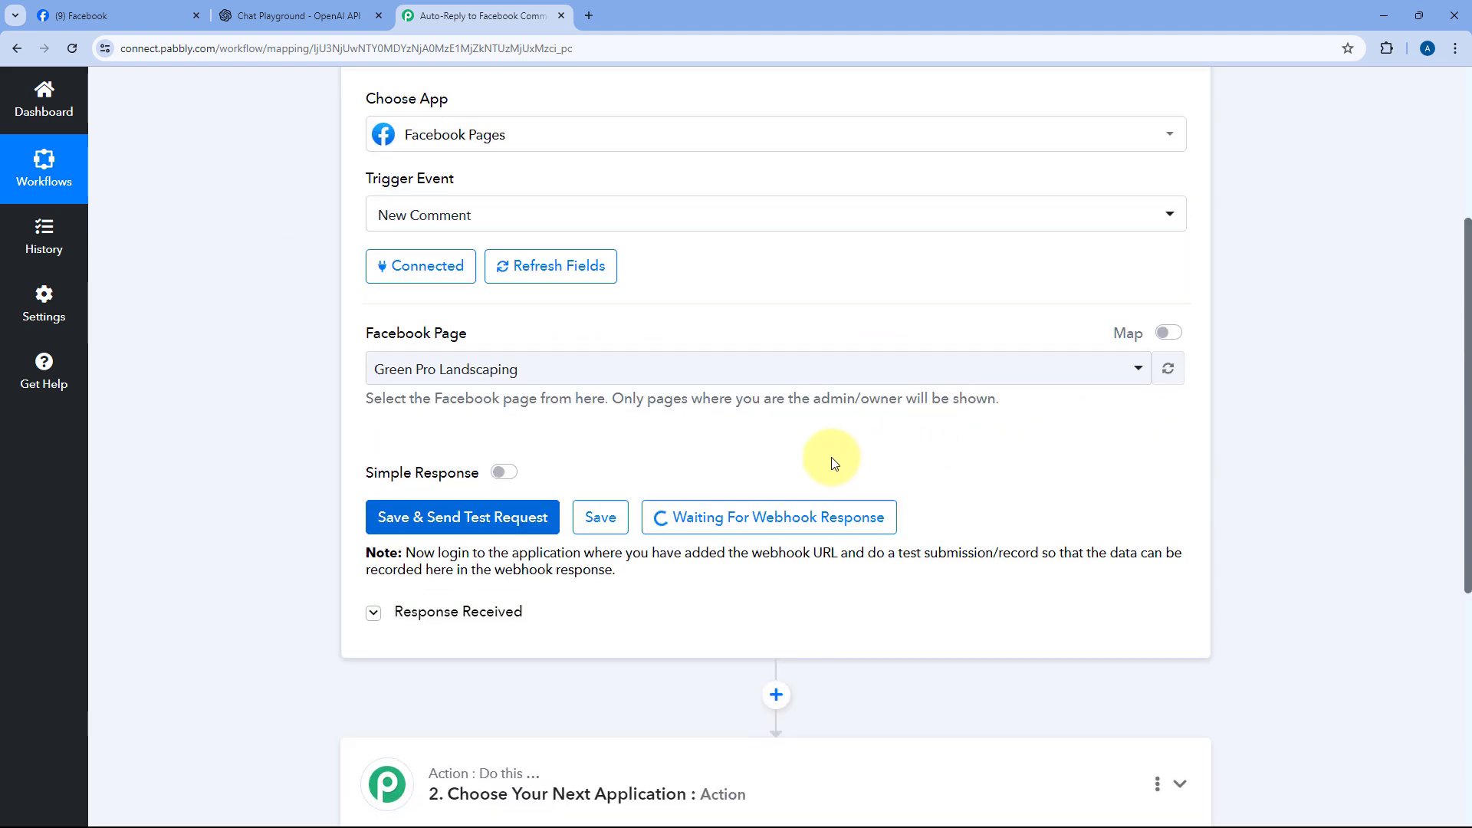
pyautogui.scroll(2, 797, 468)
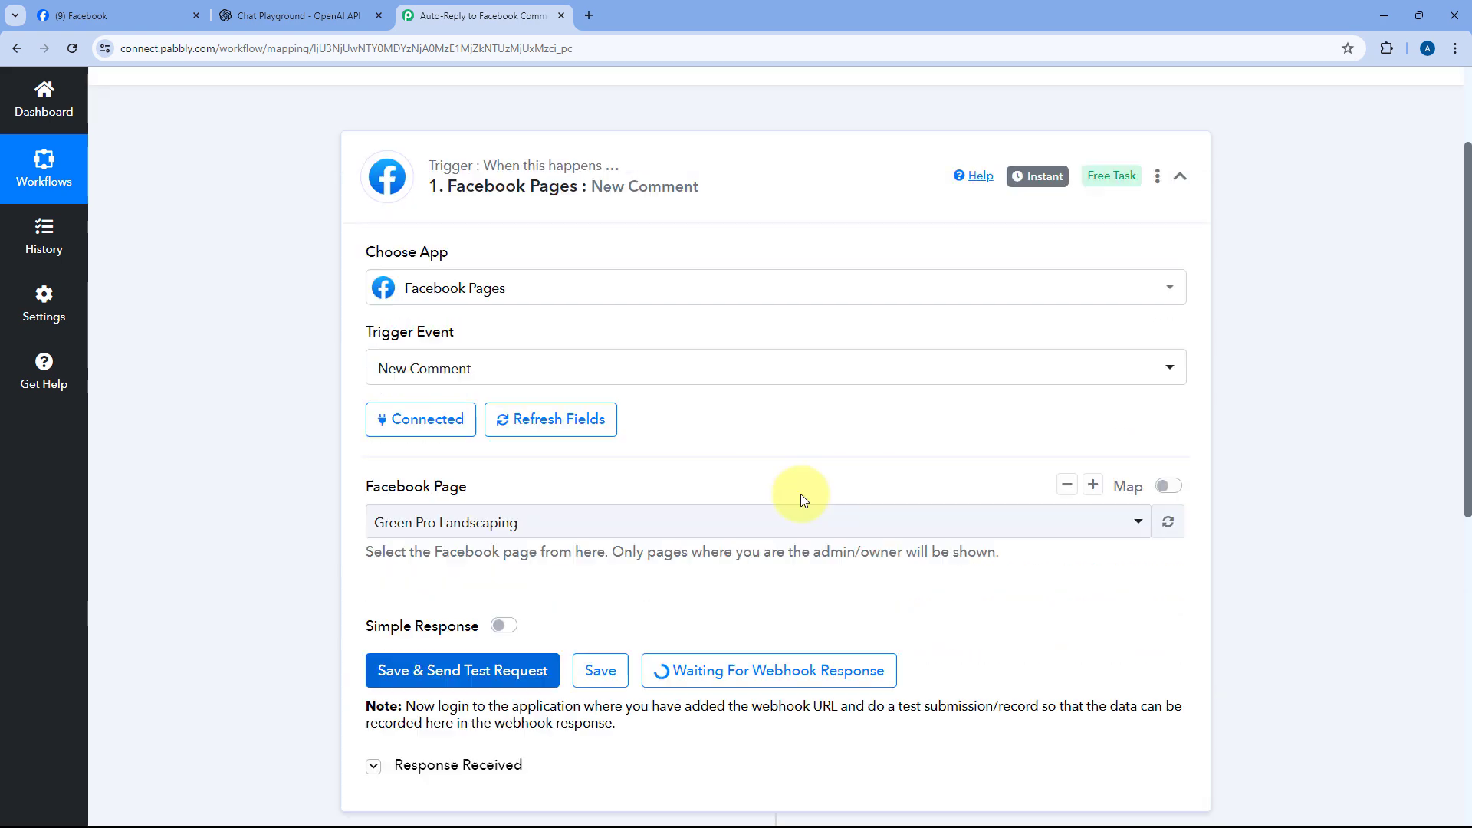
pyautogui.scroll(-1, 452, 383)
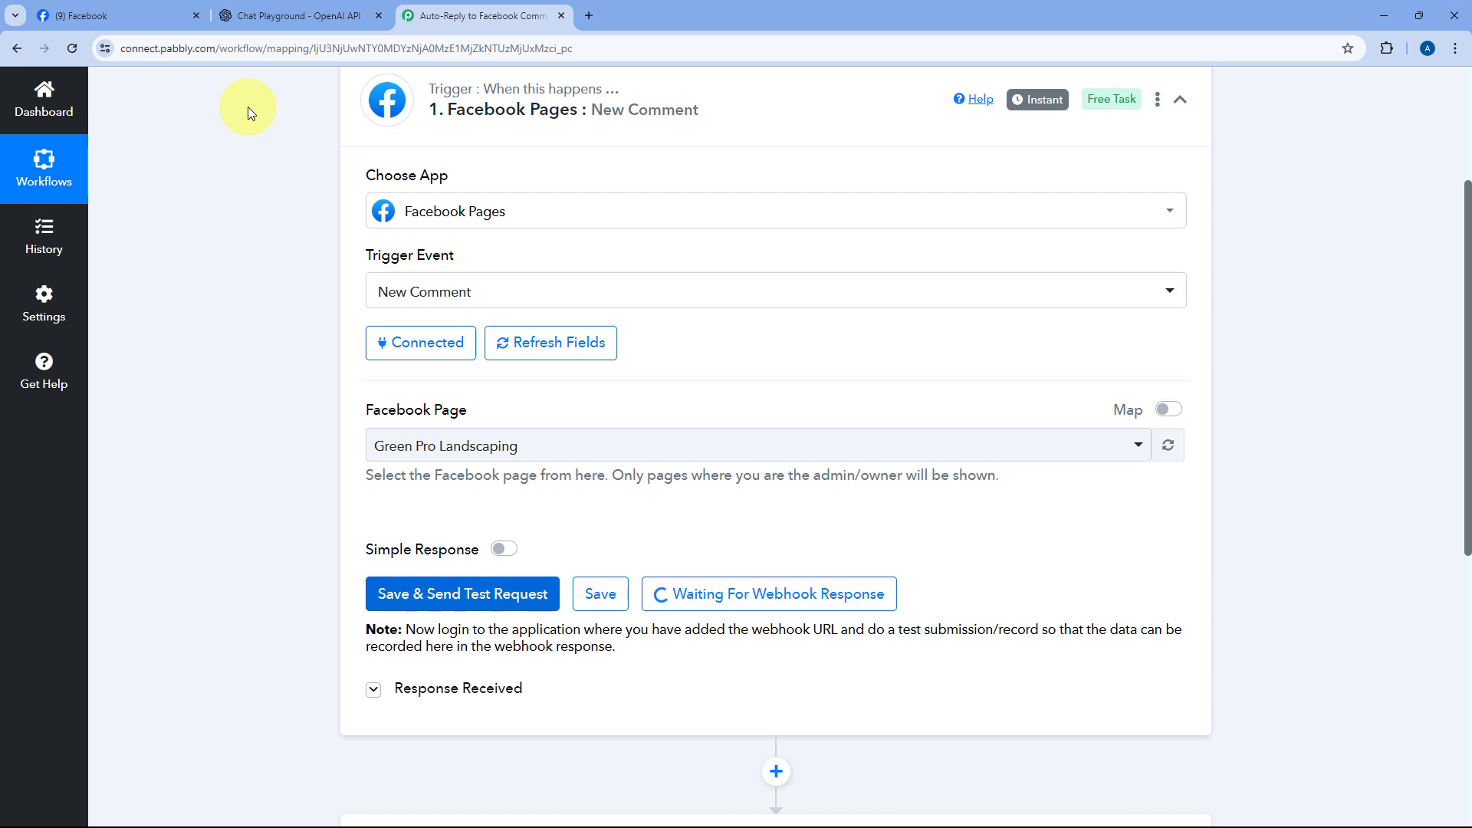
pyautogui.scroll(-3, 250, 123)
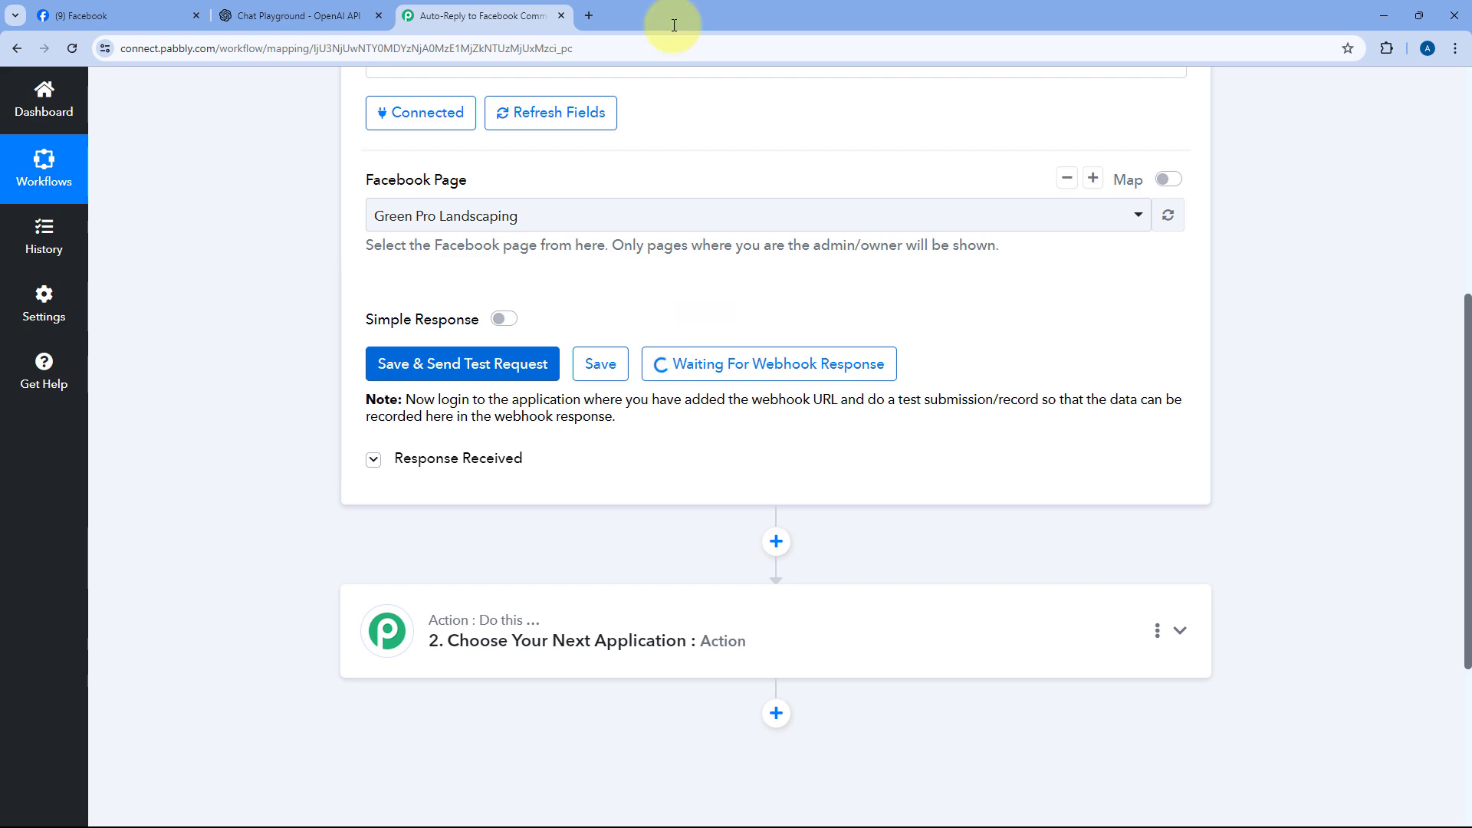
pyautogui.click(176, 15)
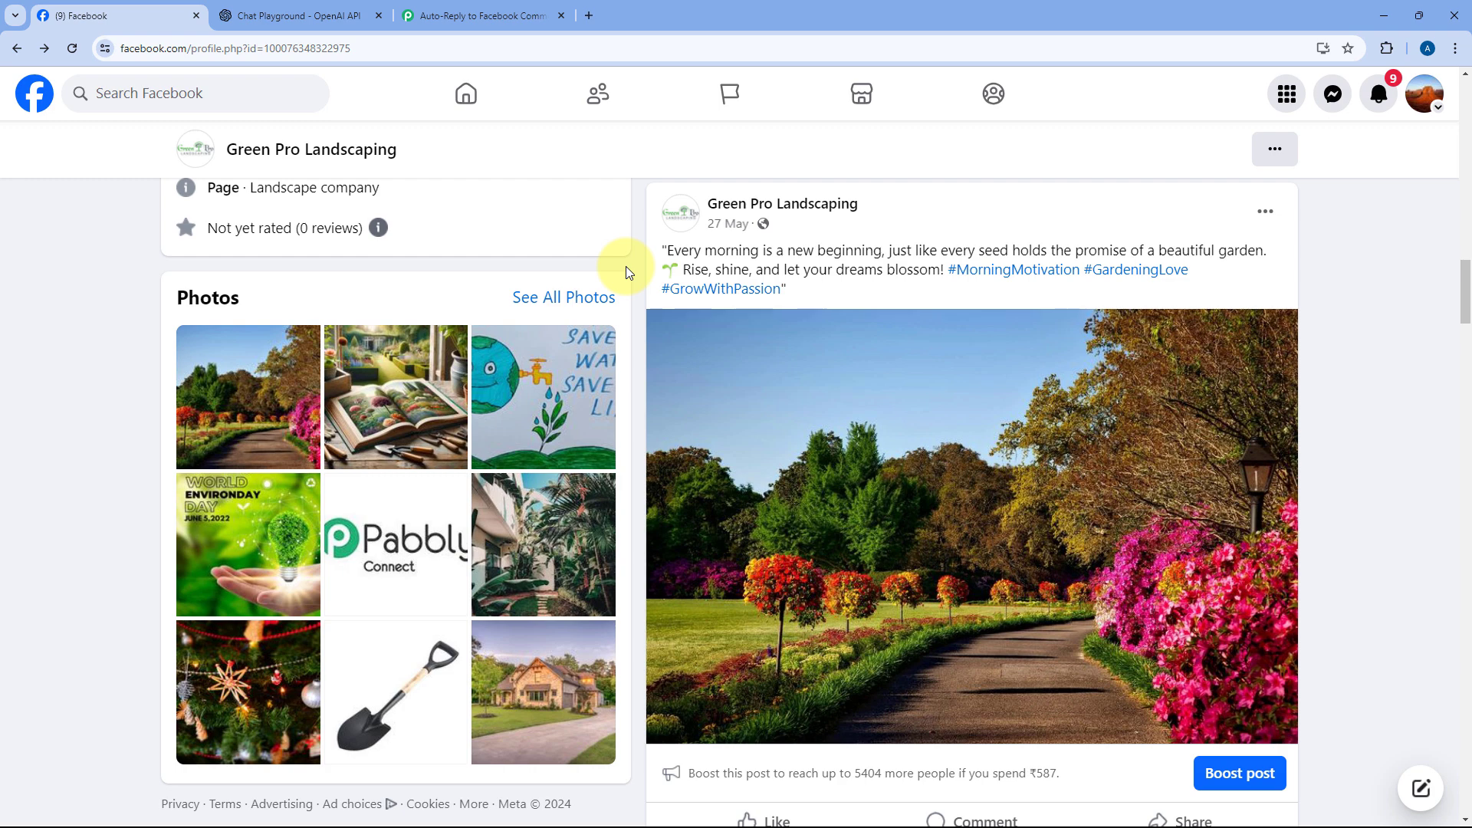
# - Comment 'Please share 3 tips on gardening and landscaping.' on the garden post
pyautogui.click(1419, 102)
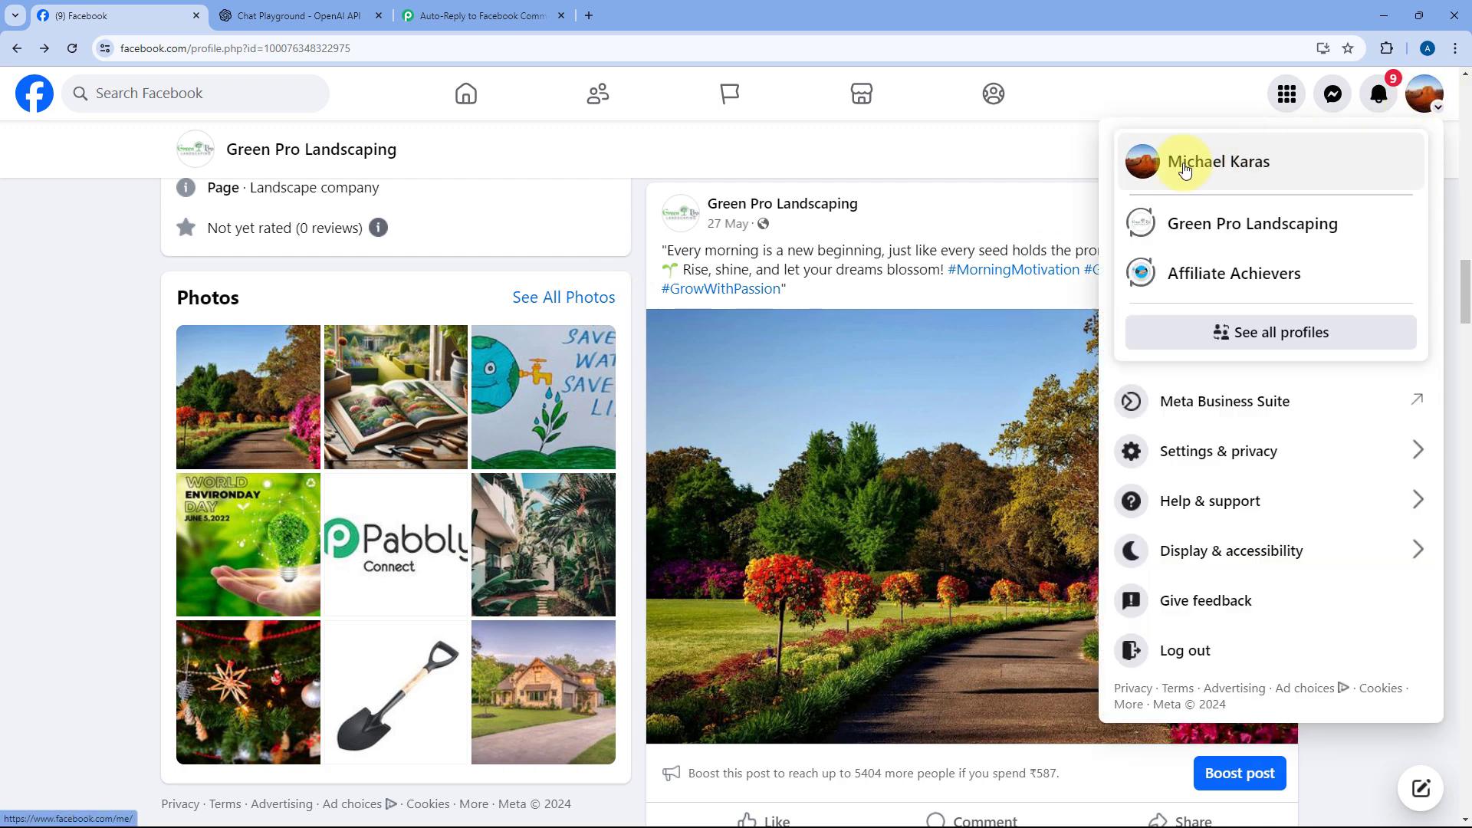
pyautogui.click(1193, 100)
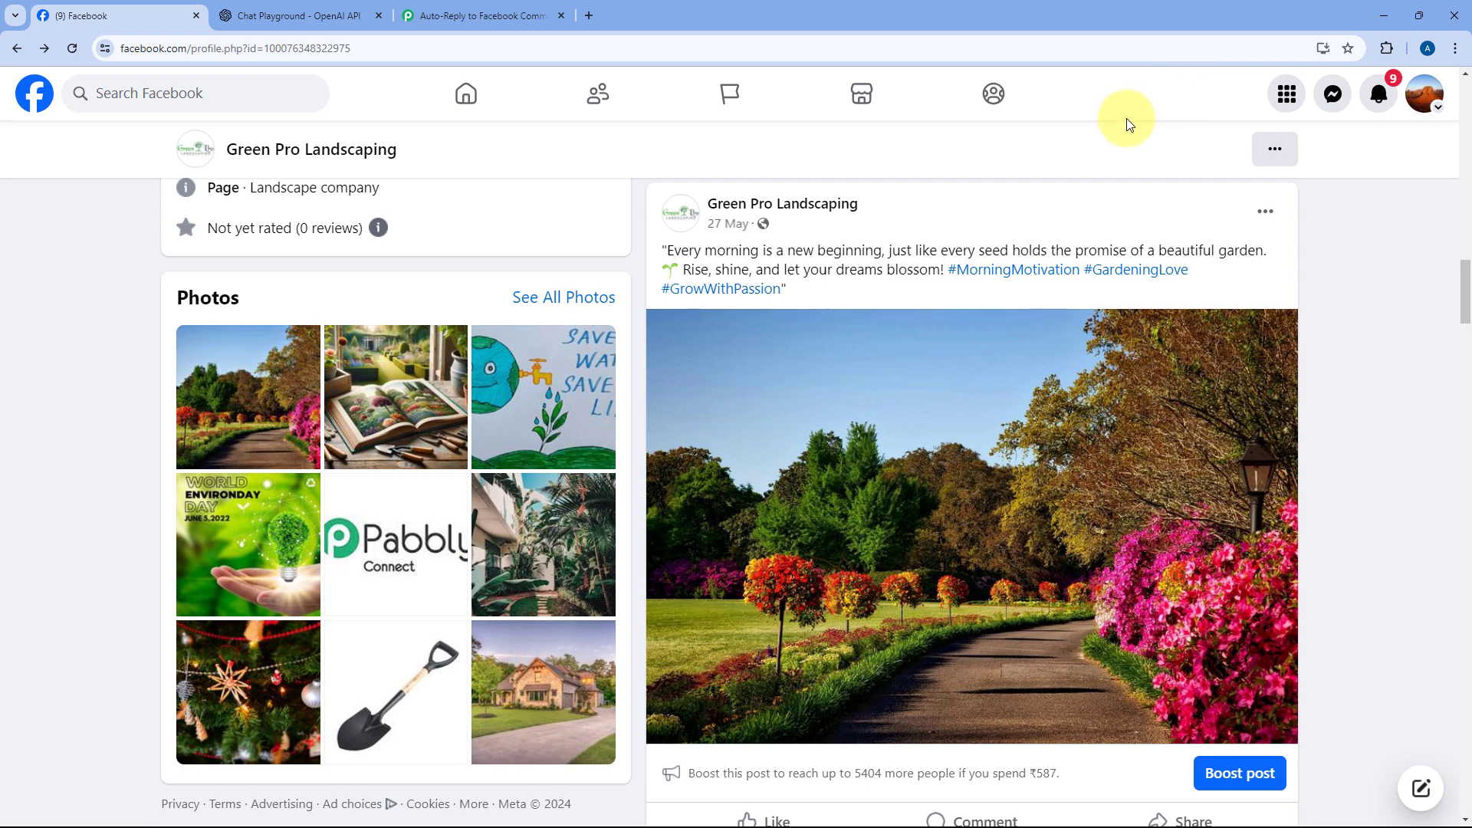
pyautogui.scroll(-4, 1213, 249)
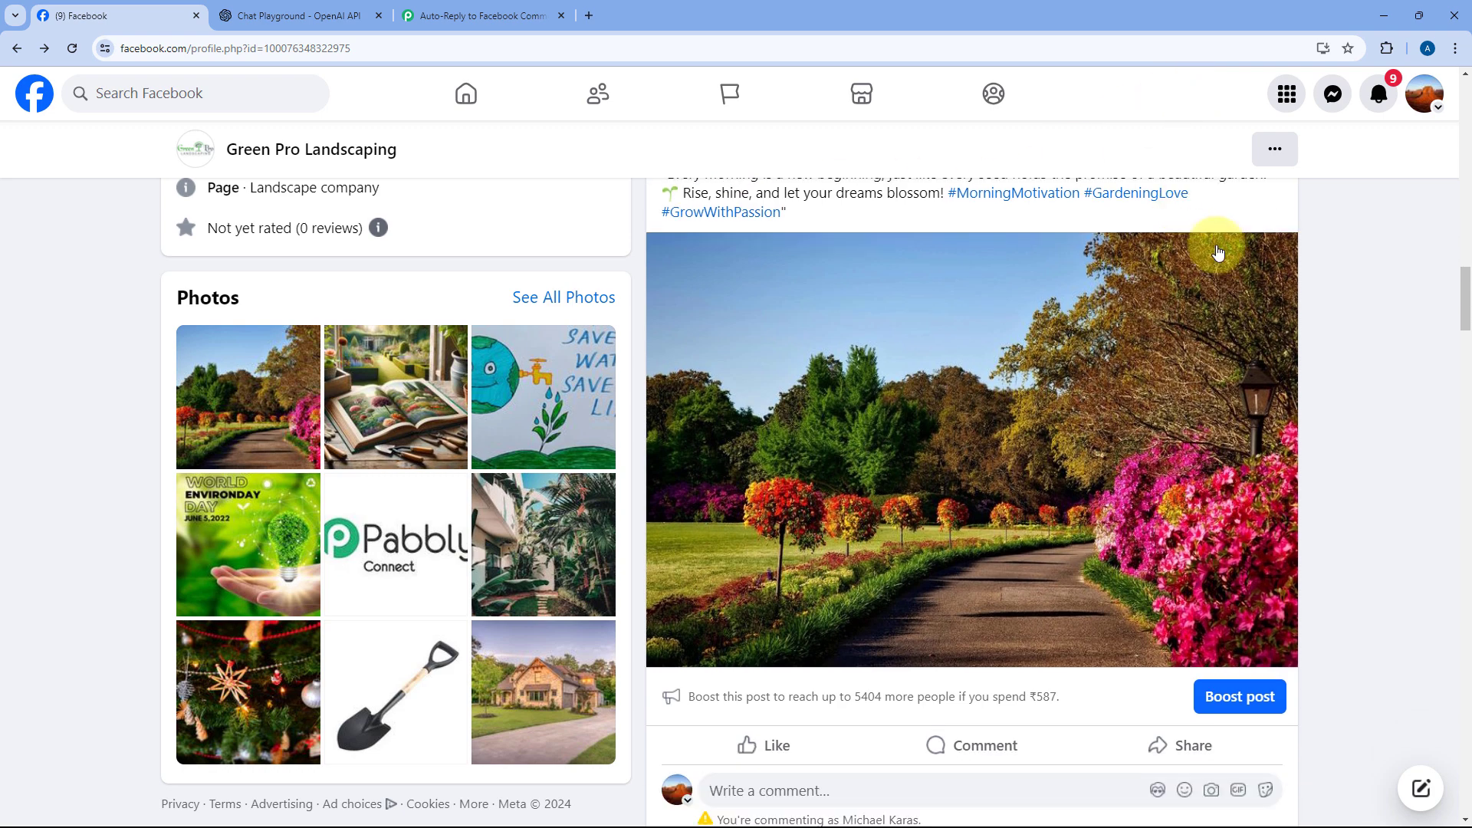
pyautogui.scroll(-1, 1213, 250)
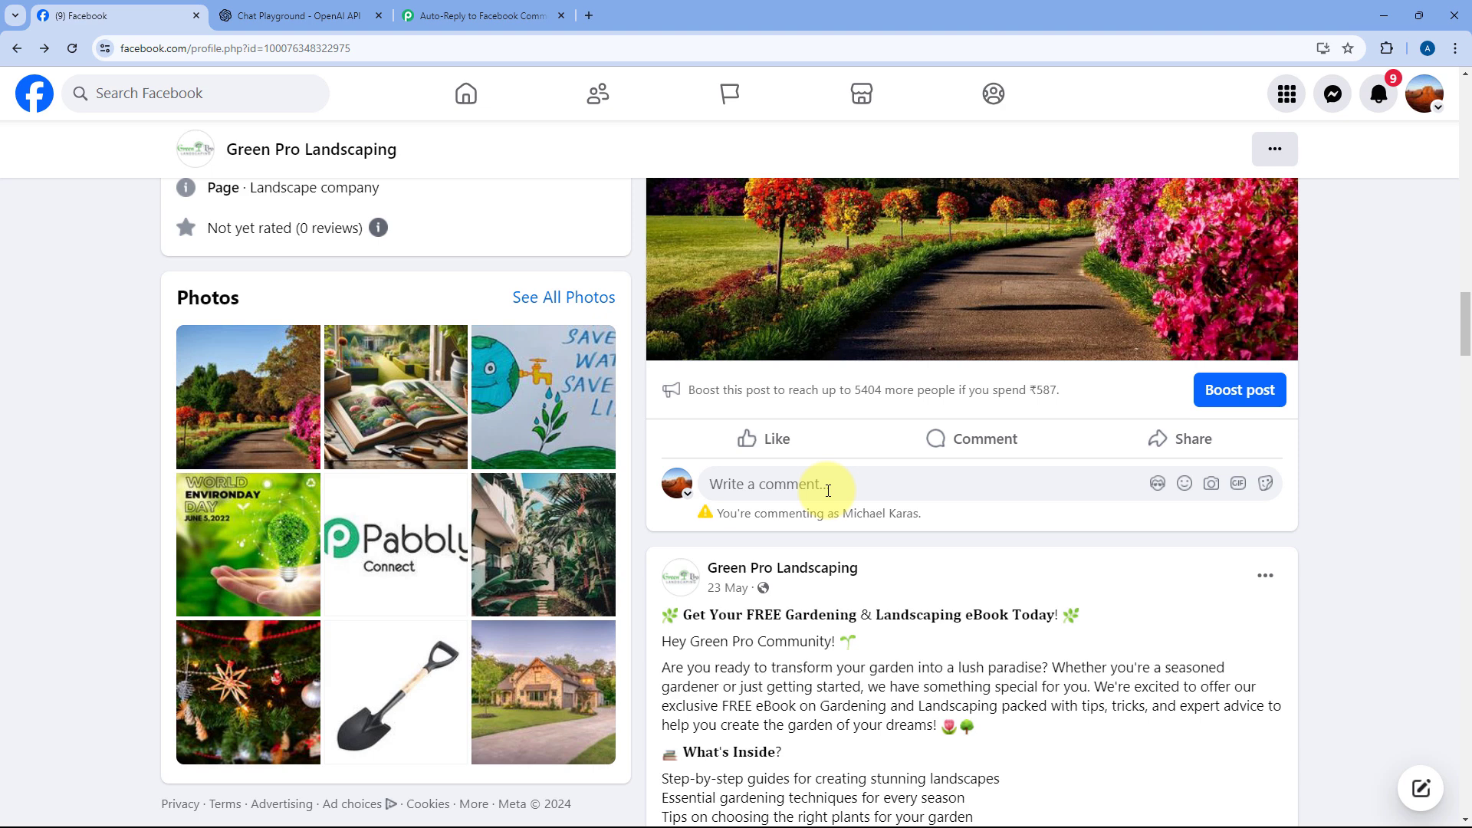
pyautogui.click(828, 489)
pyautogui.write('Please share 3 tips on gardening and landscaping.')
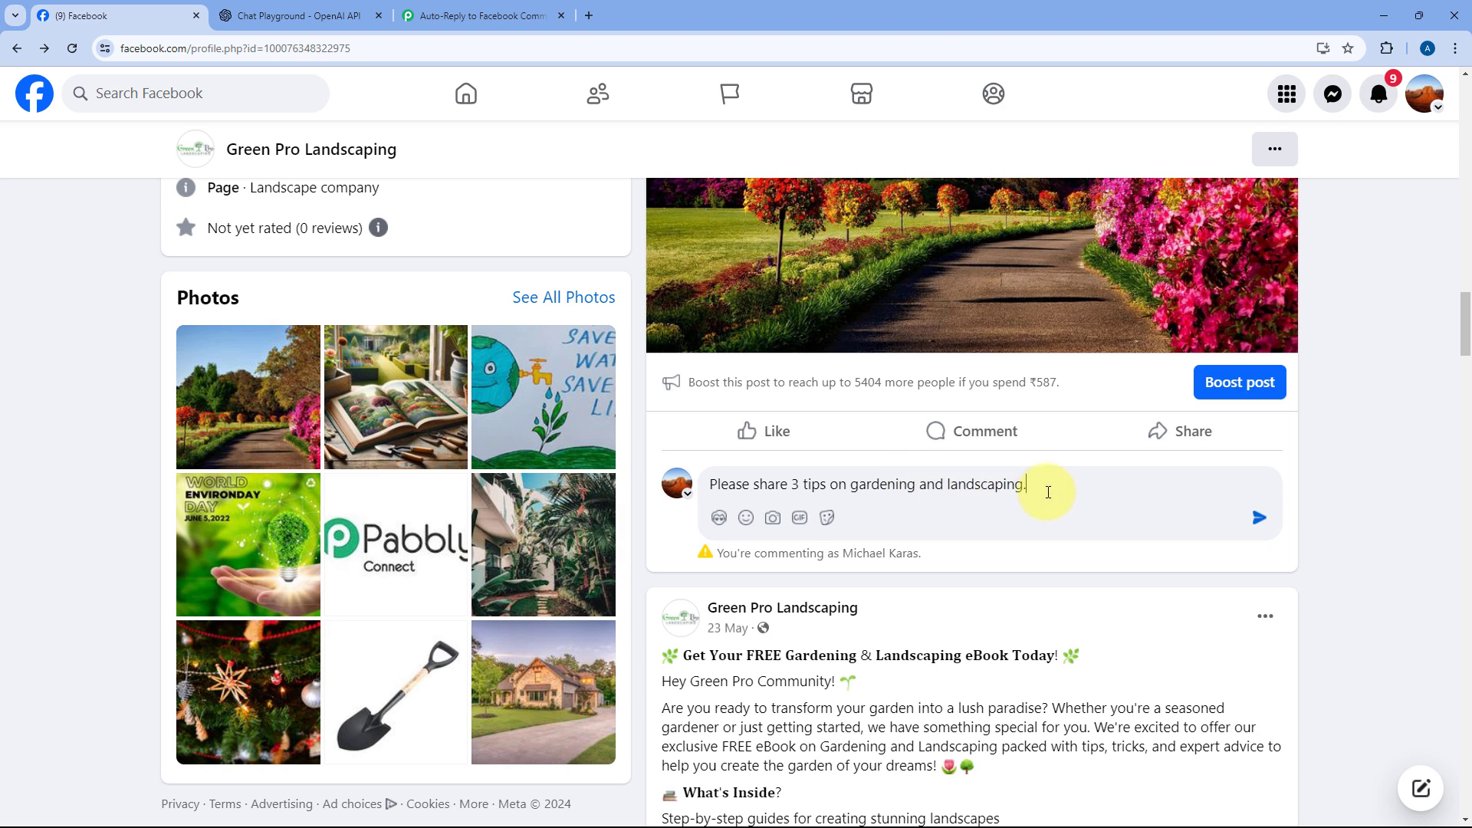
pyautogui.scroll(1, 1045, 500)
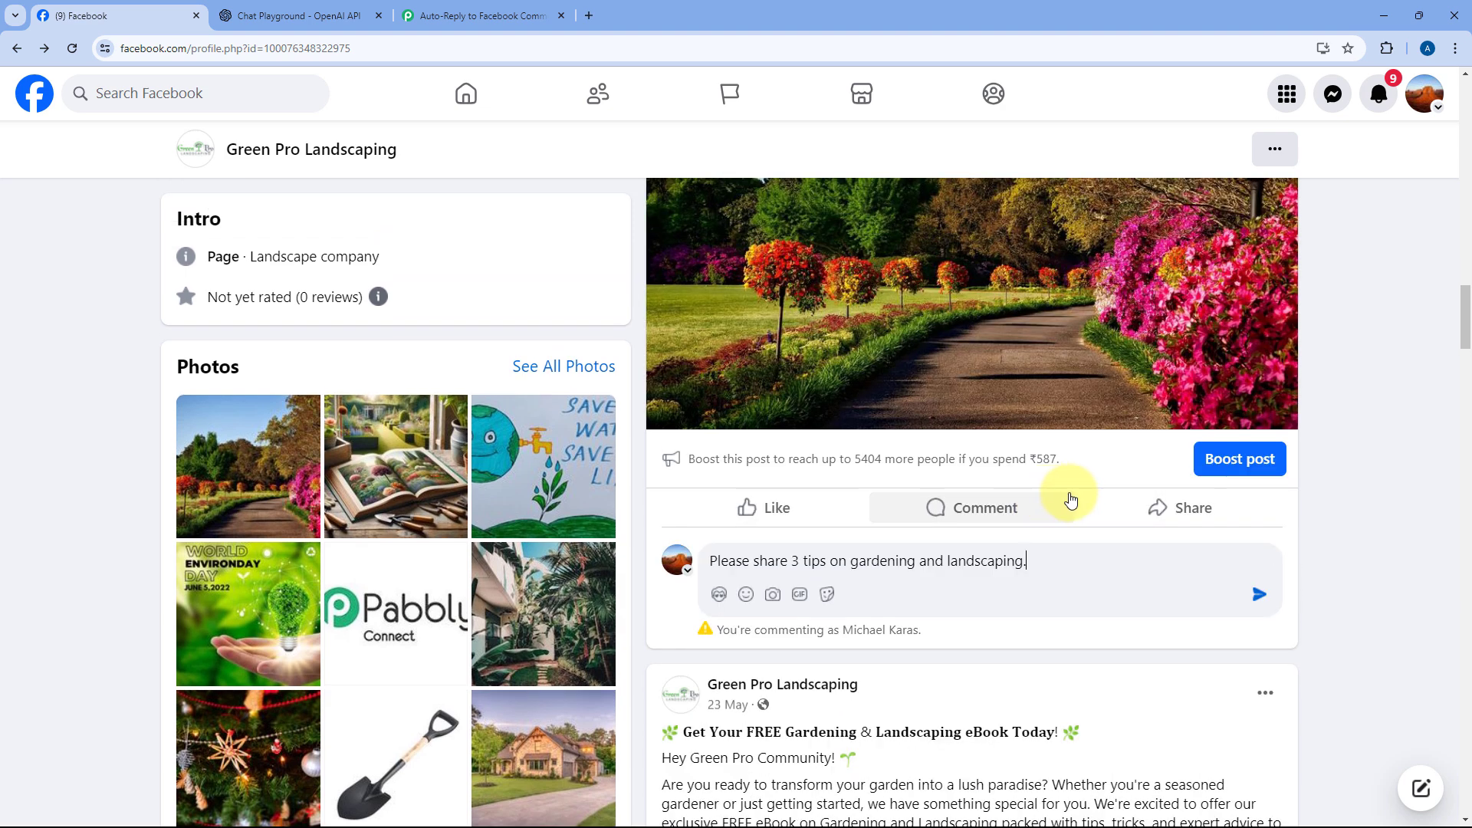
pyautogui.click(1260, 601)
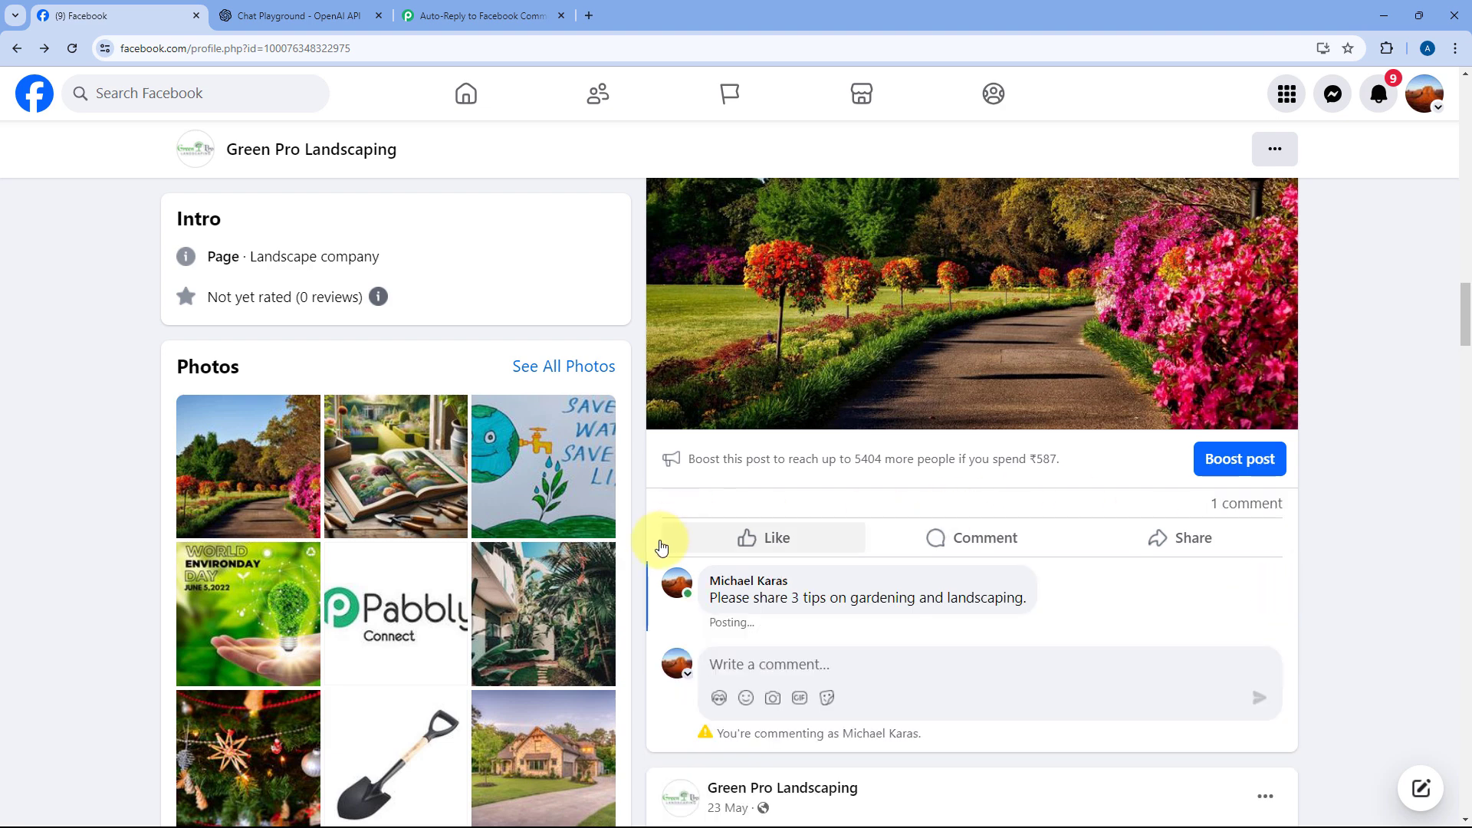
pyautogui.moveTo(665, 539)
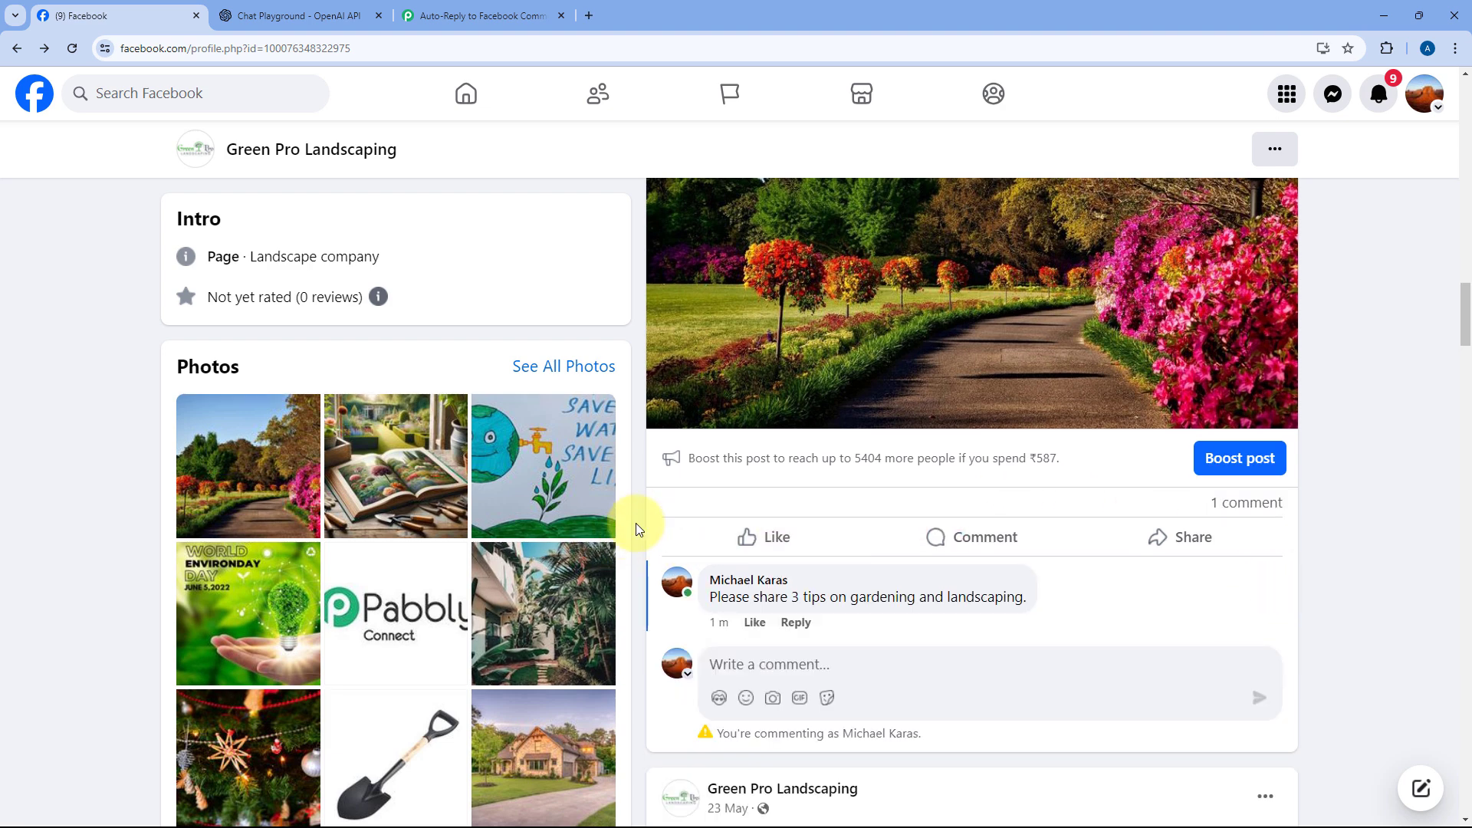
pyautogui.click(482, 15)
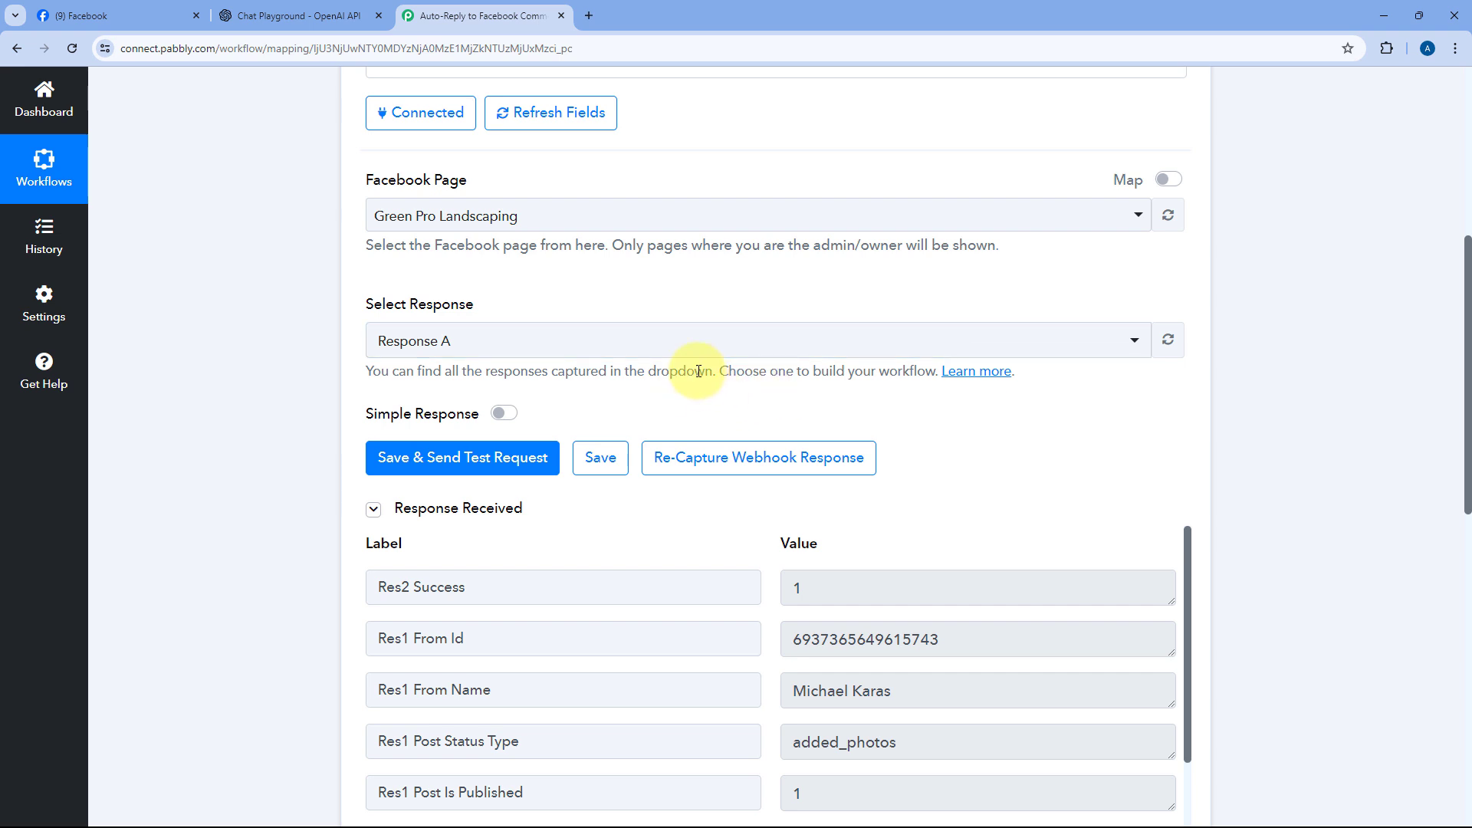
pyautogui.scroll(-4, 739, 375)
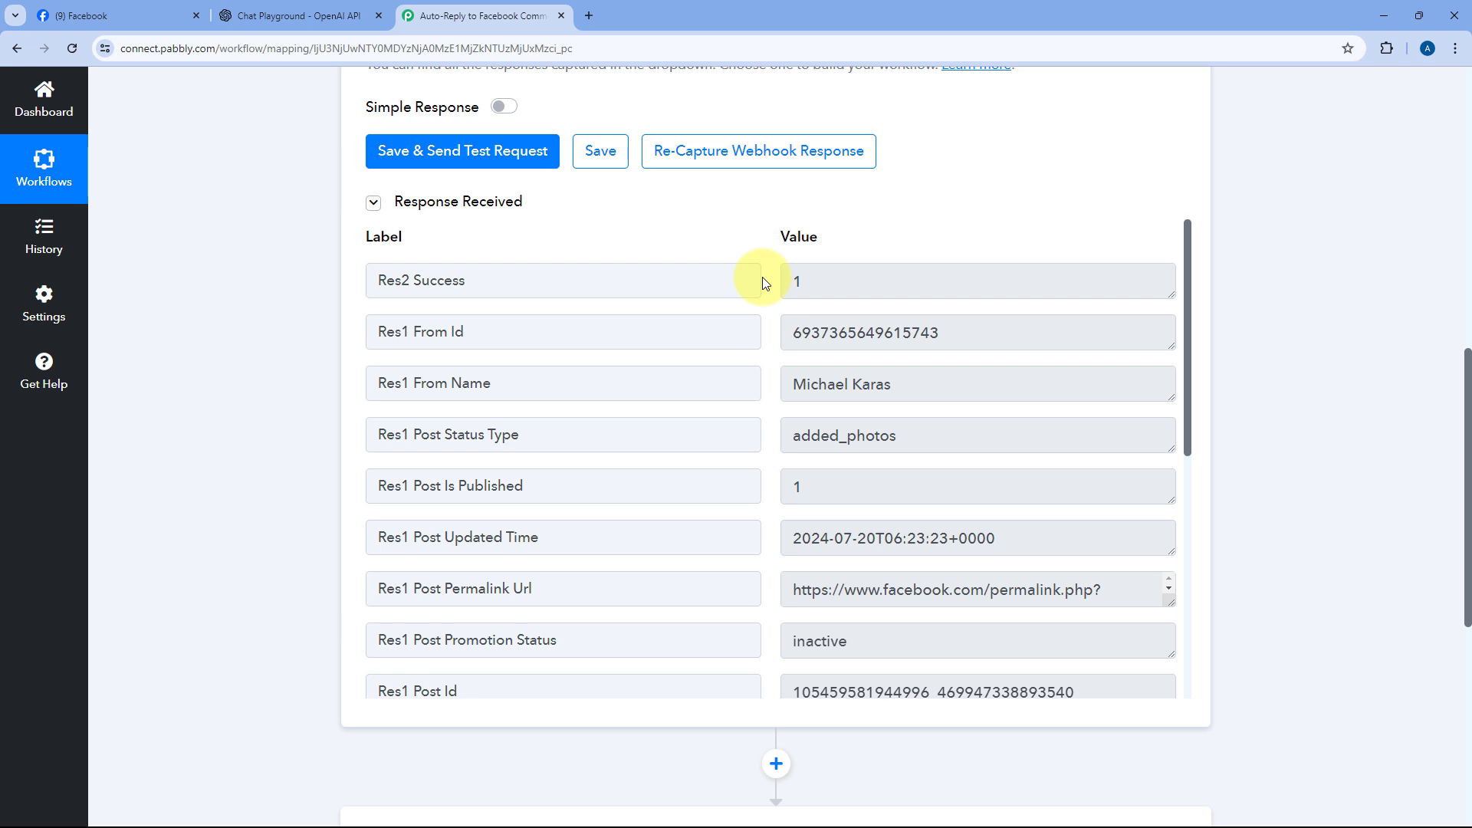
pyautogui.moveTo(567, 331); pyautogui.dragTo(368, 329)
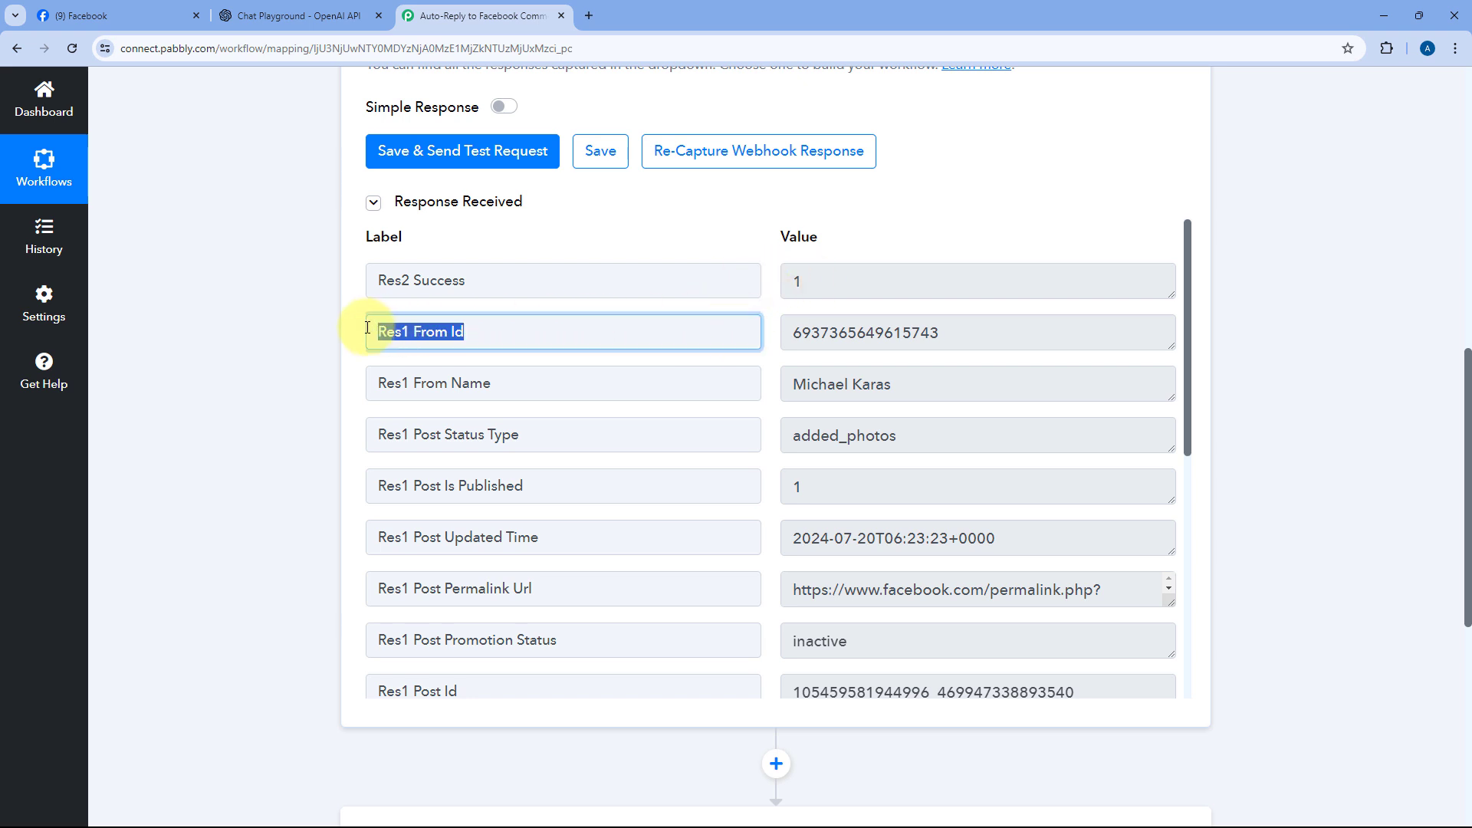
pyautogui.click(477, 330)
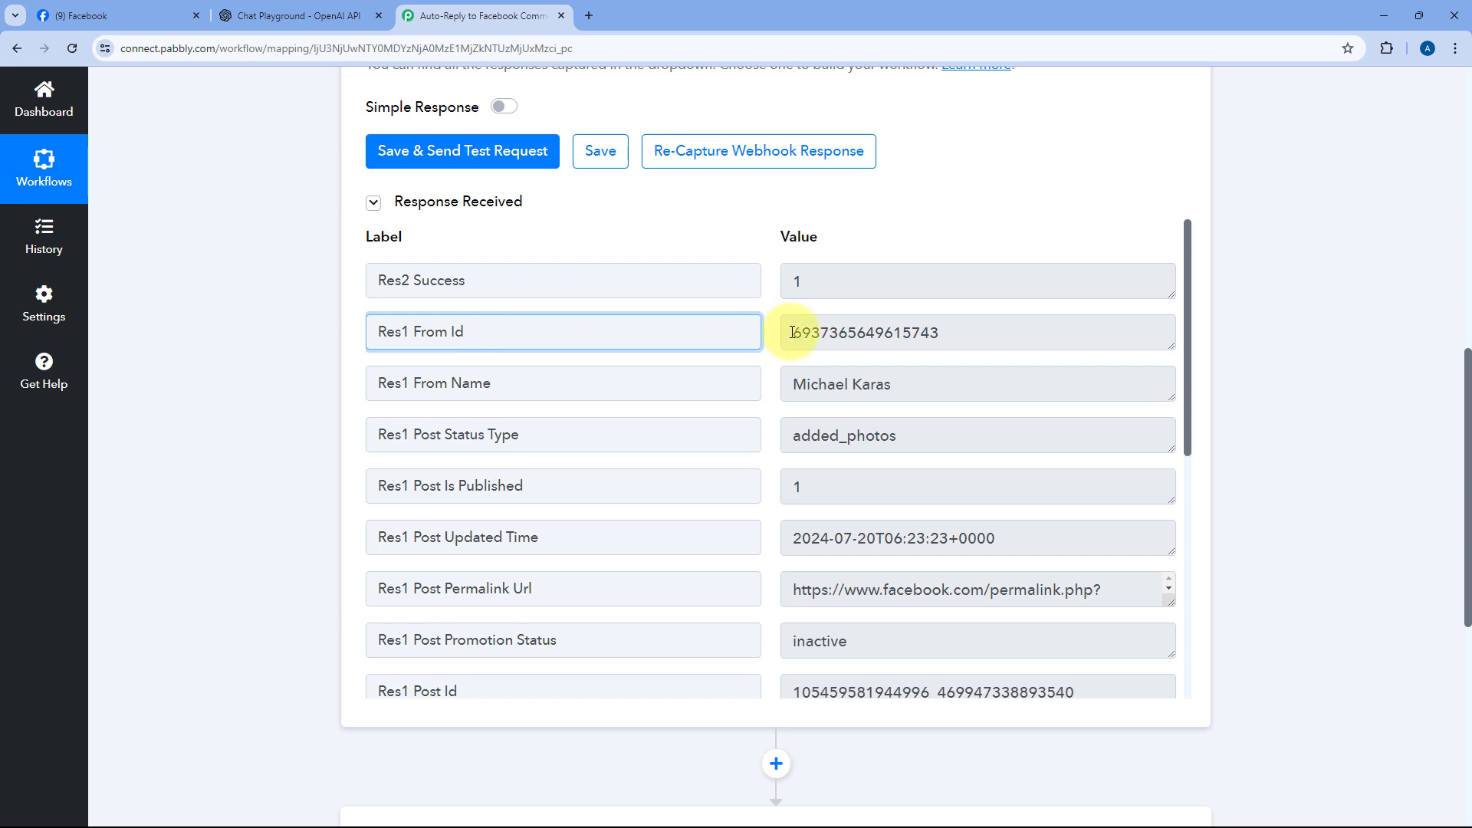
pyautogui.moveTo(792, 332); pyautogui.dragTo(950, 335)
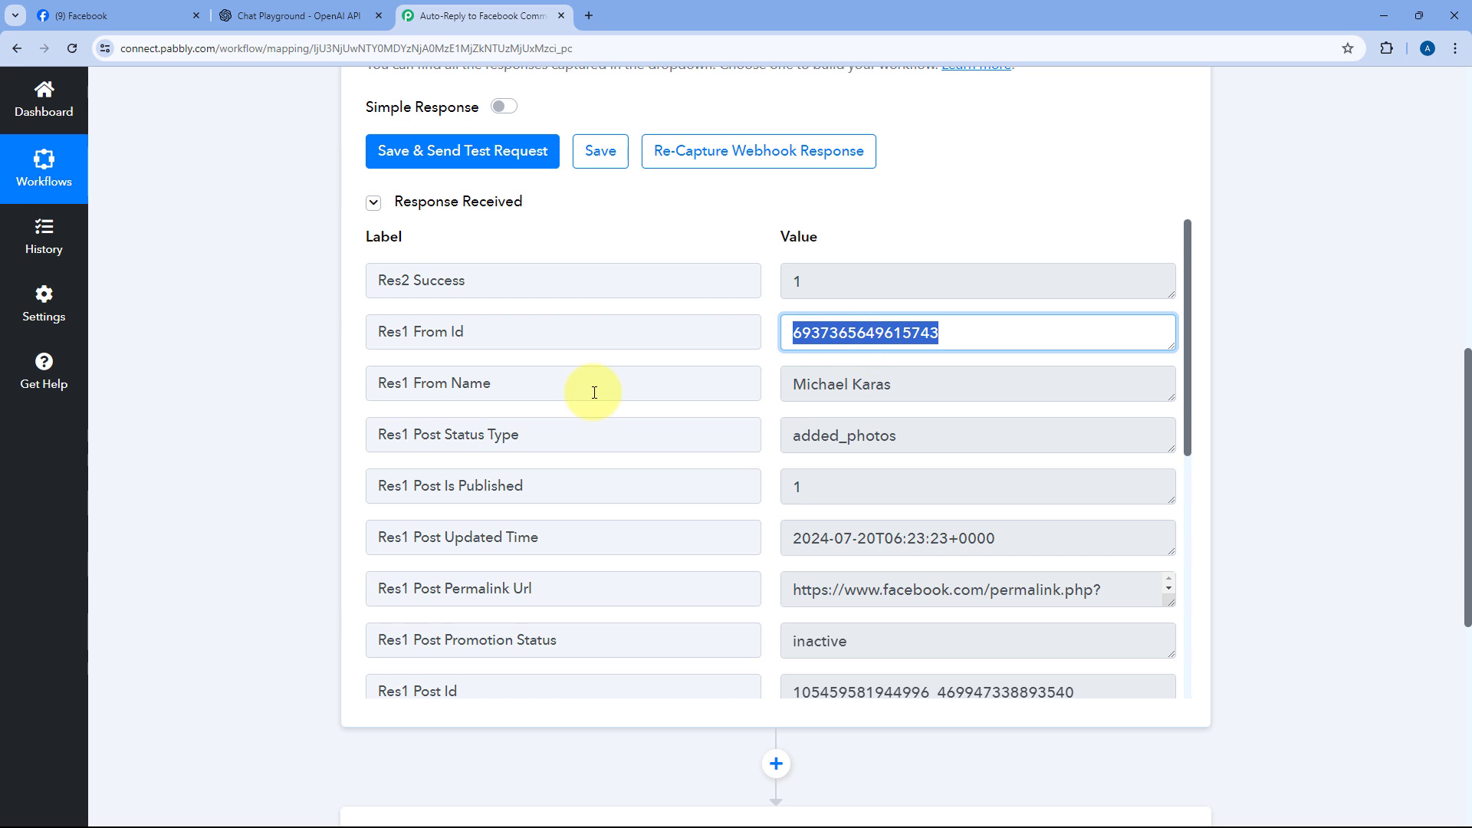
pyautogui.moveTo(493, 383); pyautogui.dragTo(411, 382)
pyautogui.click(415, 383)
pyautogui.moveTo(988, 387); pyautogui.dragTo(782, 381)
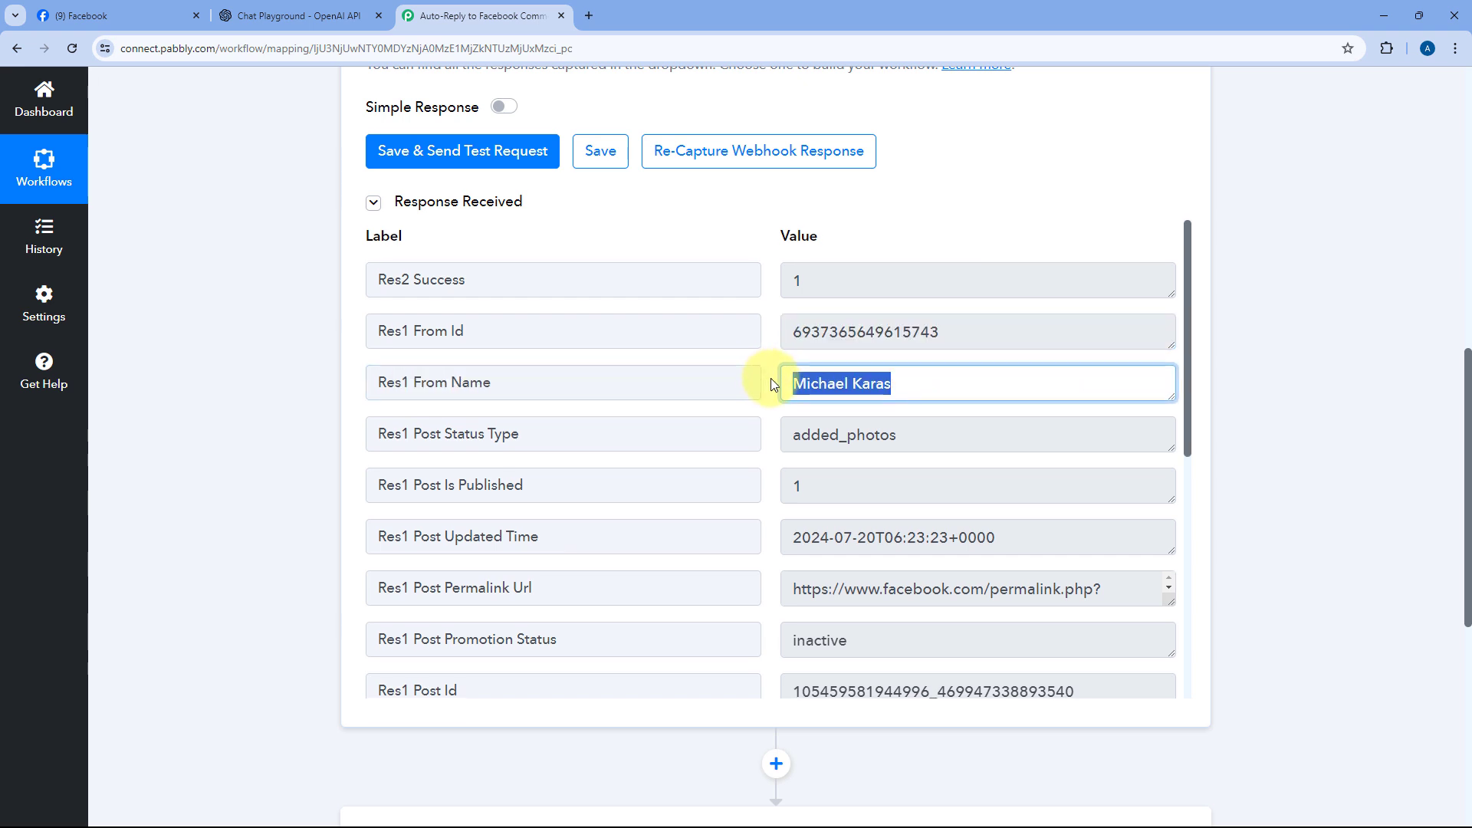
pyautogui.scroll(-1, 771, 379)
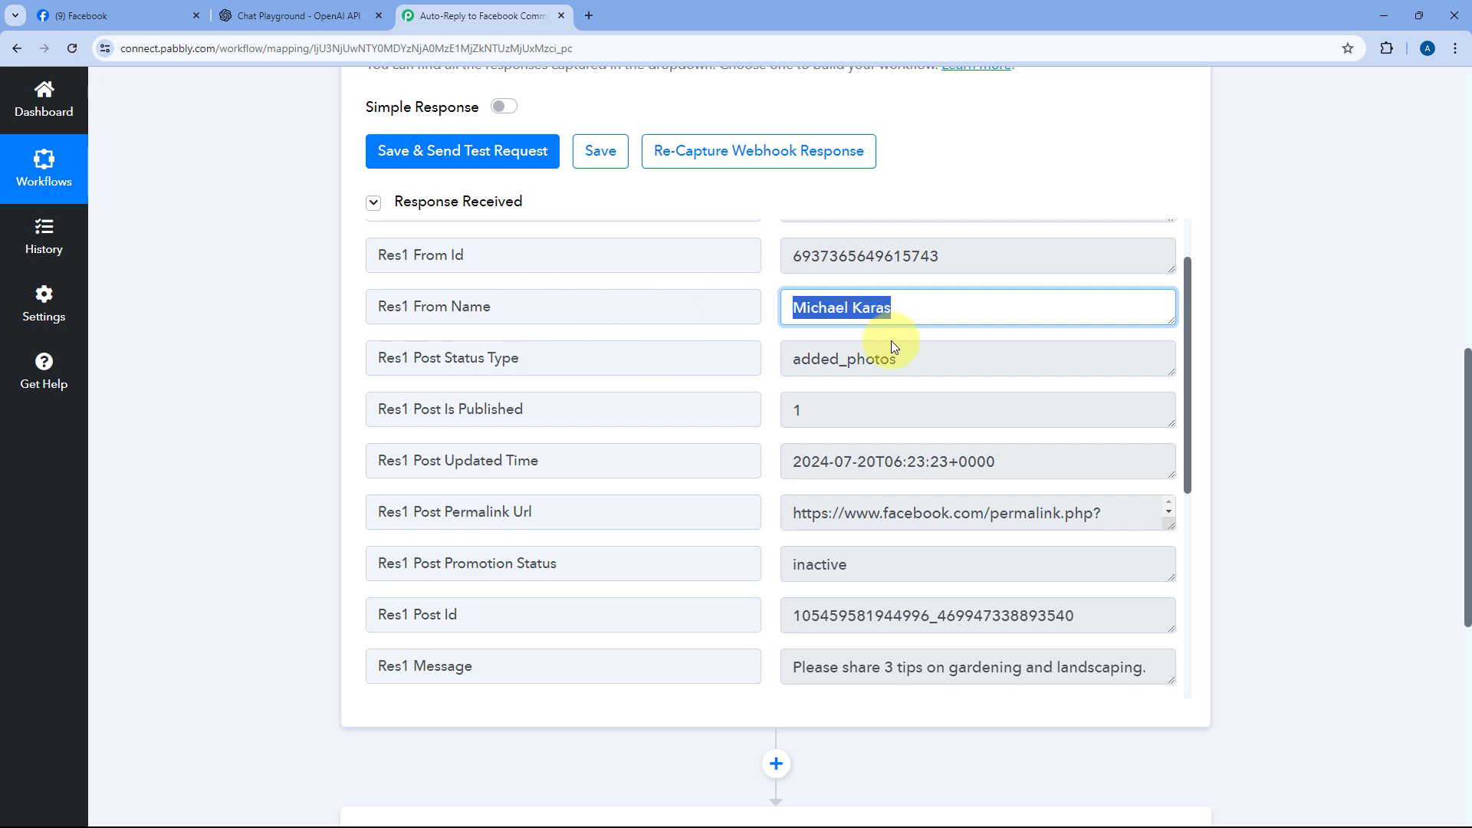
pyautogui.moveTo(928, 362); pyautogui.dragTo(770, 356)
pyautogui.click(770, 354)
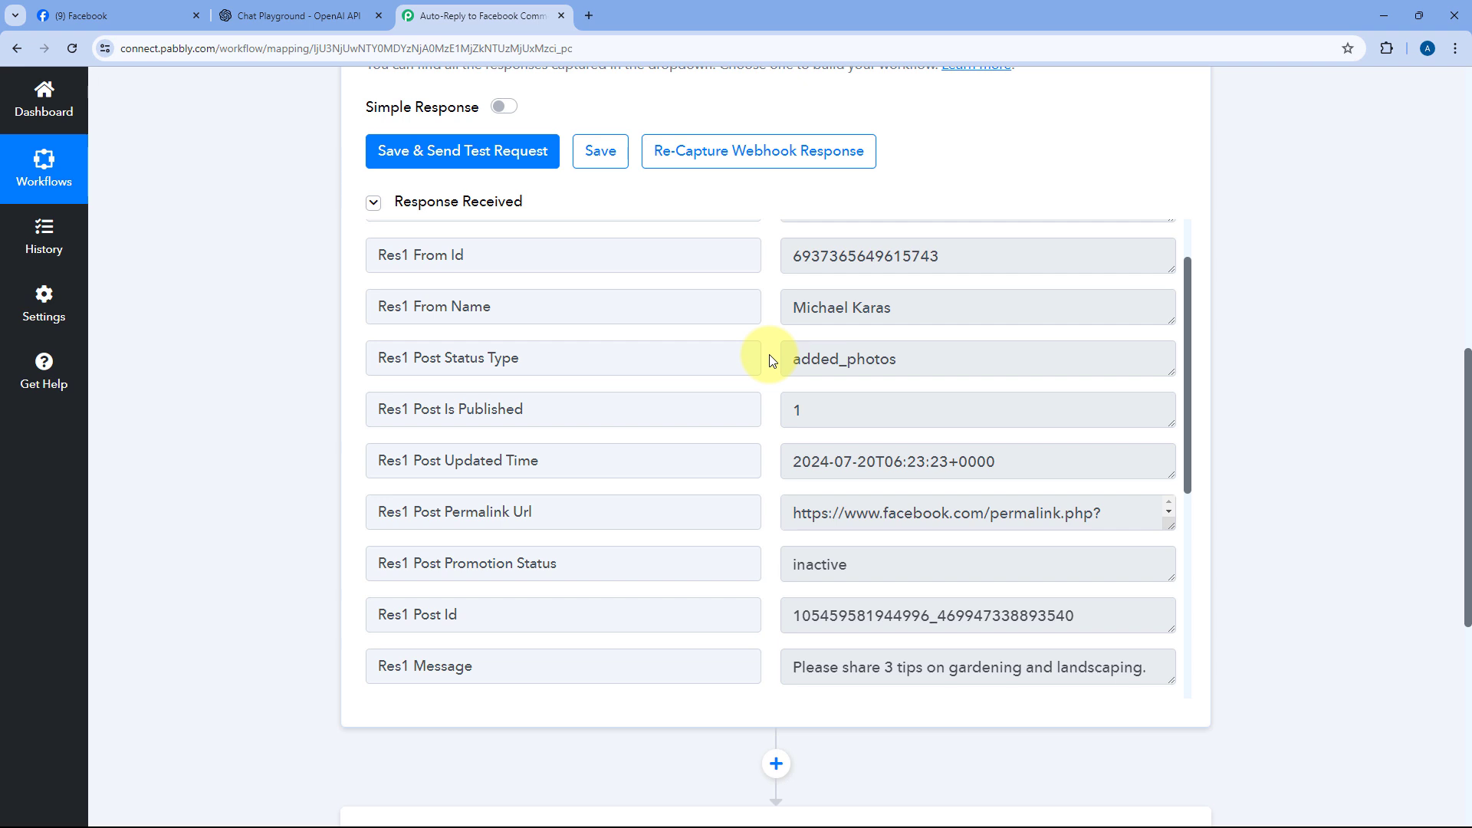
pyautogui.scroll(-3, 766, 356)
pyautogui.click(795, 310)
pyautogui.moveTo(795, 311); pyautogui.dragTo(1022, 309)
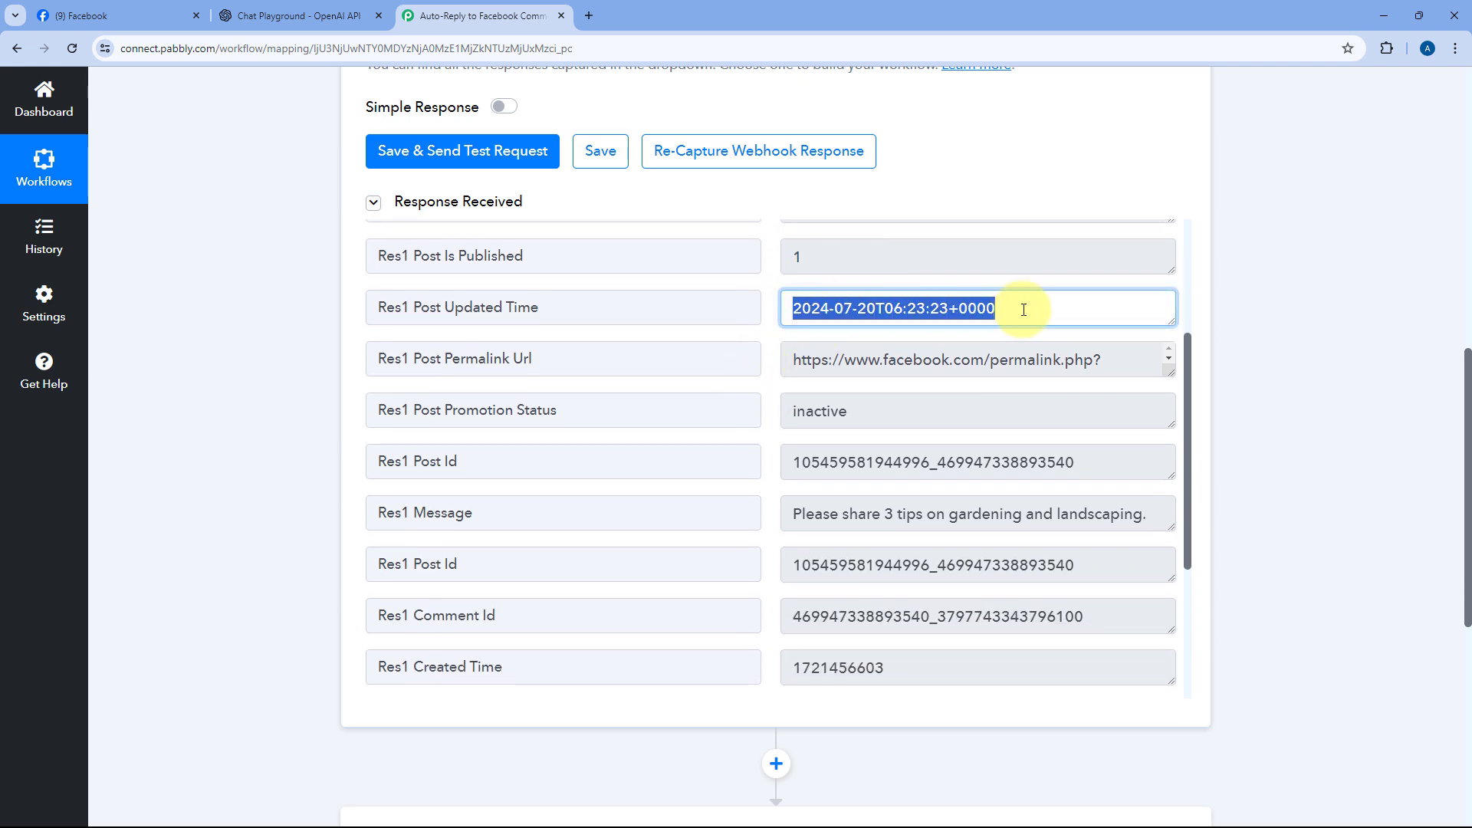
pyautogui.click(765, 306)
pyautogui.click(1176, 372)
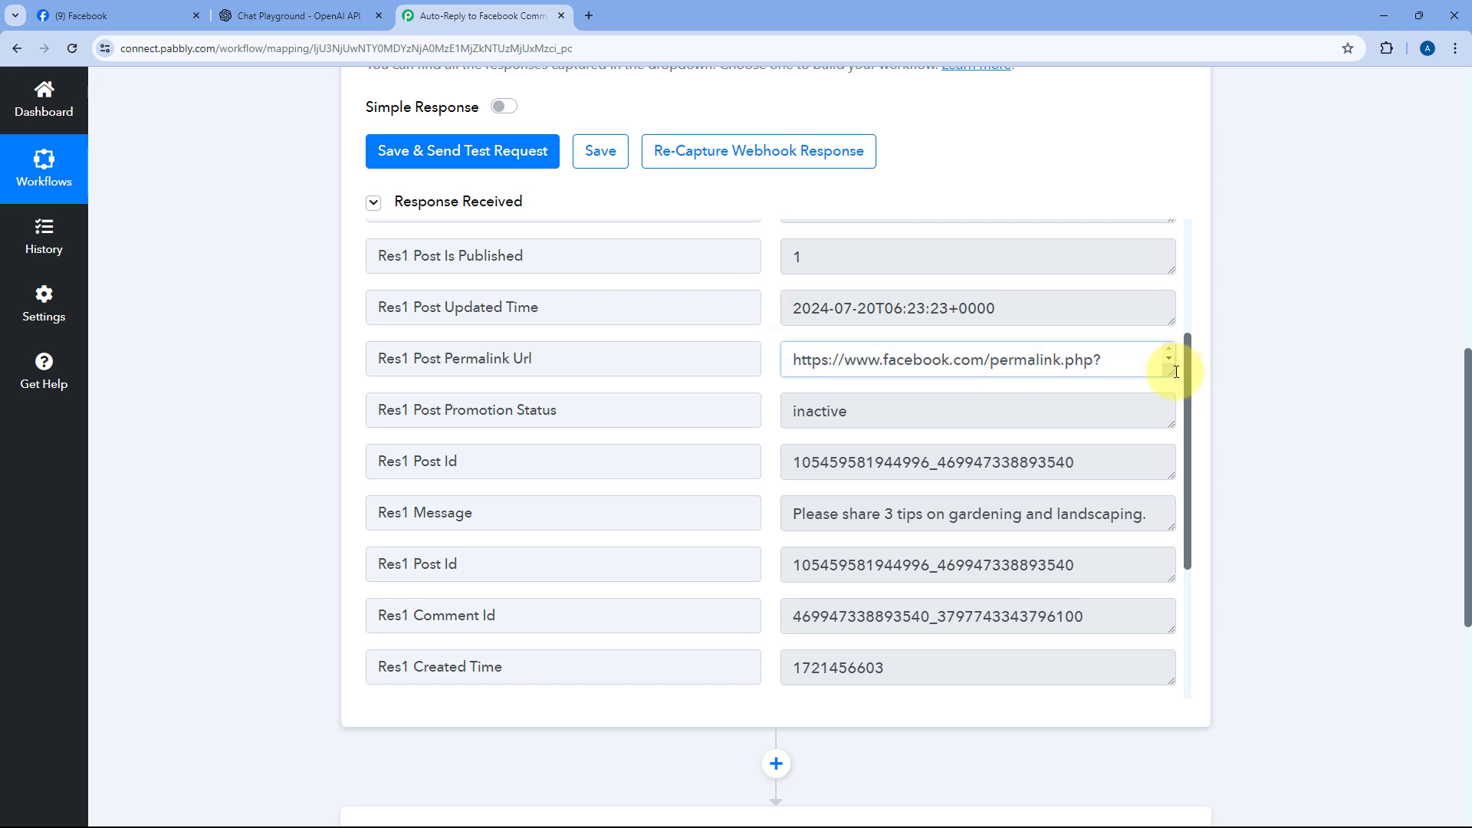
pyautogui.moveTo(1171, 368); pyautogui.dragTo(759, 338)
pyautogui.click(759, 338)
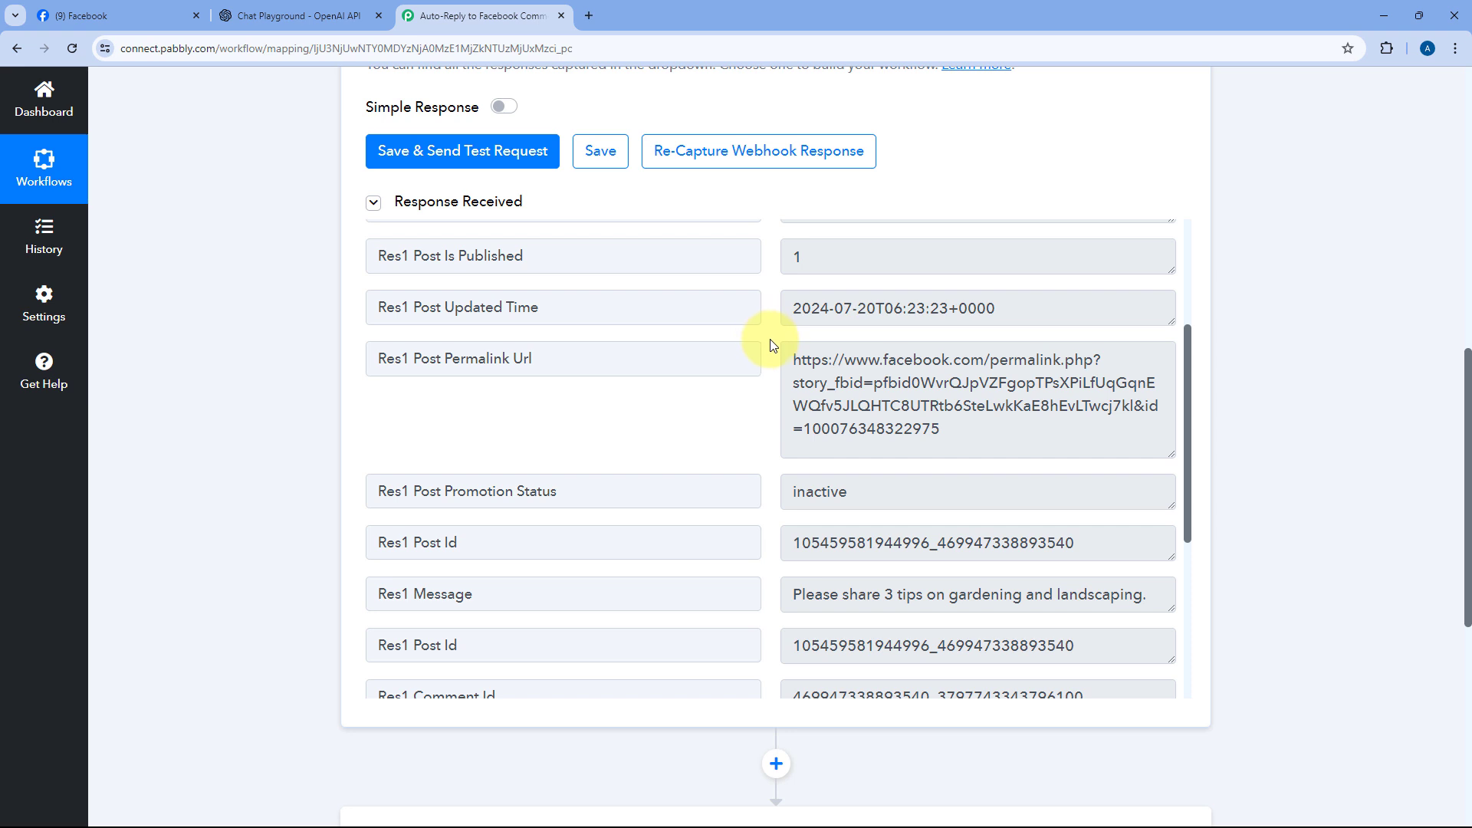
pyautogui.scroll(-3, 771, 345)
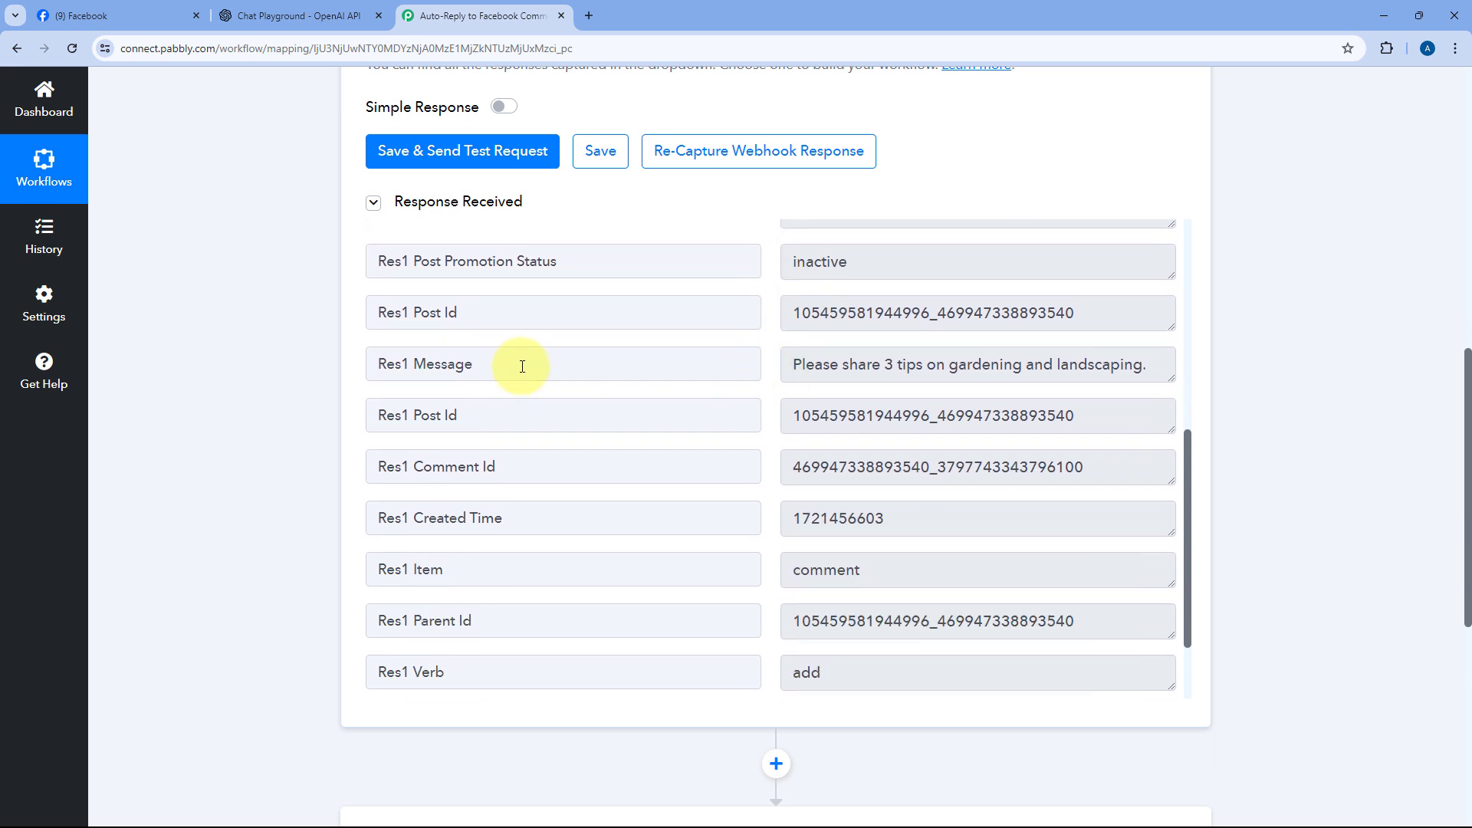
pyautogui.moveTo(522, 366); pyautogui.dragTo(411, 364)
pyautogui.click(821, 364)
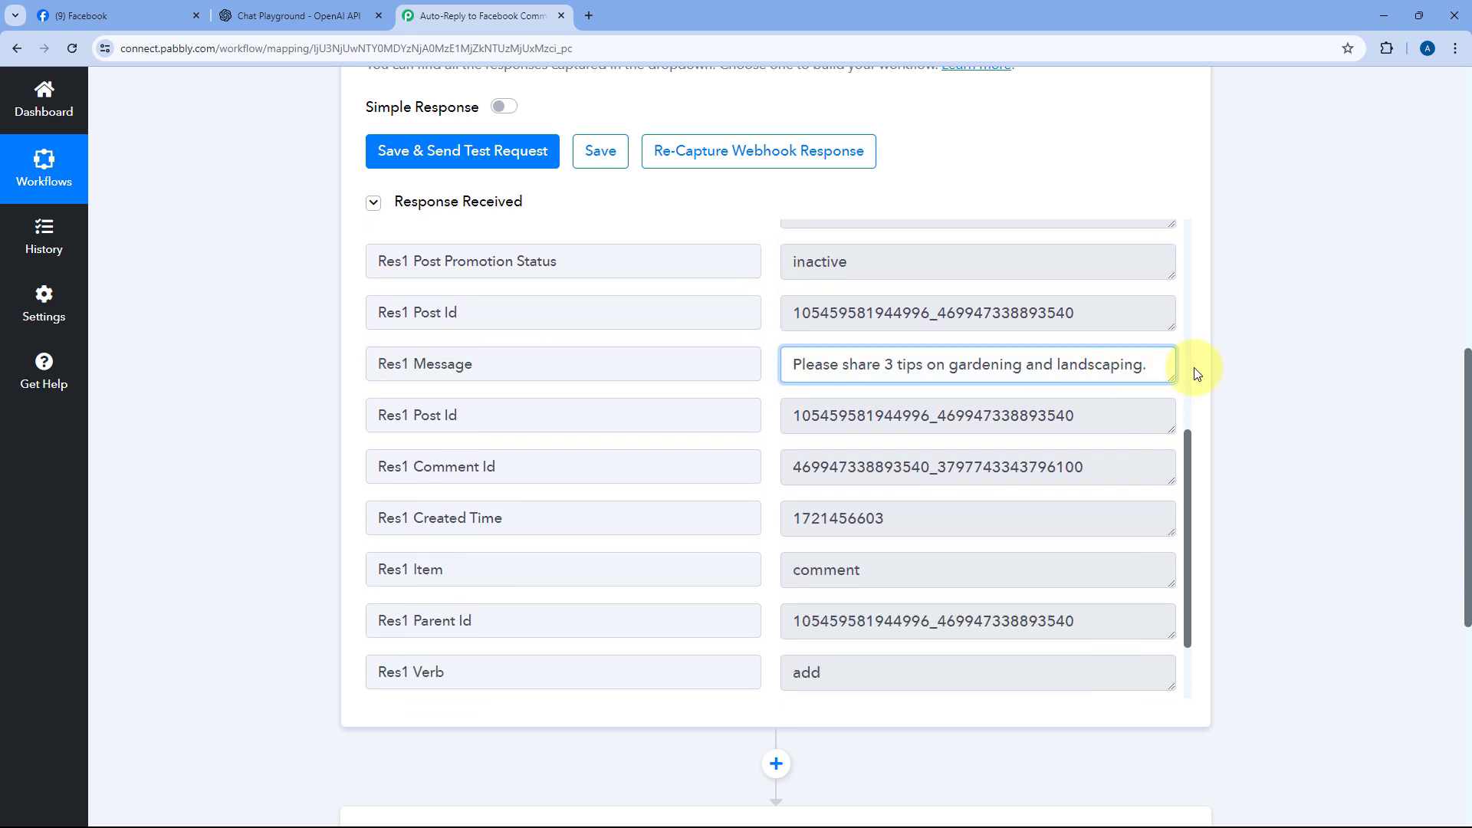
pyautogui.moveTo(1167, 365); pyautogui.dragTo(777, 367)
pyautogui.click(771, 367)
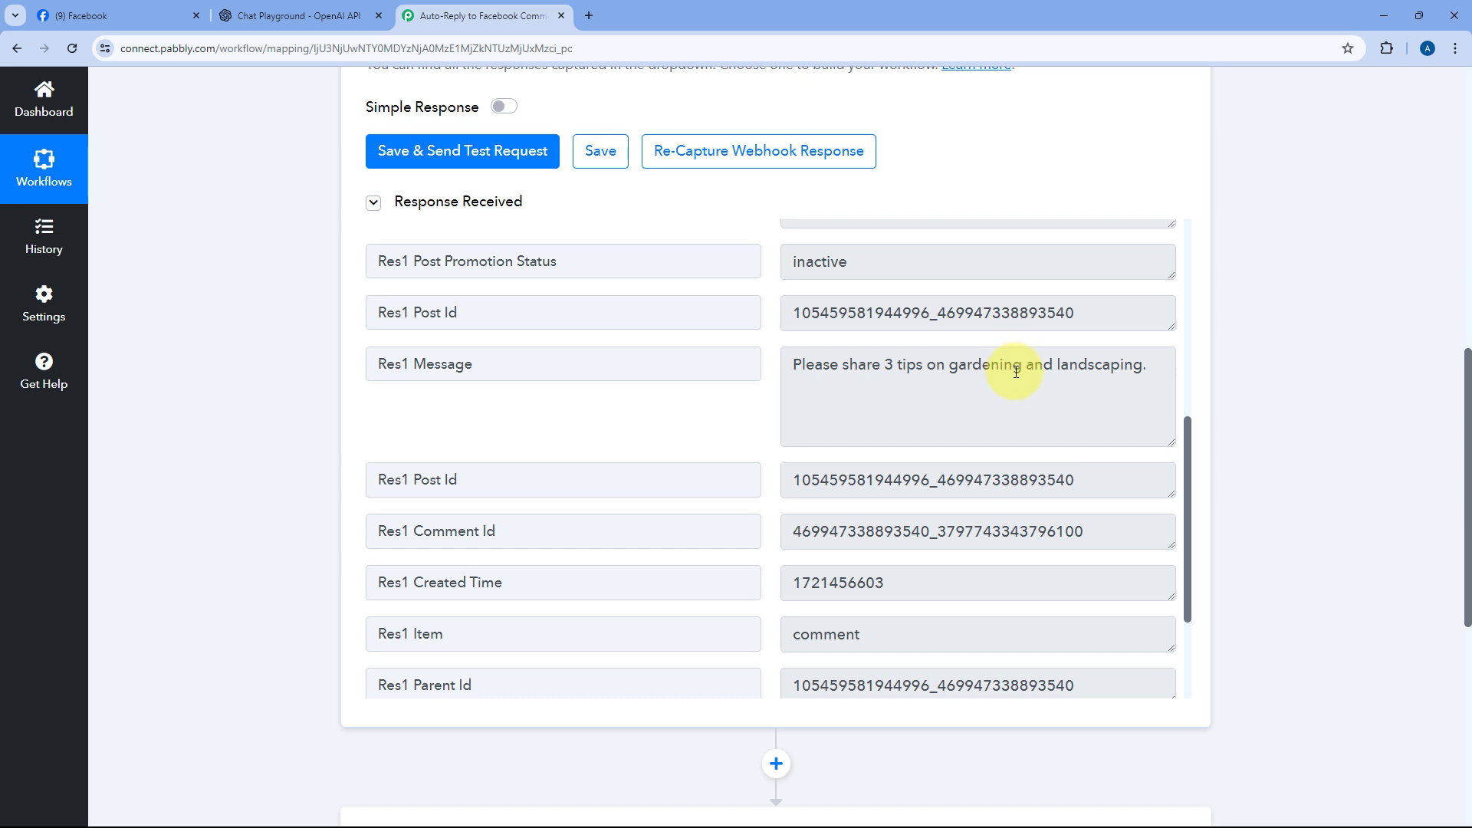
pyautogui.click(1051, 370)
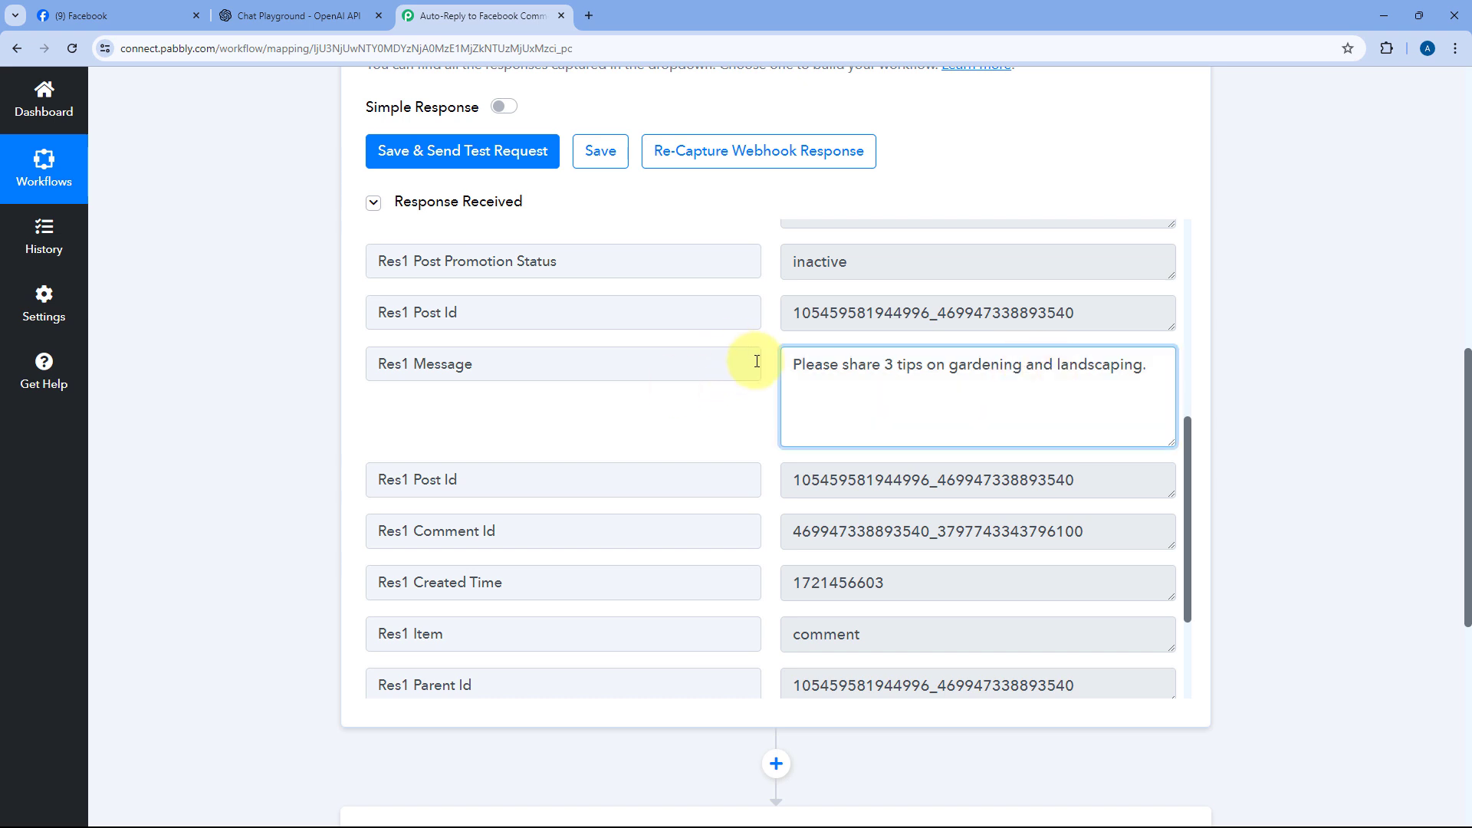
pyautogui.scroll(-3, 759, 361)
pyautogui.moveTo(788, 381); pyautogui.dragTo(1095, 384)
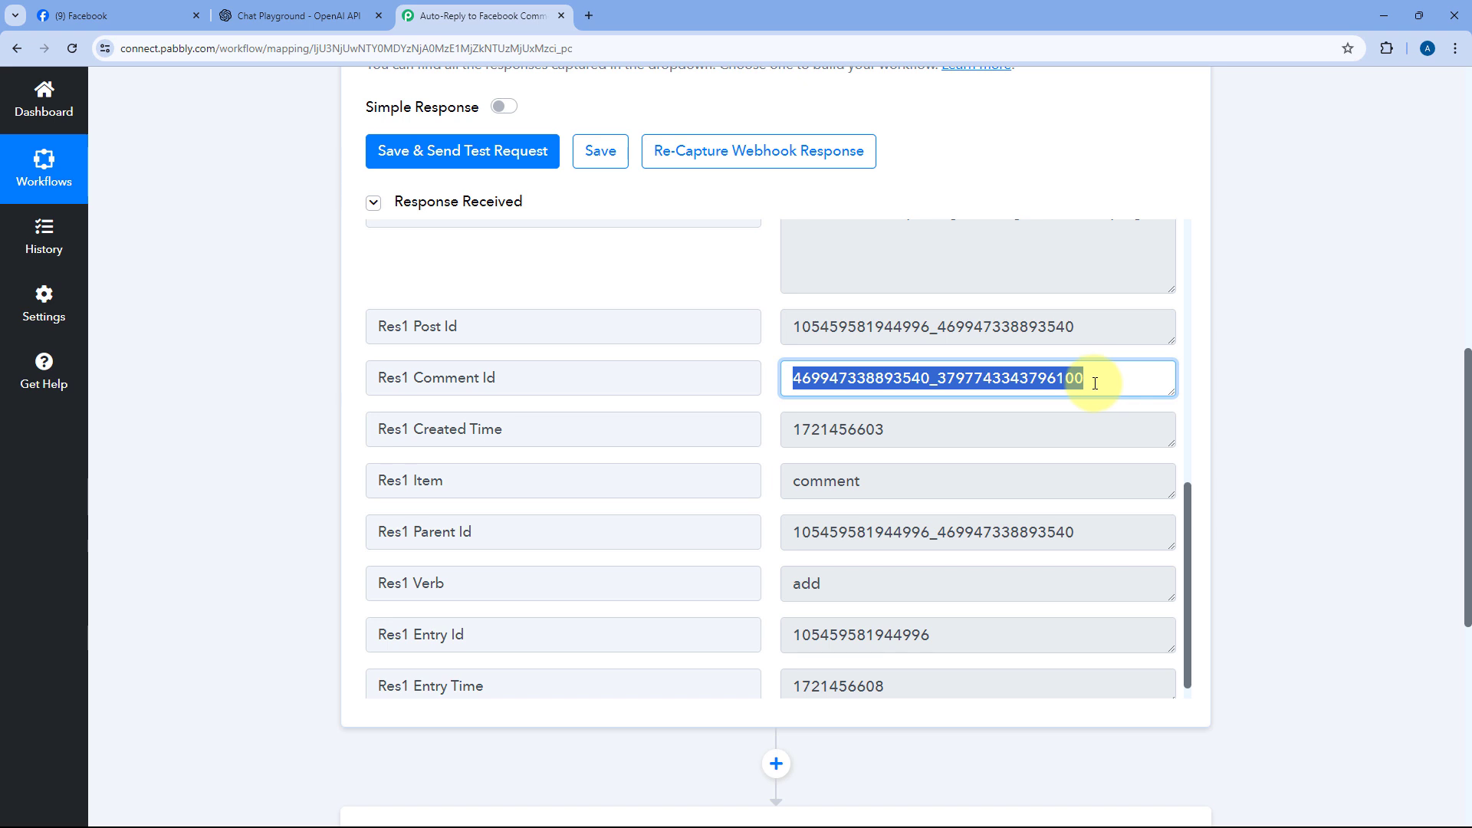
pyautogui.moveTo(1095, 380); pyautogui.dragTo(773, 380)
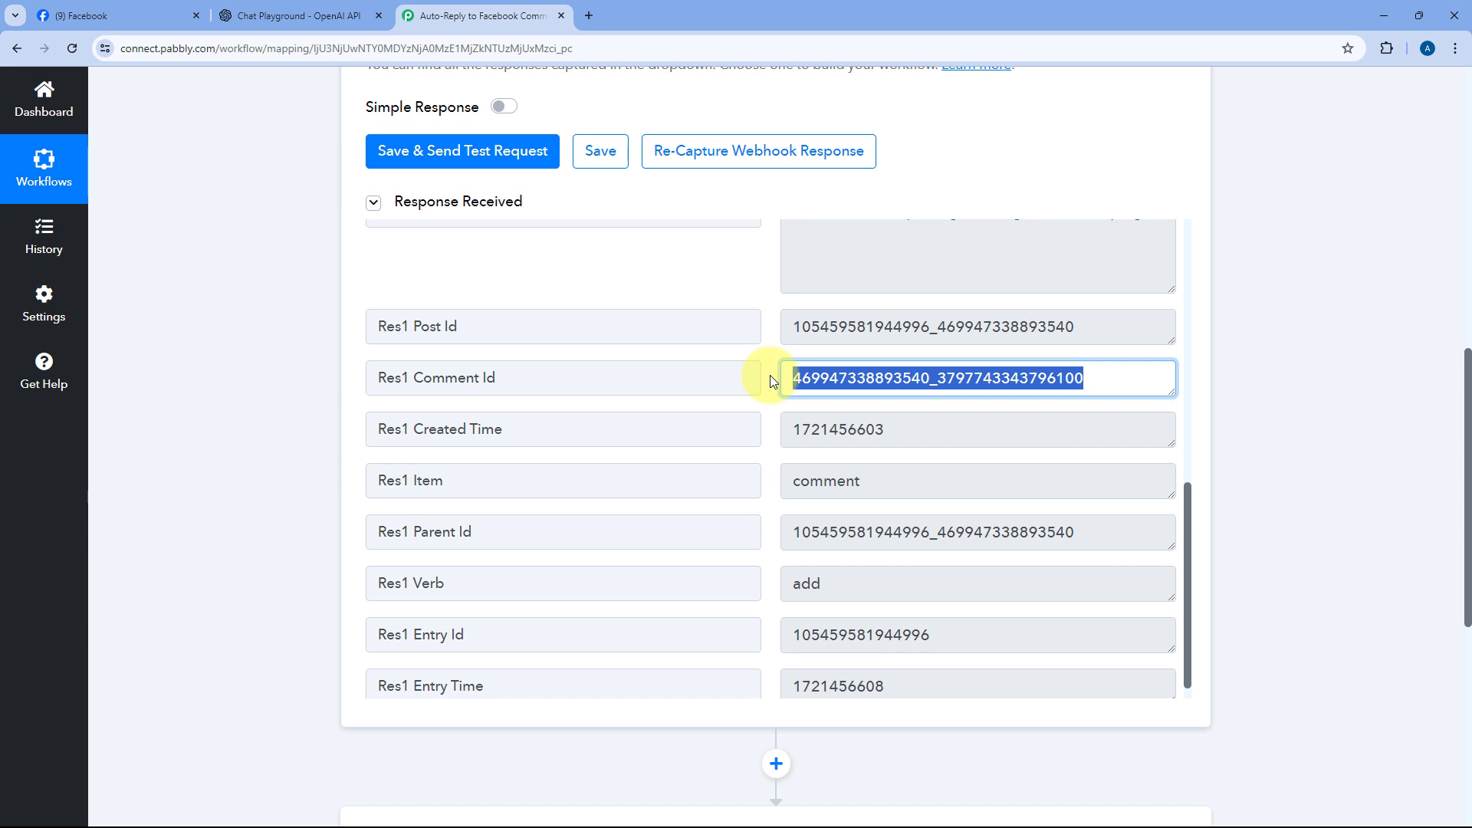
pyautogui.click(772, 380)
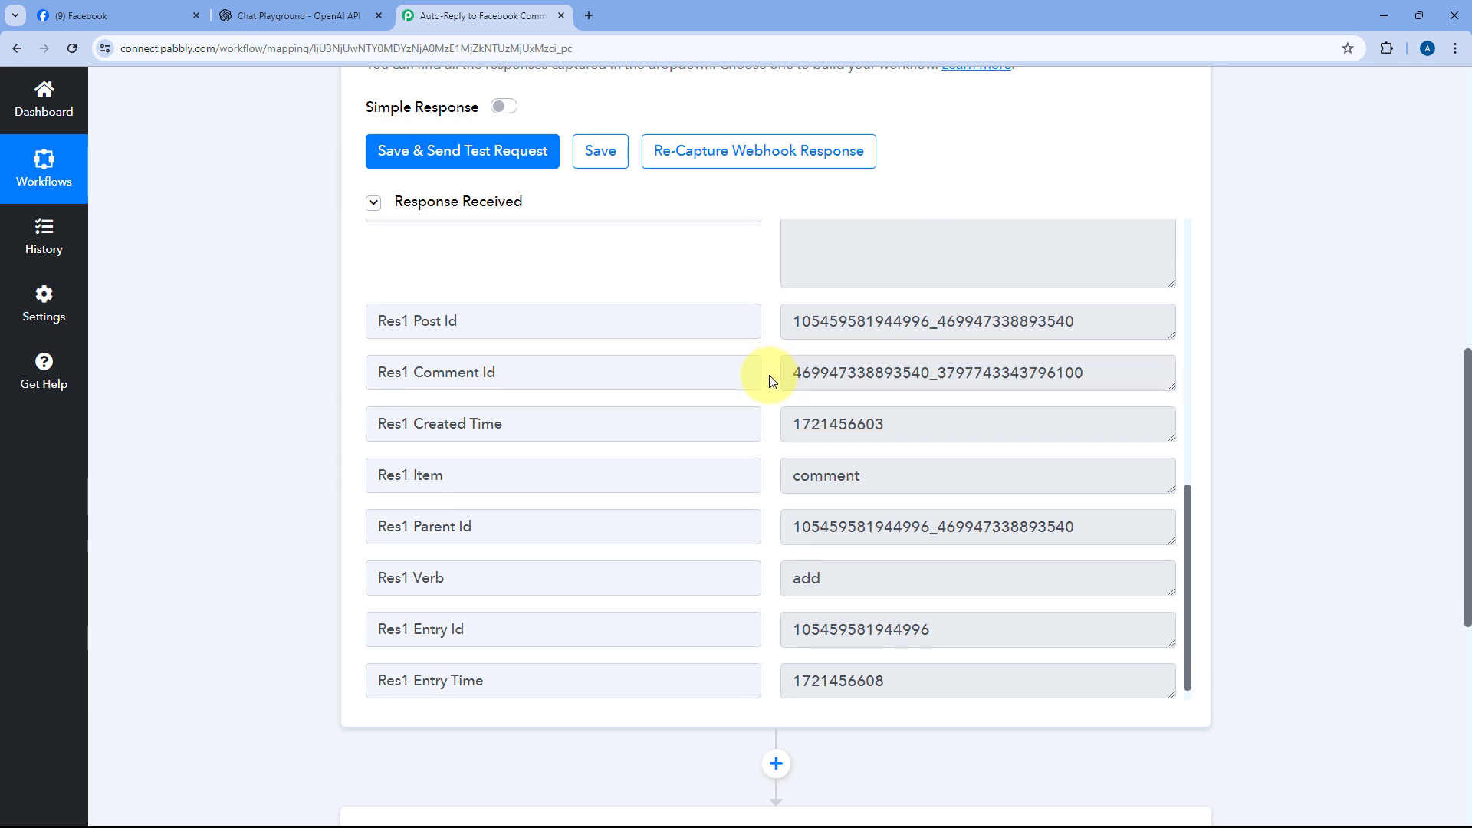
pyautogui.scroll(-1, 769, 381)
pyautogui.scroll(1, 775, 490)
pyautogui.scroll(-1, 778, 521)
pyautogui.scroll(10, 776, 521)
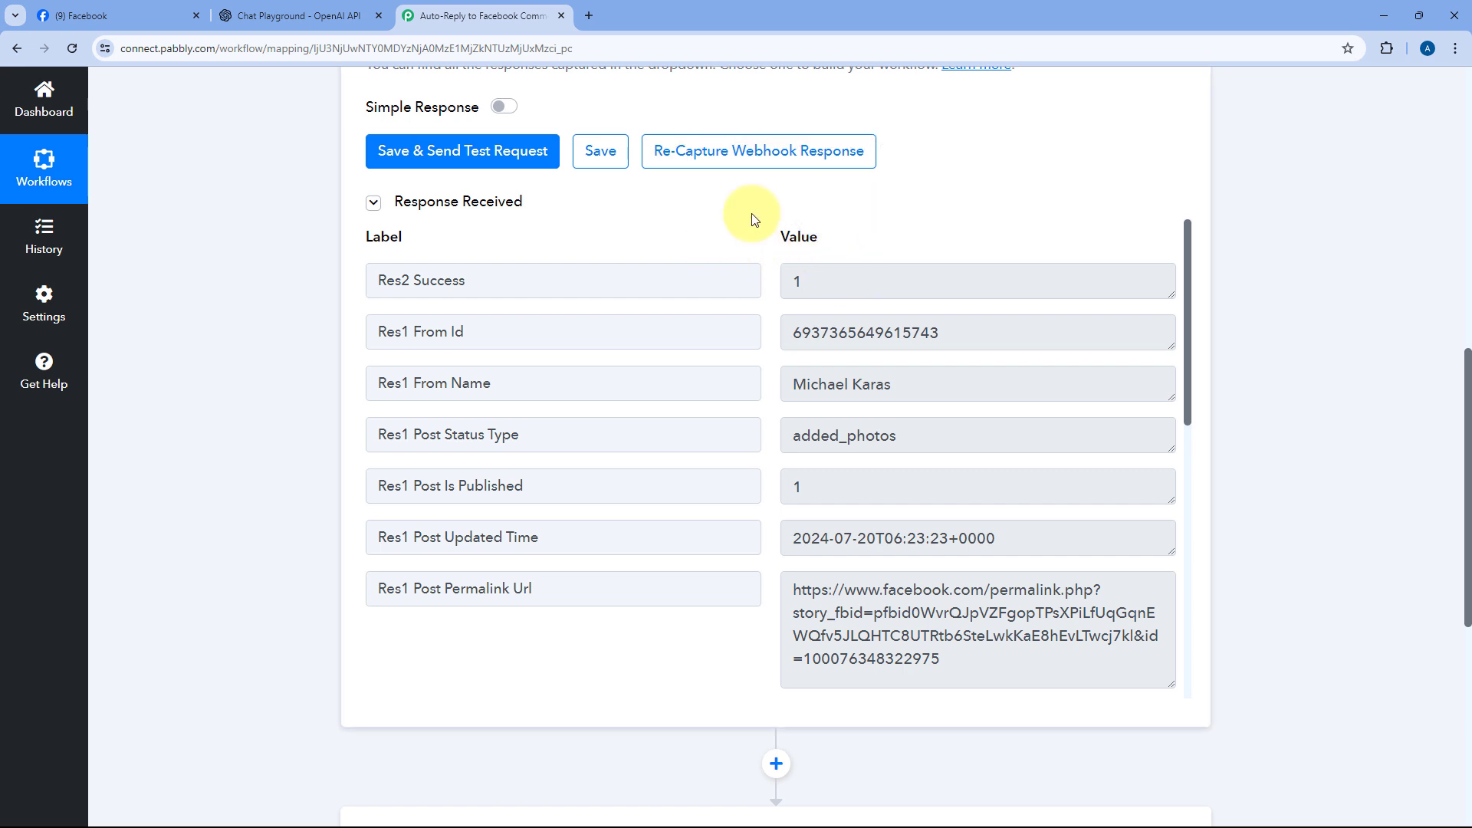
pyautogui.scroll(-1, 882, 276)
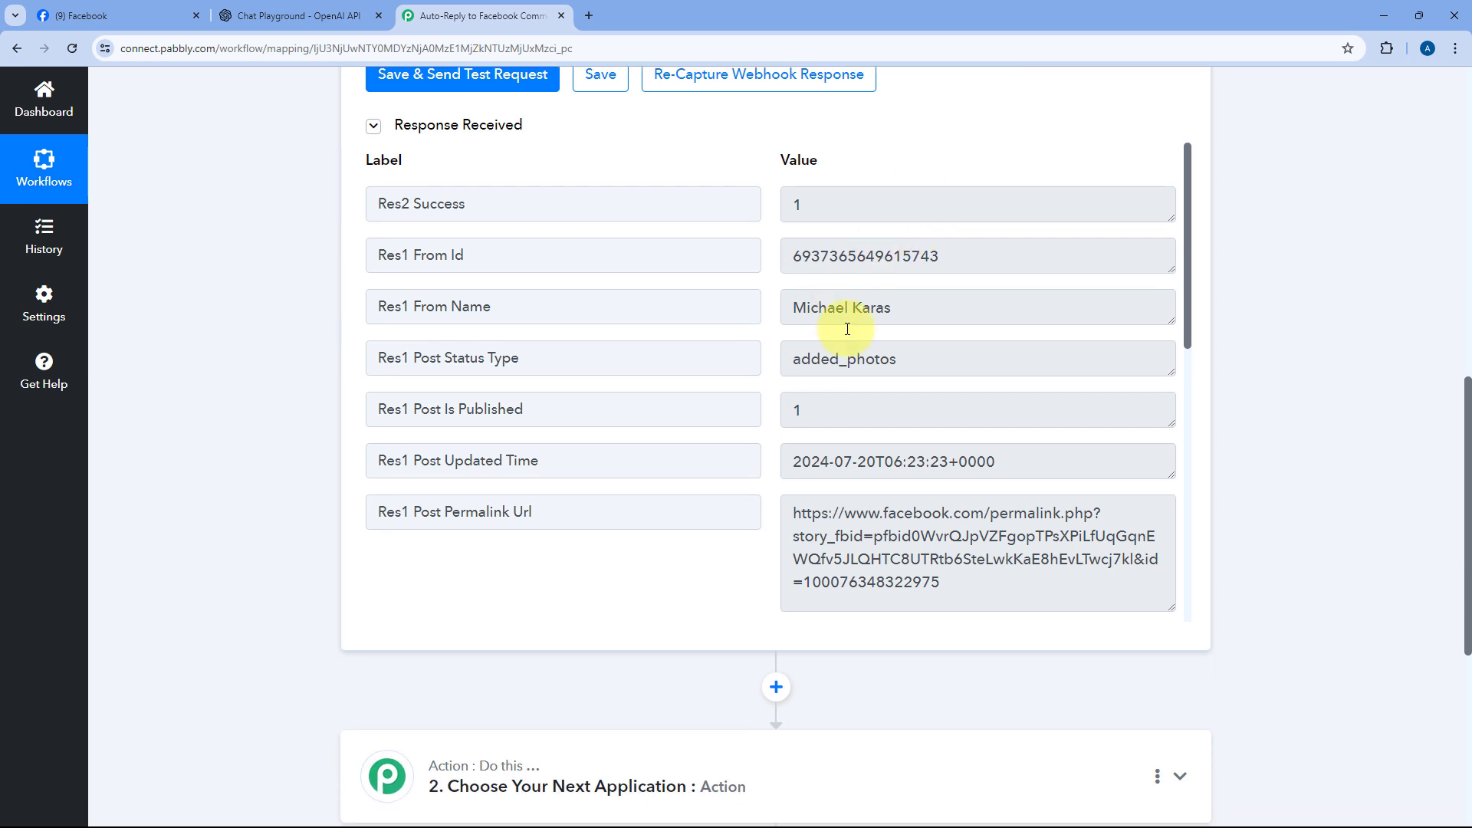
pyautogui.scroll(-3, 763, 299)
pyautogui.scroll(-3, 764, 299)
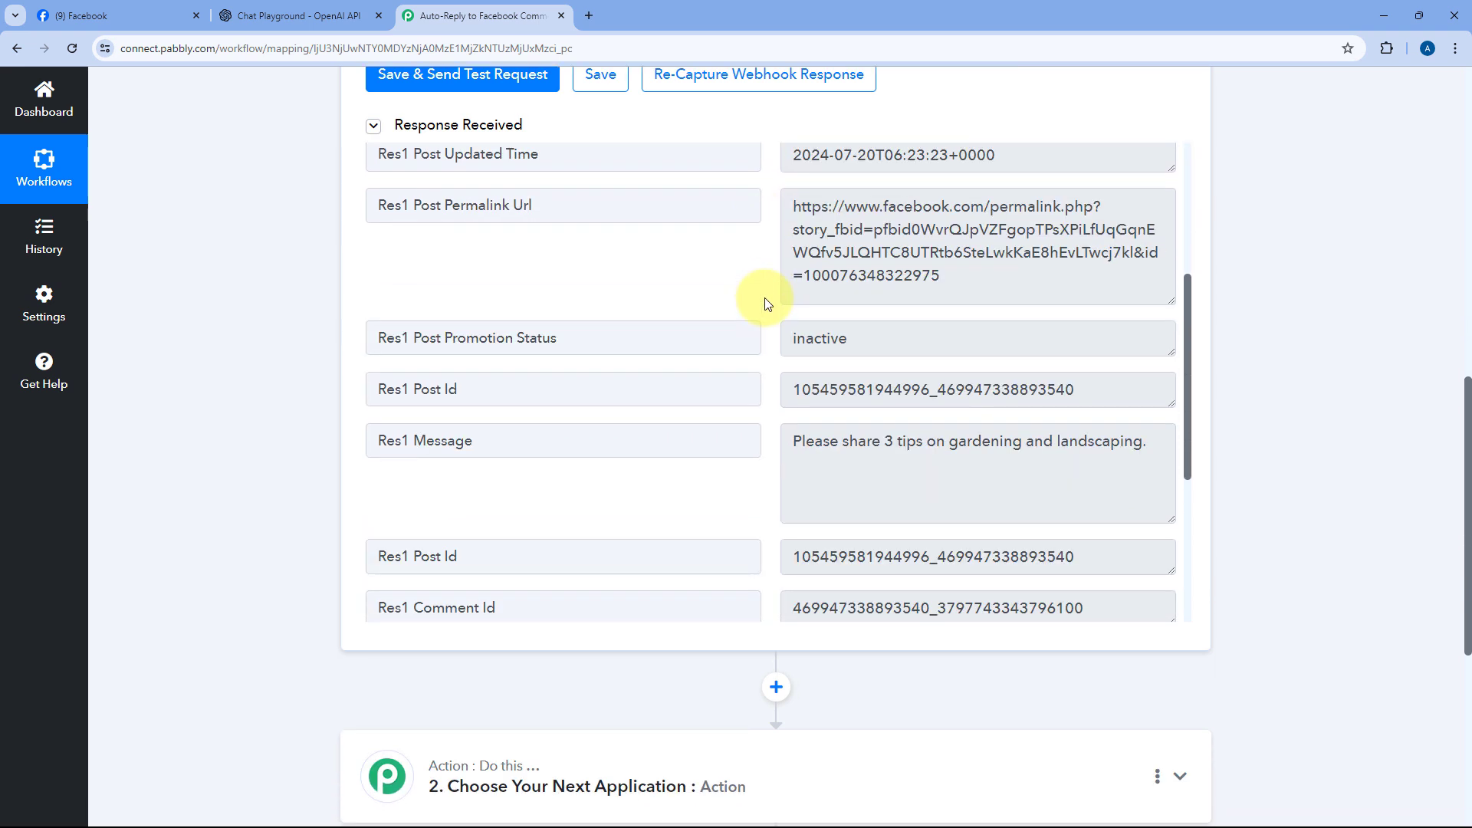
pyautogui.moveTo(793, 296); pyautogui.dragTo(1143, 296)
pyautogui.click(1147, 297)
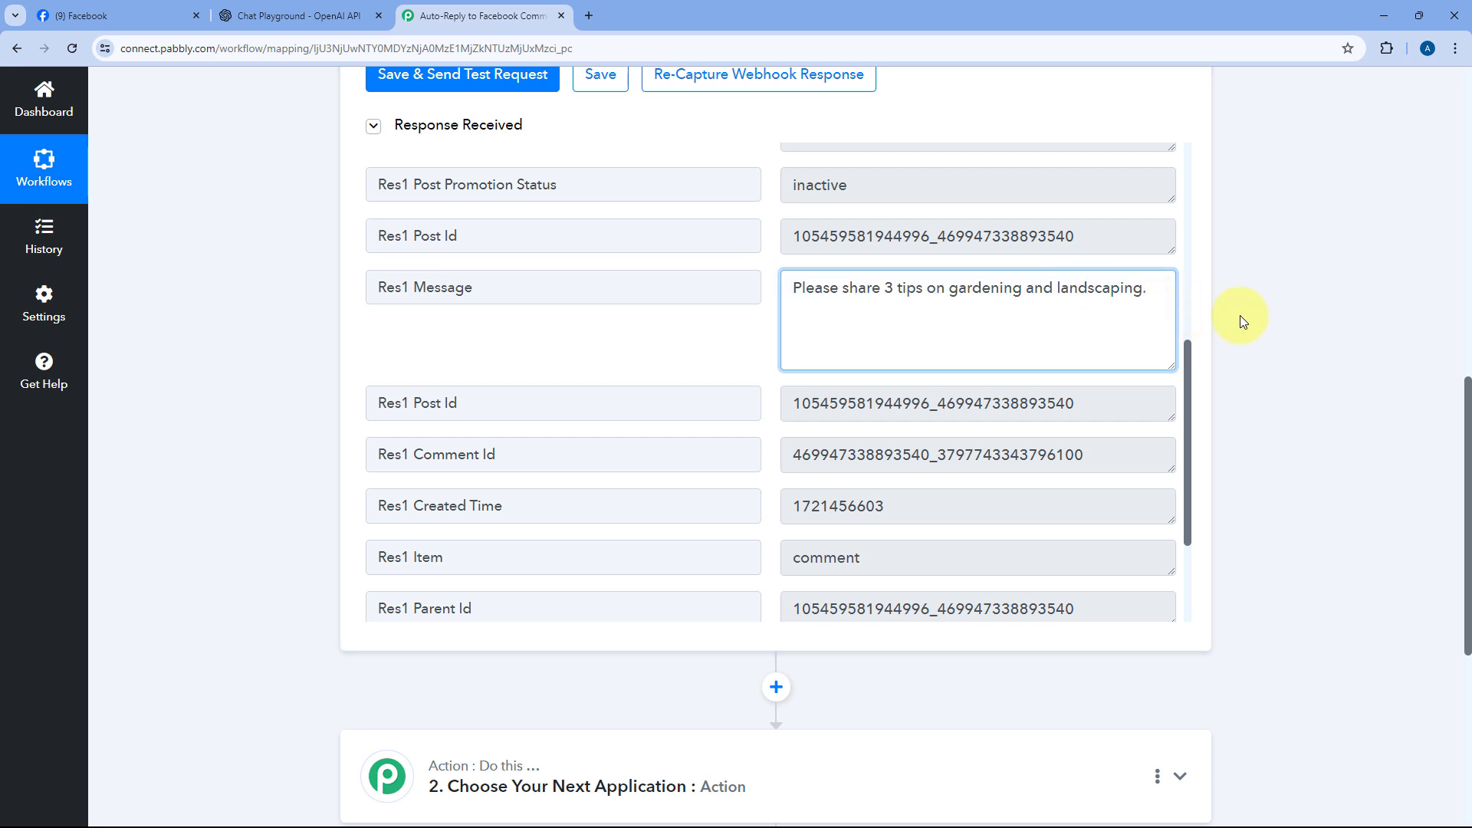
pyautogui.click(296, 319)
pyautogui.scroll(-4, 296, 319)
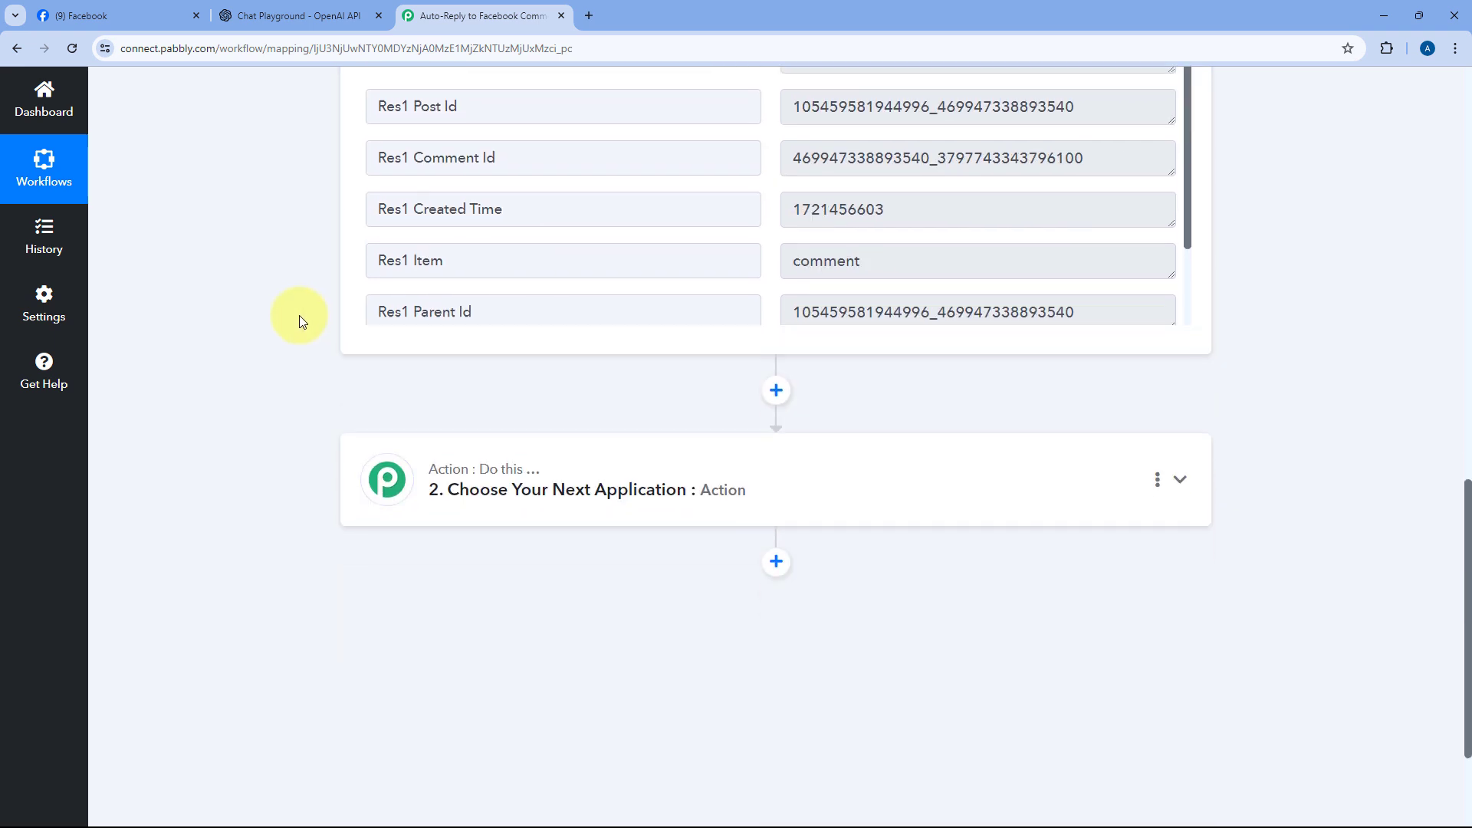
# - Set the action app to OpenAI (ChatGPT, DALL-E, Whisper) and choose the ChatGPT event
pyautogui.click(805, 468)
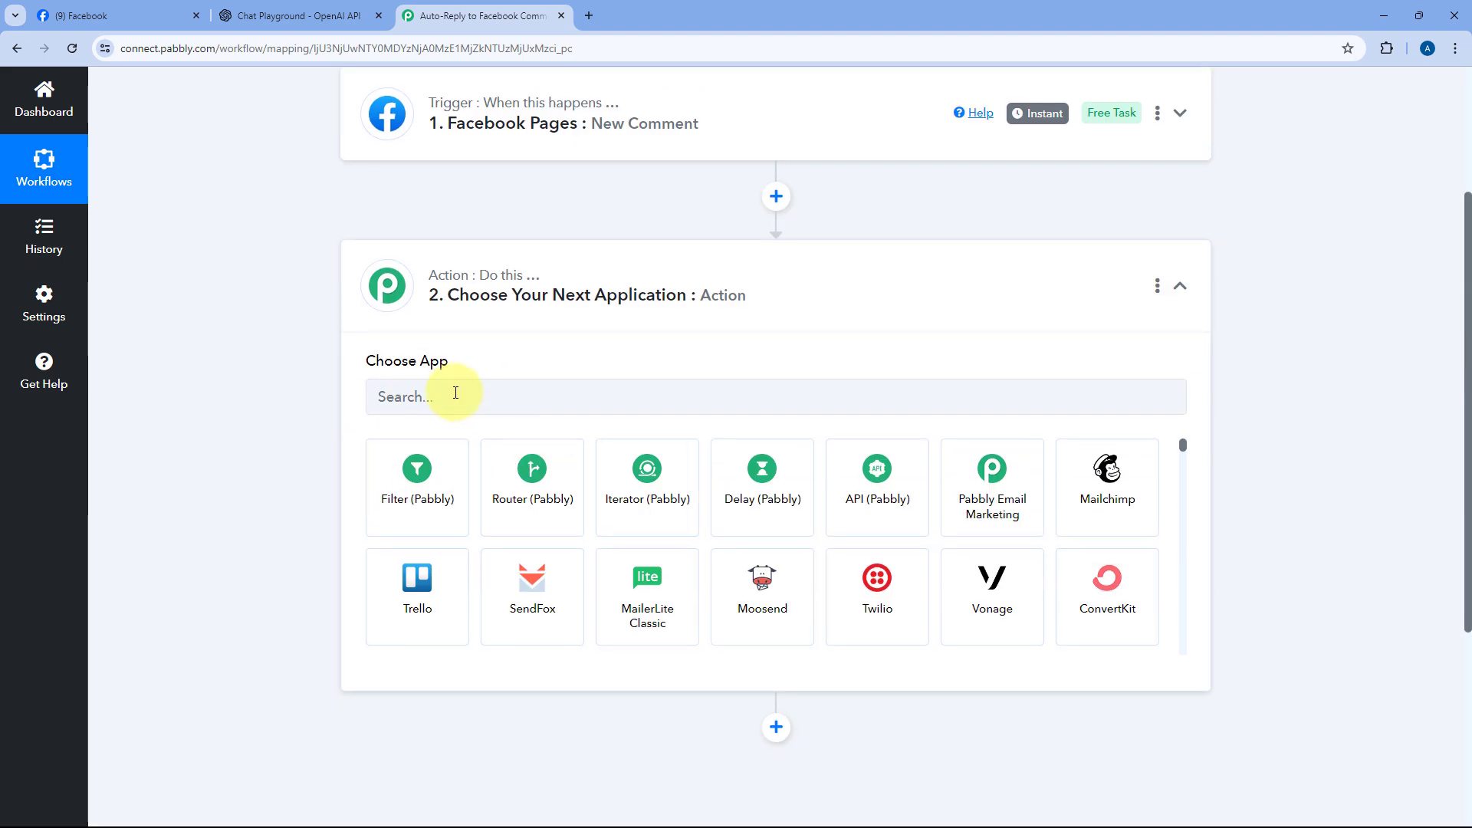
pyautogui.click(454, 391)
pyautogui.write('Open')
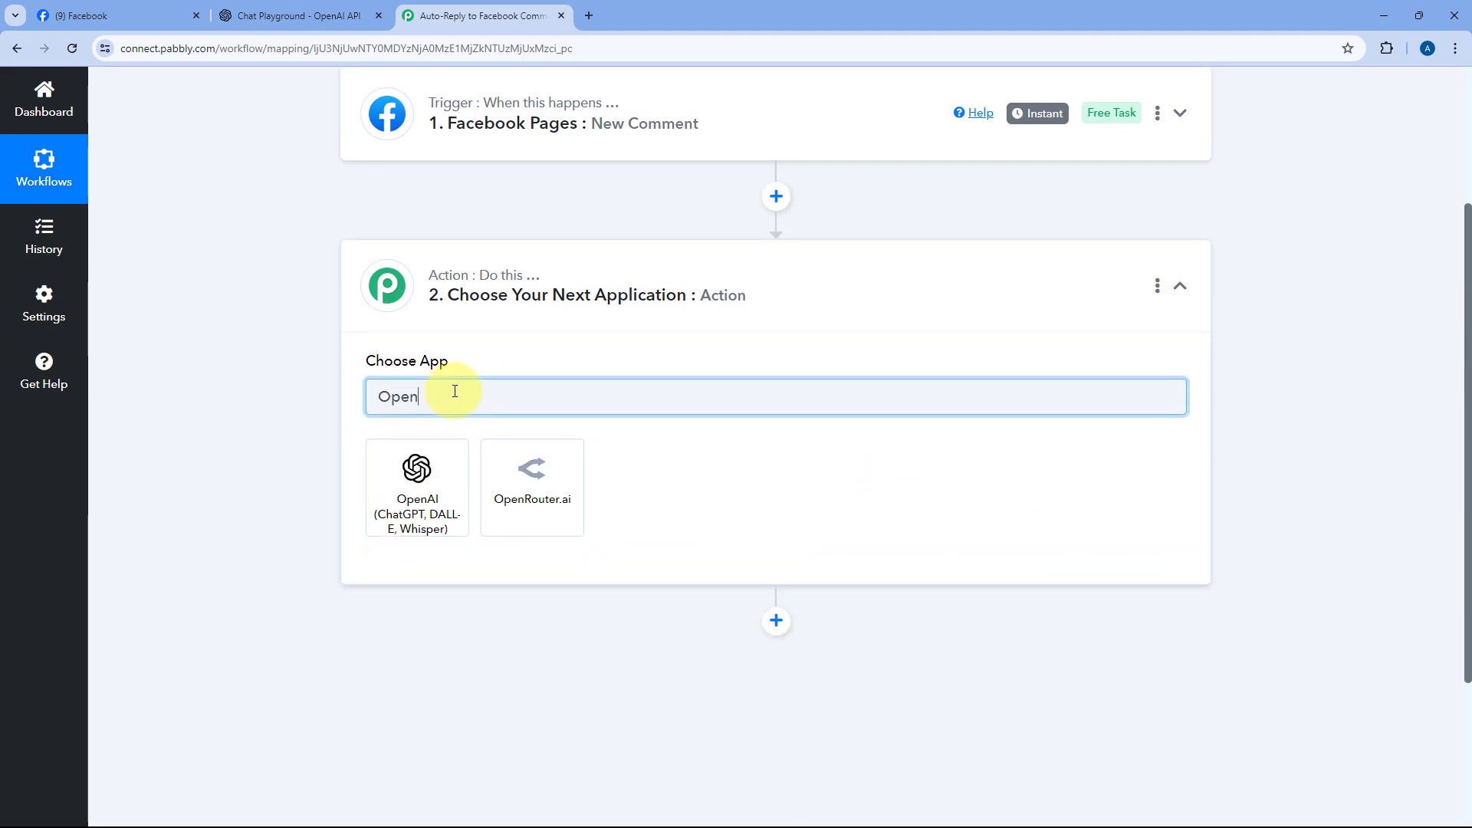
pyautogui.write('n')
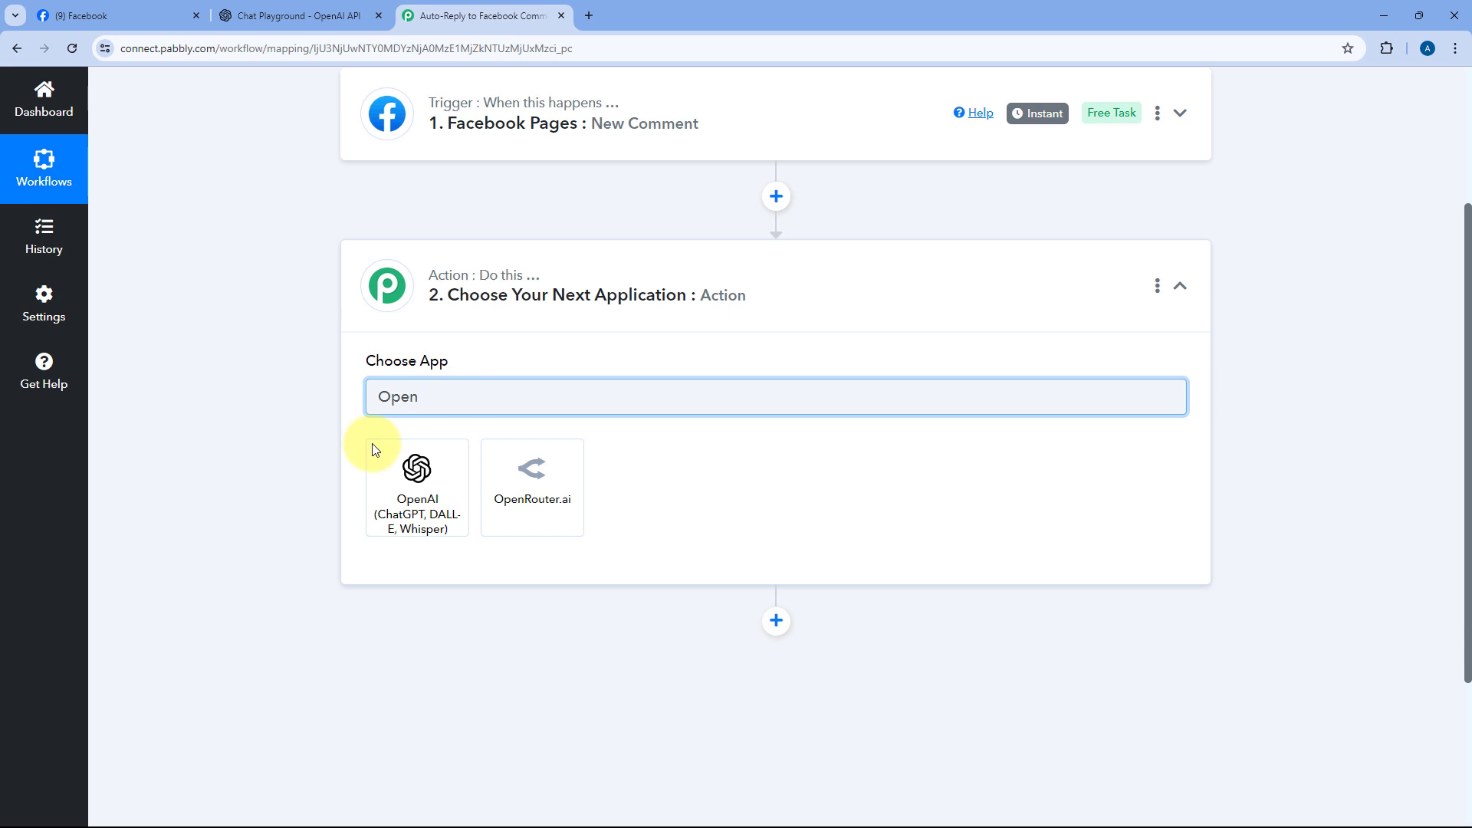
pyautogui.click(387, 492)
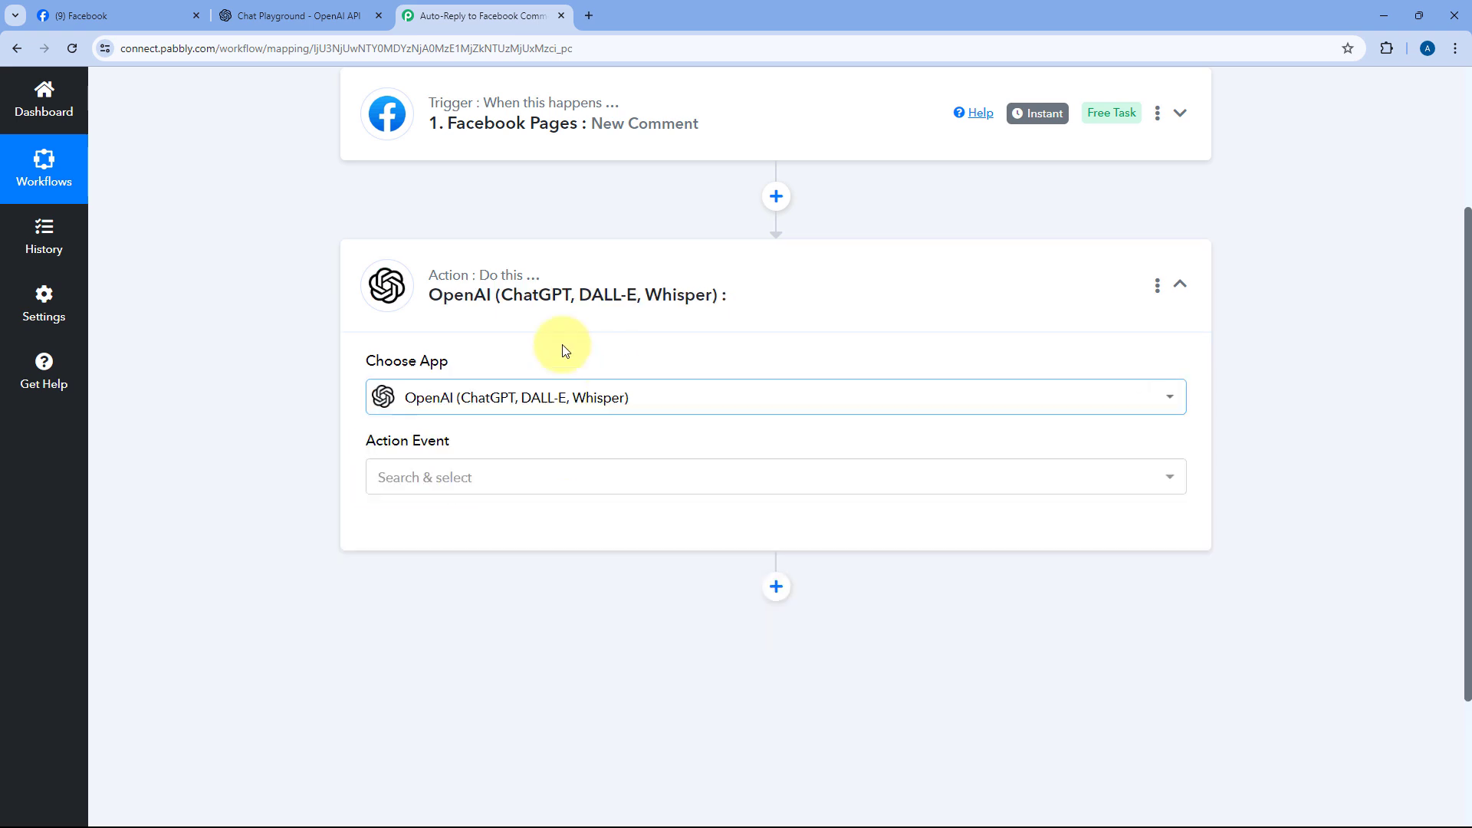
pyautogui.scroll(-2, 309, 398)
pyautogui.click(477, 341)
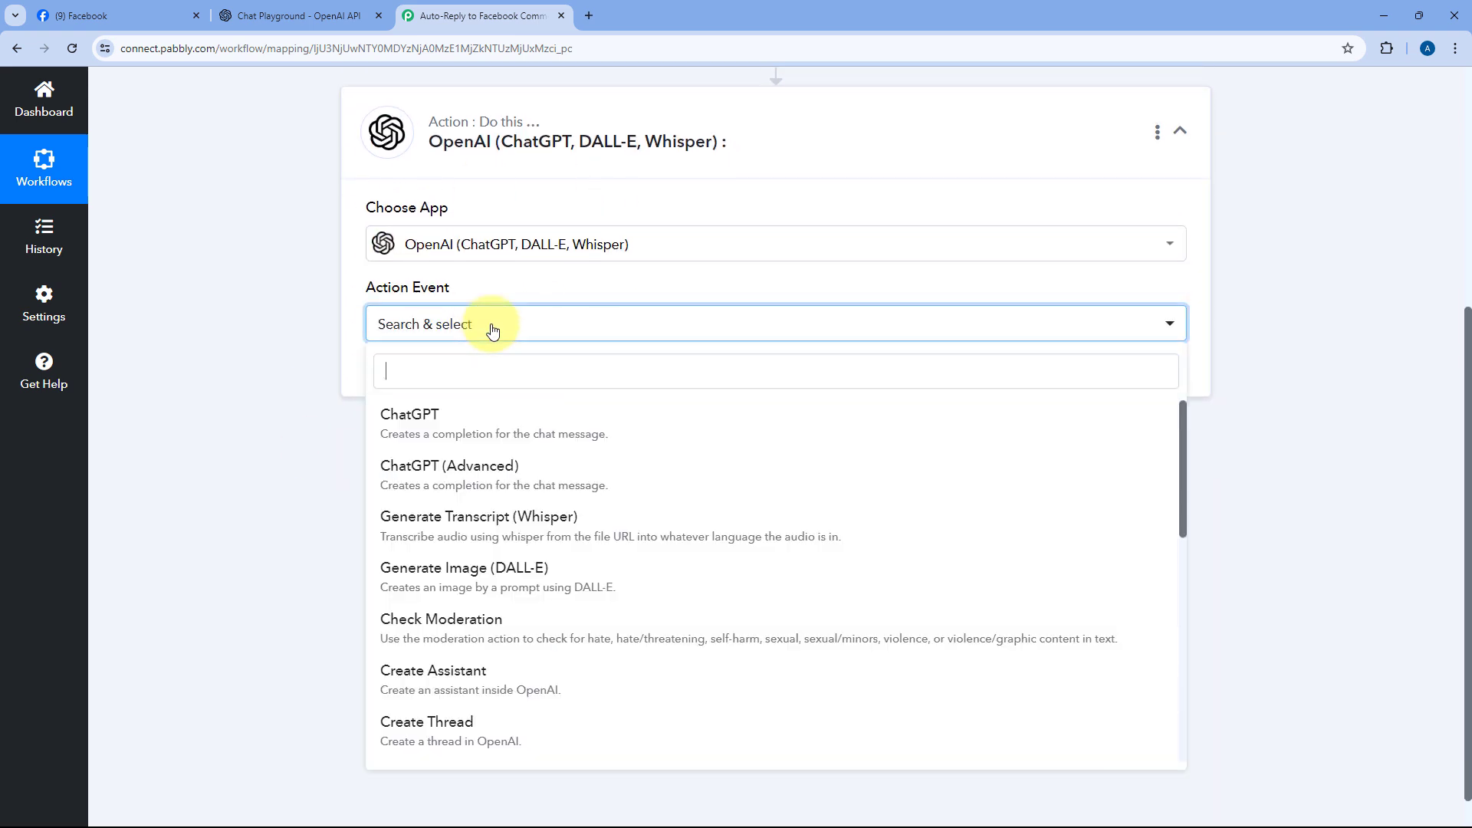
pyautogui.click(424, 436)
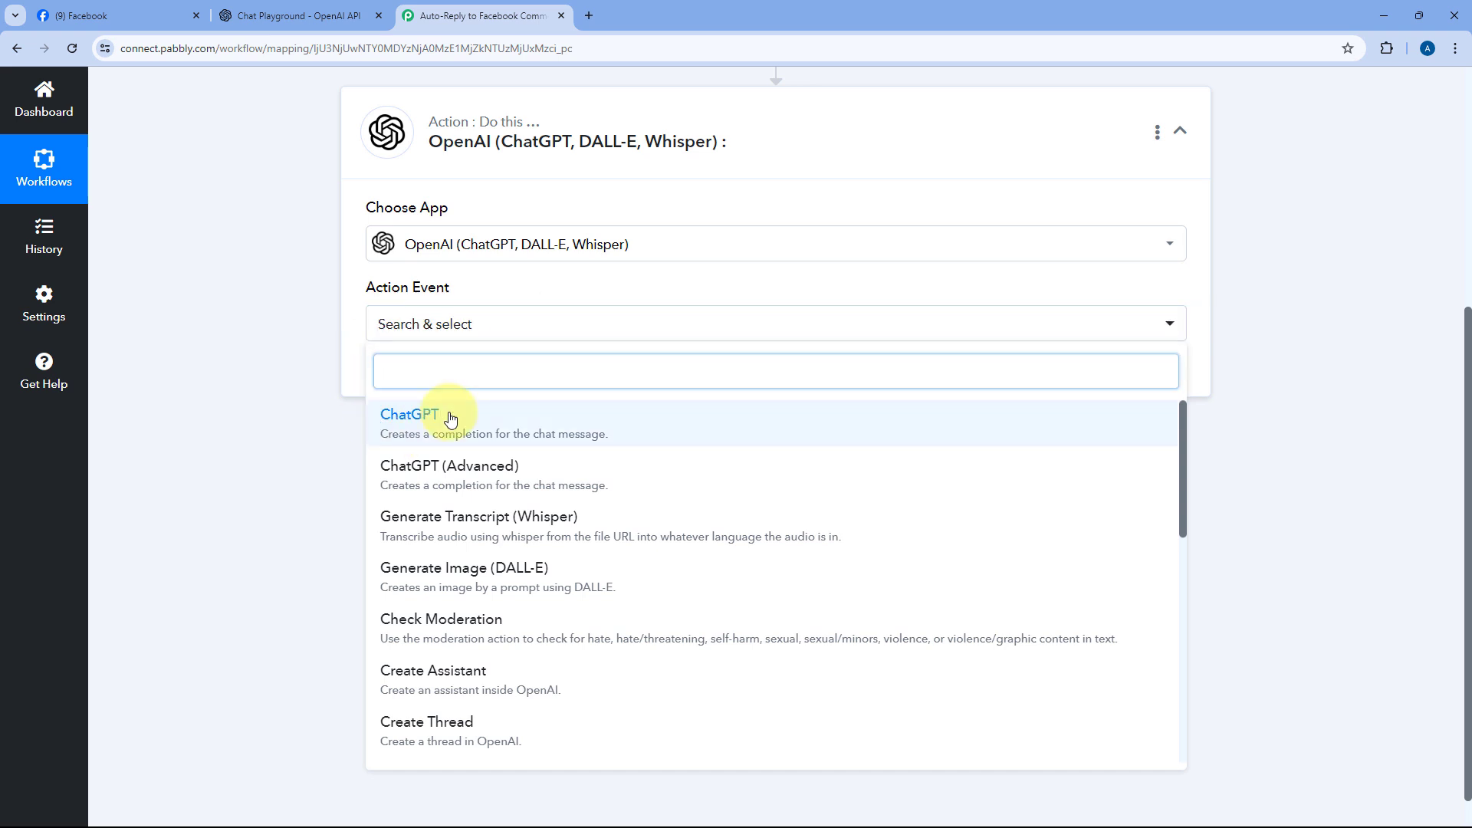
# - Begin adding a new OpenAI connection for the ChatGPT action
pyautogui.click(417, 376)
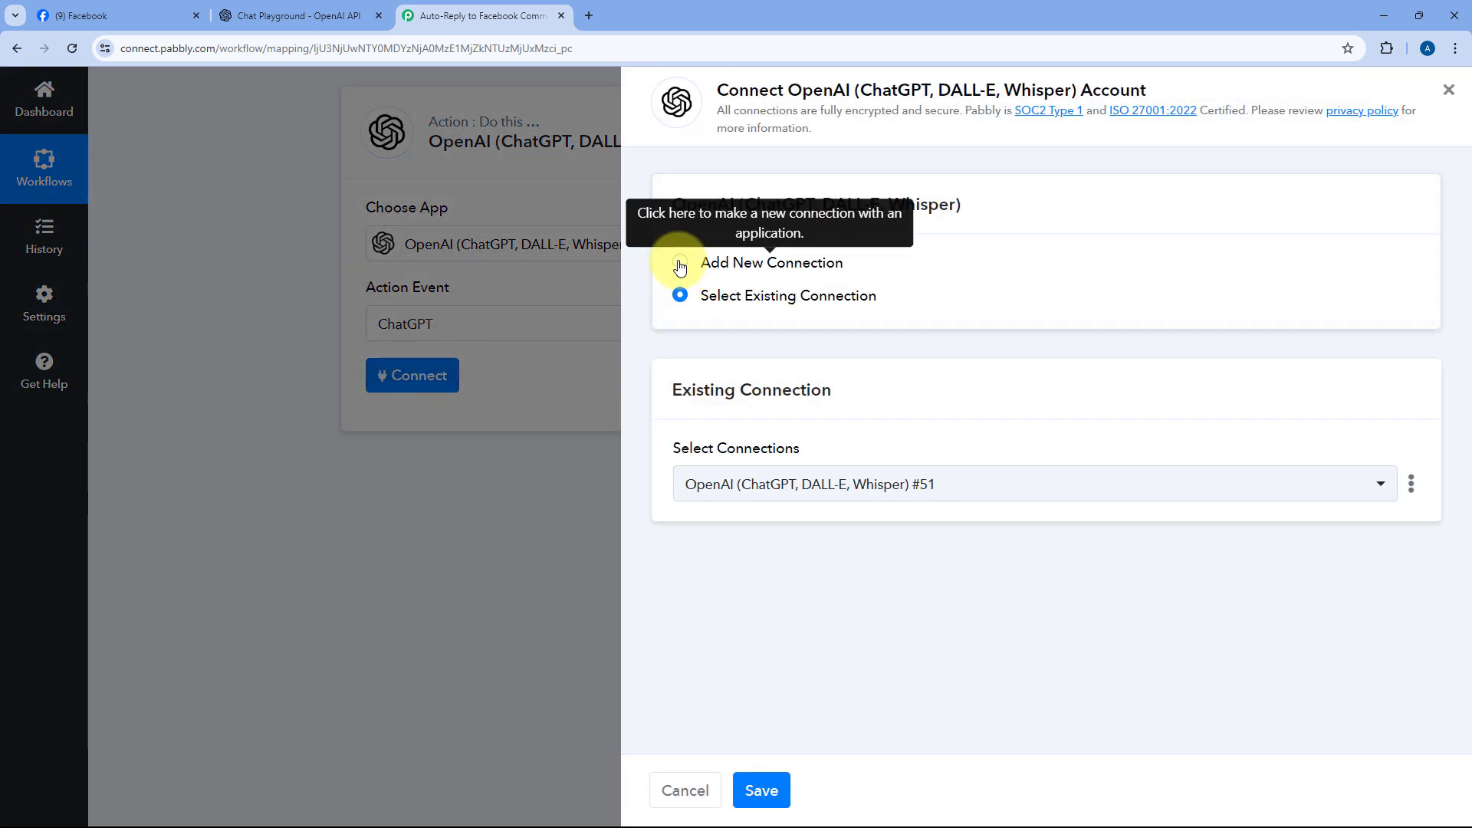
pyautogui.click(681, 263)
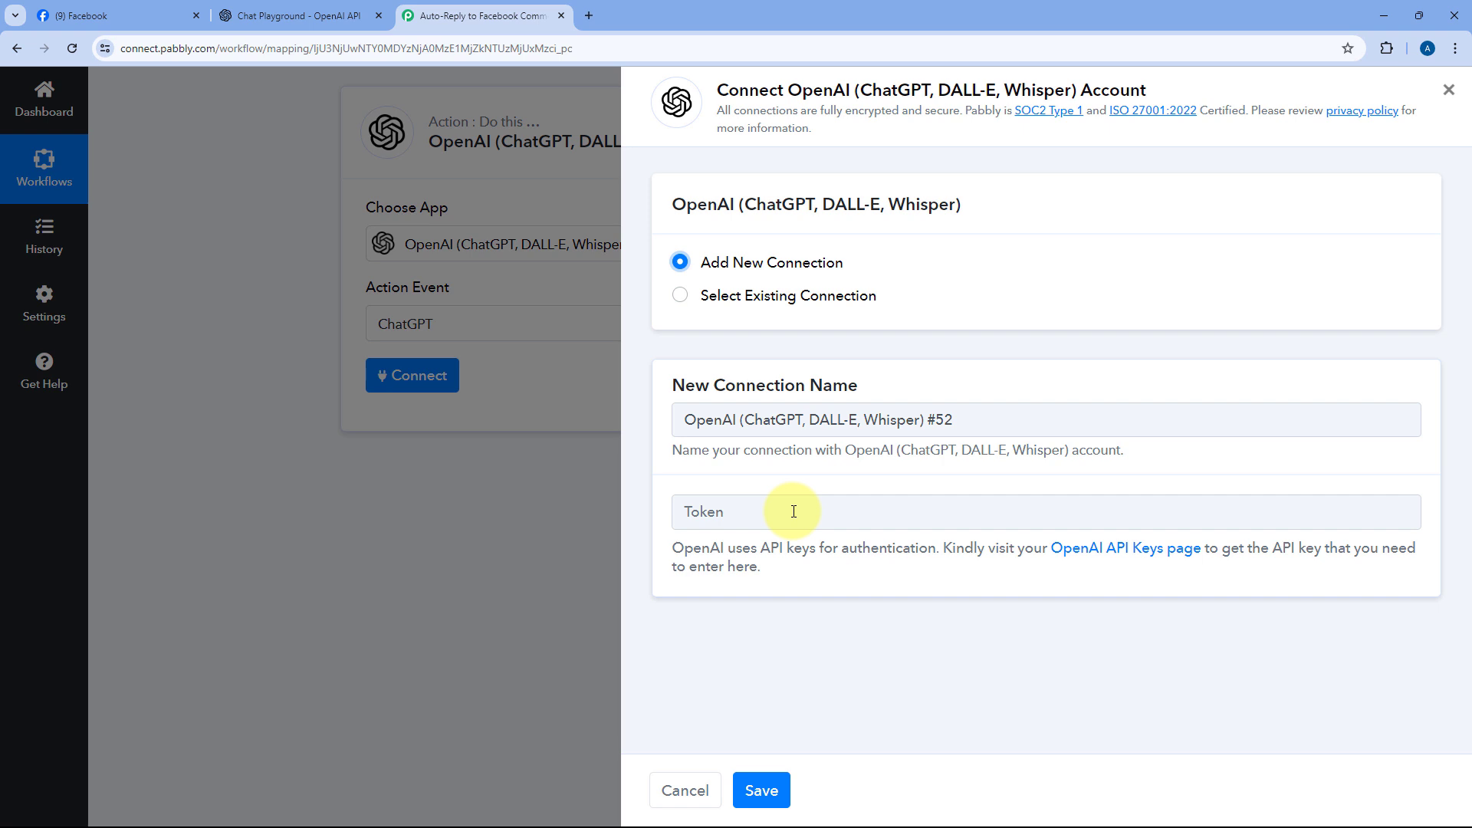
# - Create an OpenAI secret key named 'Facebook' in the Default project and copy it
pyautogui.click(358, 15)
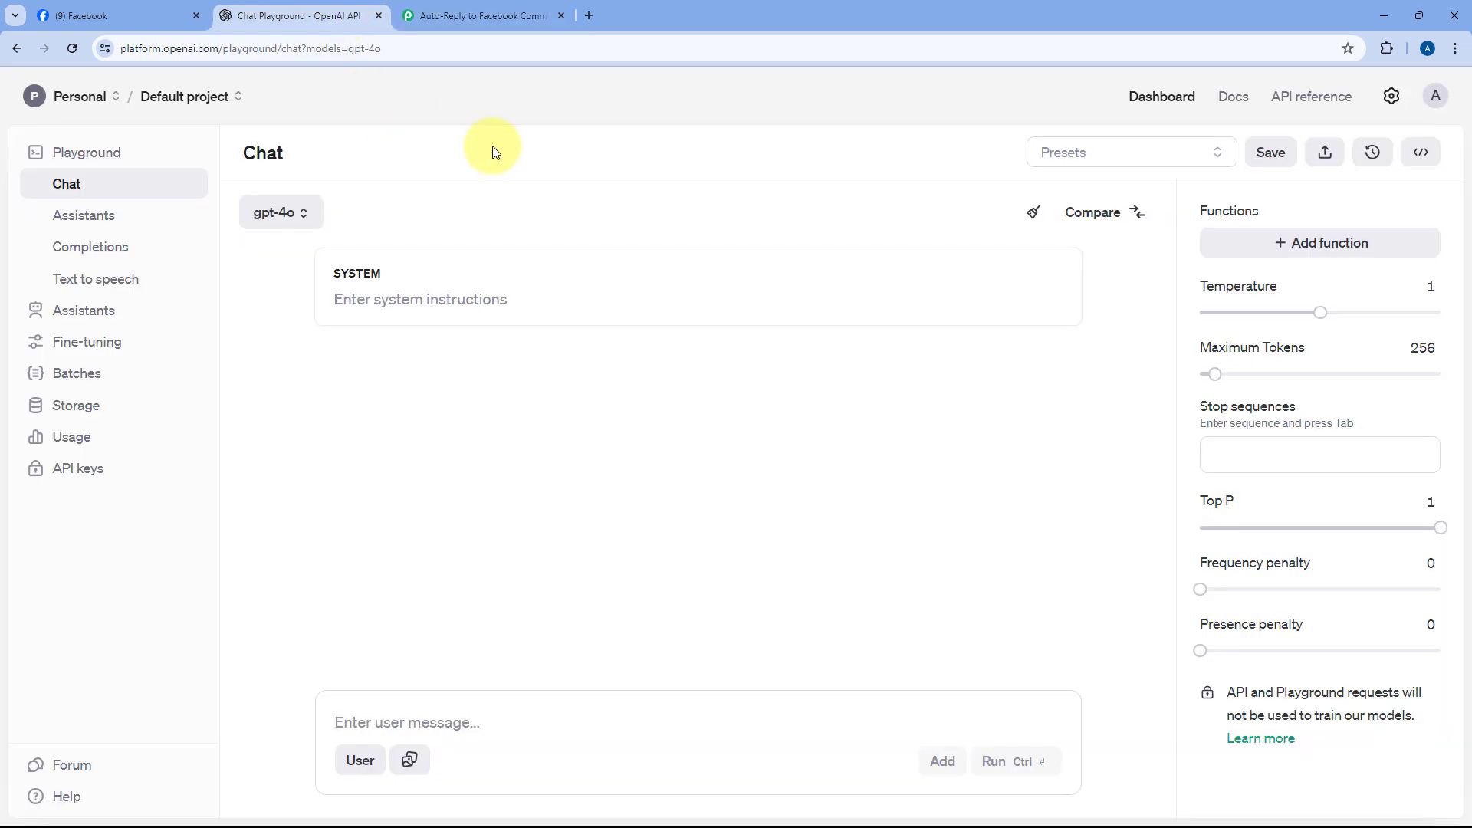
pyautogui.click(91, 481)
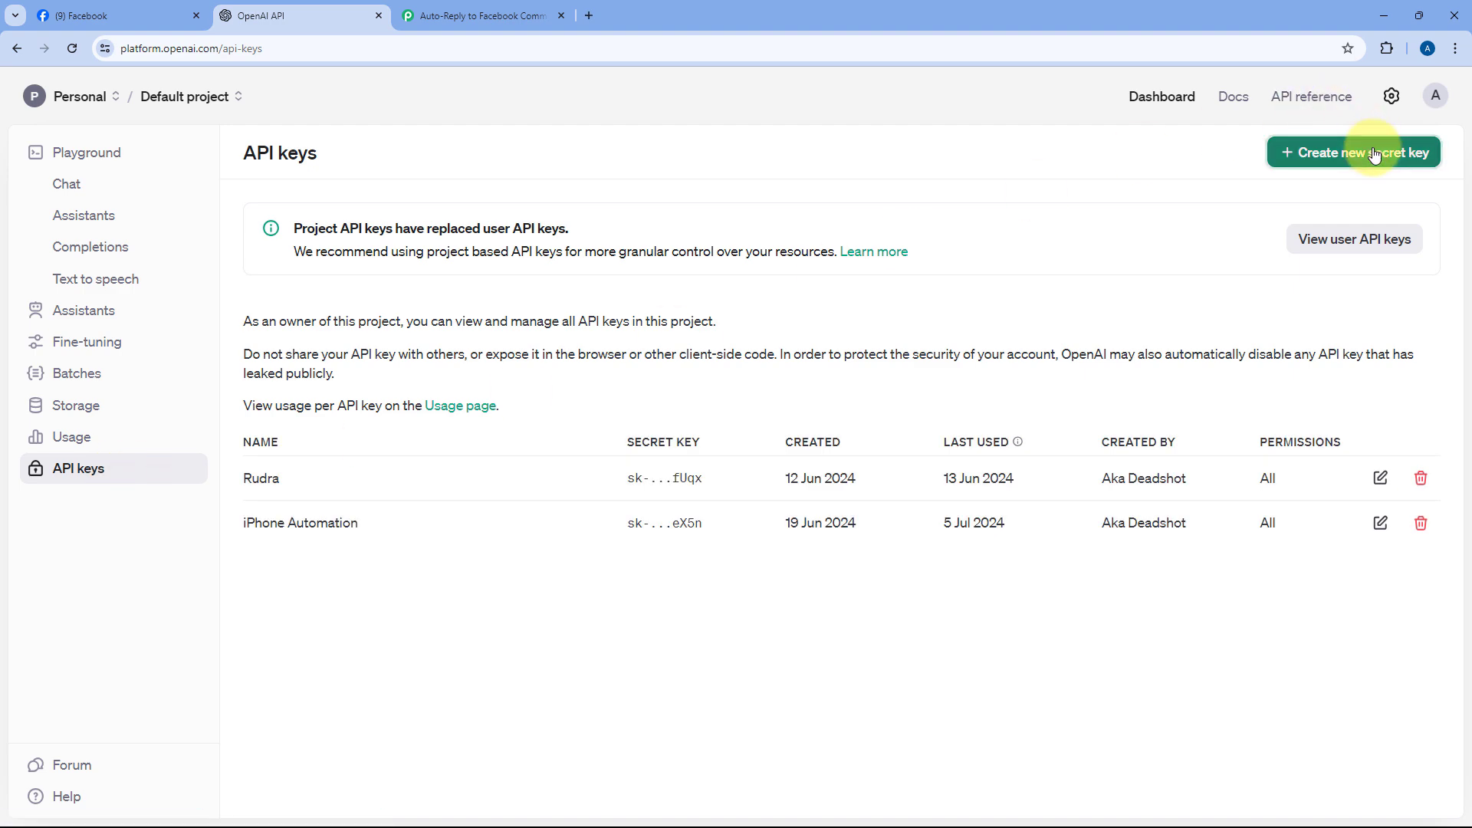
pyautogui.click(1349, 152)
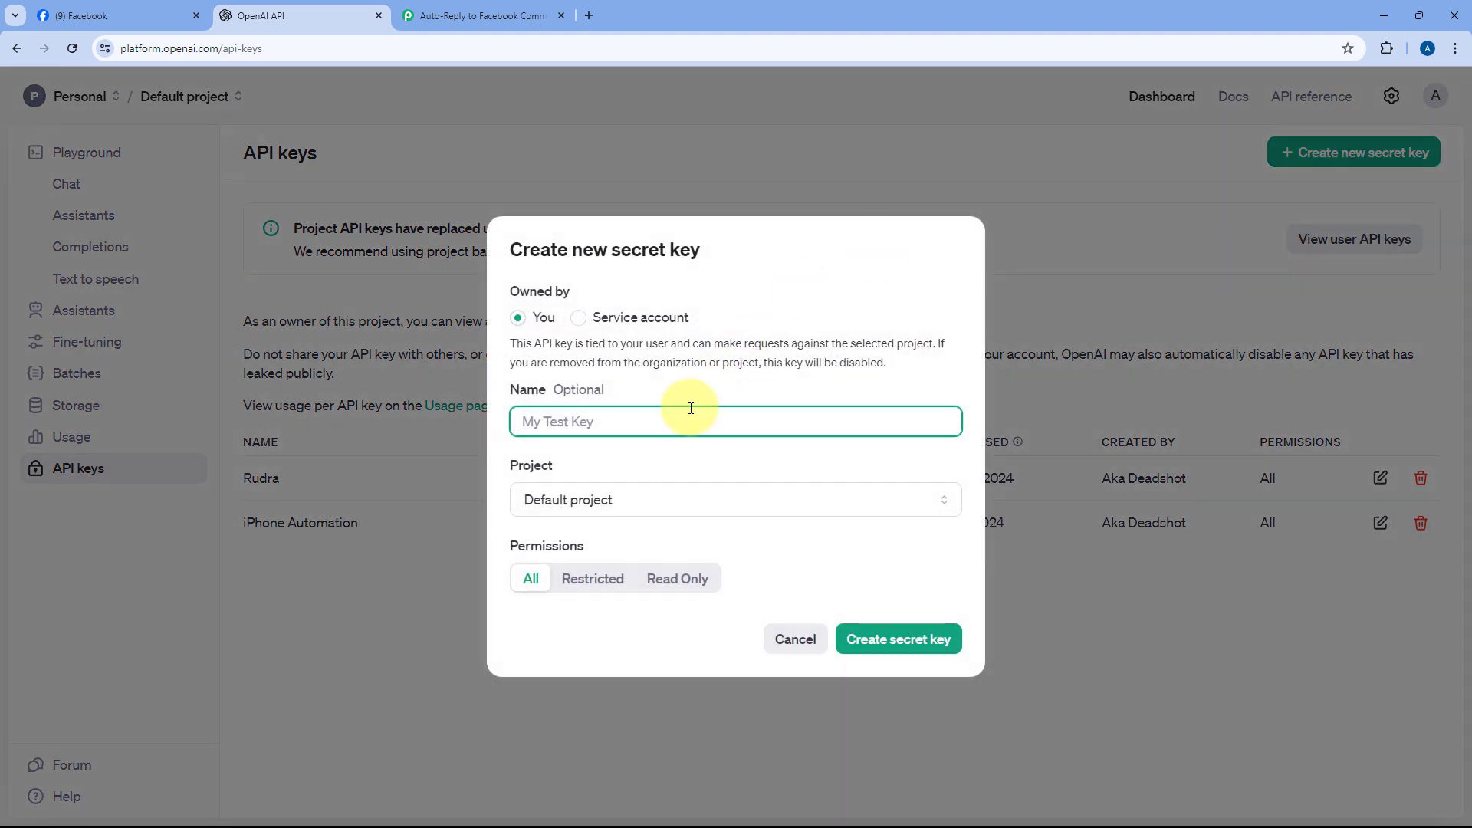
pyautogui.write('Facebook')
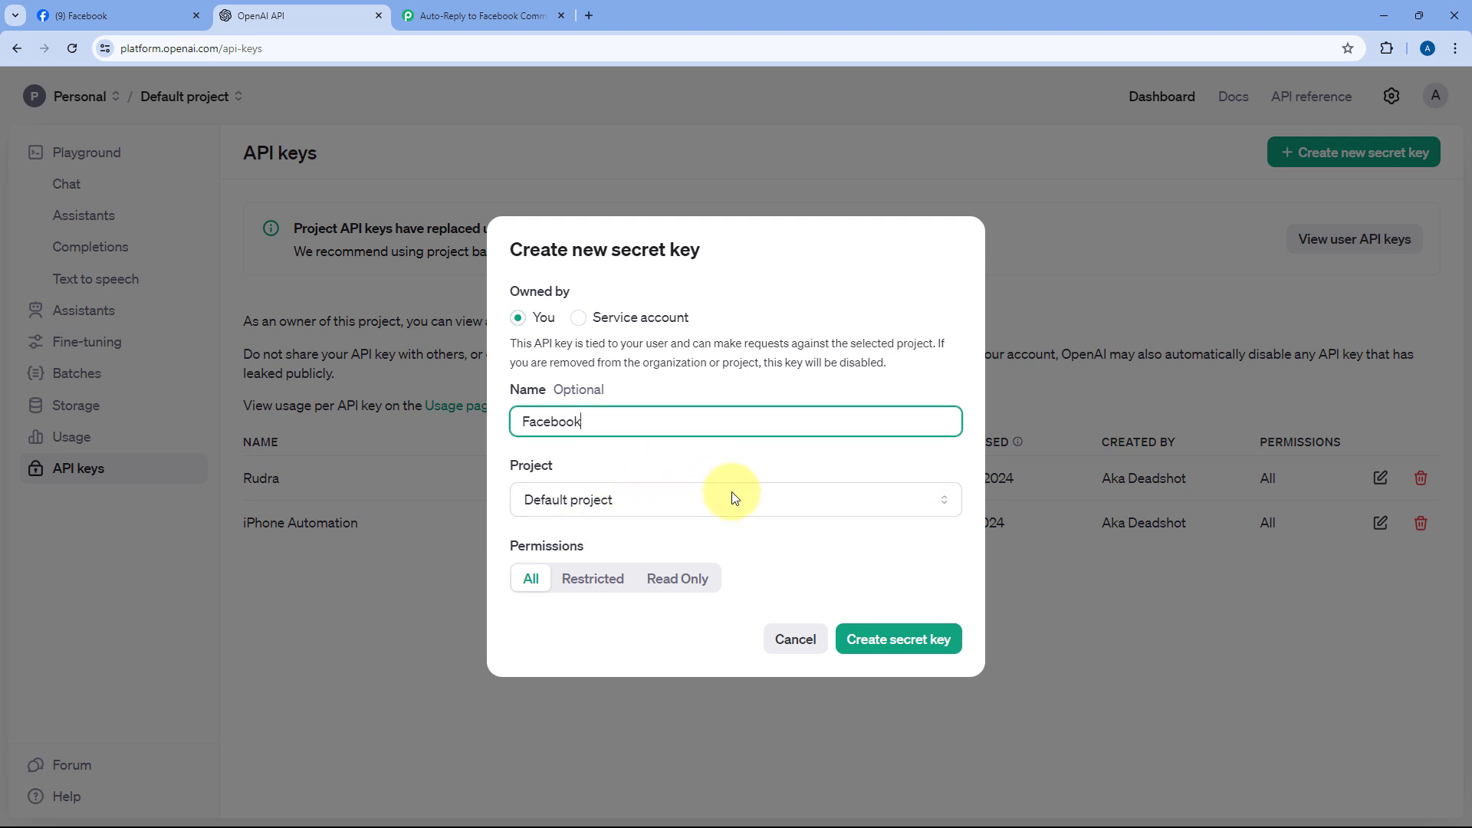
pyautogui.click(668, 505)
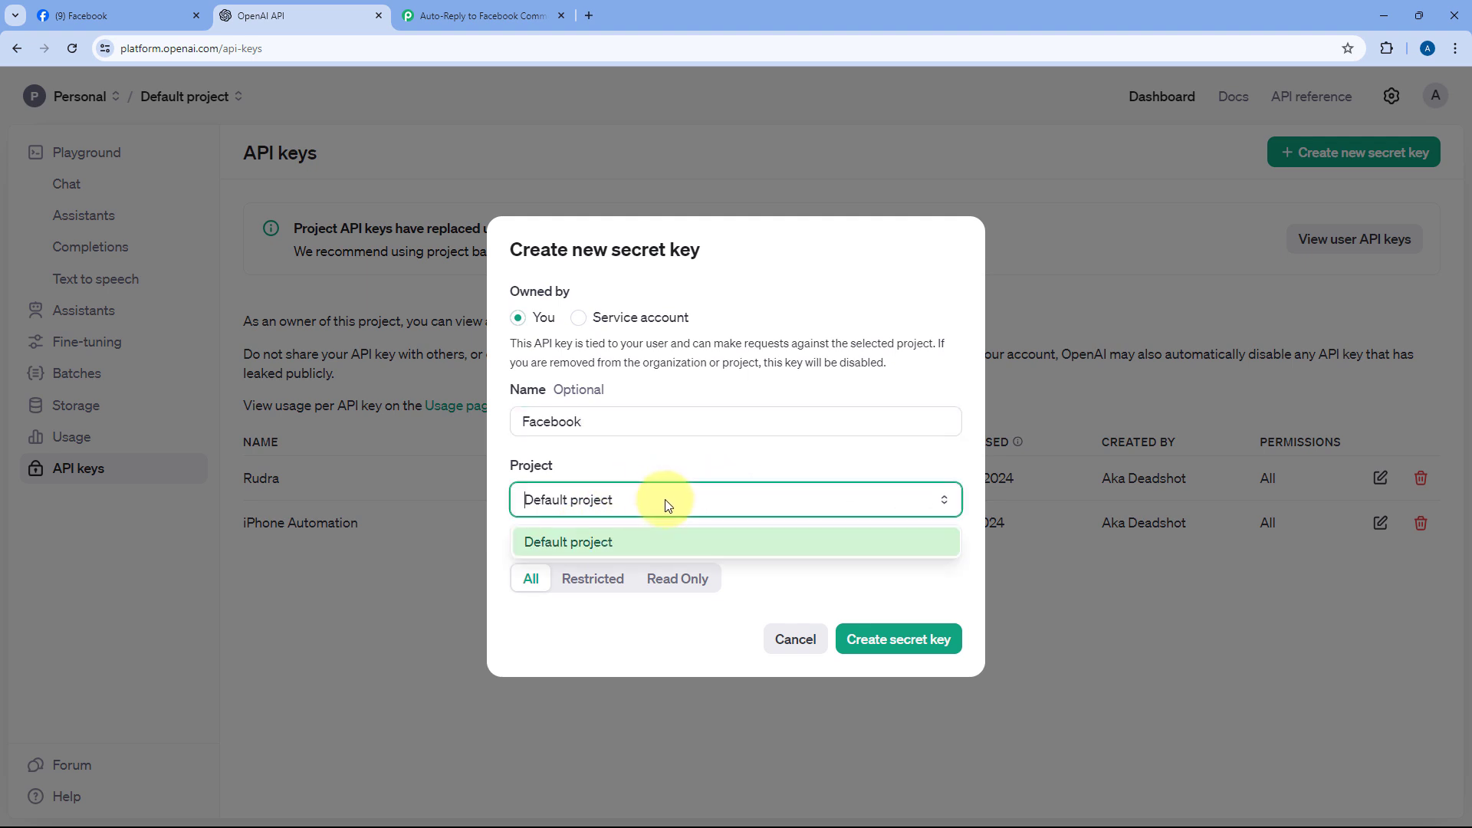
pyautogui.click(609, 544)
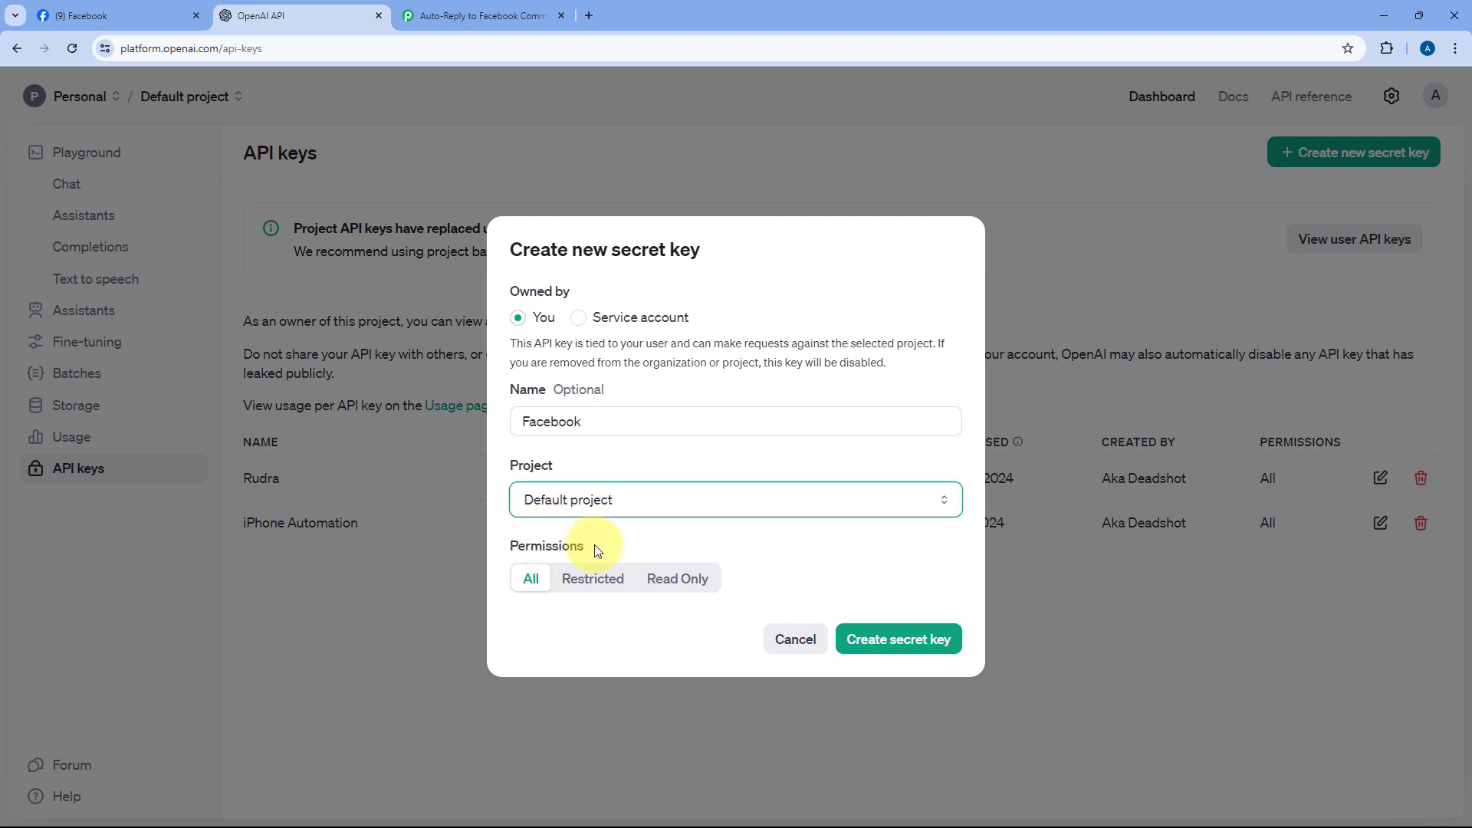
pyautogui.click(903, 647)
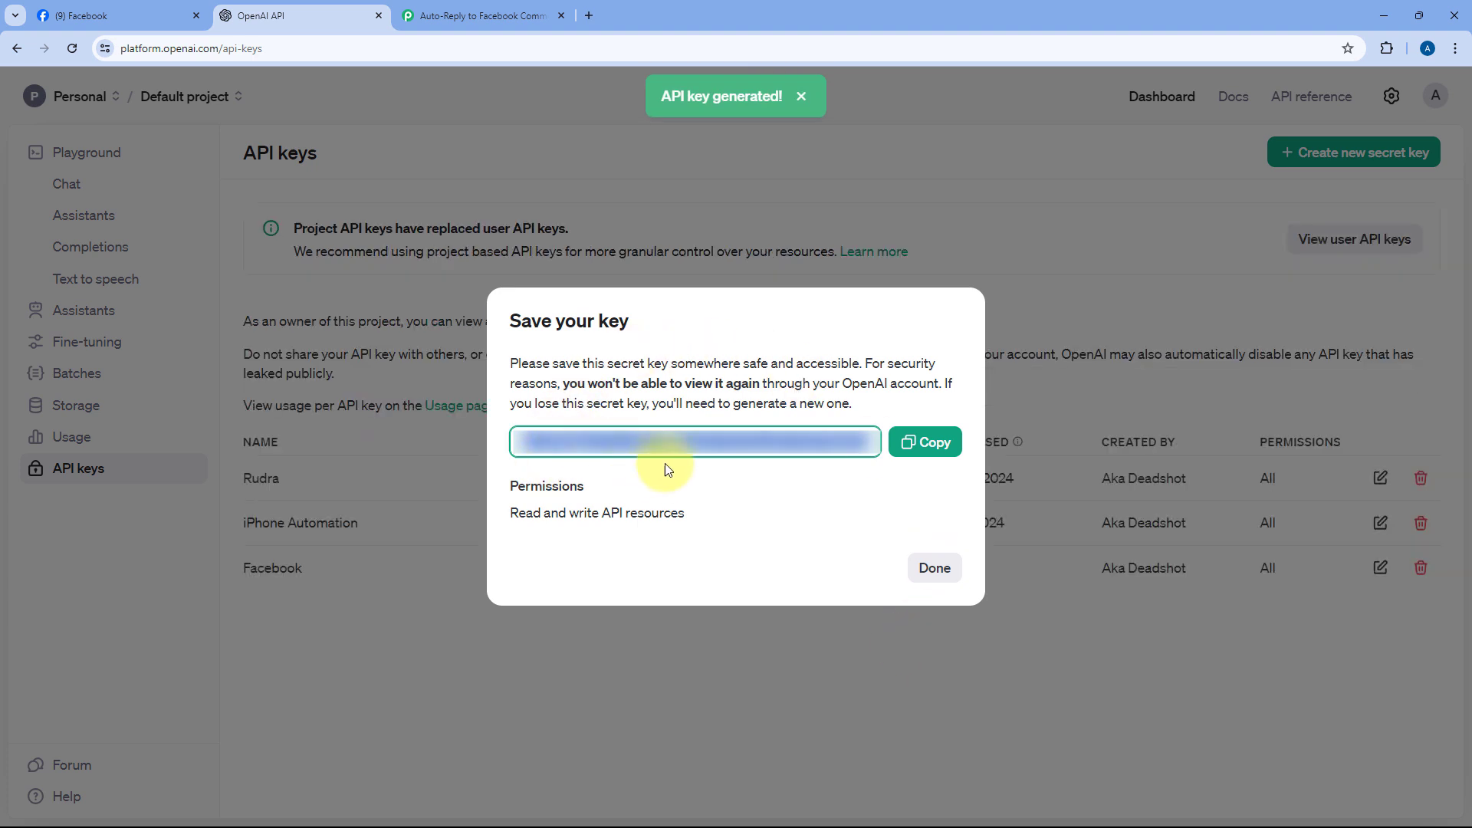
pyautogui.click(924, 443)
pyautogui.click(933, 567)
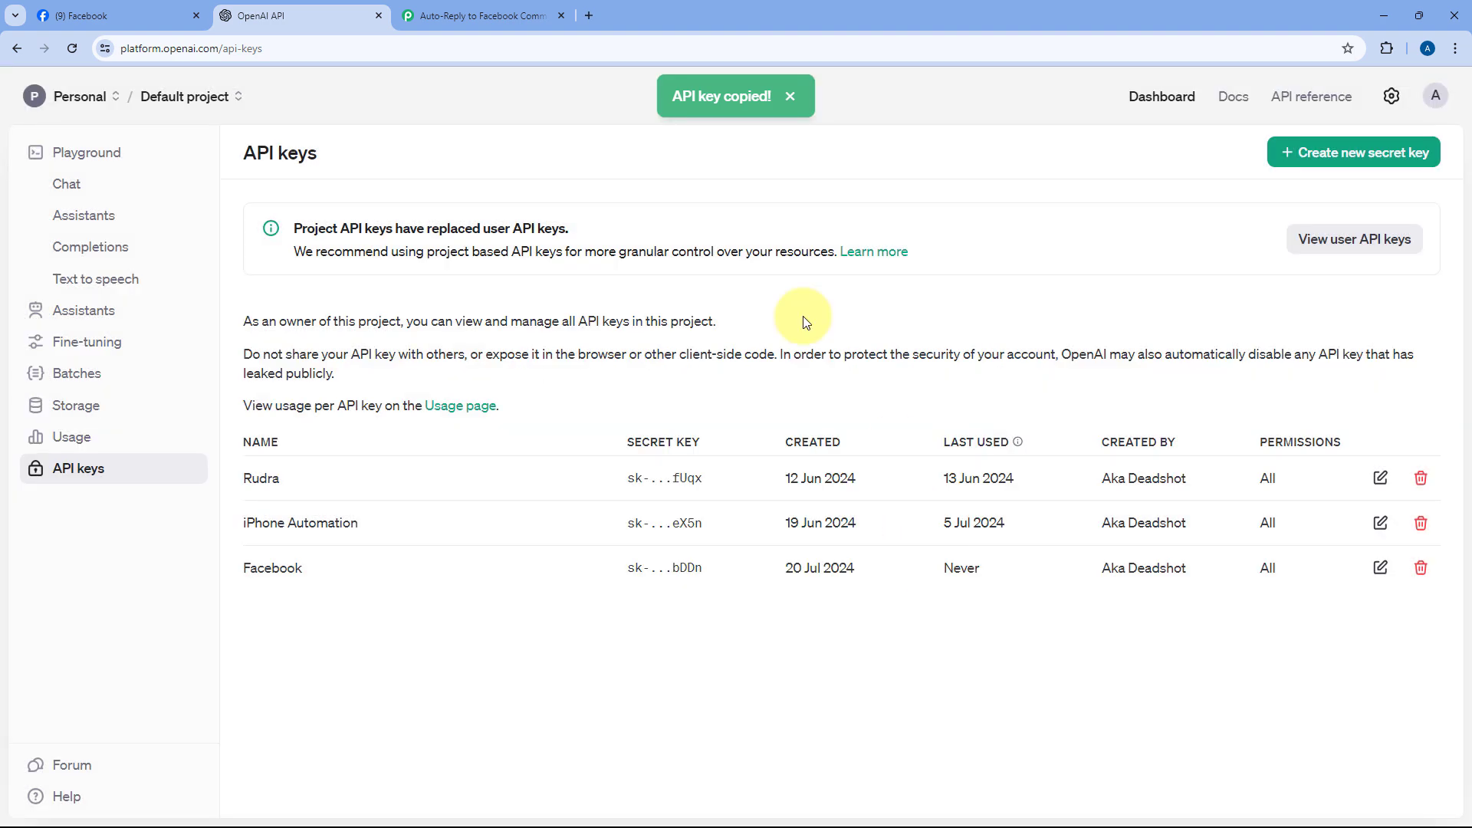
# - Paste the copied OpenAI API key into the Token field and save the new connection
pyautogui.click(483, 15)
pyautogui.click(752, 514)
pyautogui.rightClick(752, 516)
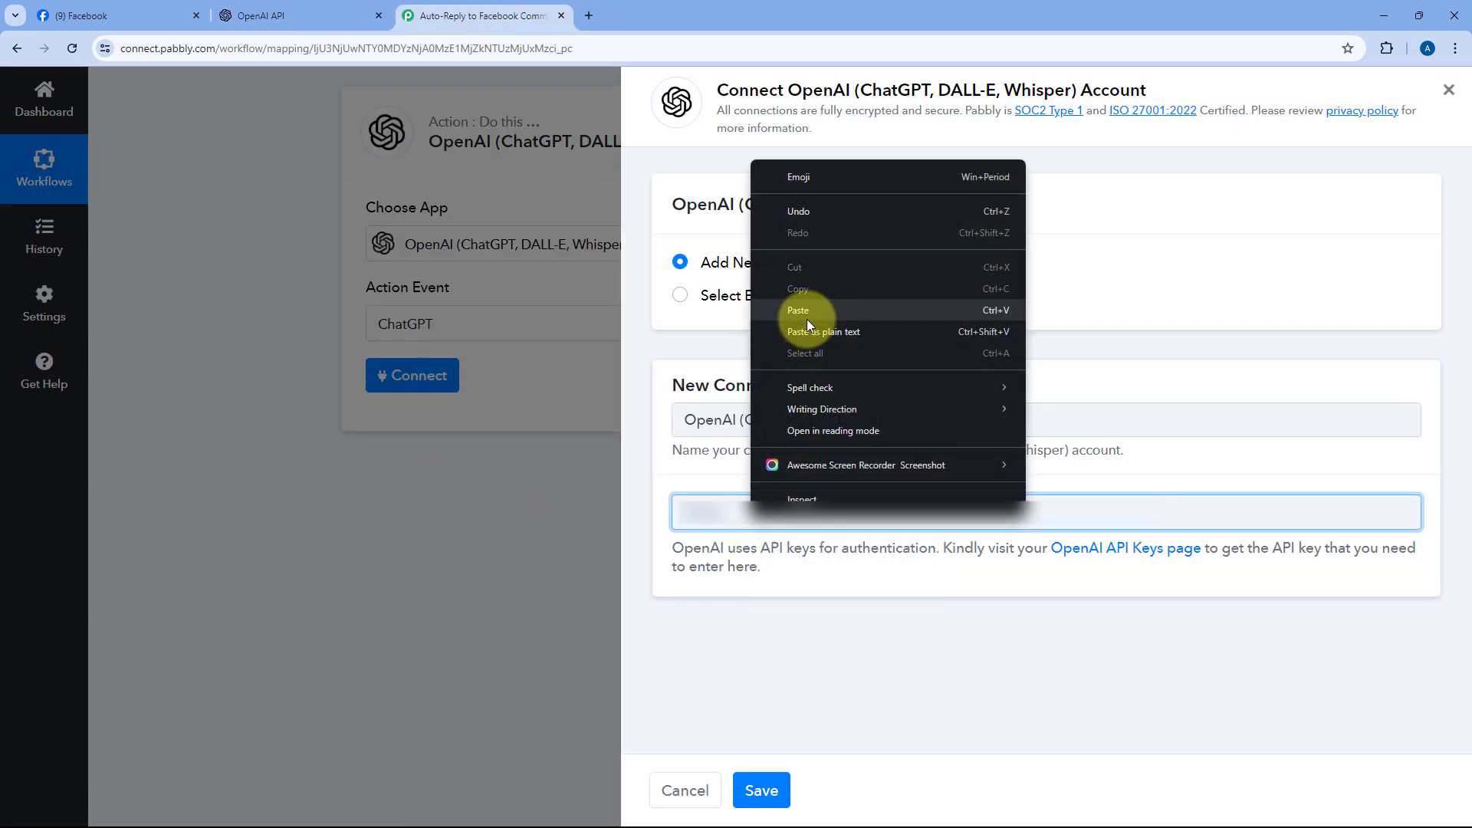
pyautogui.click(807, 319)
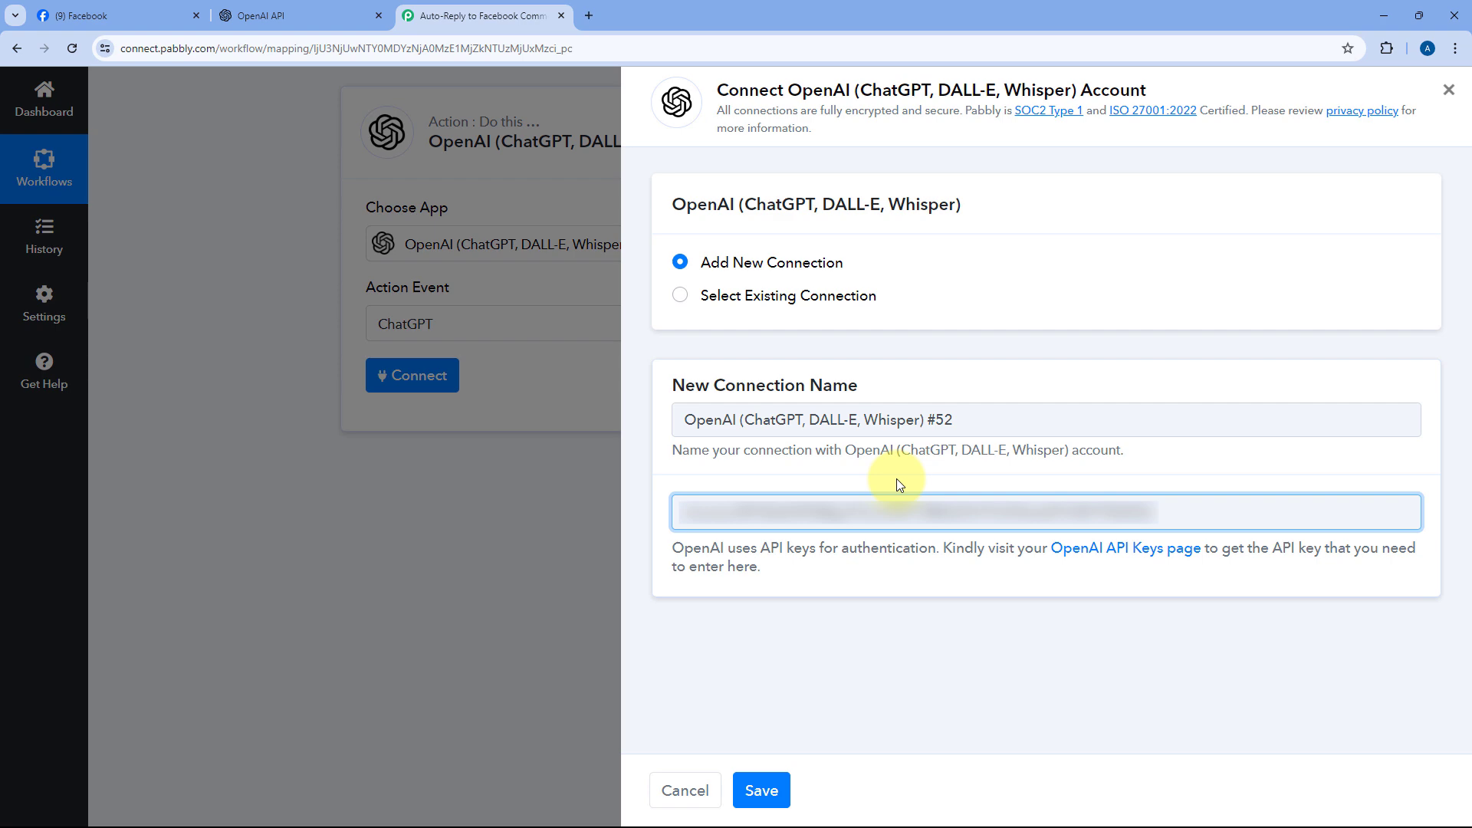
pyautogui.click(769, 789)
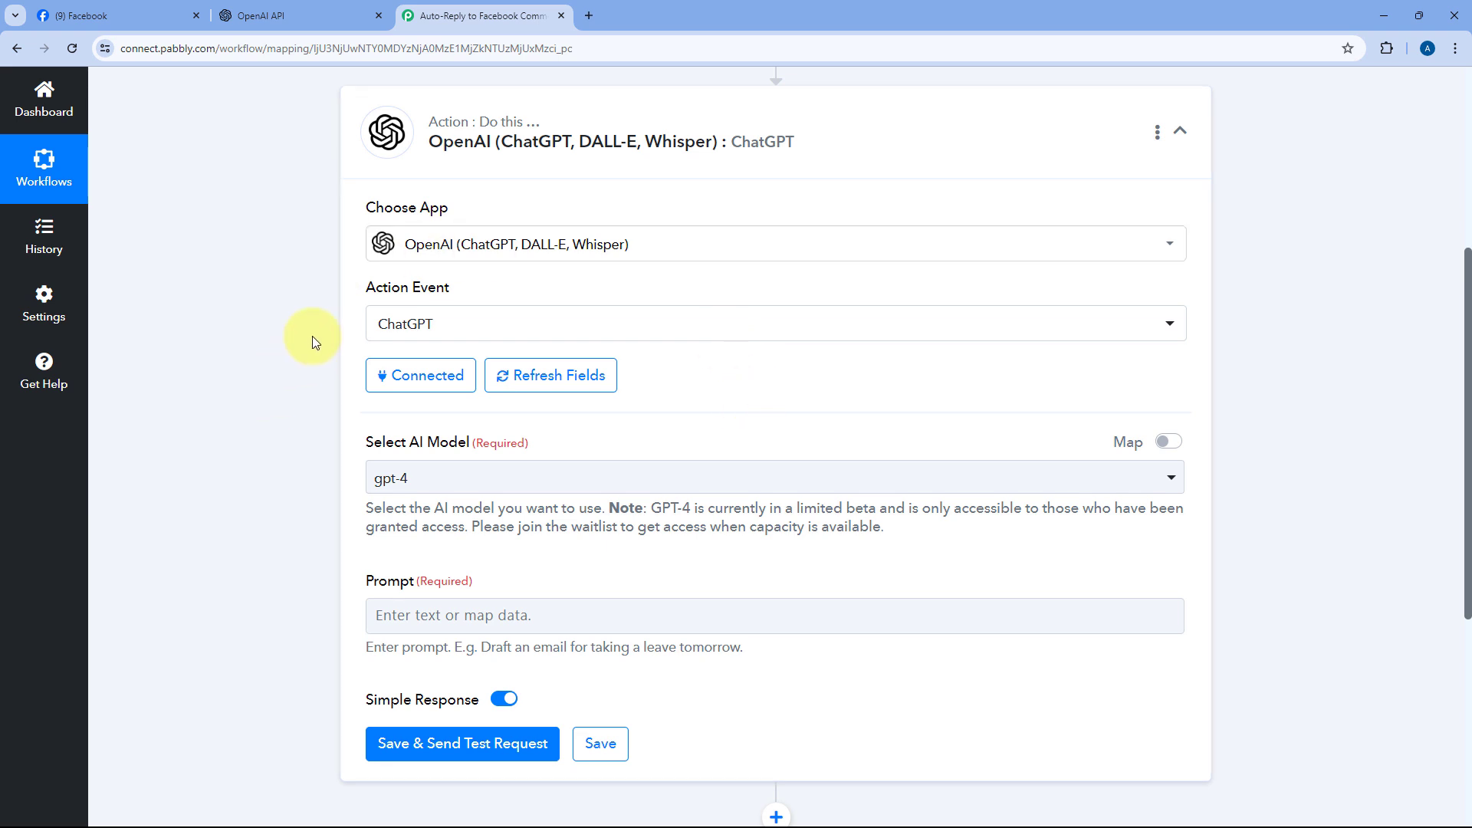
# - Keep gpt-4 as the ChatGPT step's AI model
pyautogui.scroll(-2, 706, 352)
pyautogui.scroll(-1, 707, 350)
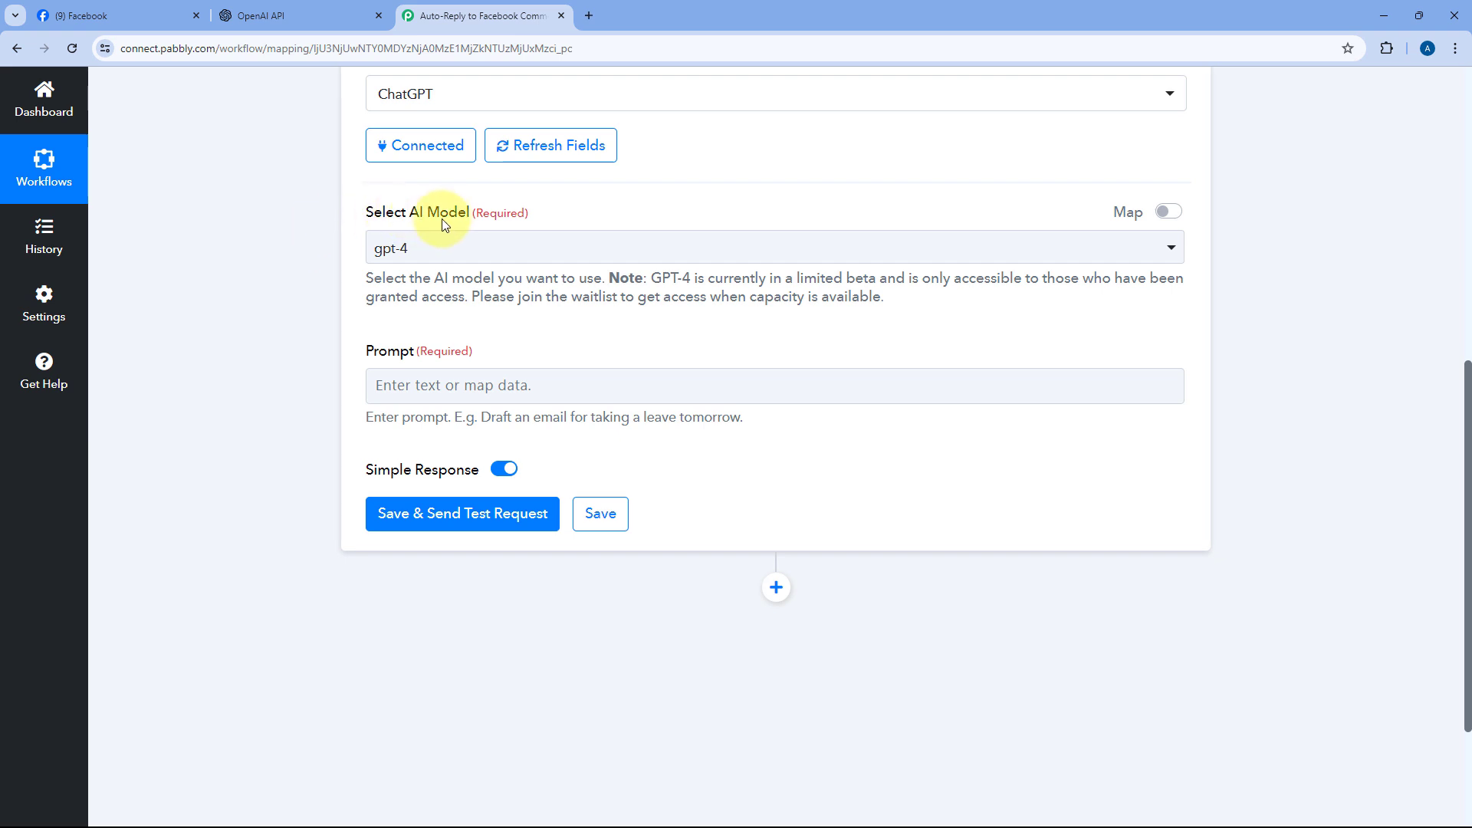
pyautogui.click(614, 246)
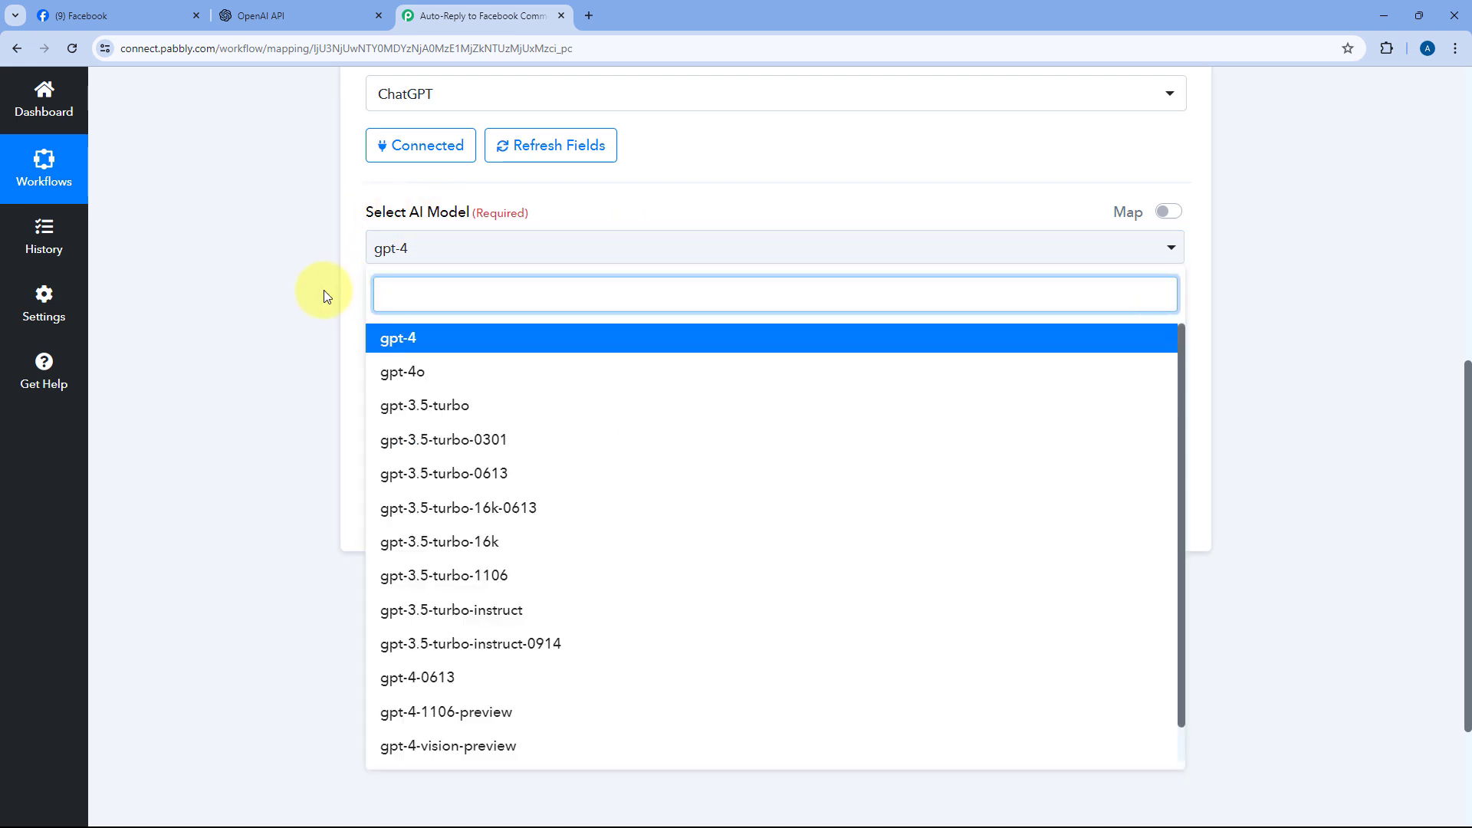
pyautogui.scroll(-2, 571, 336)
pyautogui.scroll(2, 521, 356)
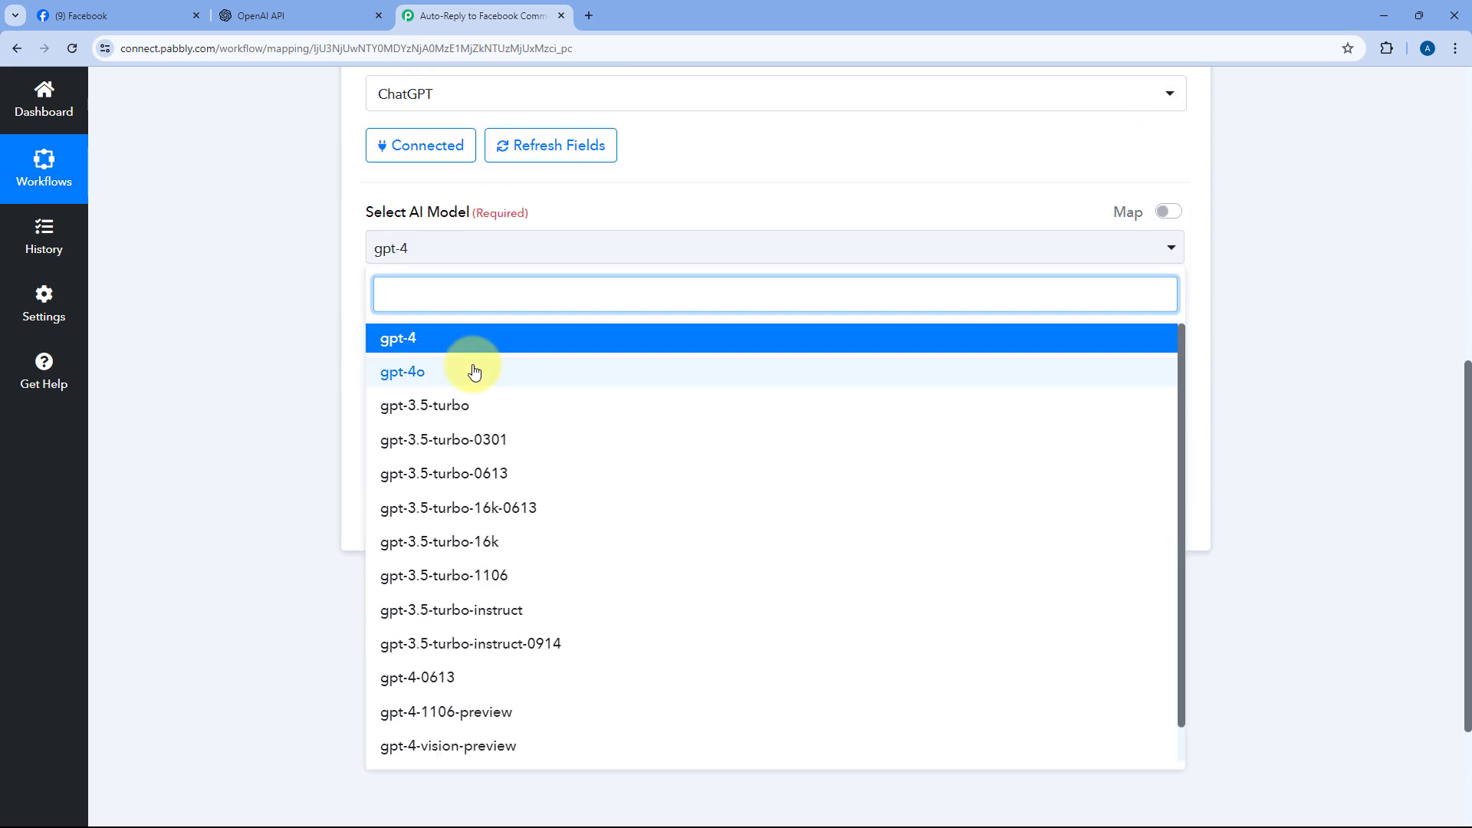
pyautogui.scroll(-3, 375, 361)
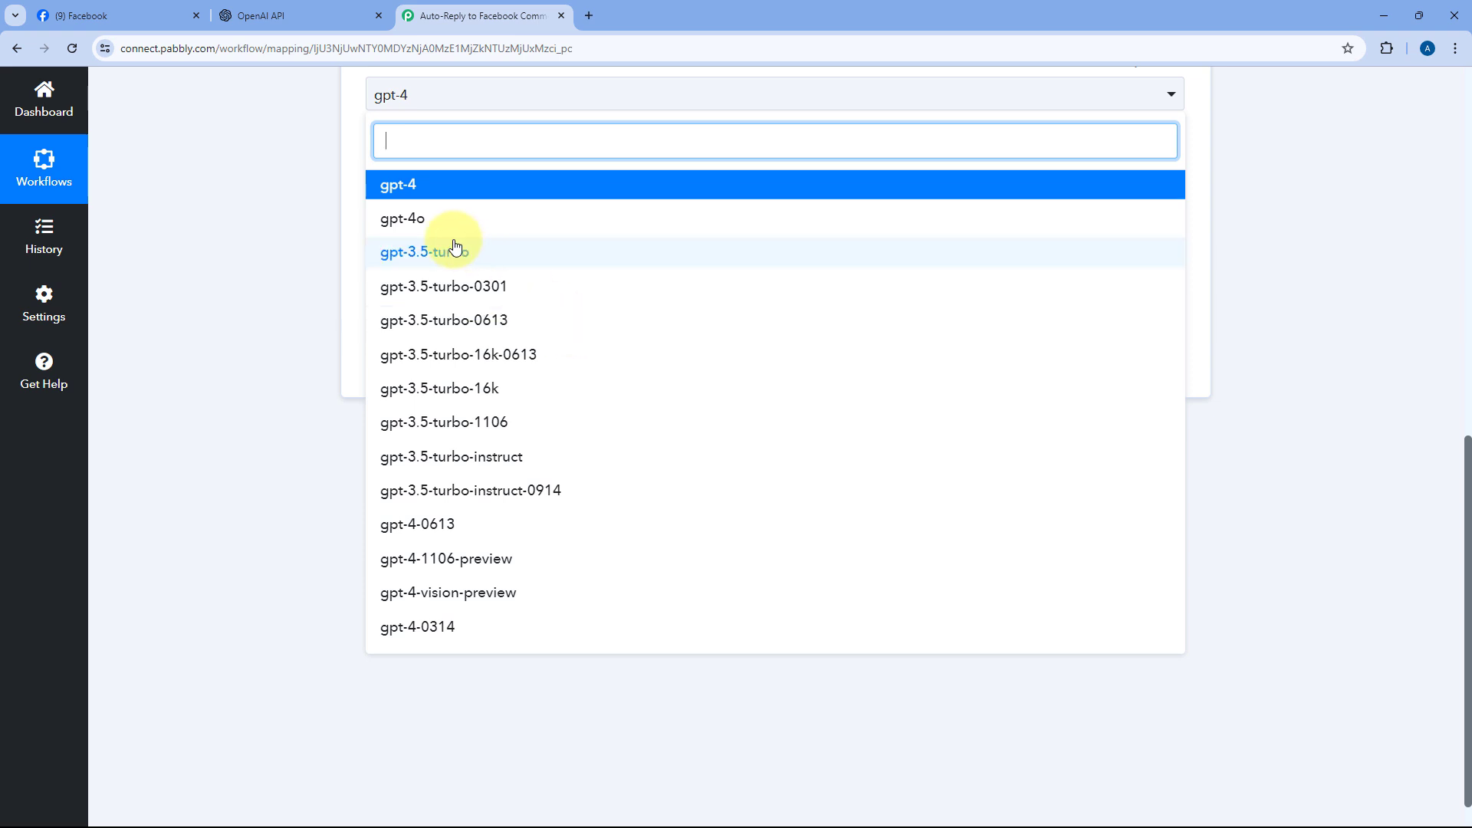
pyautogui.scroll(1, 368, 230)
pyautogui.click(405, 268)
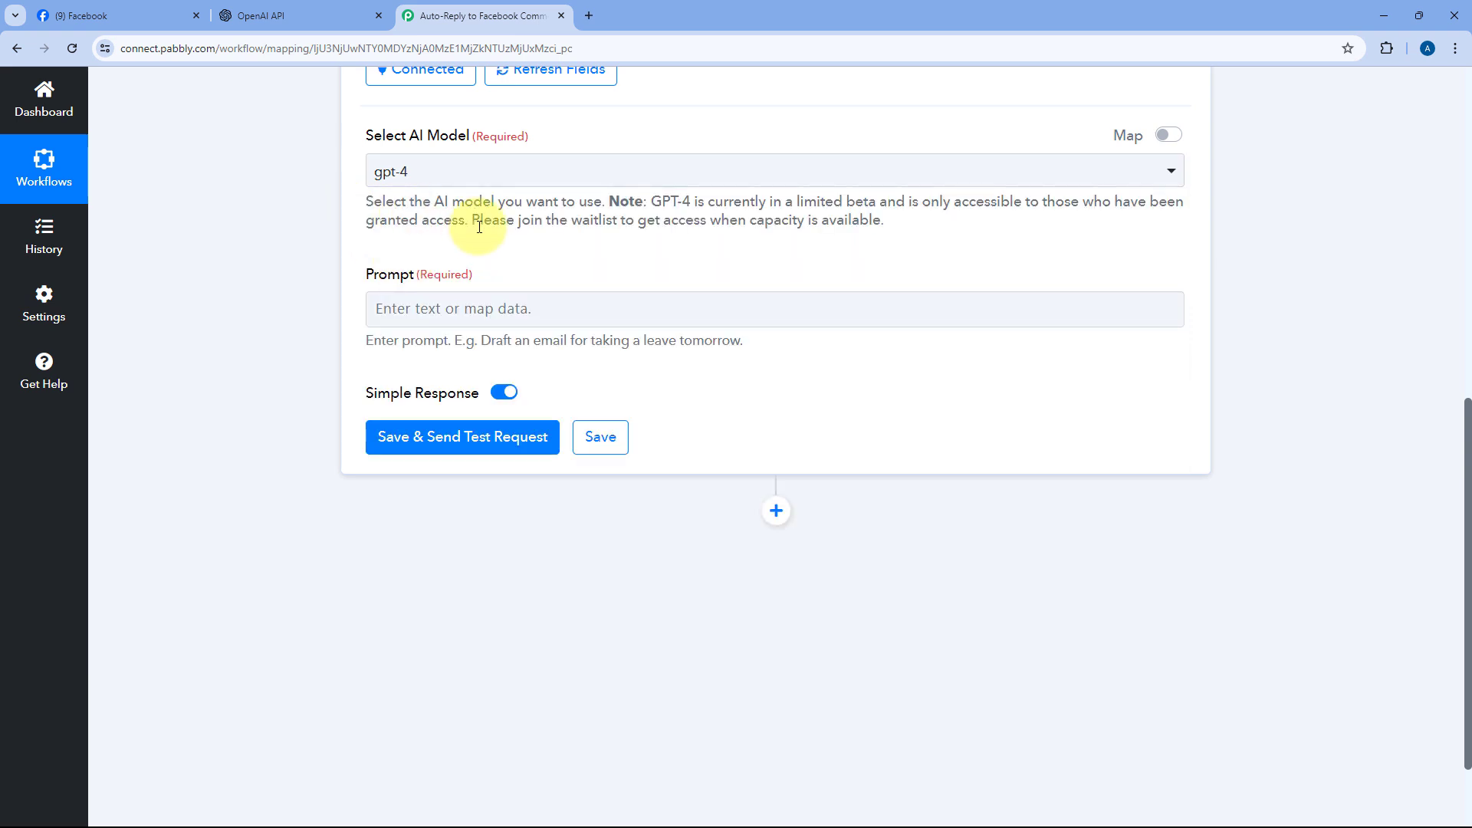
pyautogui.scroll(-1, 476, 127)
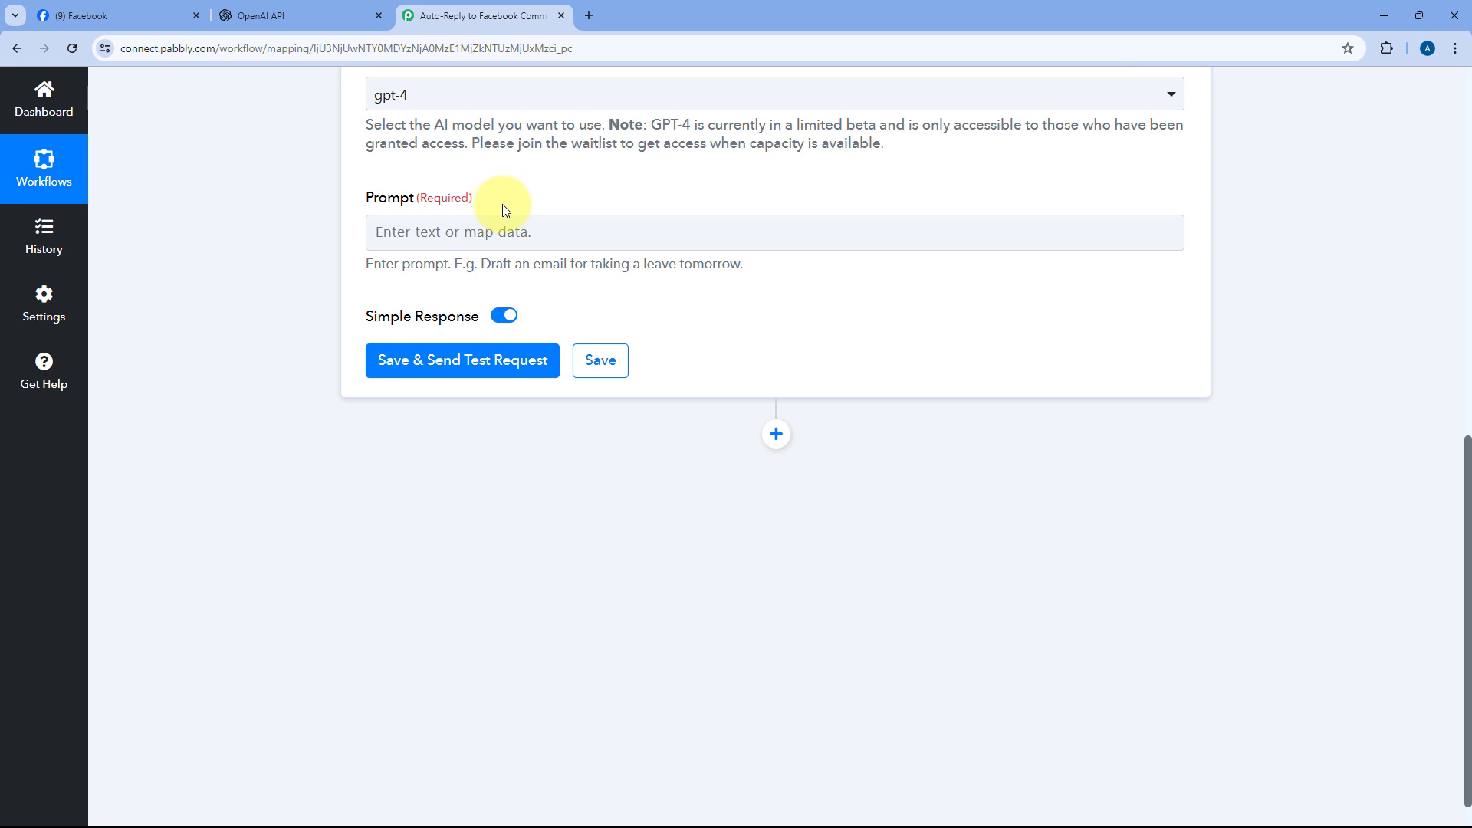
# - Paste the prepared Green Pro Landscaping reply instructions into the Prompt, then add a blank line and a Comment: label
pyautogui.click(514, 240)
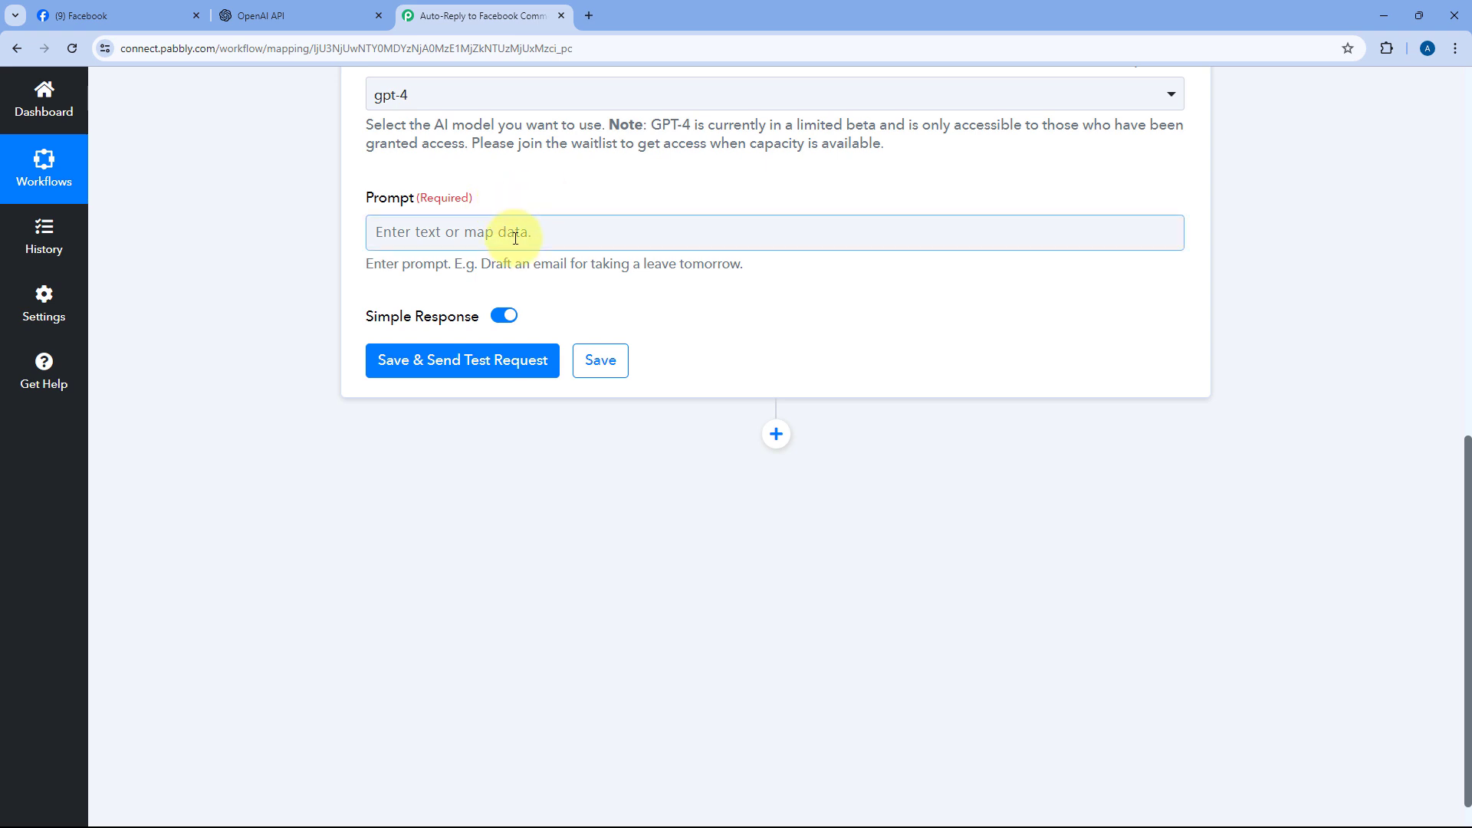
pyautogui.click(514, 239)
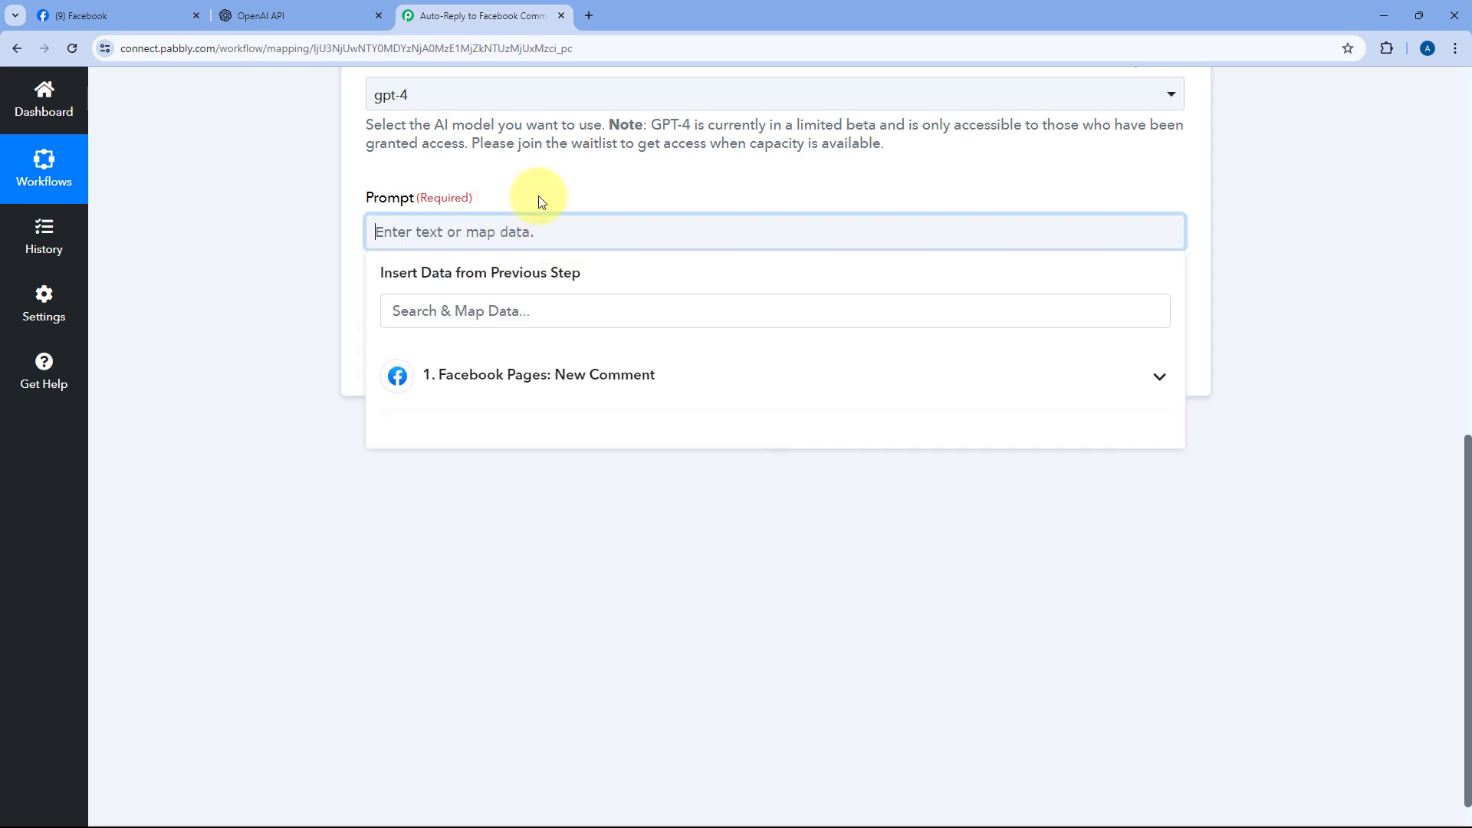
pyautogui.click(542, 201)
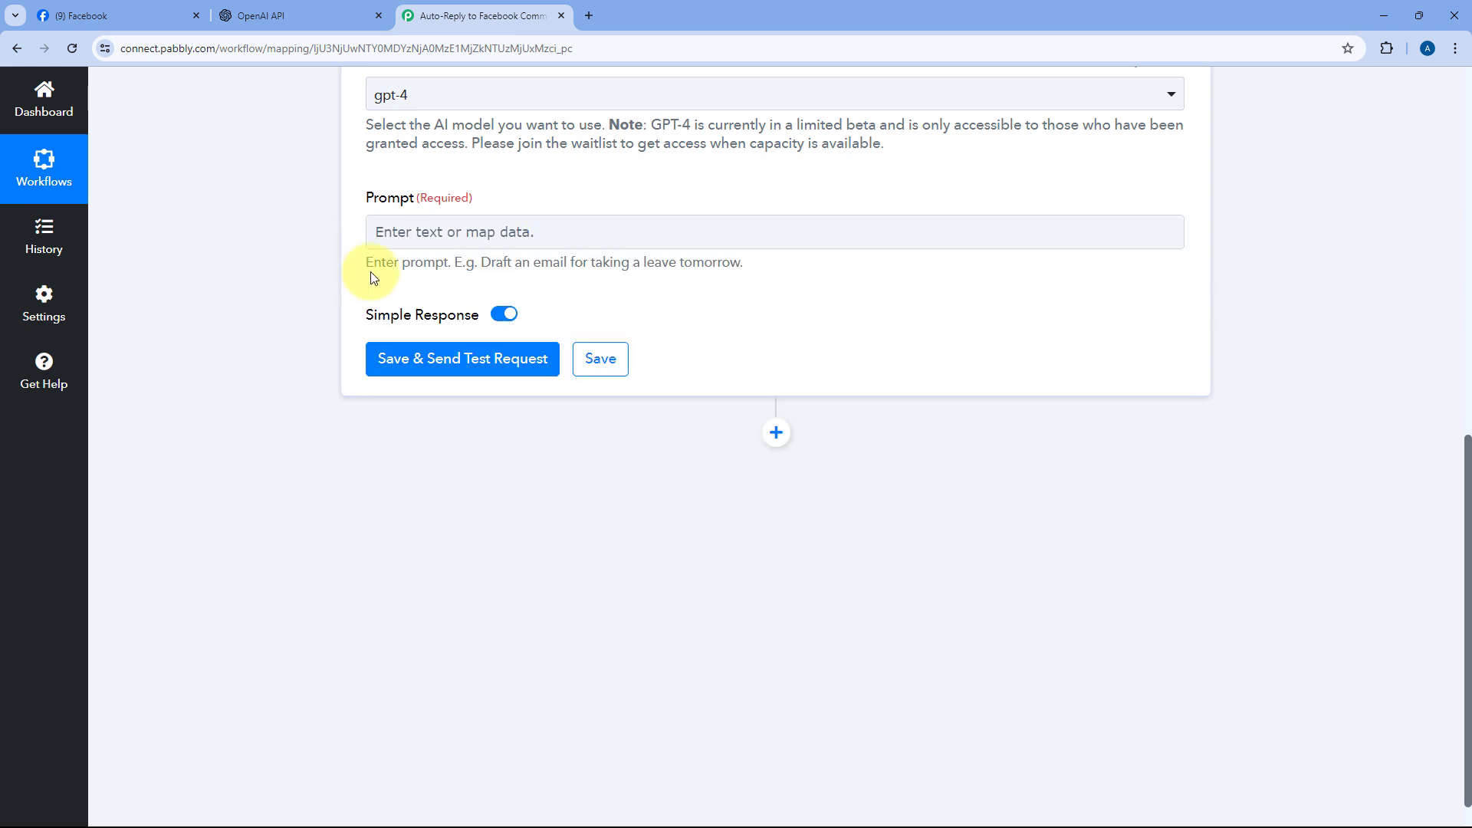
pyautogui.click(378, 230)
pyautogui.rightClick(414, 234)
pyautogui.click(464, 409)
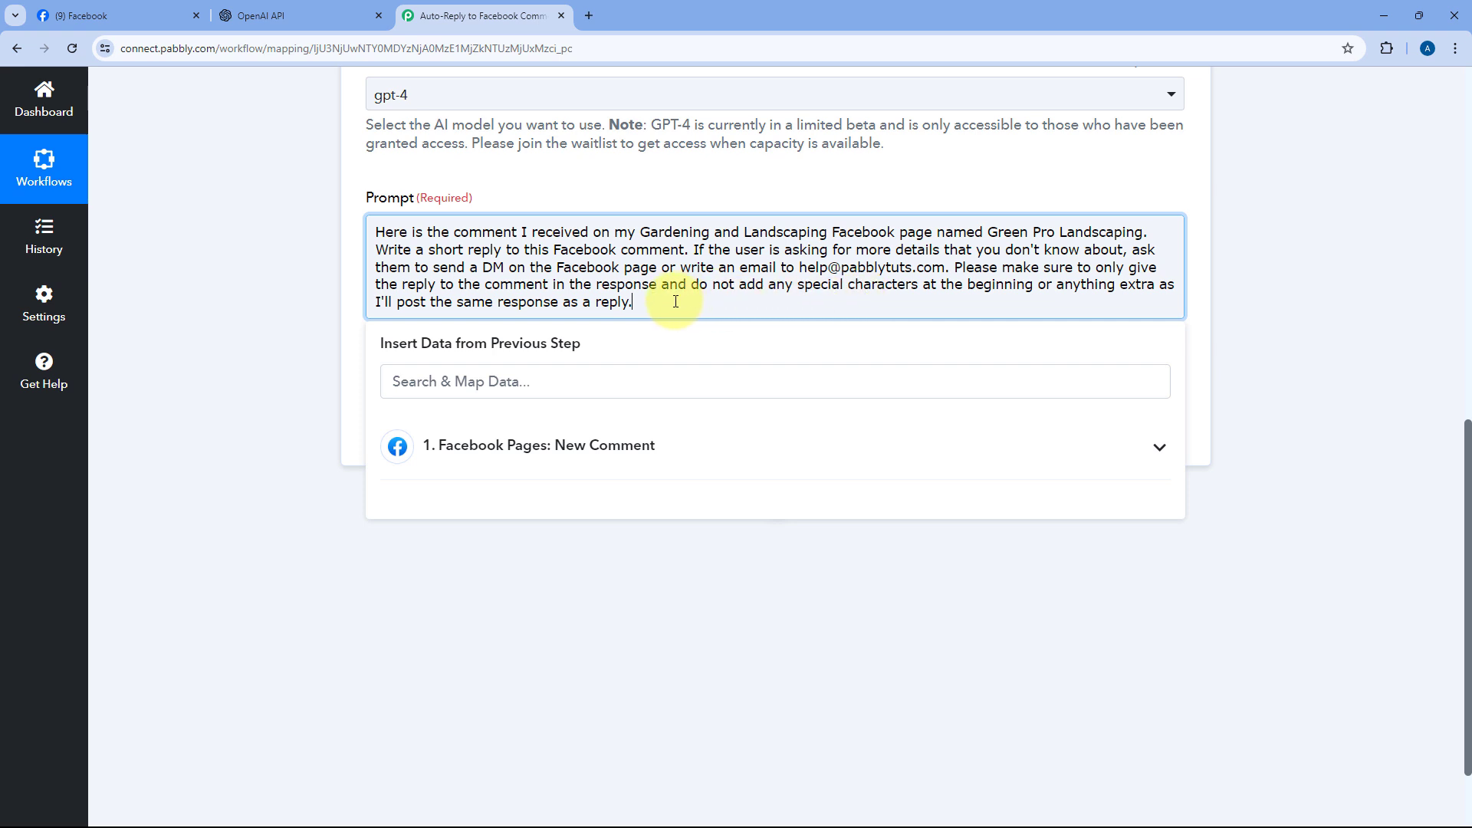
pyautogui.press('Return')
pyautogui.press('Return')
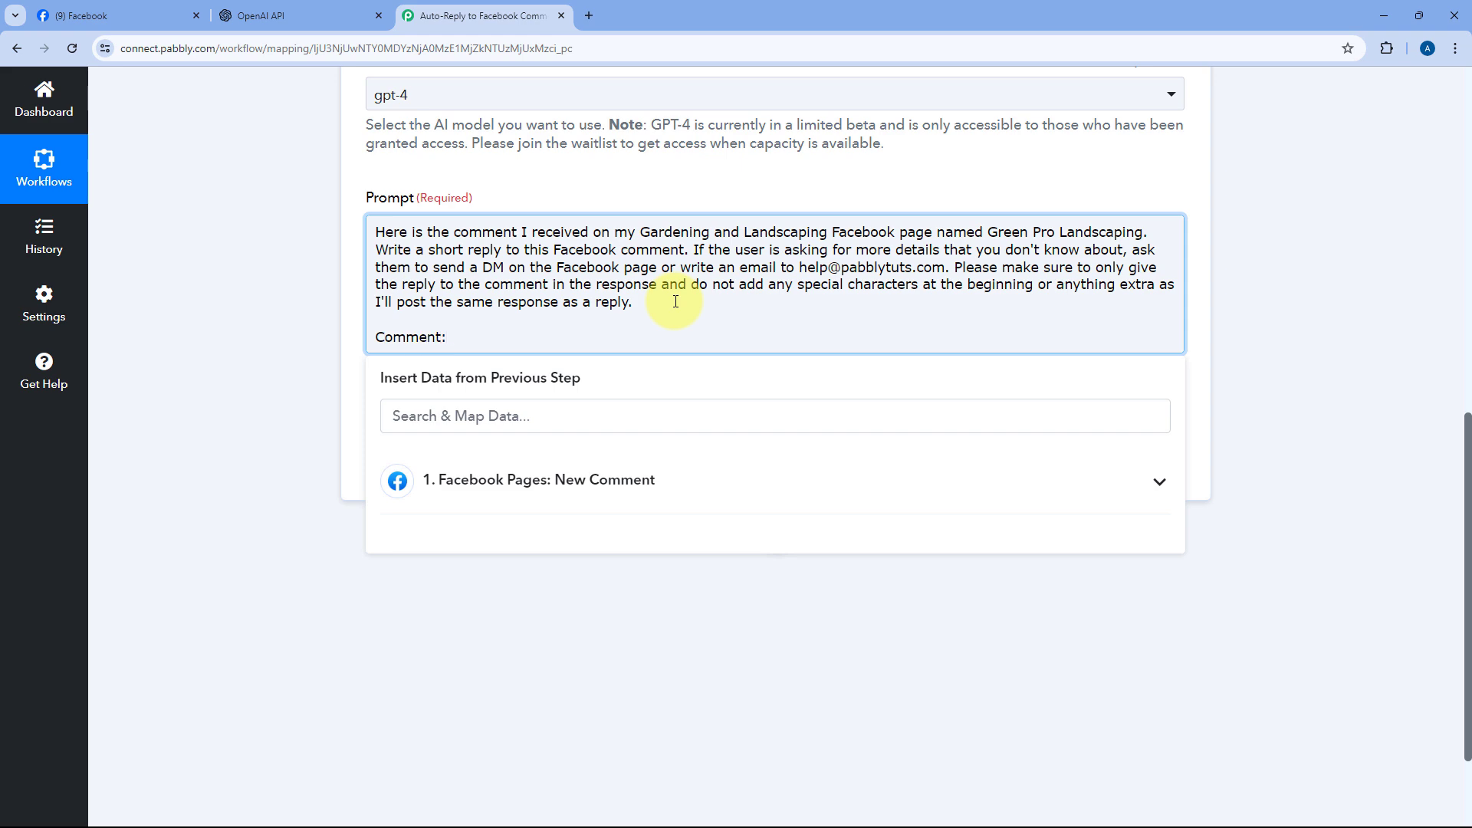
pyautogui.scroll(7, 675, 301)
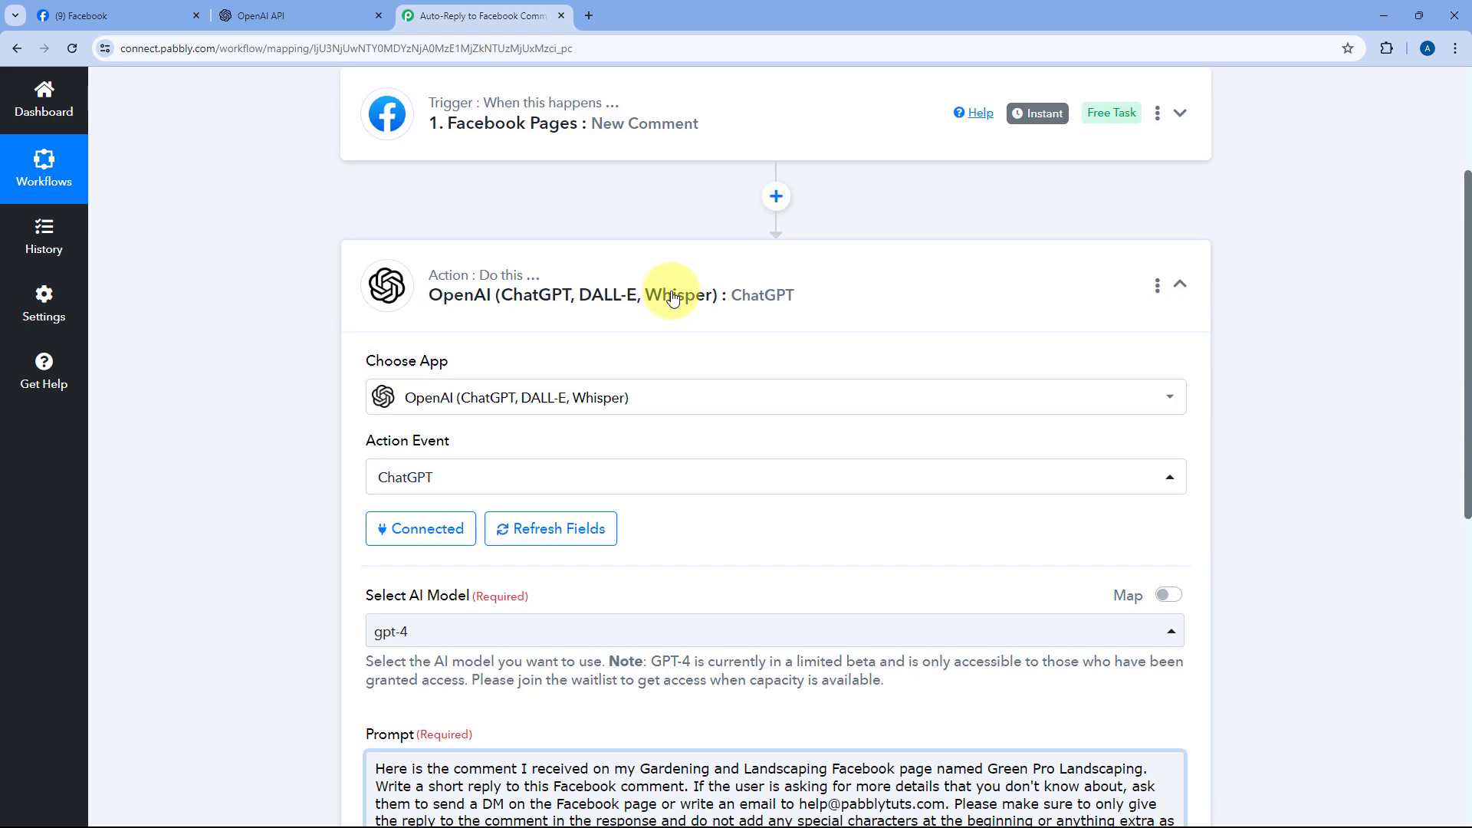
# - Review the Facebook trigger's captured Res1 Message comment text
pyautogui.click(683, 111)
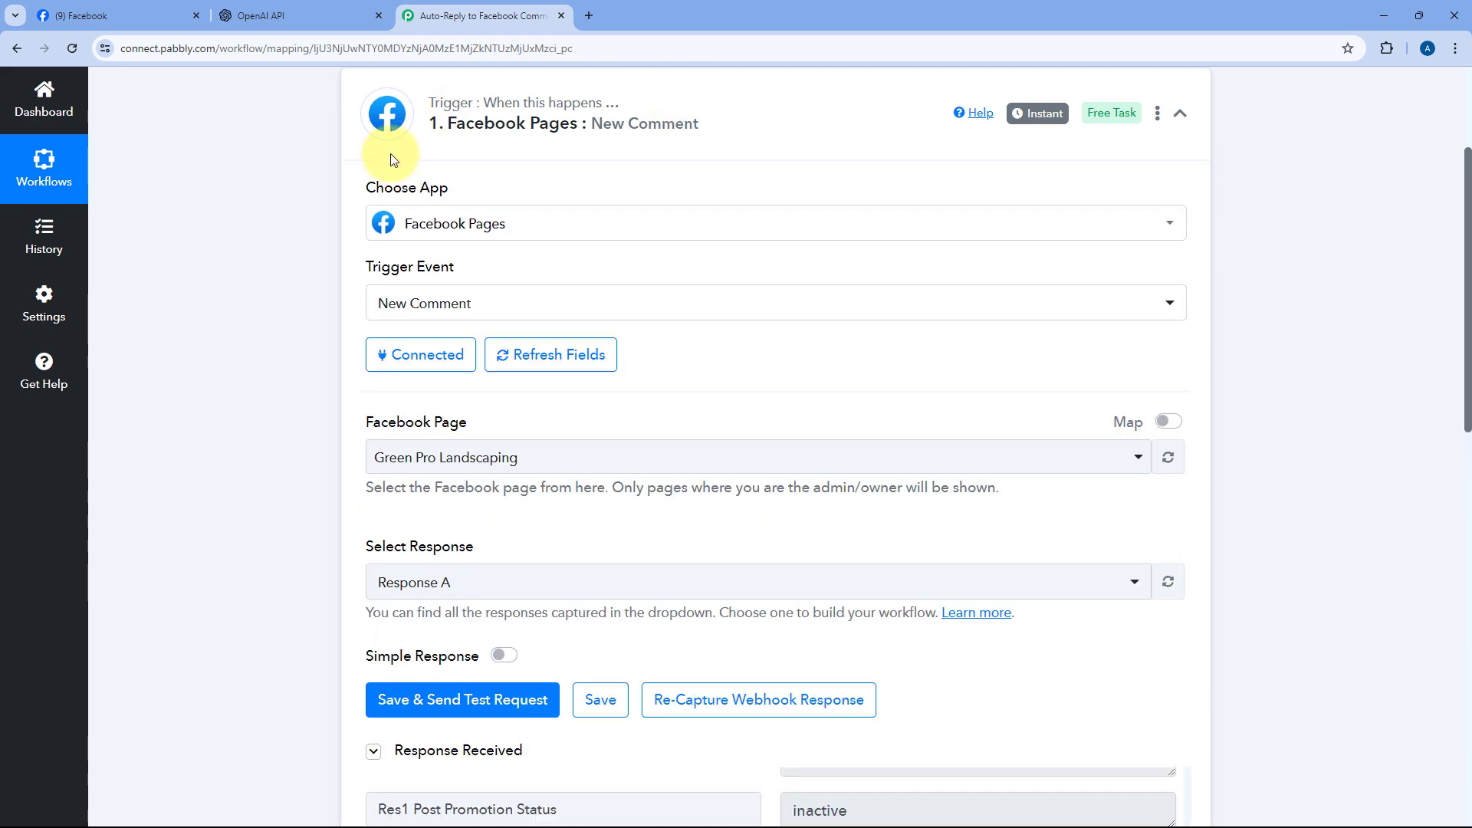
pyautogui.scroll(3, 393, 160)
pyautogui.scroll(-5, 782, 328)
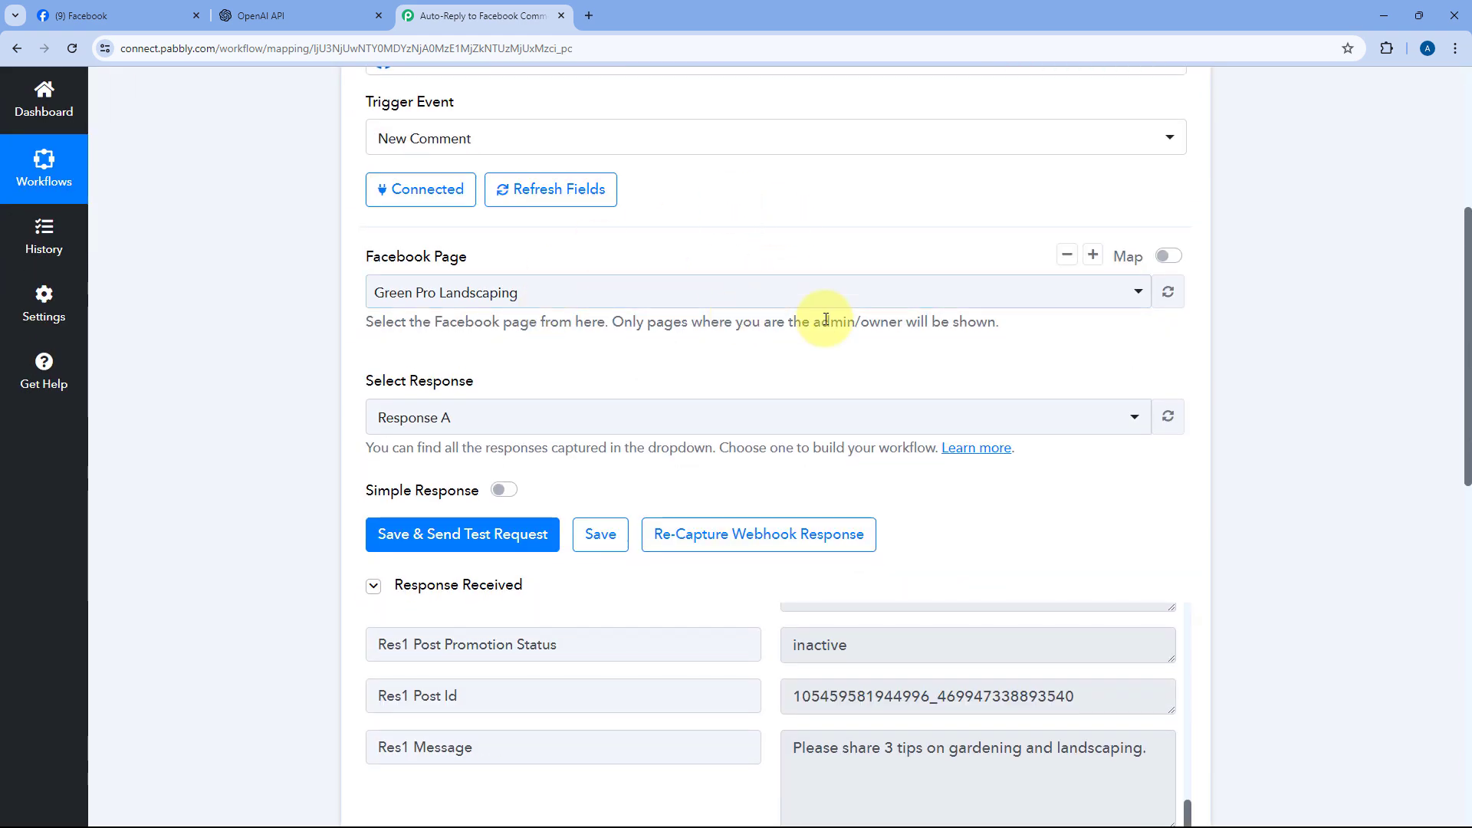
pyautogui.scroll(-5, 805, 322)
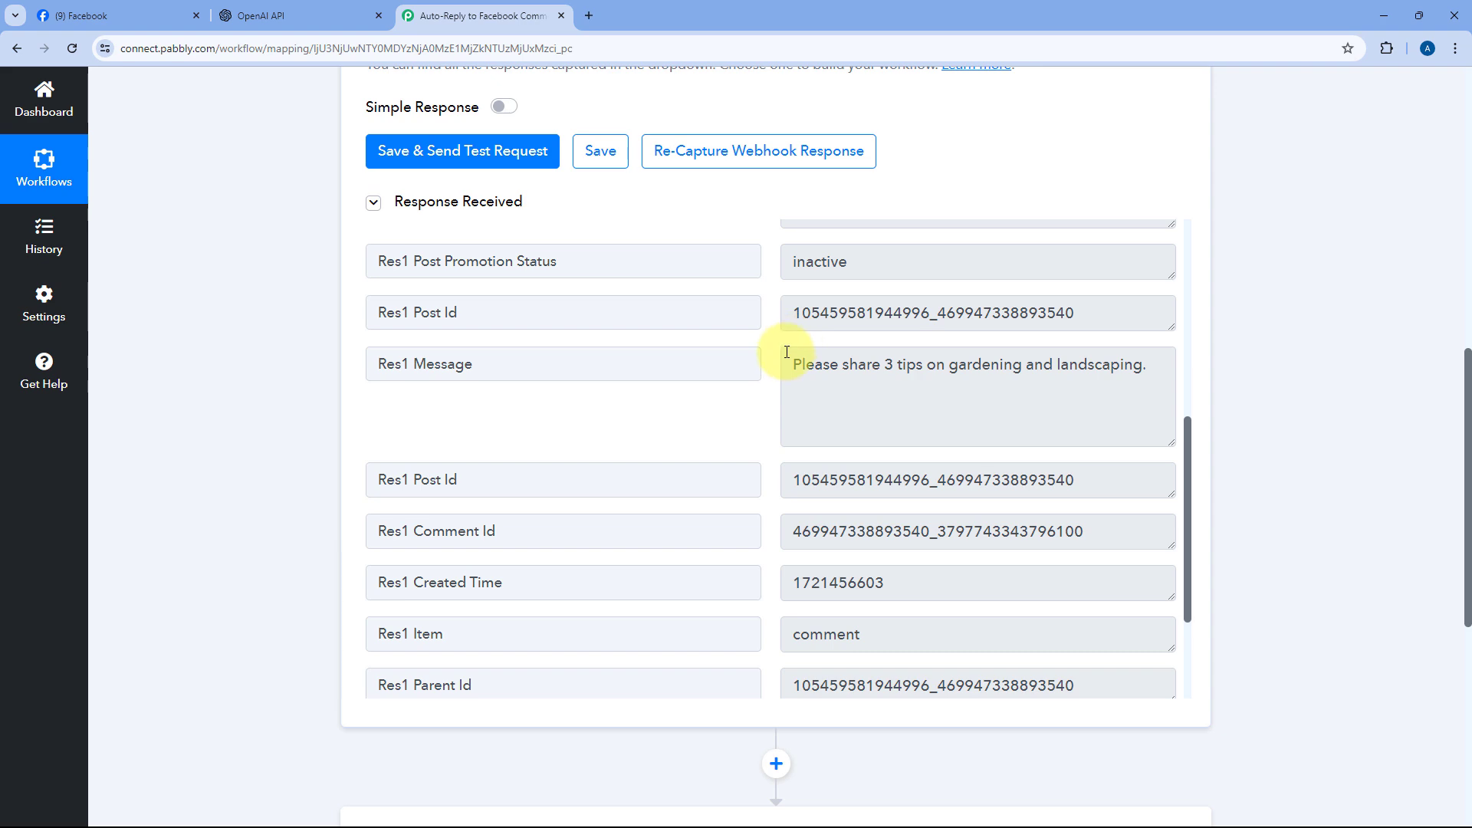
pyautogui.moveTo(789, 358); pyautogui.dragTo(1152, 372)
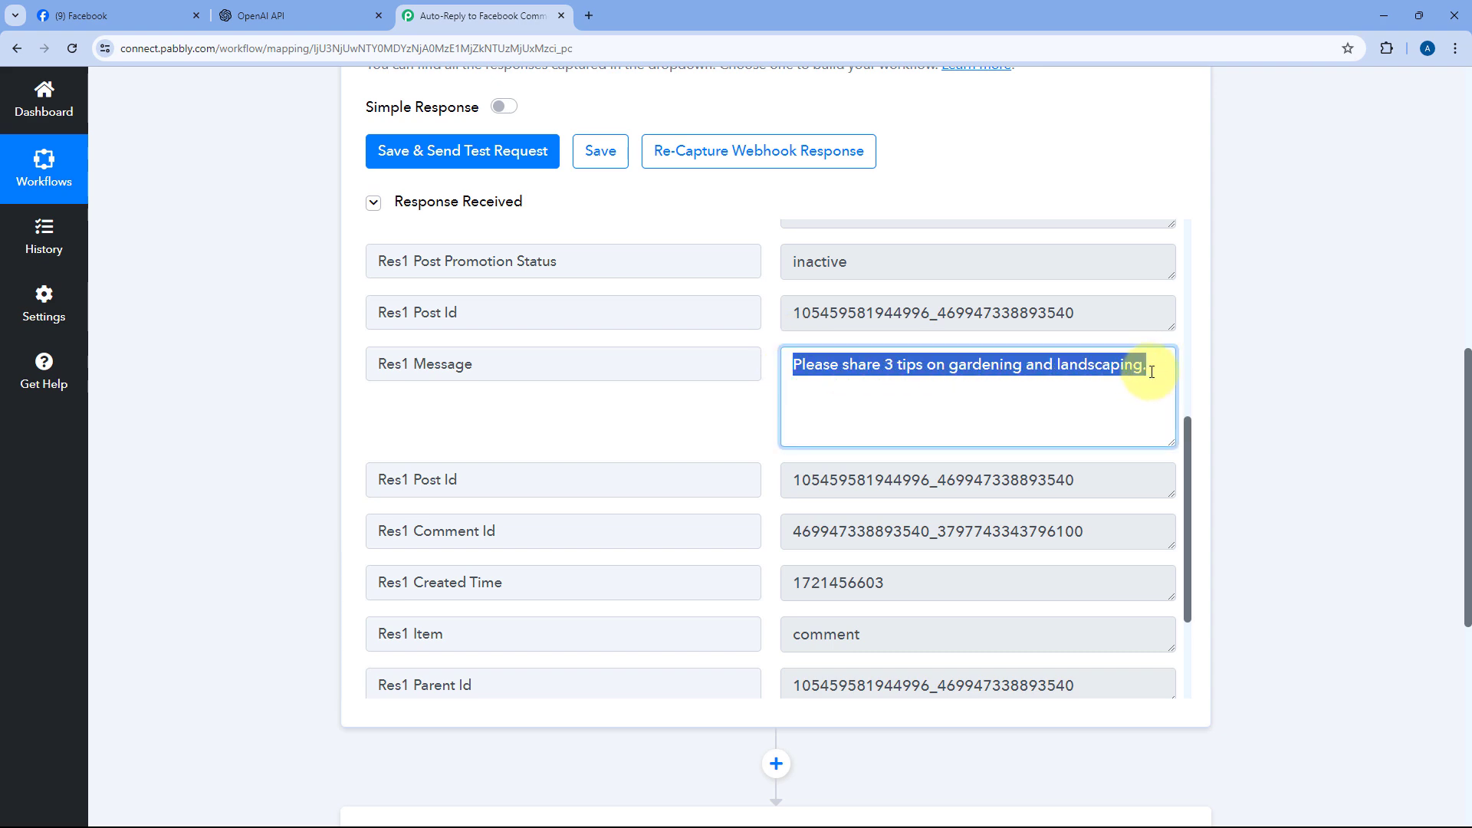
pyautogui.click(1152, 372)
pyautogui.scroll(-6, 352, 384)
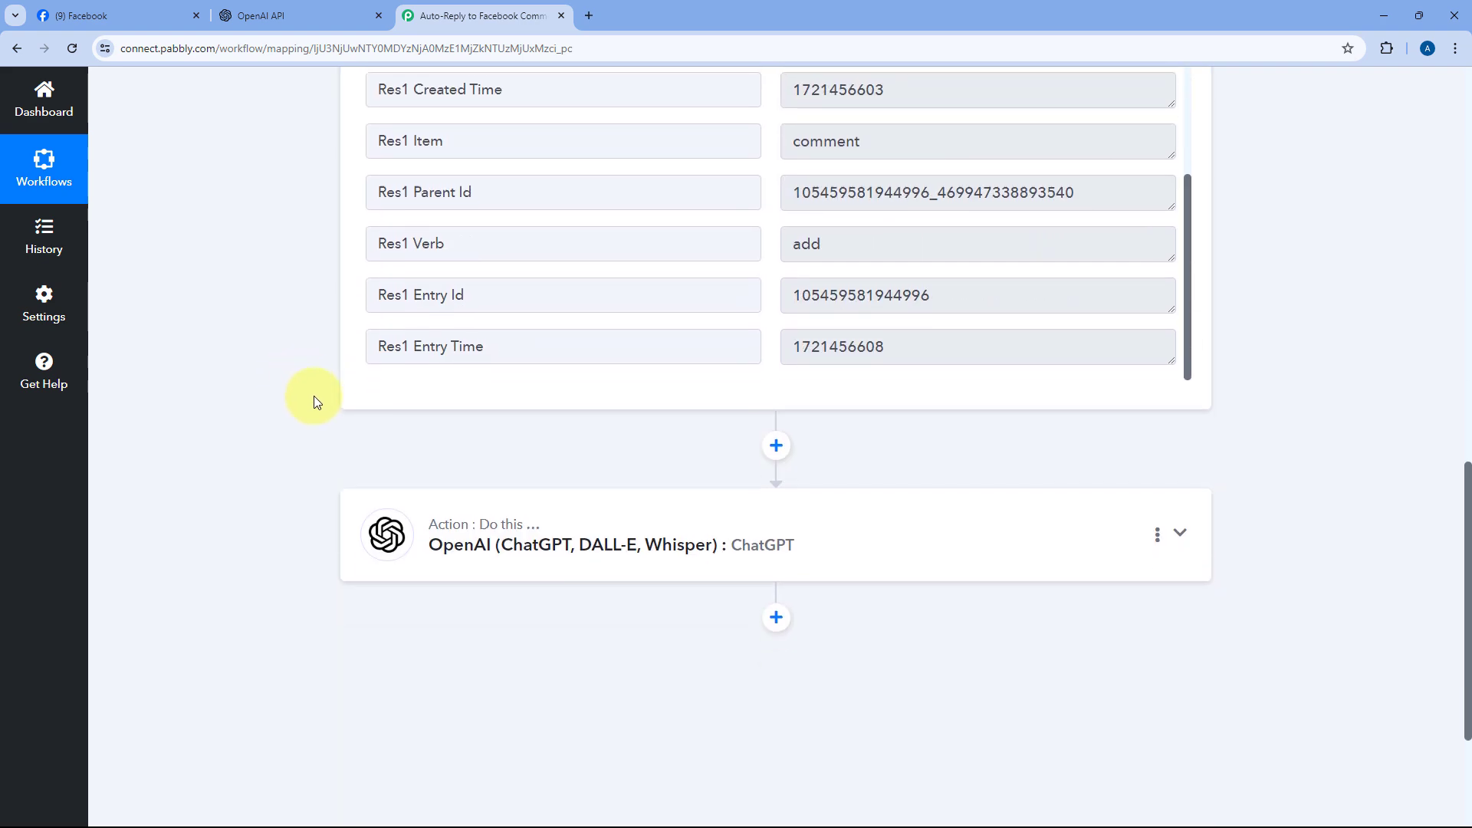
pyautogui.scroll(-3, 314, 396)
# - Map the New Comment trigger's Res1 Message after the Comment: label in the prompt
pyautogui.click(591, 302)
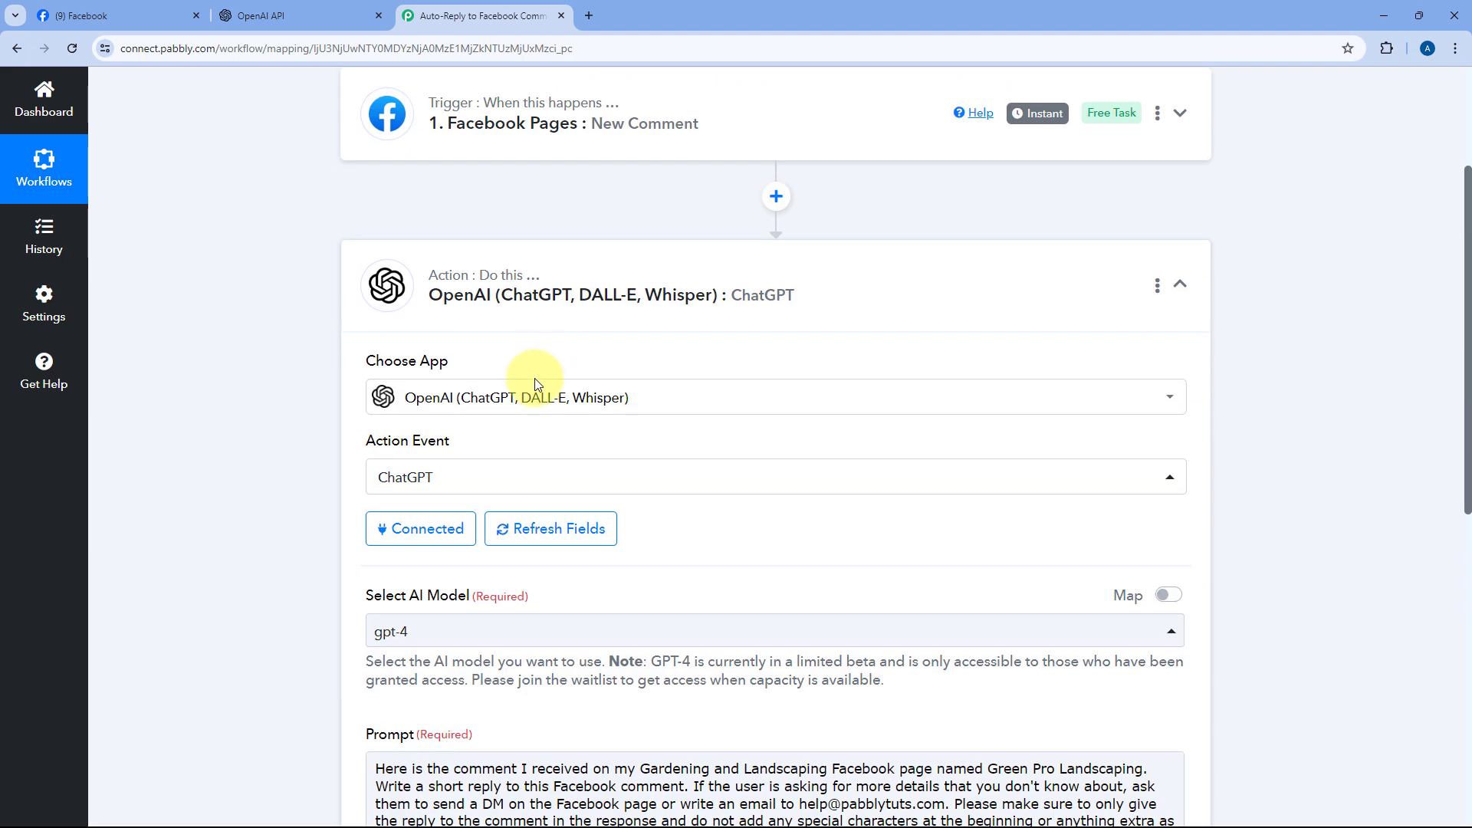
pyautogui.scroll(-8, 282, 385)
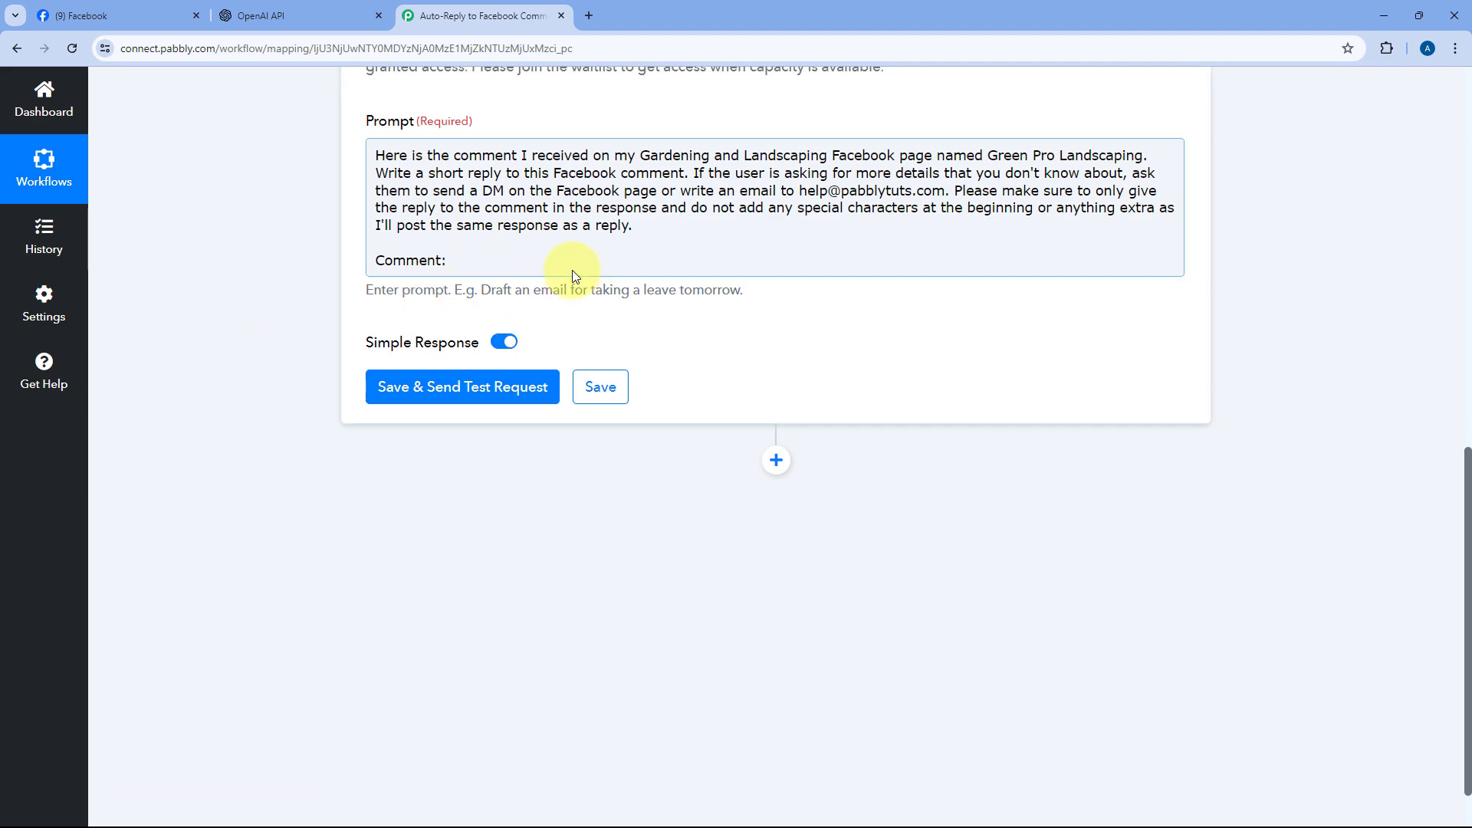
pyautogui.click(494, 260)
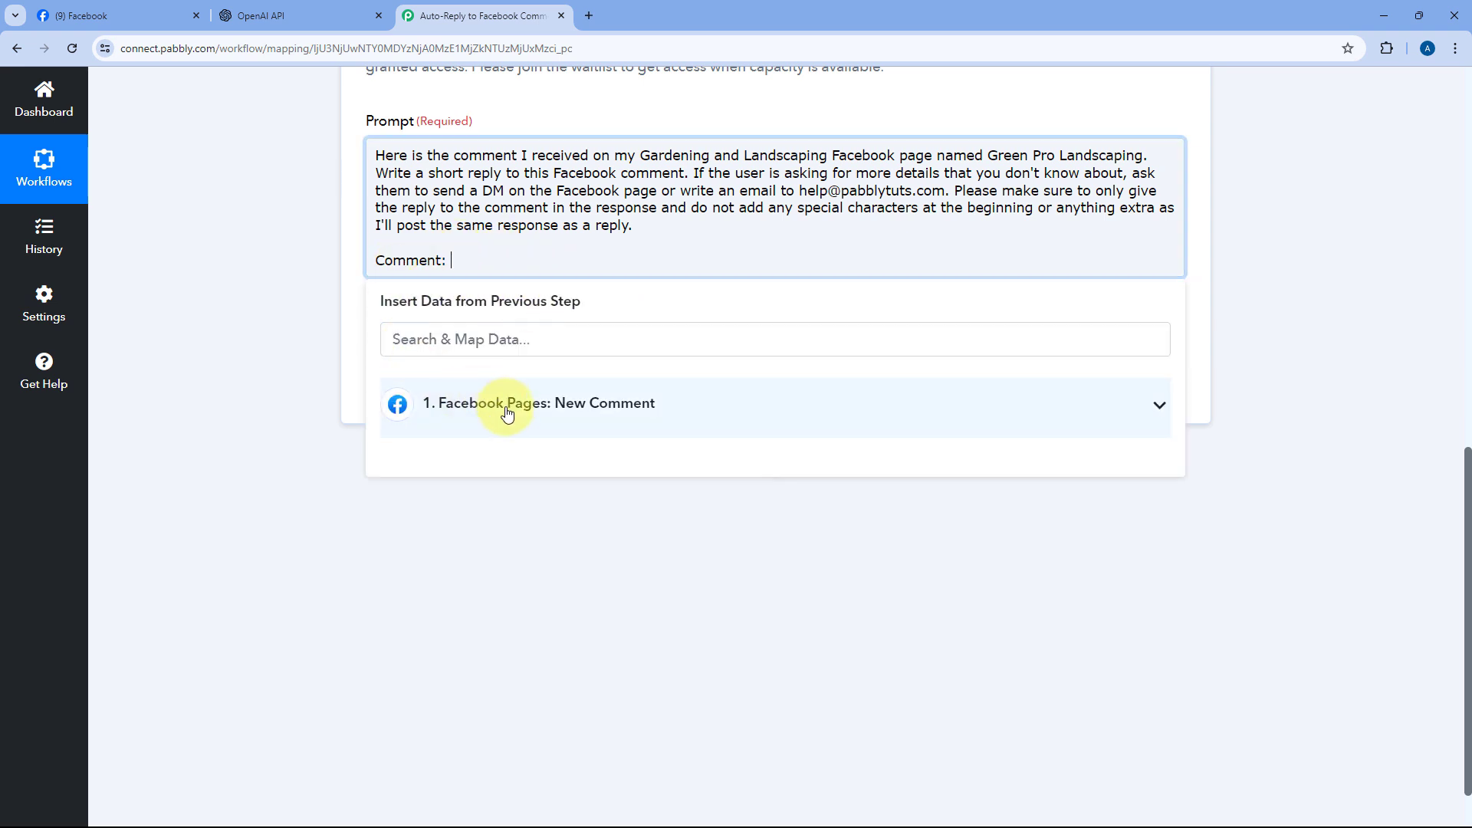
pyautogui.click(553, 406)
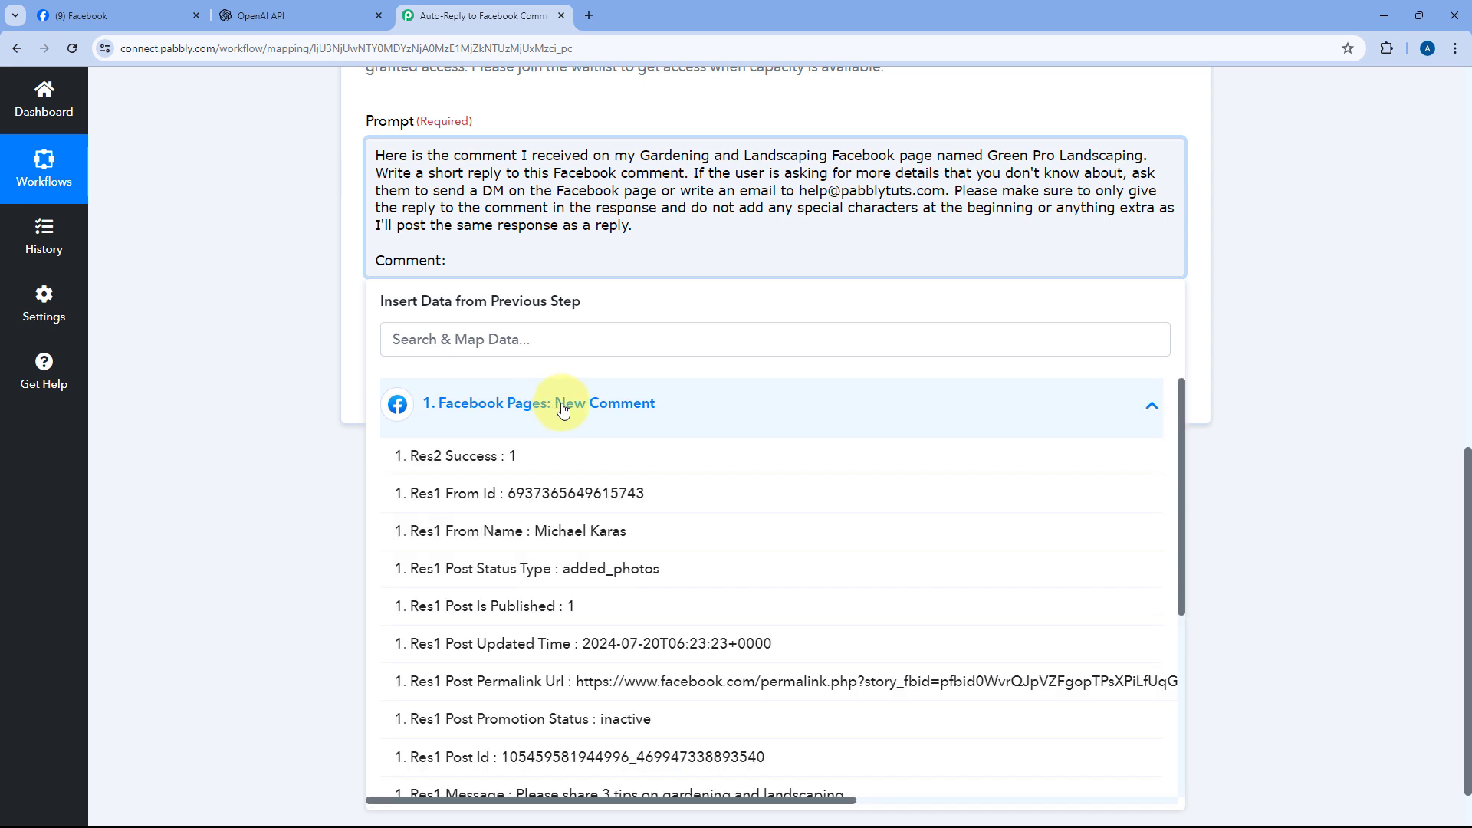
pyautogui.scroll(-1, 302, 407)
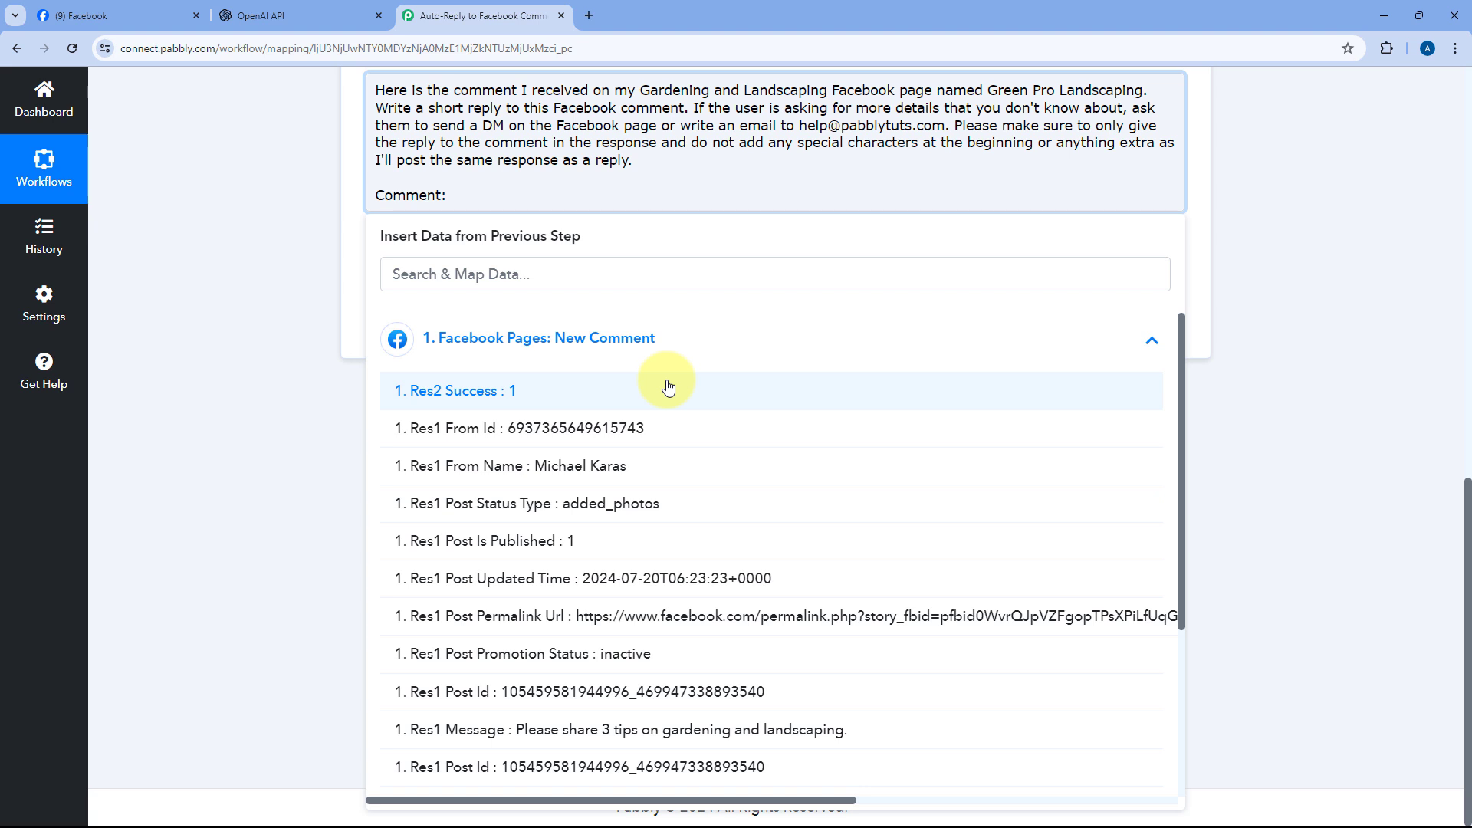
pyautogui.scroll(-2, 608, 422)
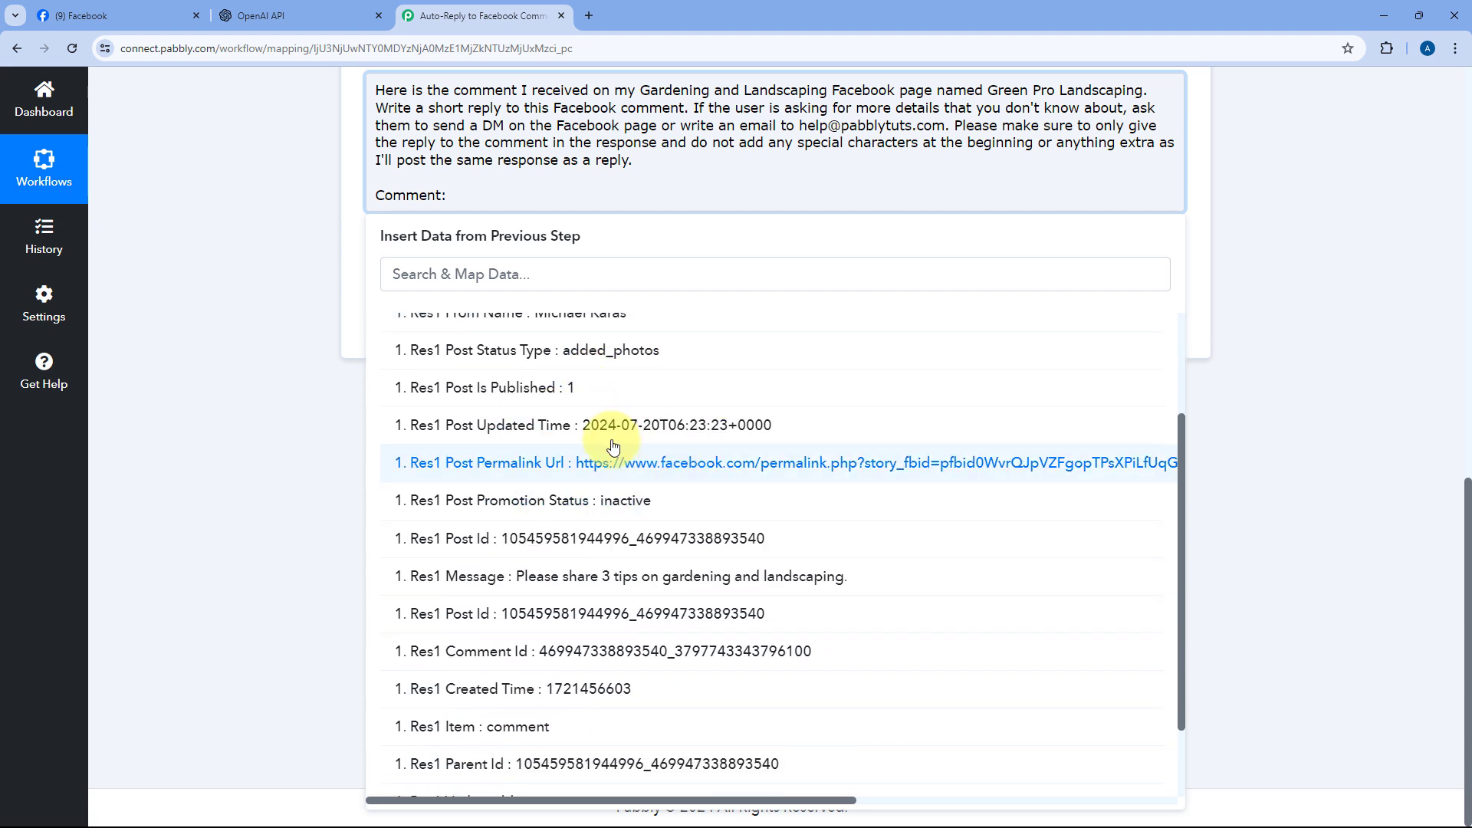
pyautogui.click(491, 580)
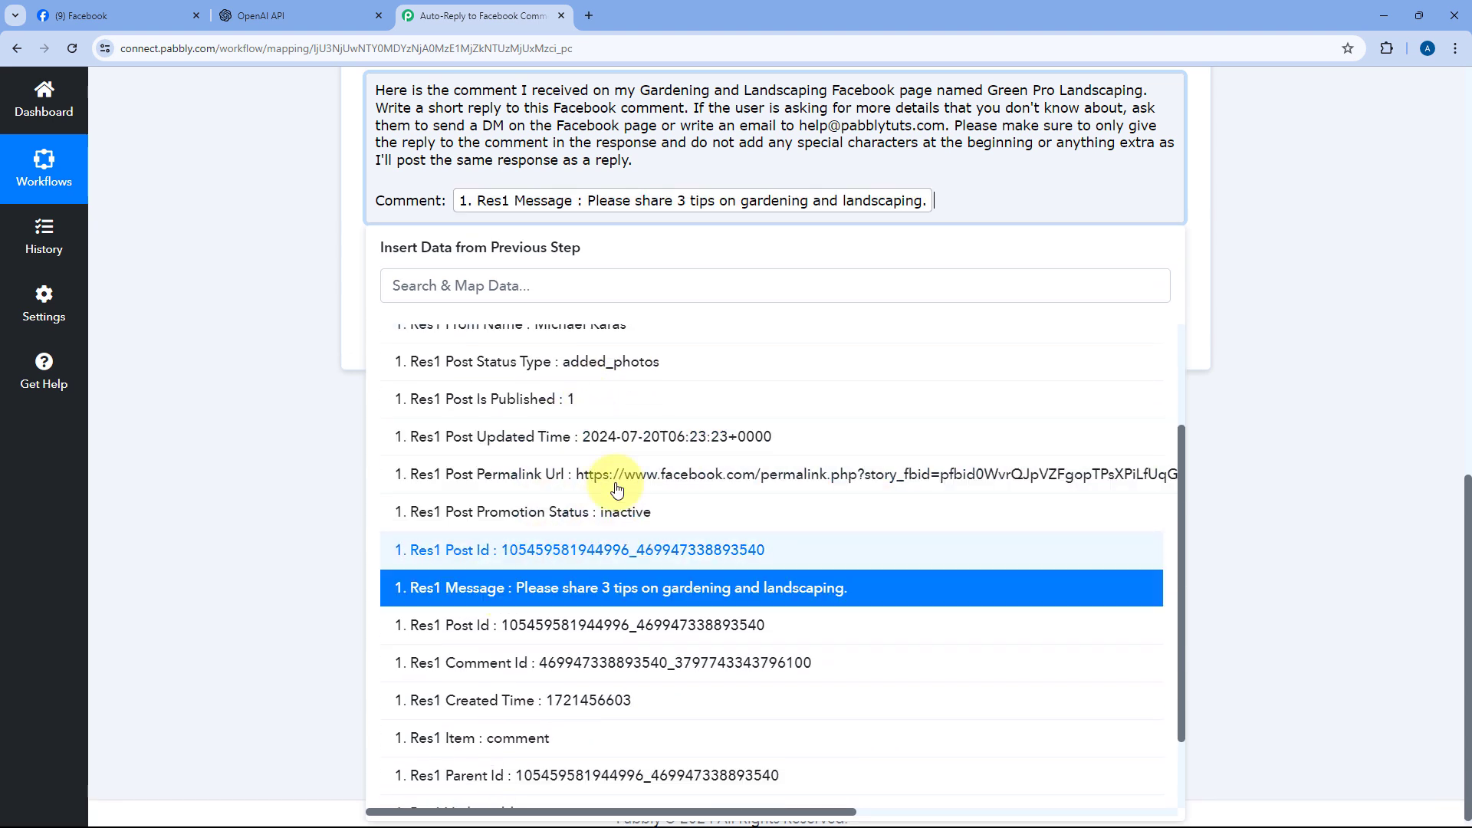
pyautogui.click(338, 212)
pyautogui.scroll(2, 320, 218)
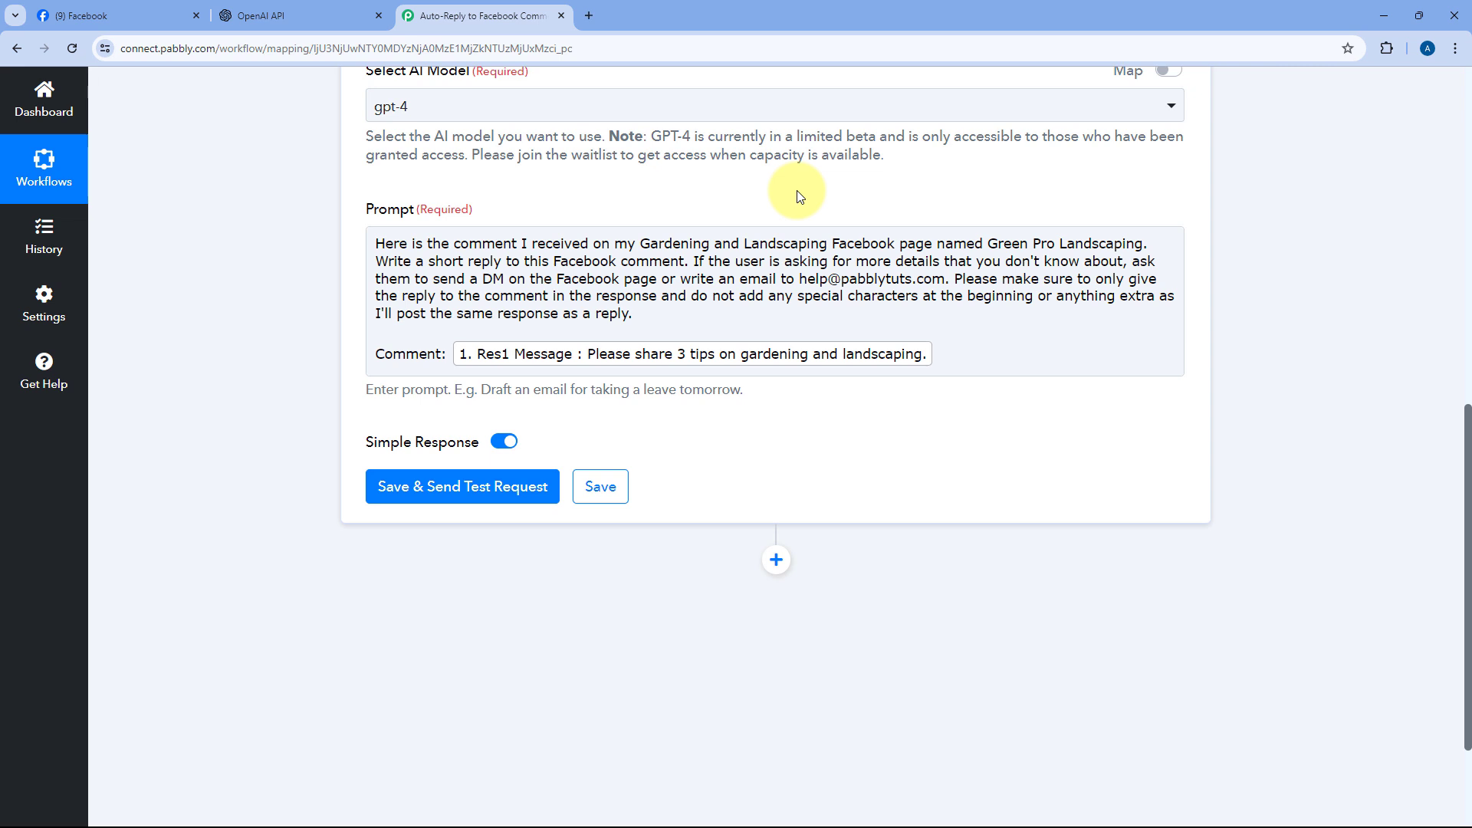
# - Add a User Name: line to the prompt, mapped to the trigger's Res1 From Name
pyautogui.click(988, 360)
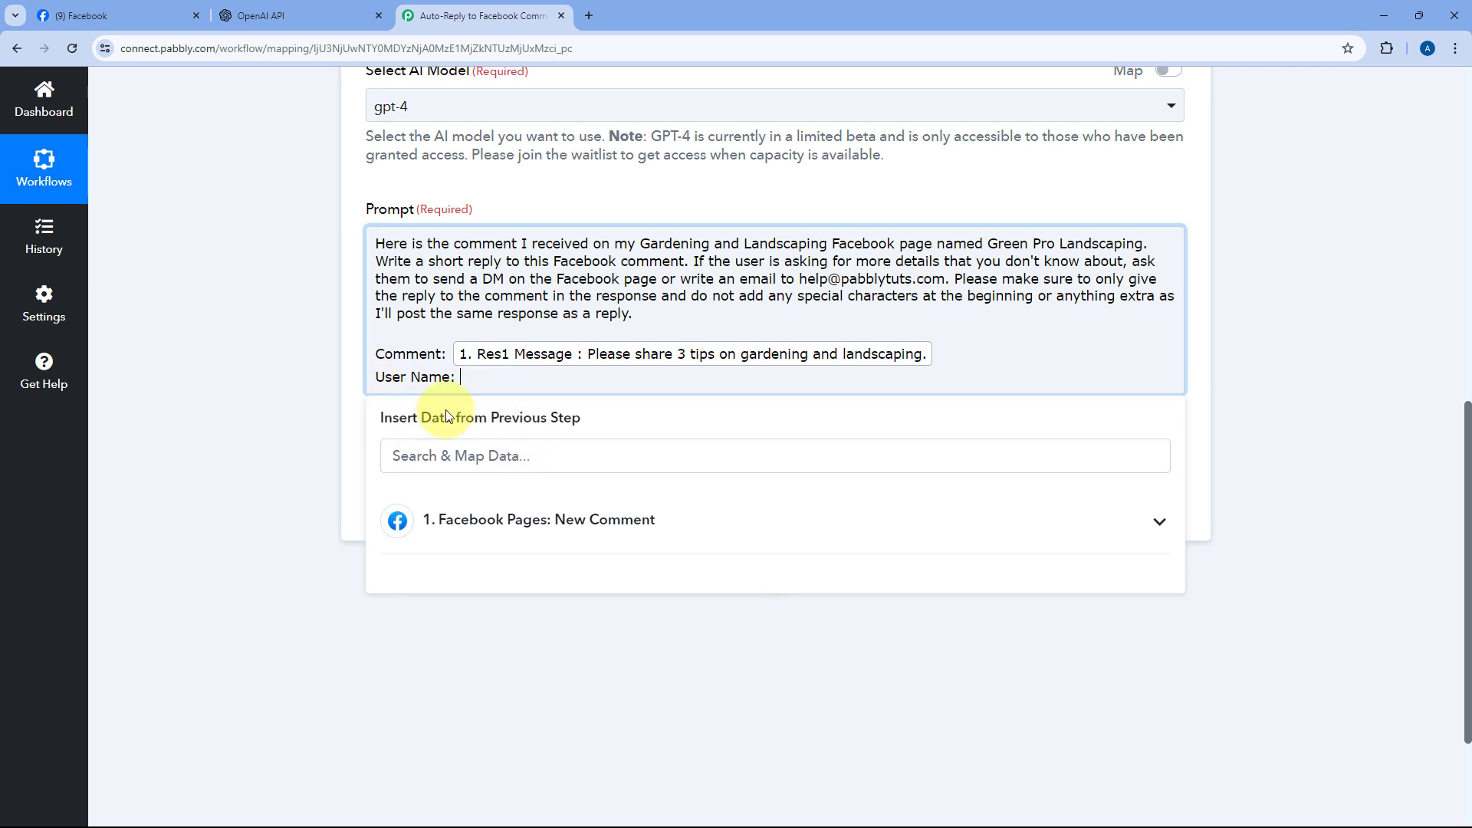
pyautogui.click(614, 506)
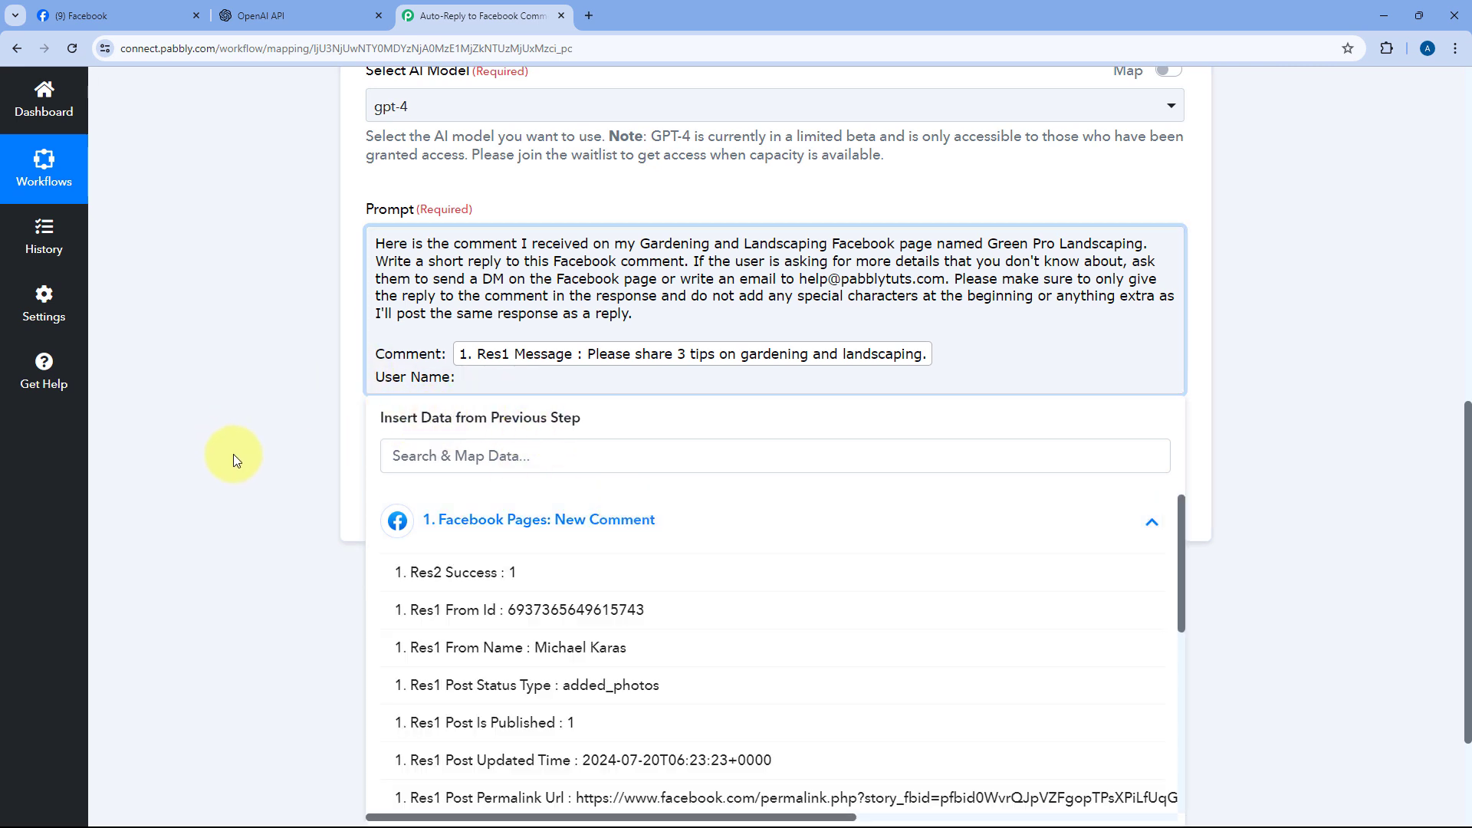
pyautogui.scroll(-1, 233, 454)
pyautogui.scroll(-1, 556, 528)
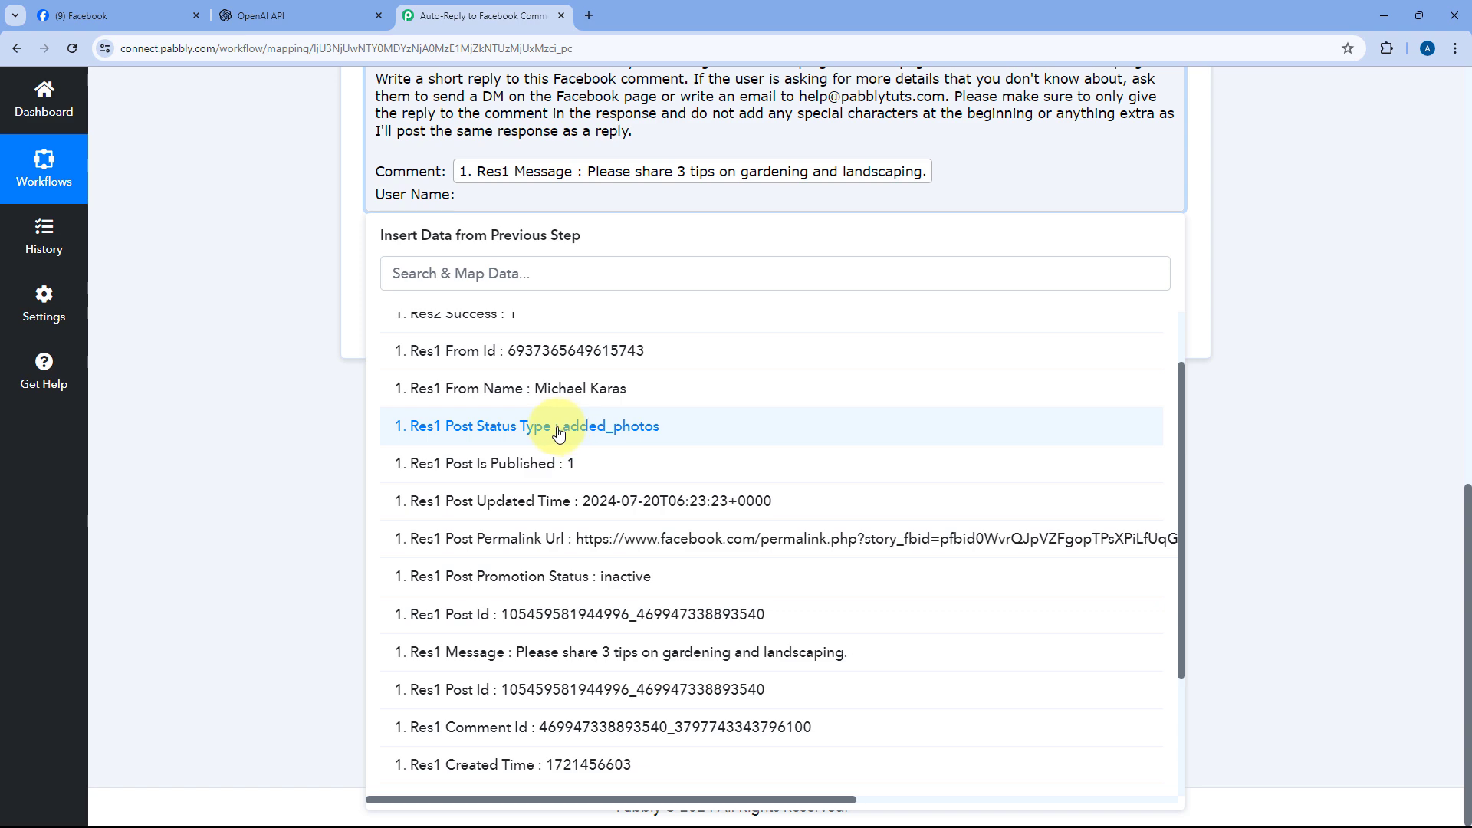
pyautogui.click(503, 392)
pyautogui.click(321, 187)
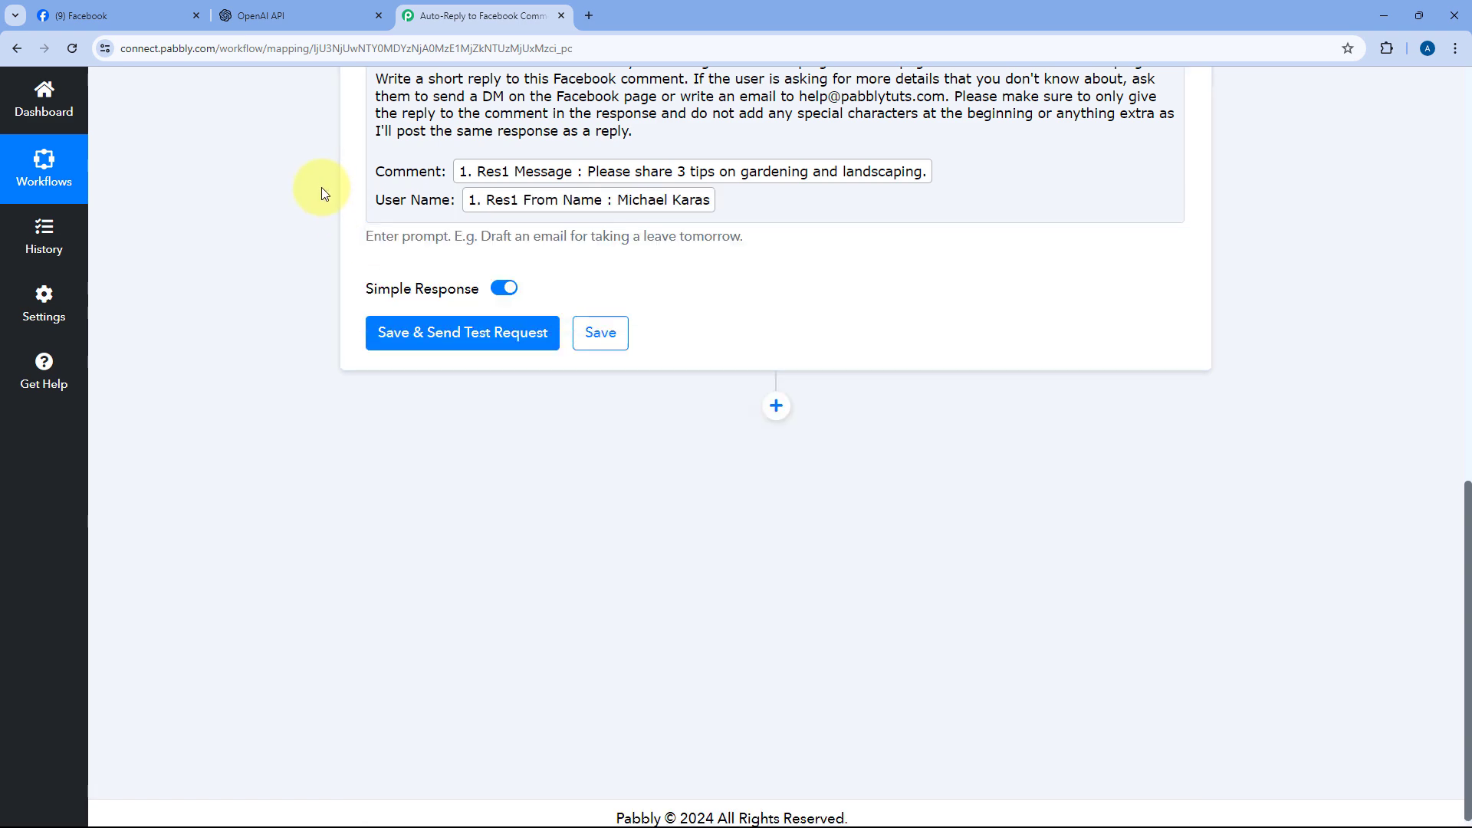
pyautogui.scroll(2, 330, 199)
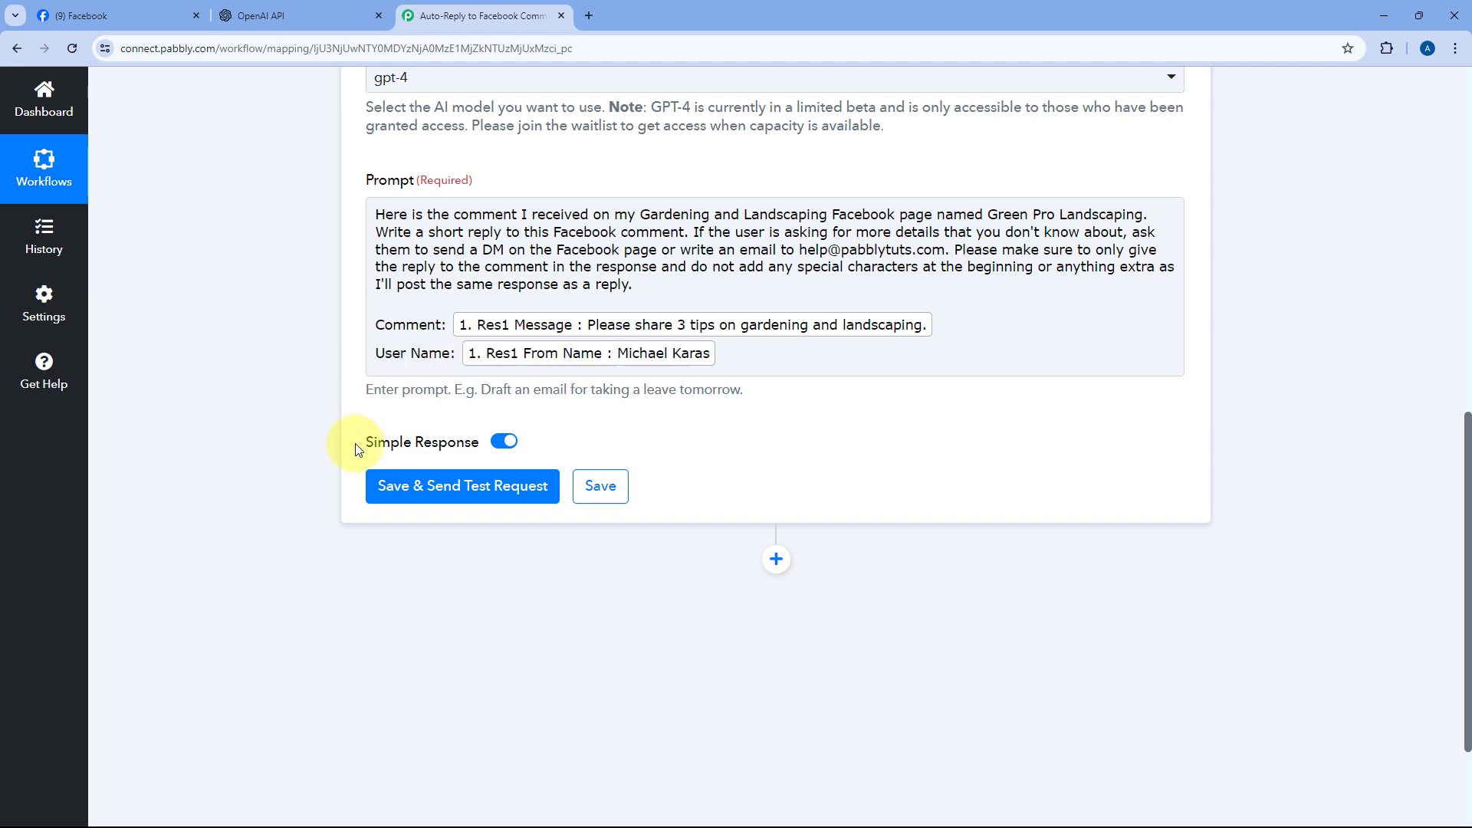
# - Save the ChatGPT step, run a test request and enlarge the reply box to read it
pyautogui.click(466, 490)
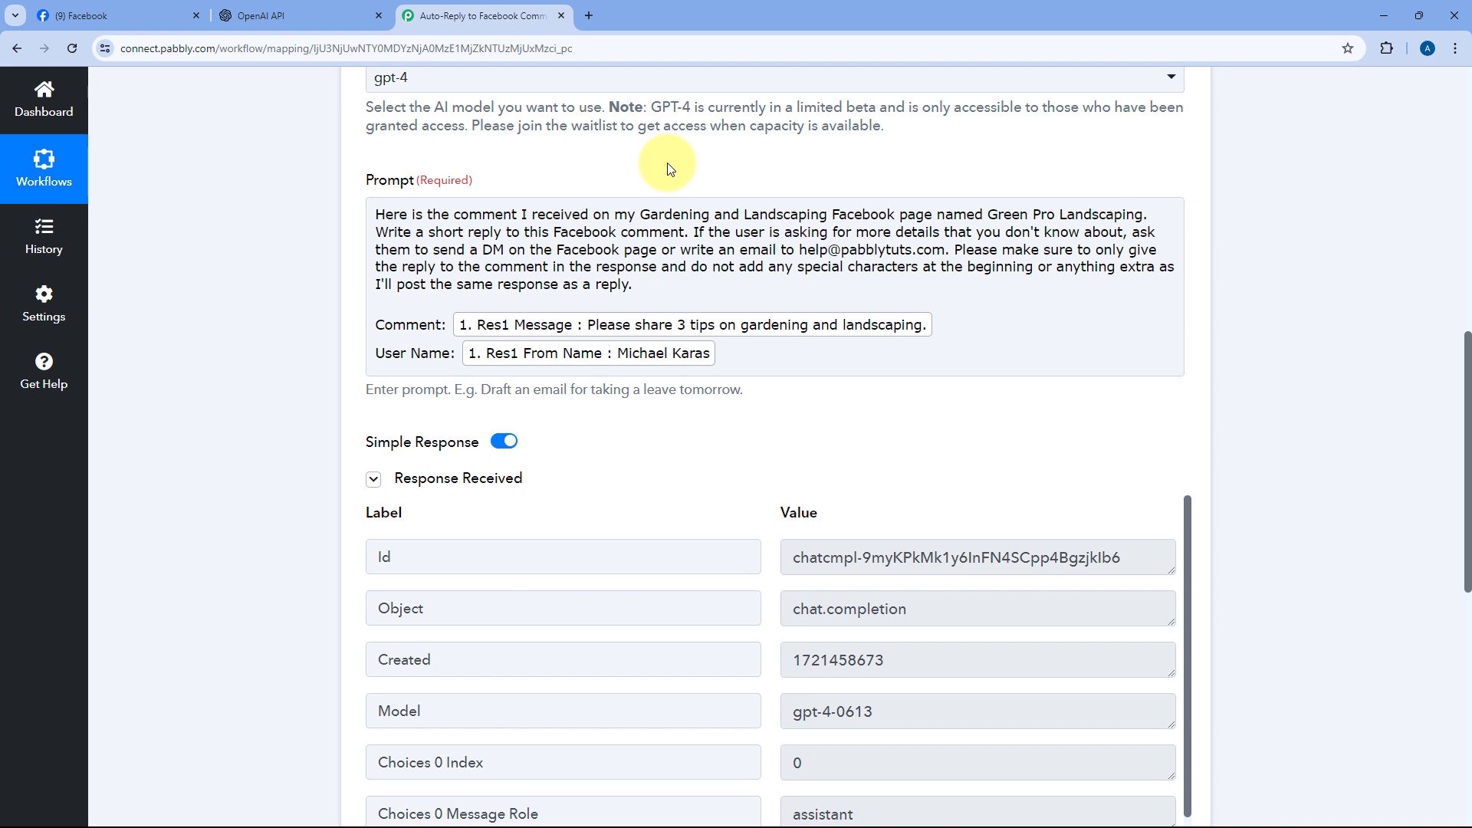
pyautogui.scroll(-3, 644, 312)
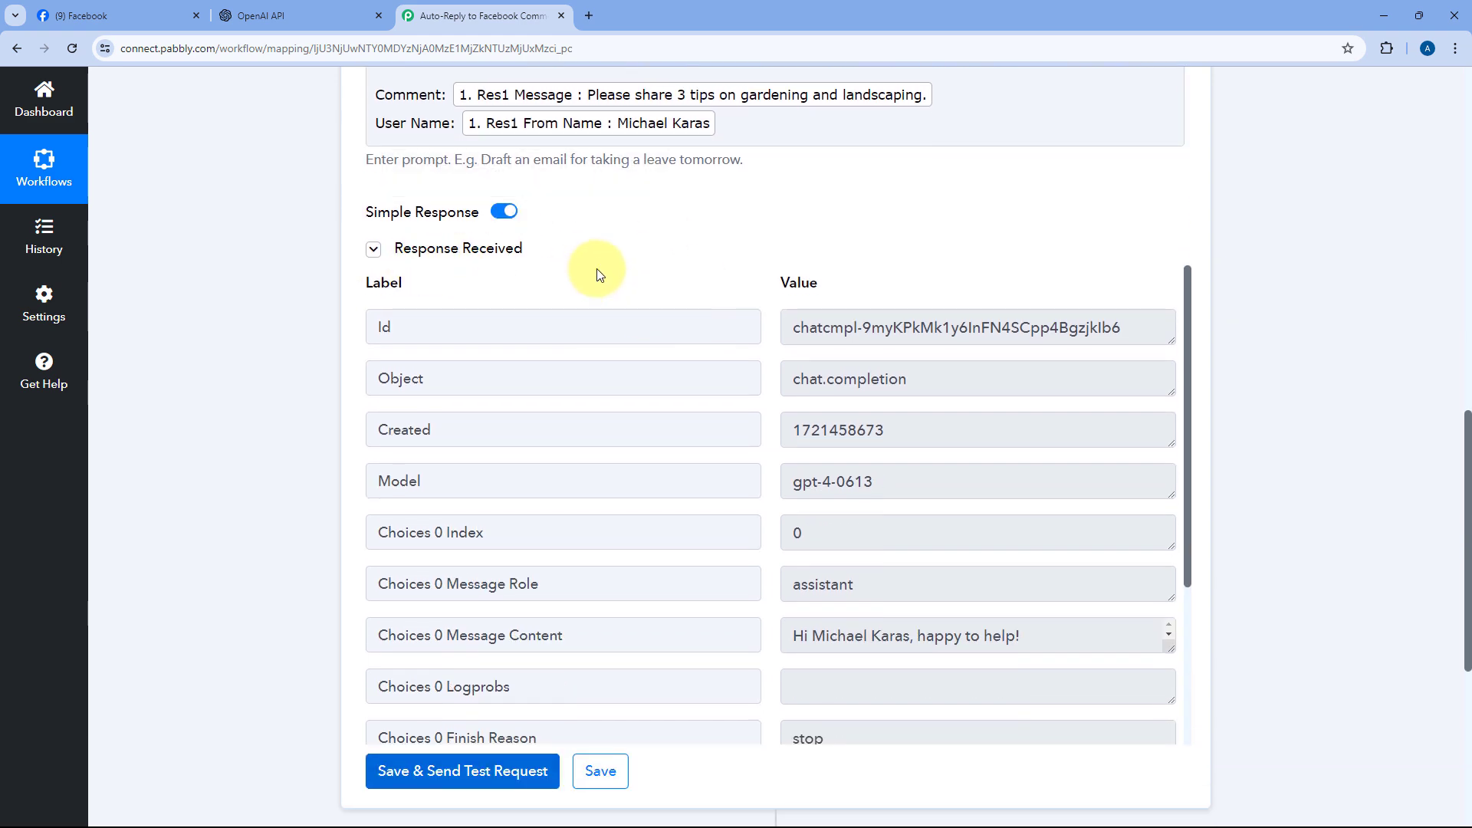
pyautogui.scroll(-3, 728, 305)
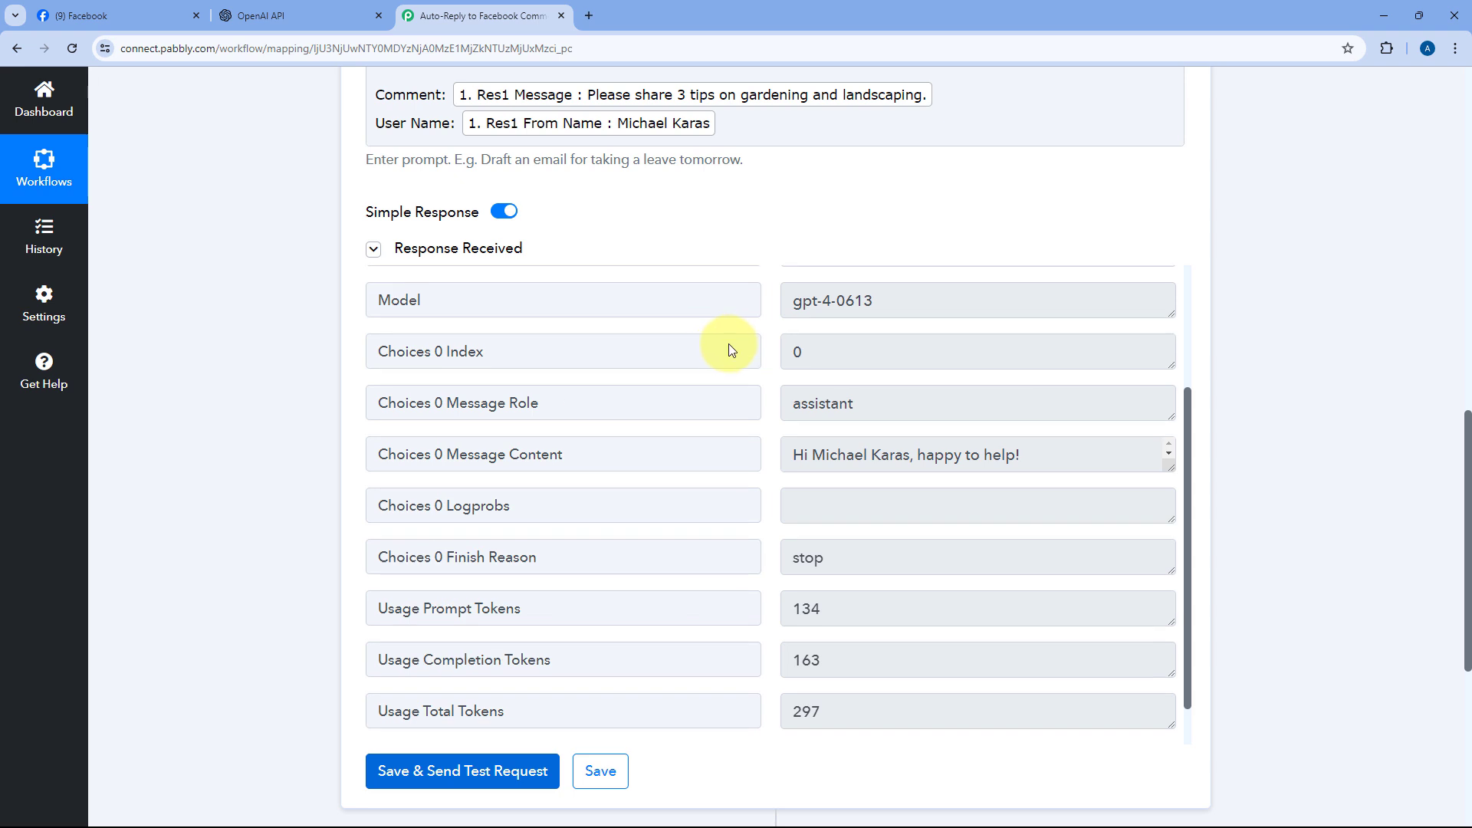
pyautogui.moveTo(565, 405); pyautogui.dragTo(447, 405)
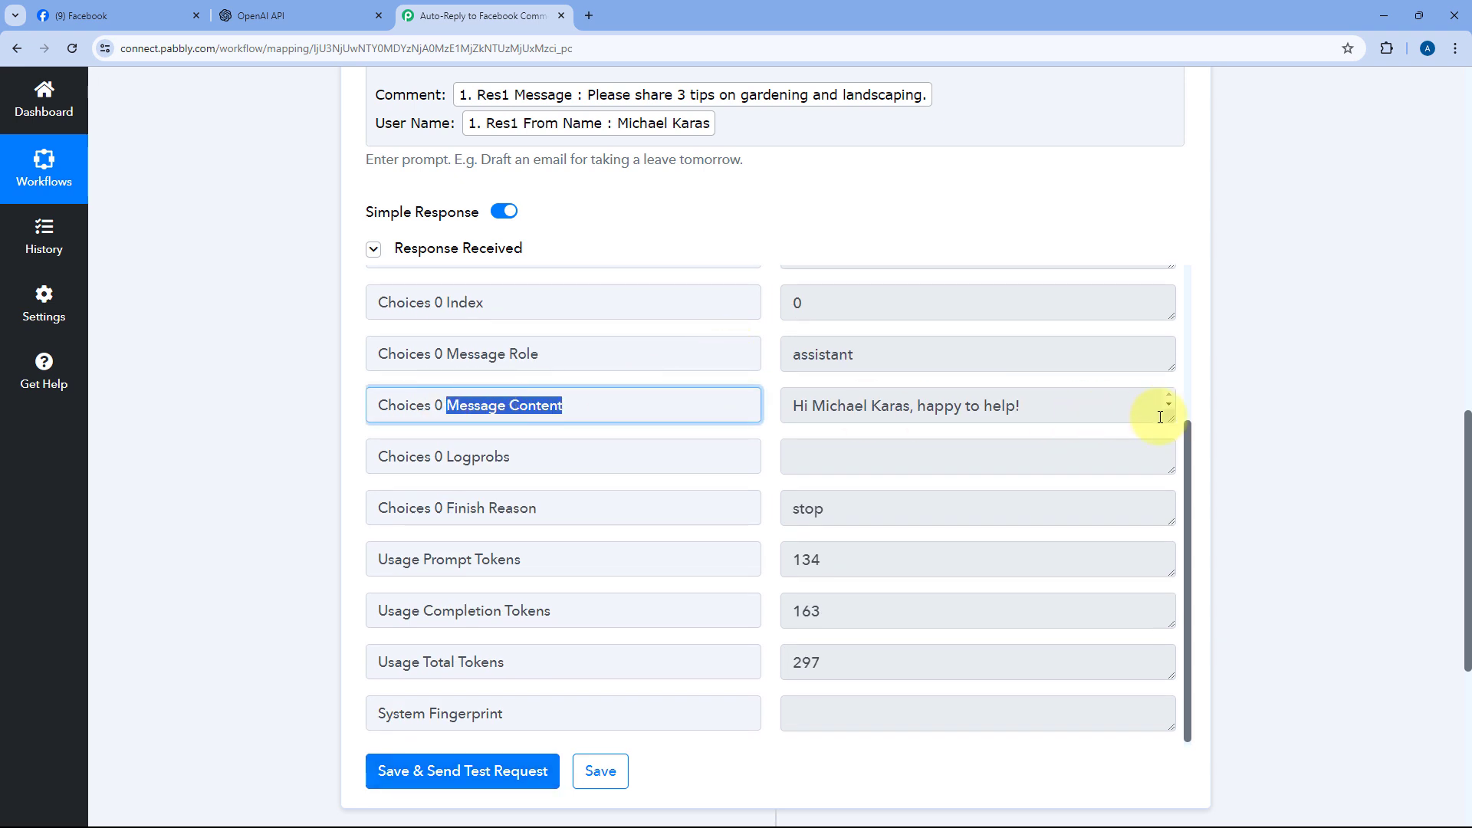
pyautogui.moveTo(1167, 417); pyautogui.dragTo(1170, 699)
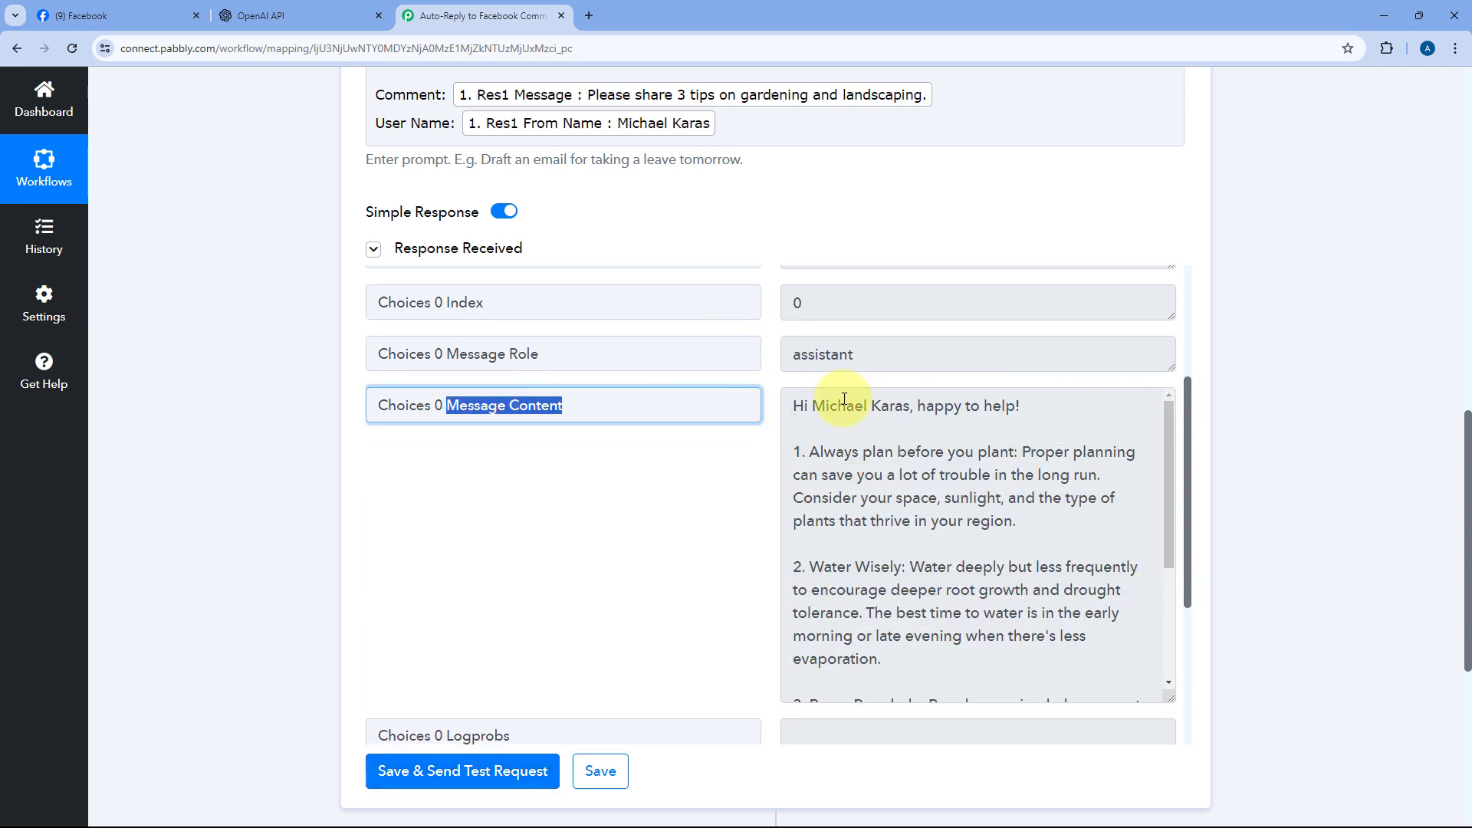
pyautogui.scroll(-1, 890, 407)
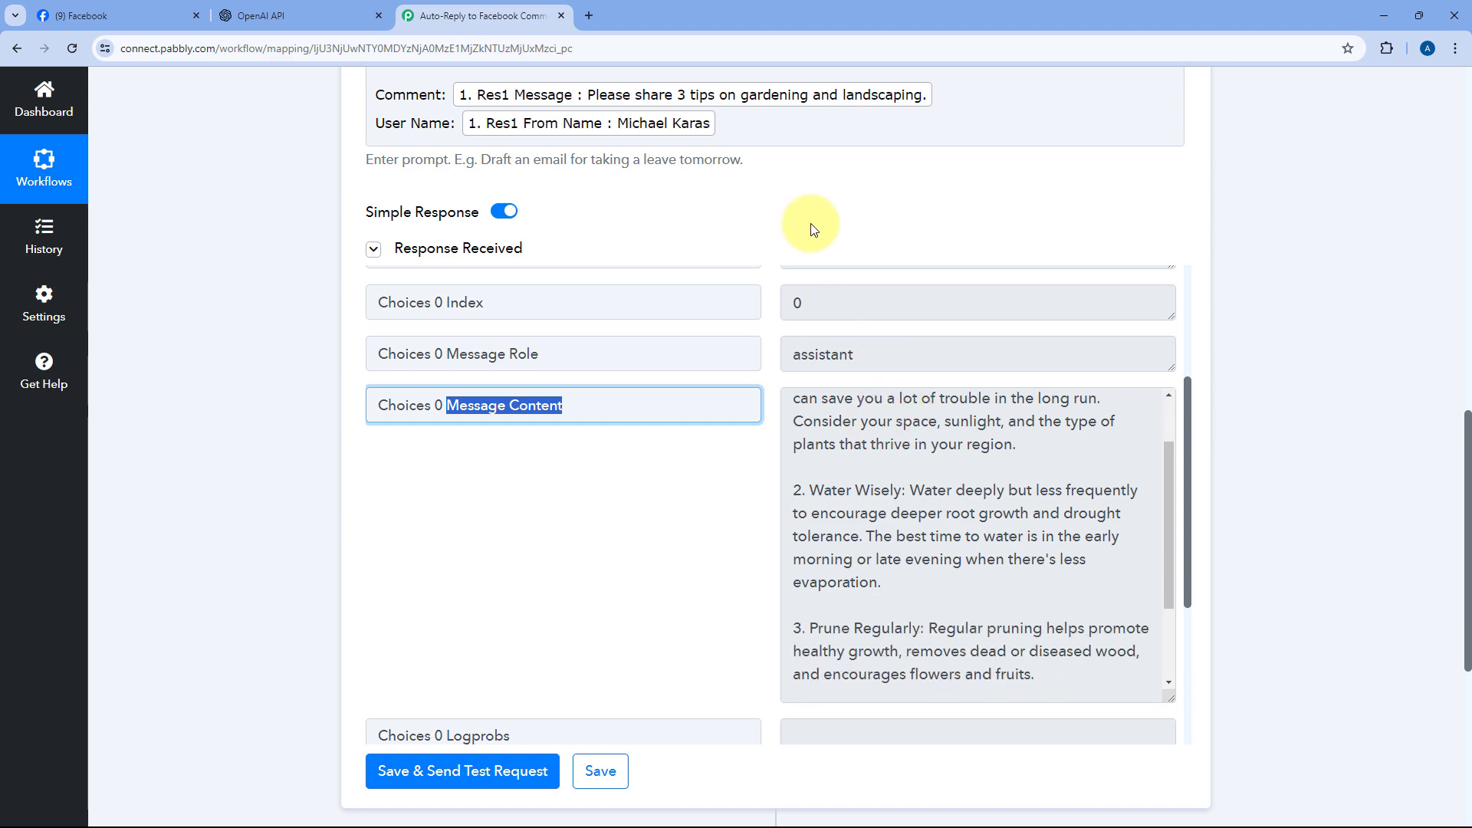
# - Compare the generated reply with the original Facebook comment and review the full response
pyautogui.click(115, 16)
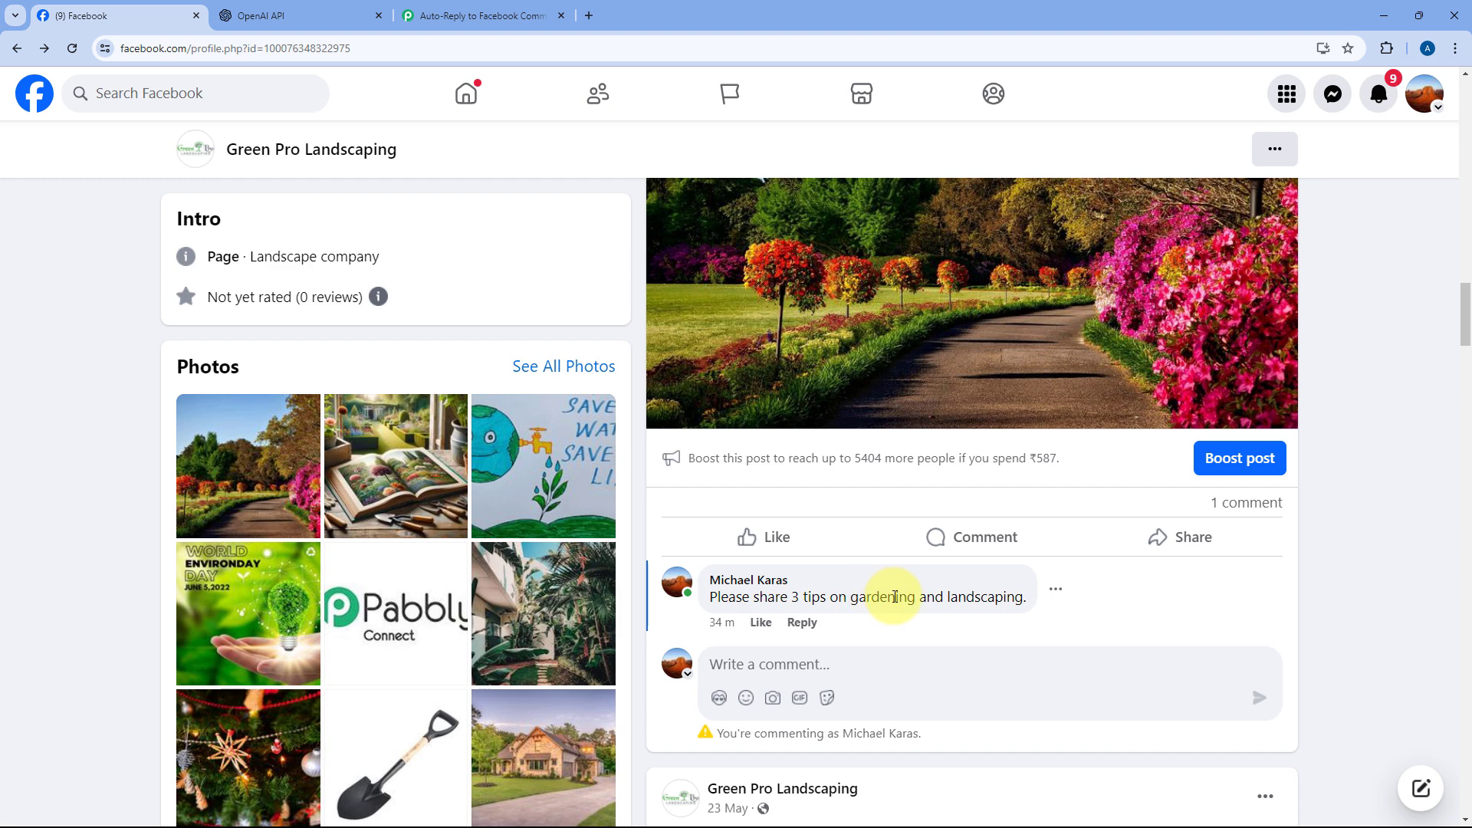
pyautogui.click(483, 15)
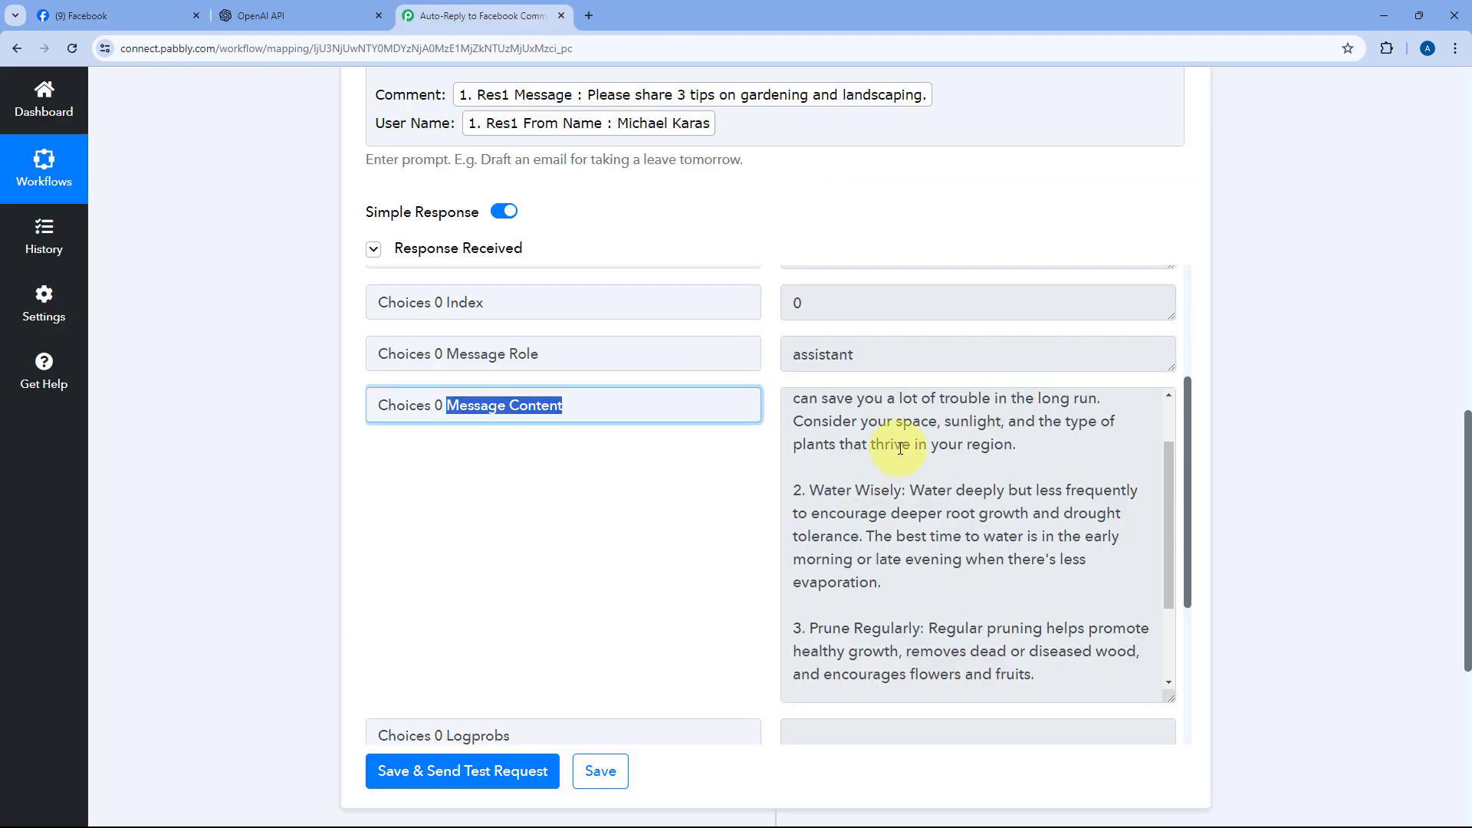
pyautogui.scroll(-2, 901, 451)
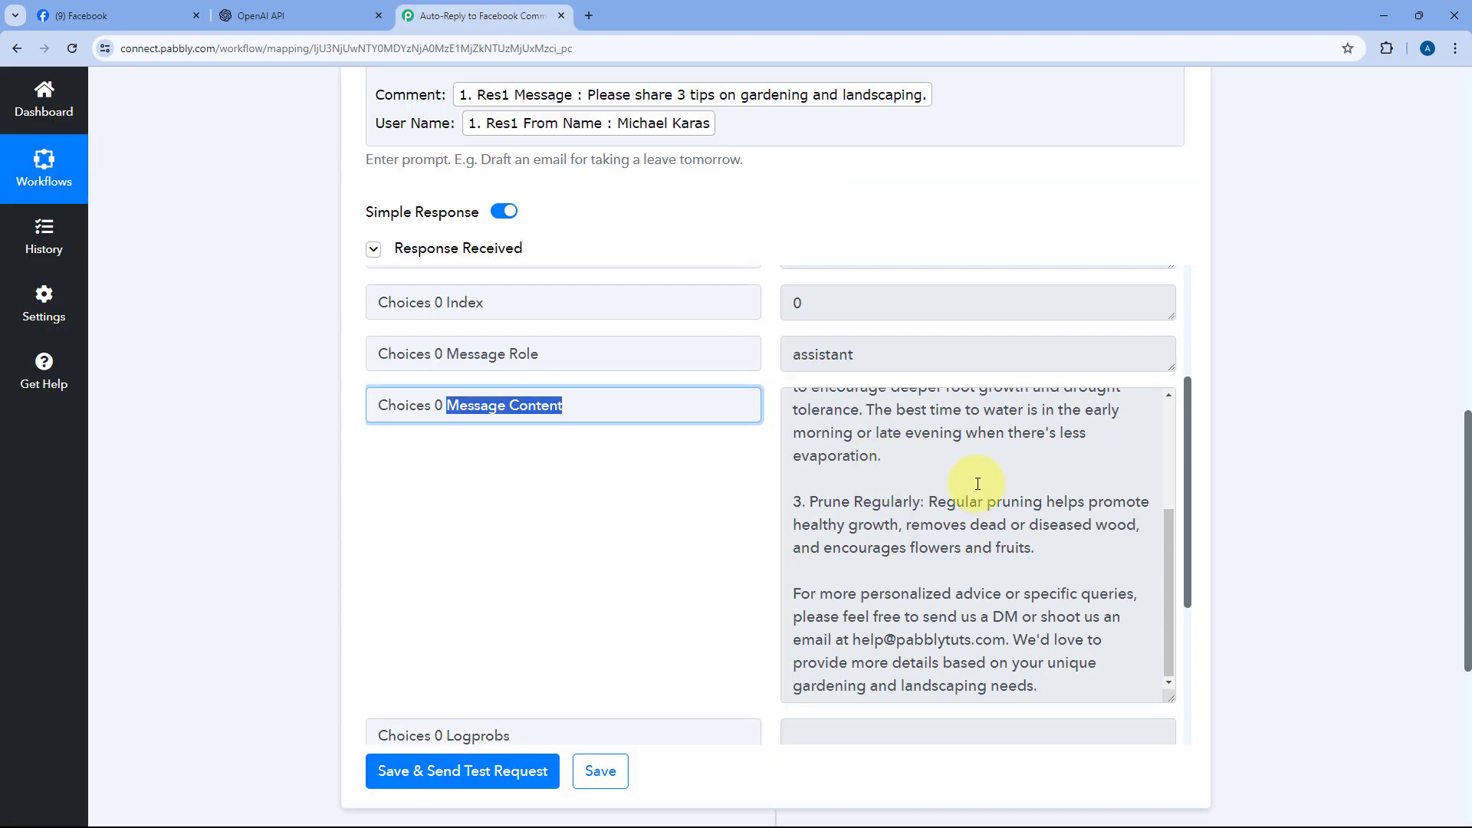
pyautogui.scroll(5, 882, 460)
pyautogui.scroll(-8, 848, 606)
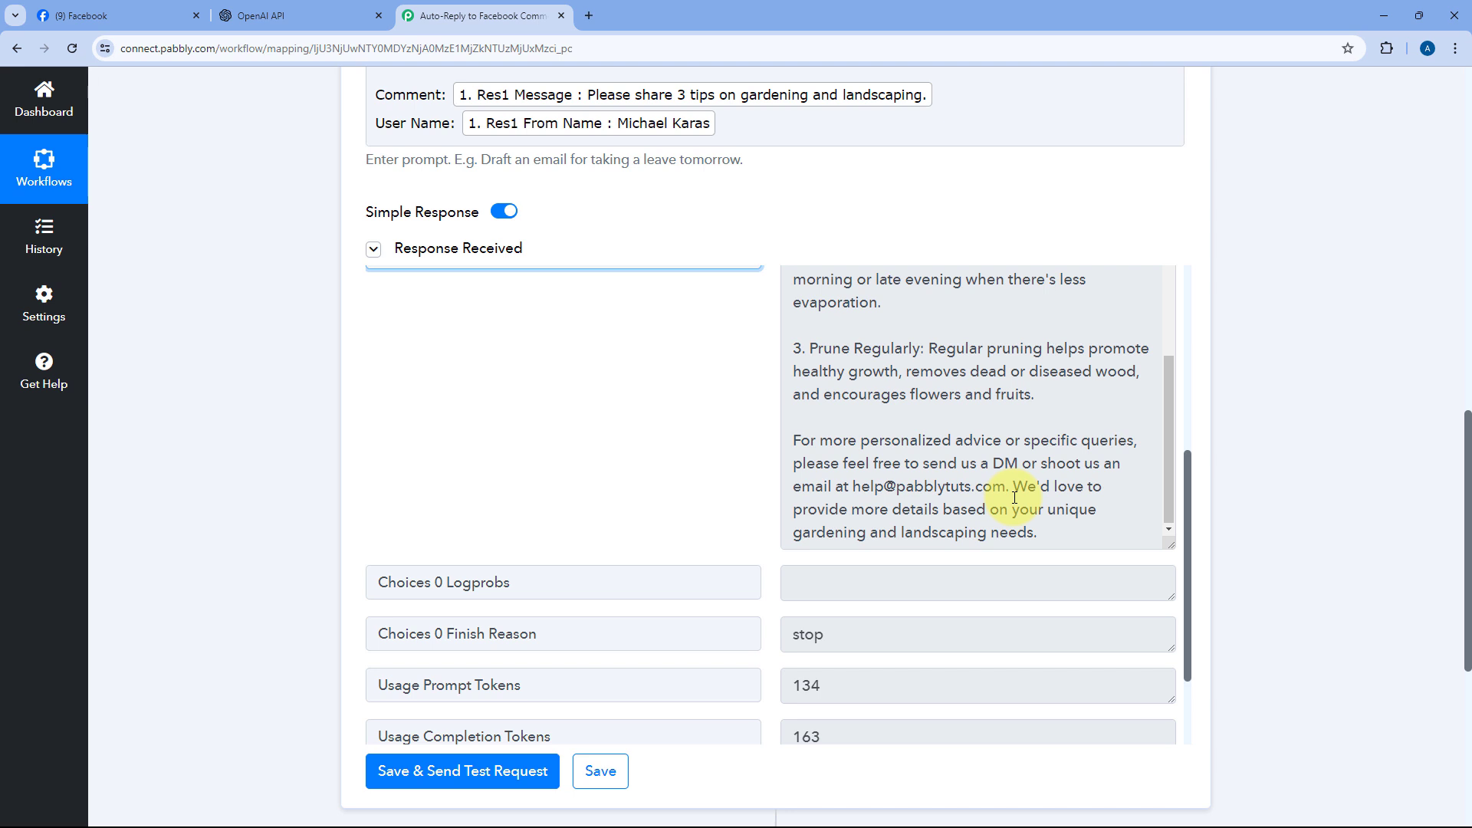
pyautogui.scroll(6, 936, 383)
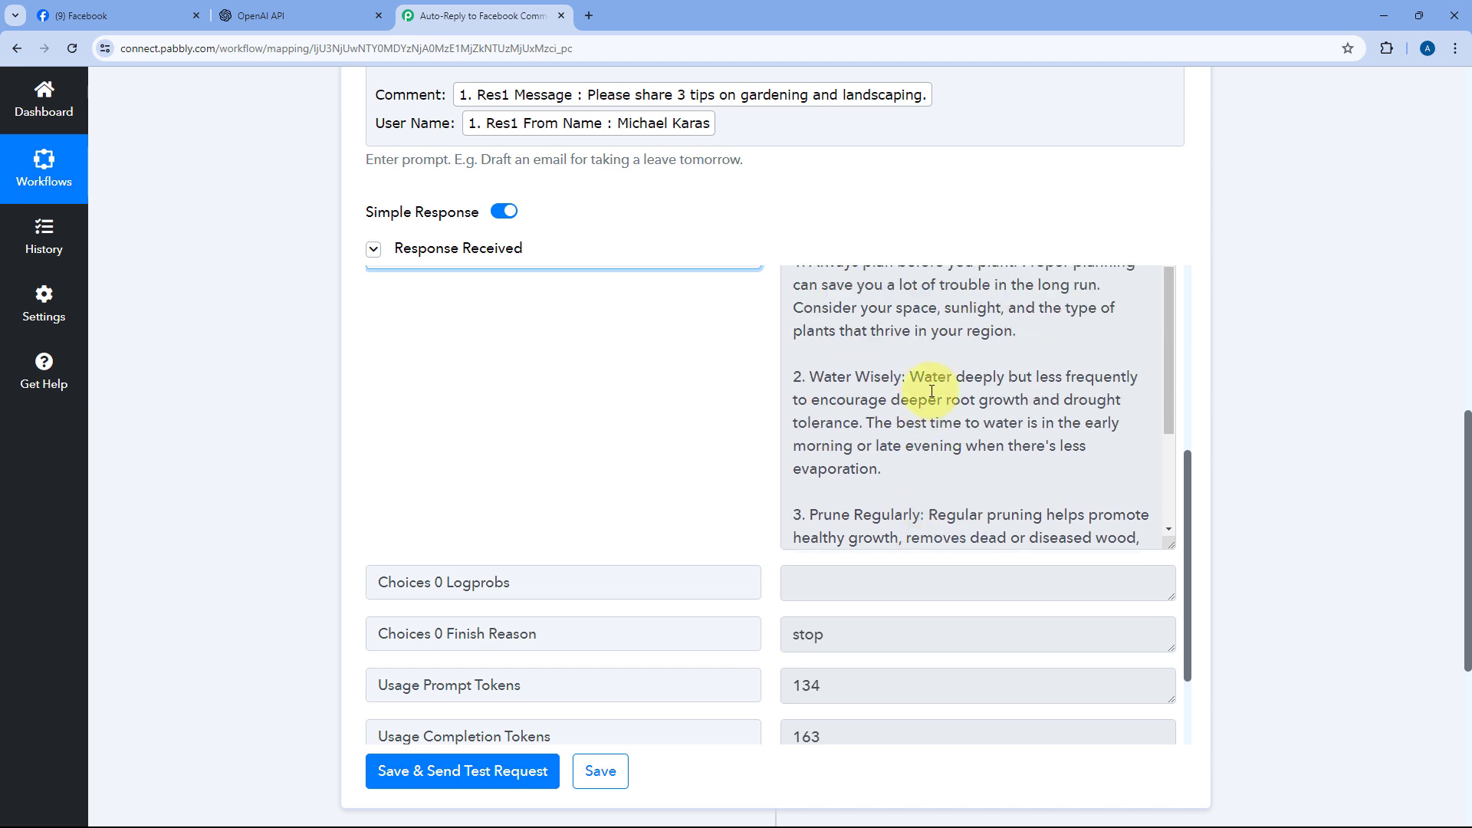
pyautogui.click(775, 393)
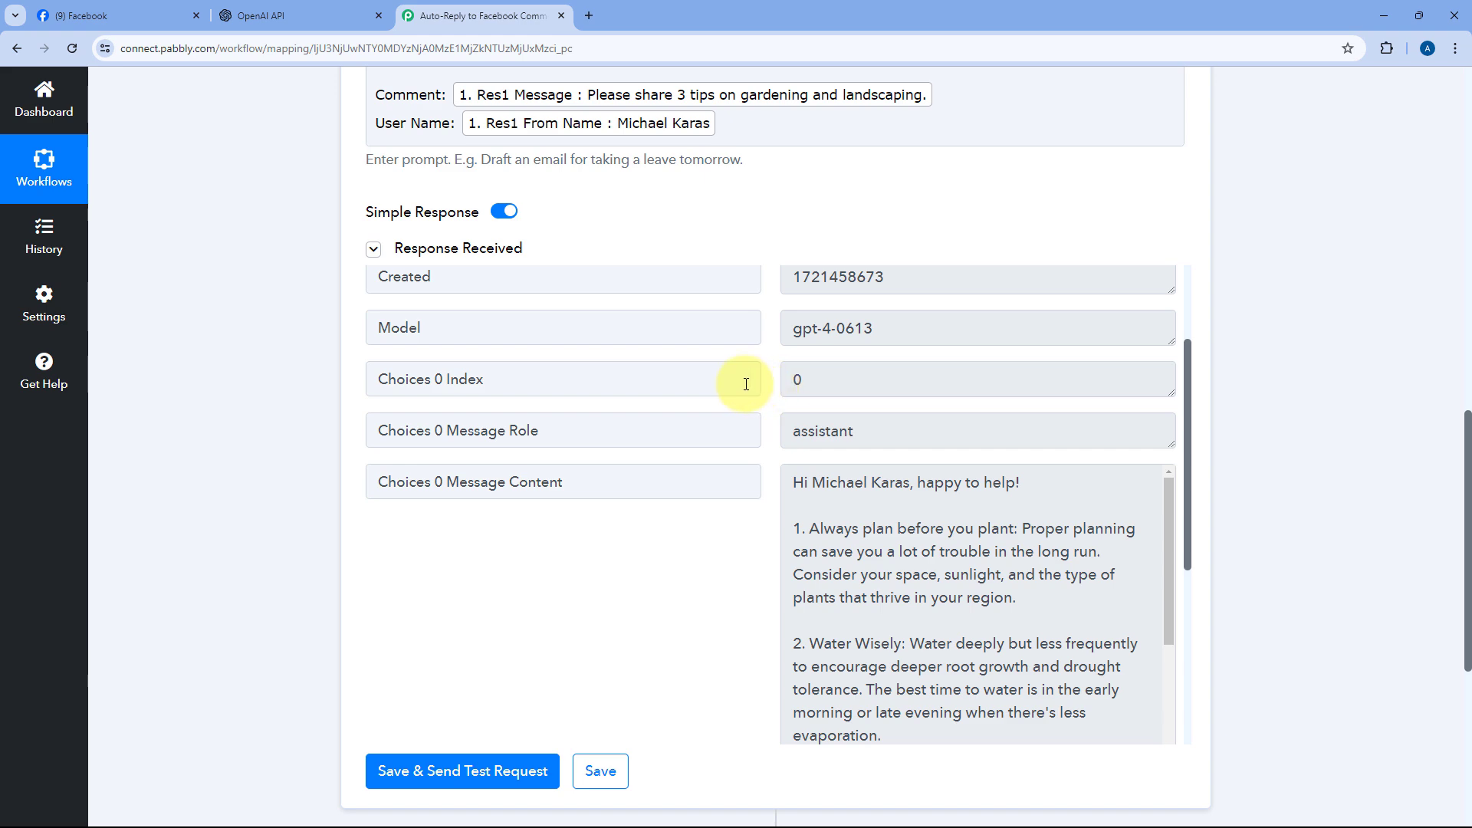
pyautogui.scroll(-2, 747, 380)
pyautogui.moveTo(791, 322); pyautogui.dragTo(1093, 684)
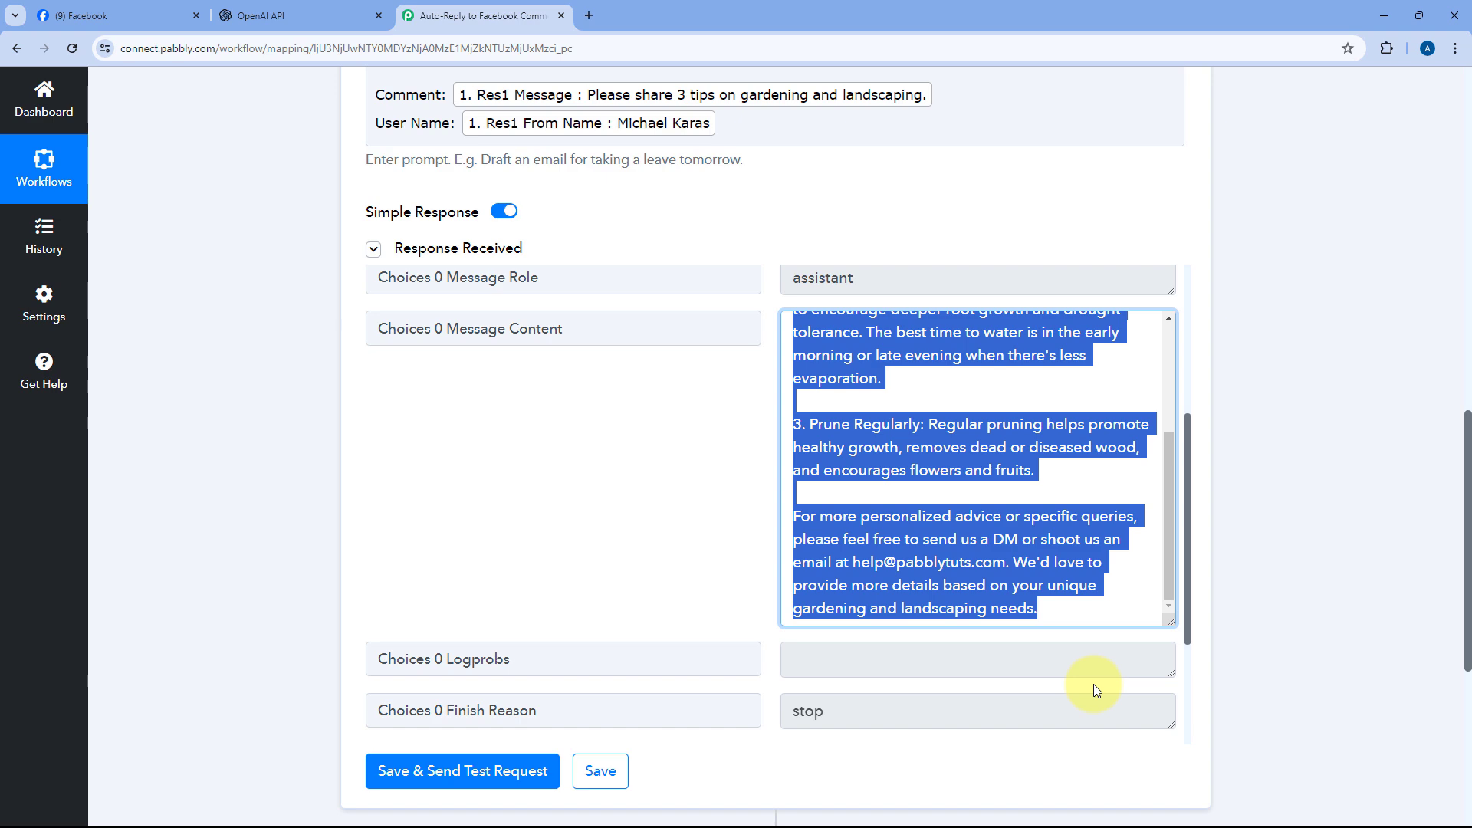
pyautogui.click(1068, 614)
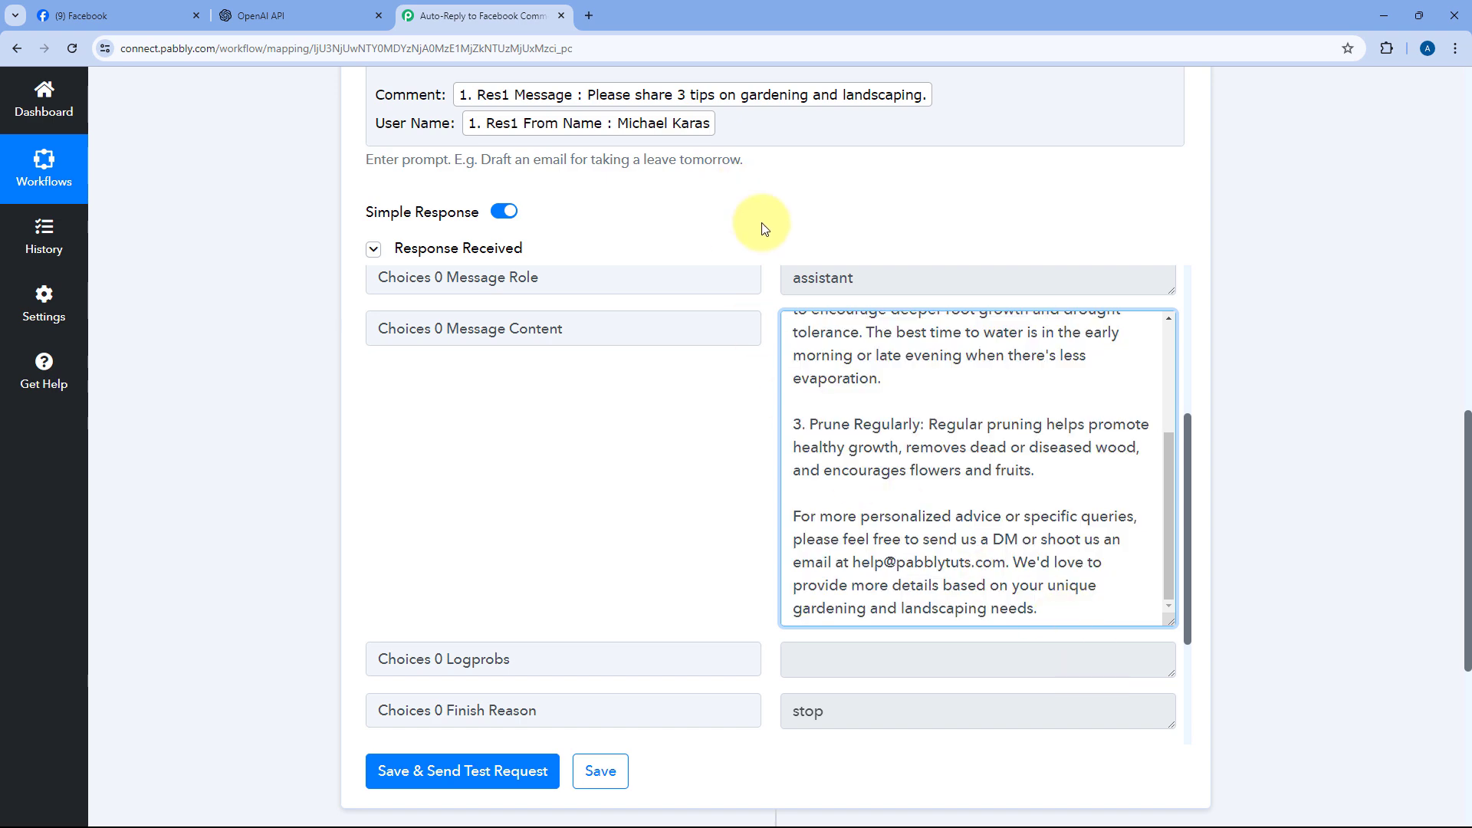
pyautogui.scroll(-5, 759, 230)
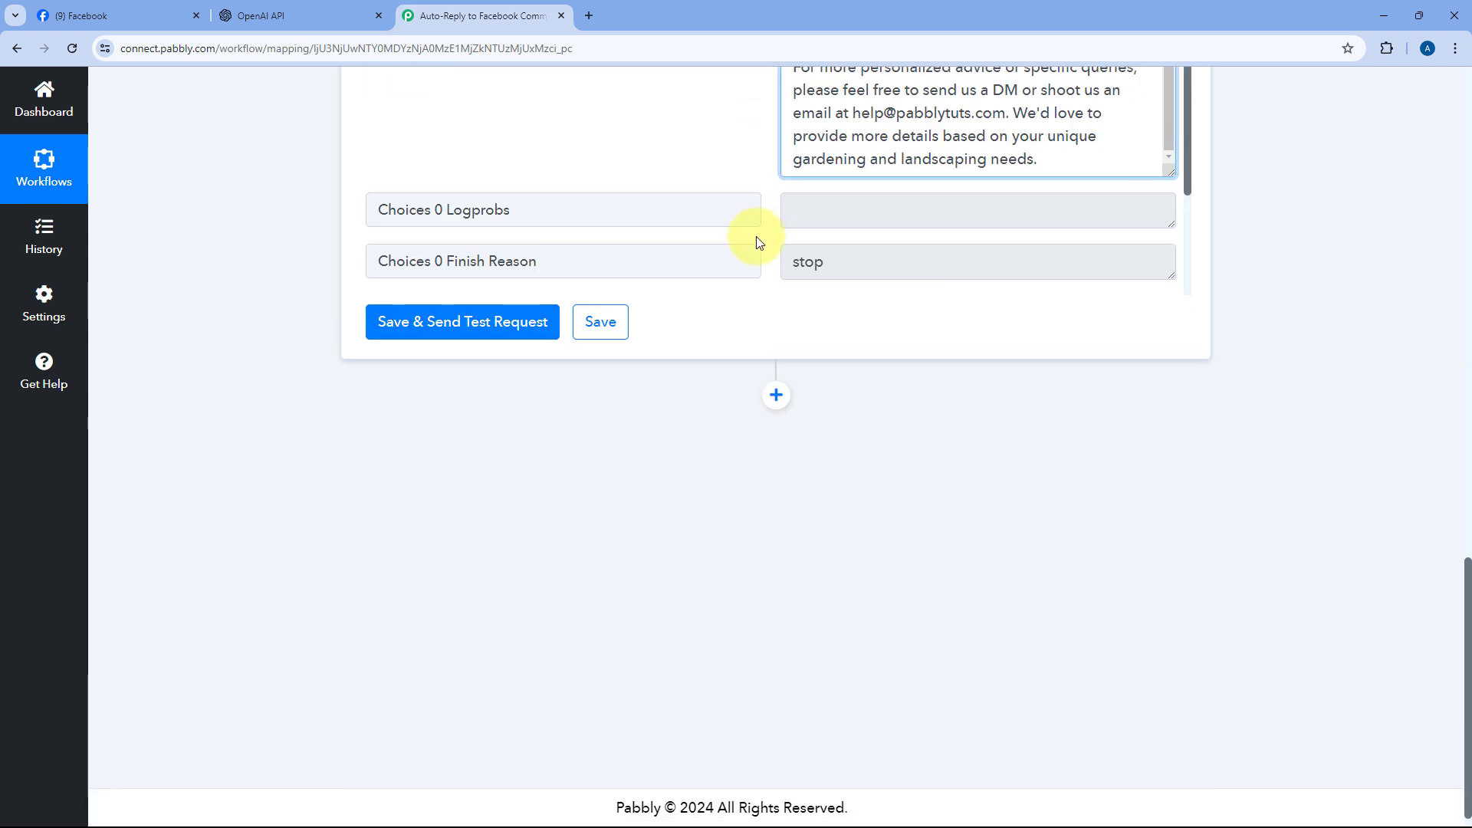
# - Add a Facebook Comments step after ChatGPT using the Reply Comment on Page Post event
pyautogui.click(776, 395)
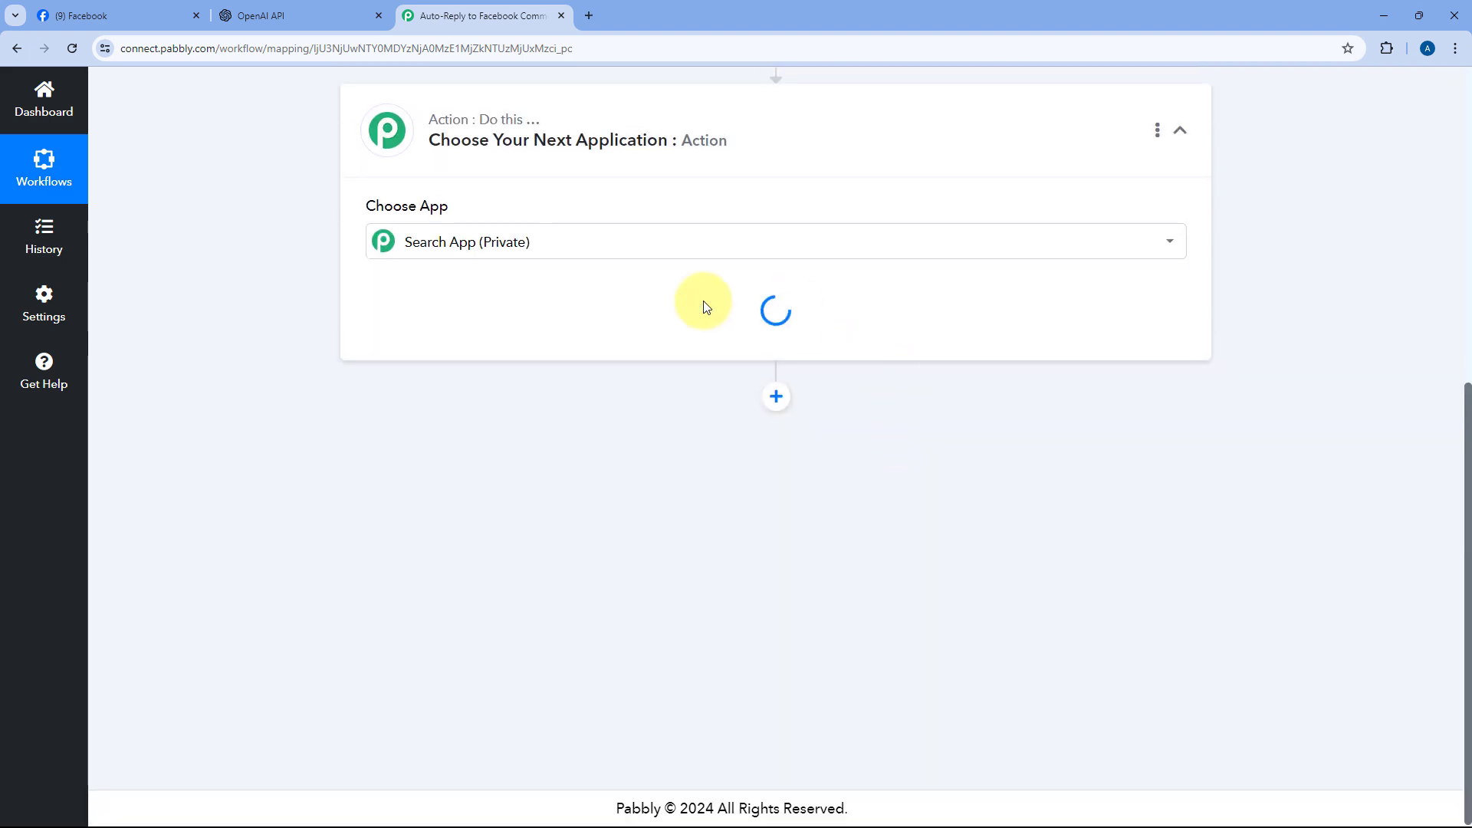
pyautogui.scroll(-3, 306, 430)
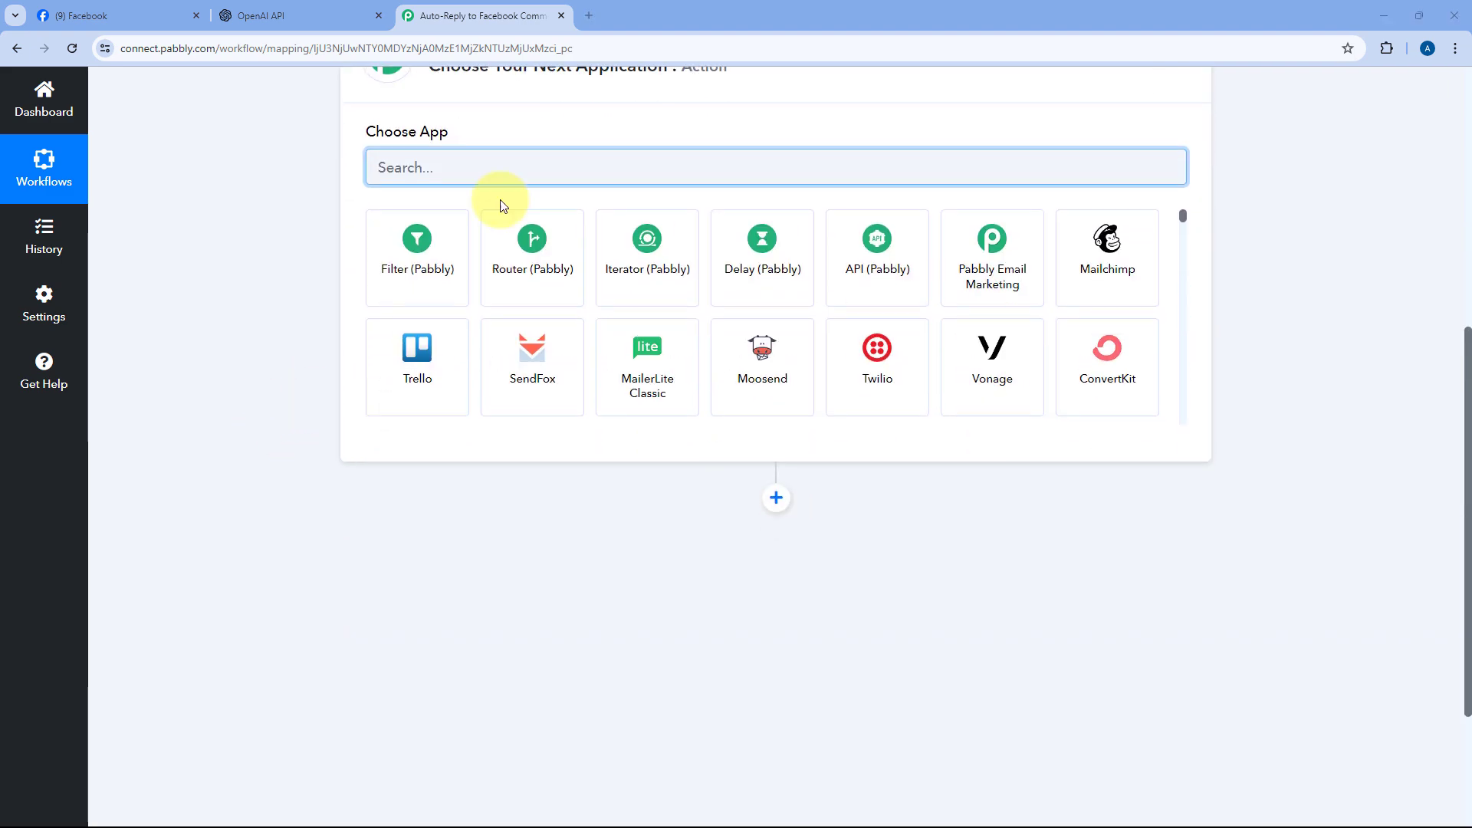
pyautogui.scroll(1, 279, 240)
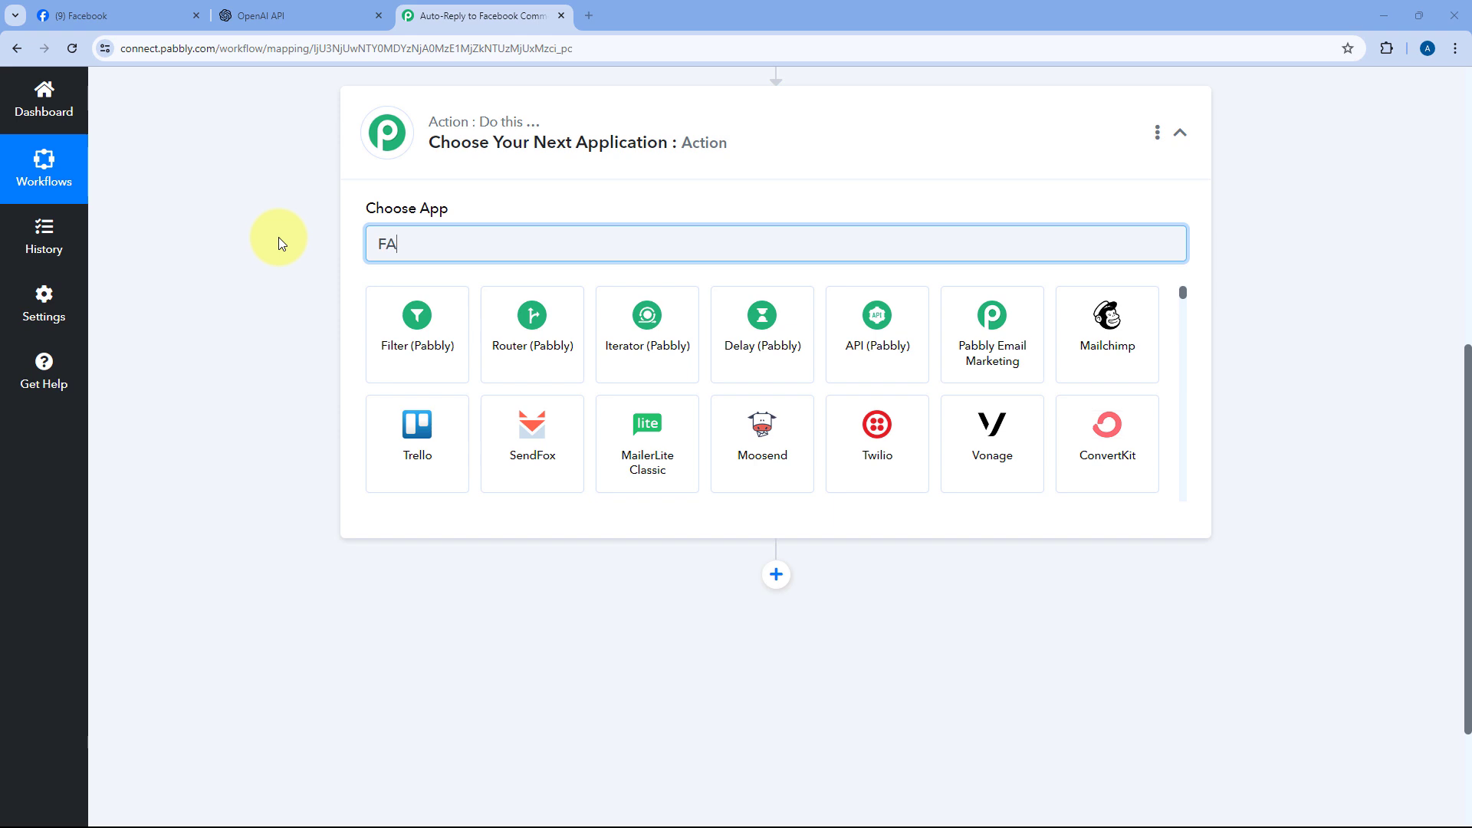
pyautogui.write('cebook')
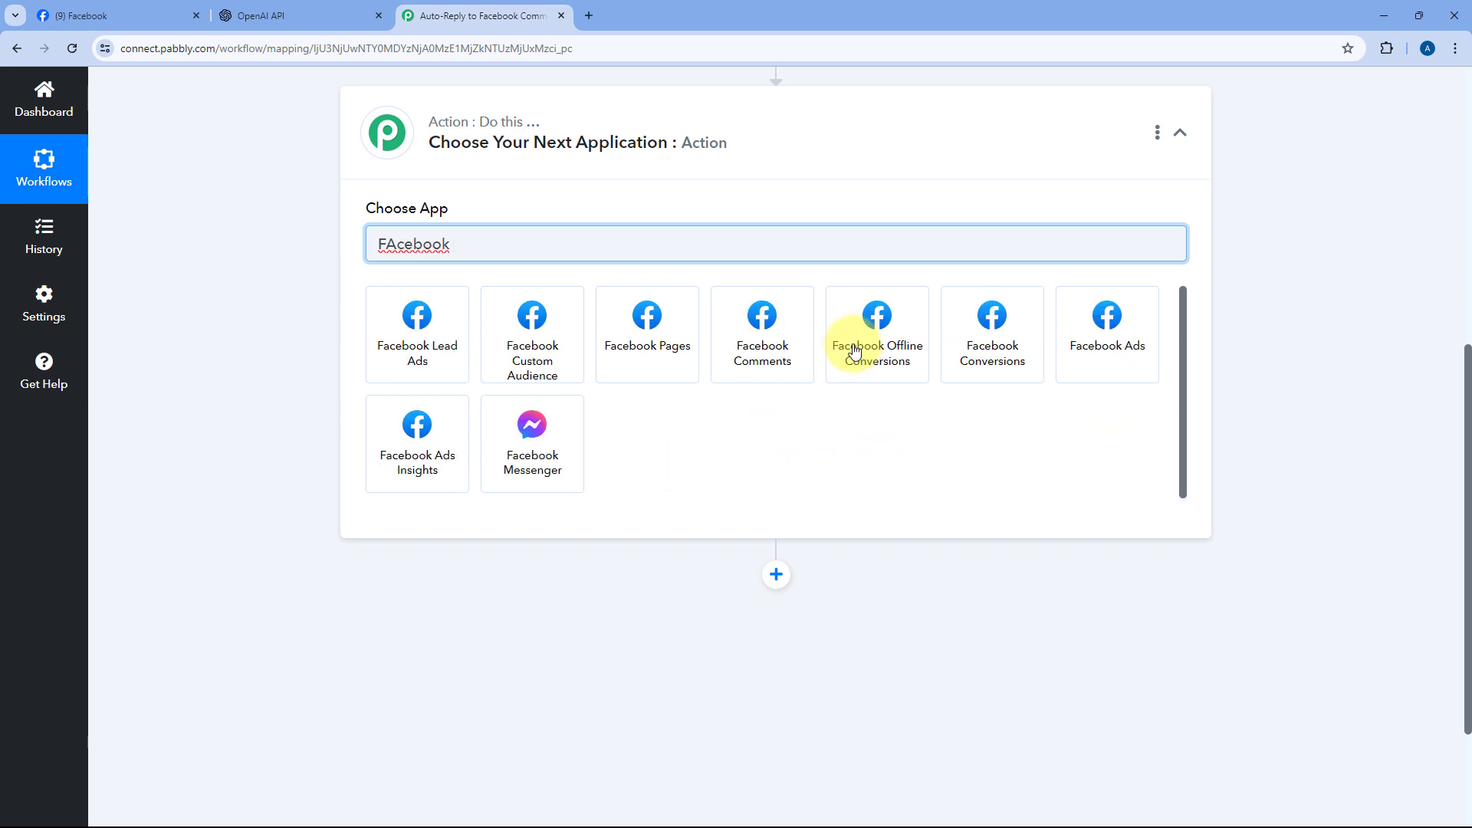
pyautogui.click(788, 345)
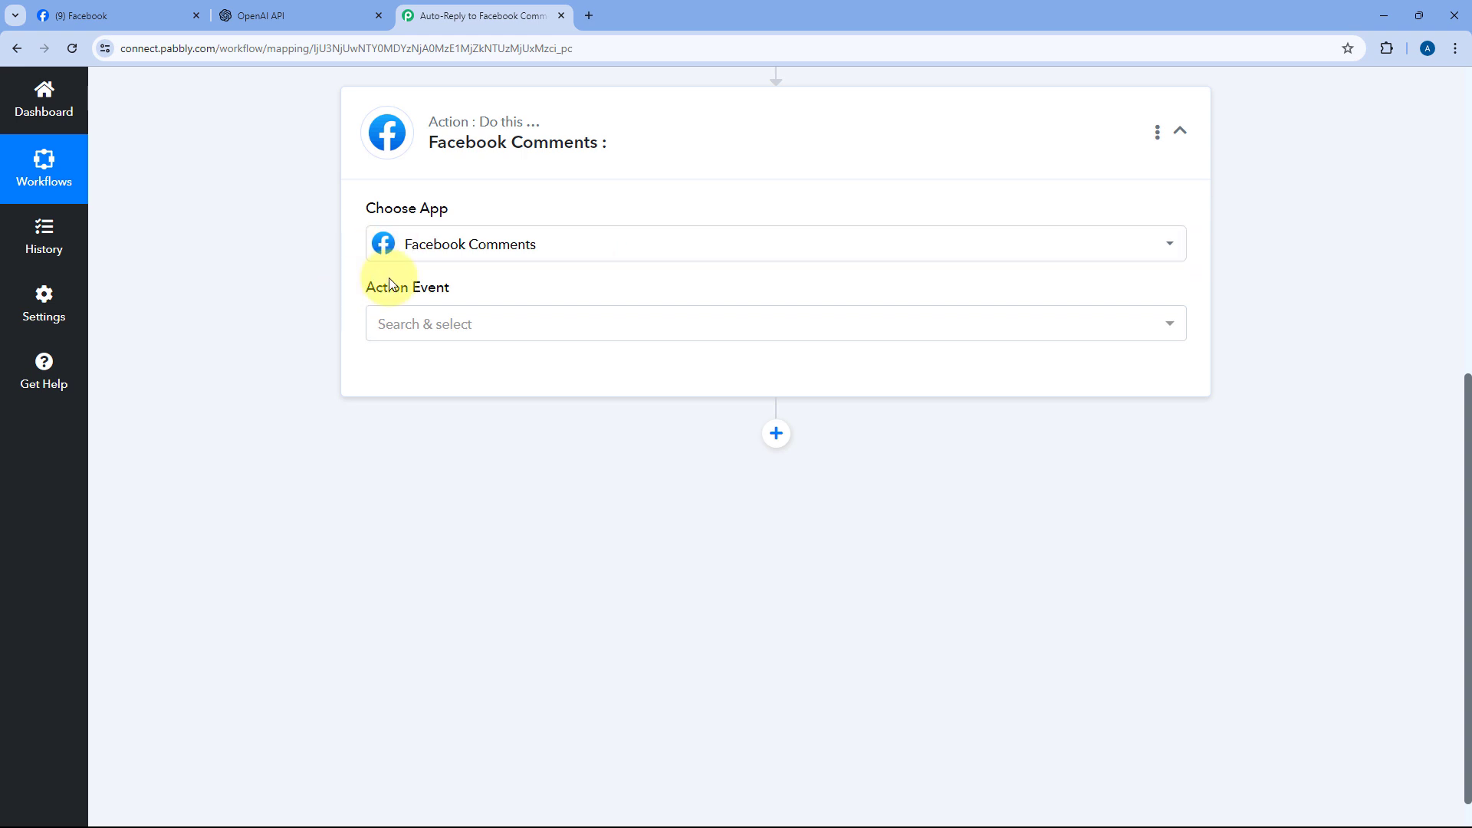
pyautogui.click(499, 322)
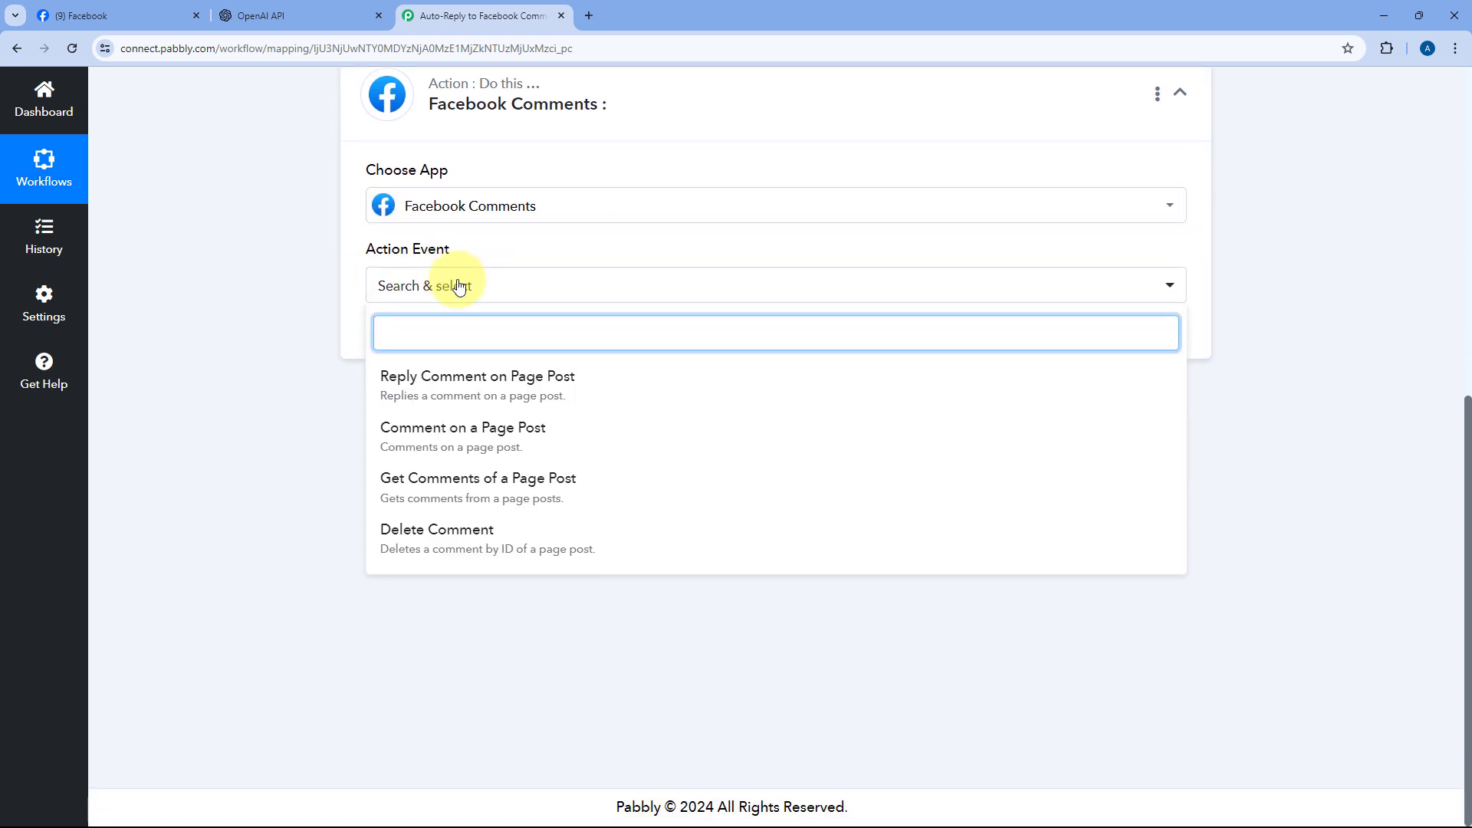
pyautogui.click(453, 392)
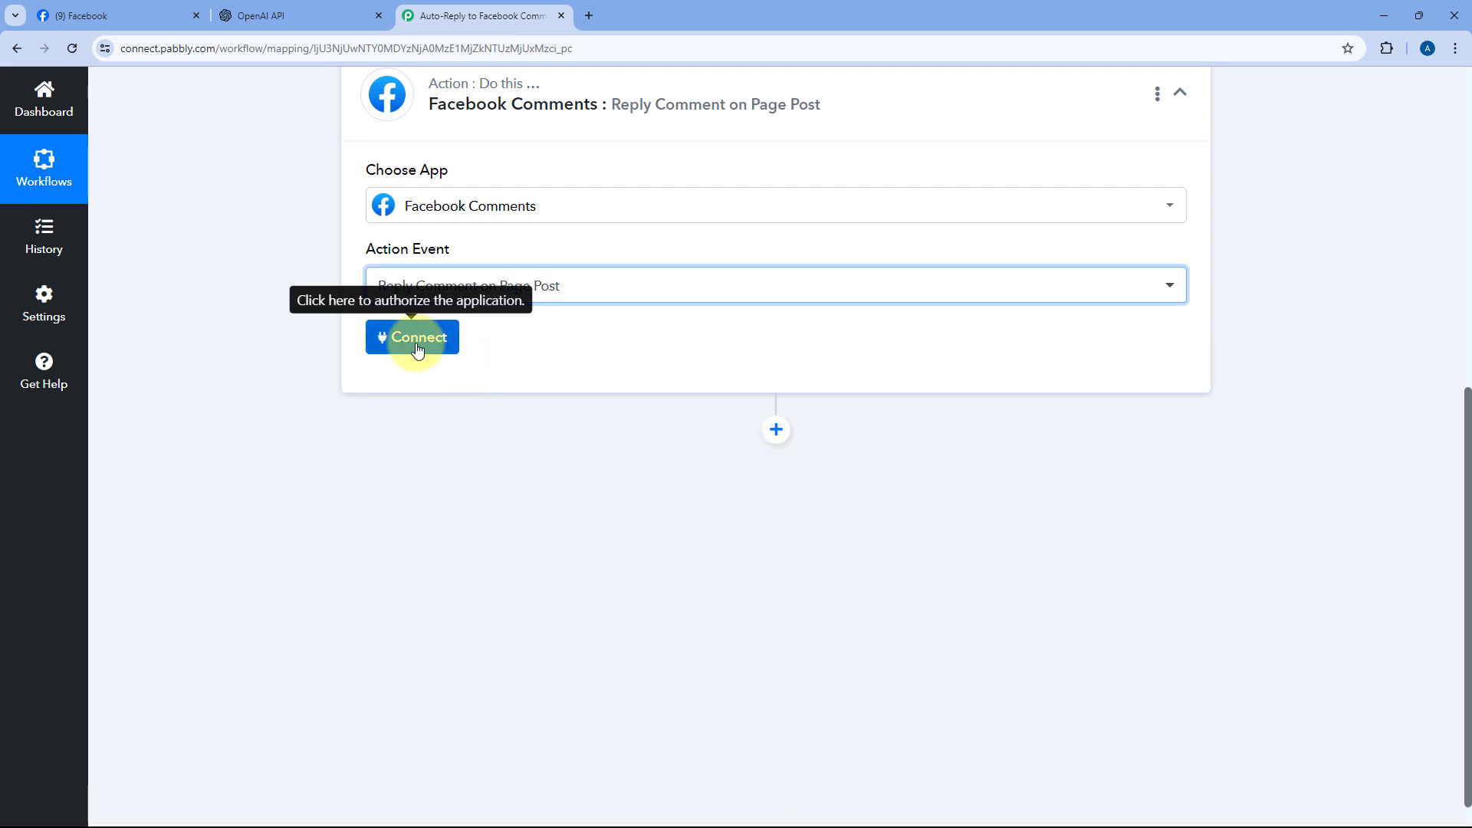
pyautogui.click(450, 347)
# - Create a new Facebook Comments connection, authorizing with the previously linked Facebook account
pyautogui.click(682, 263)
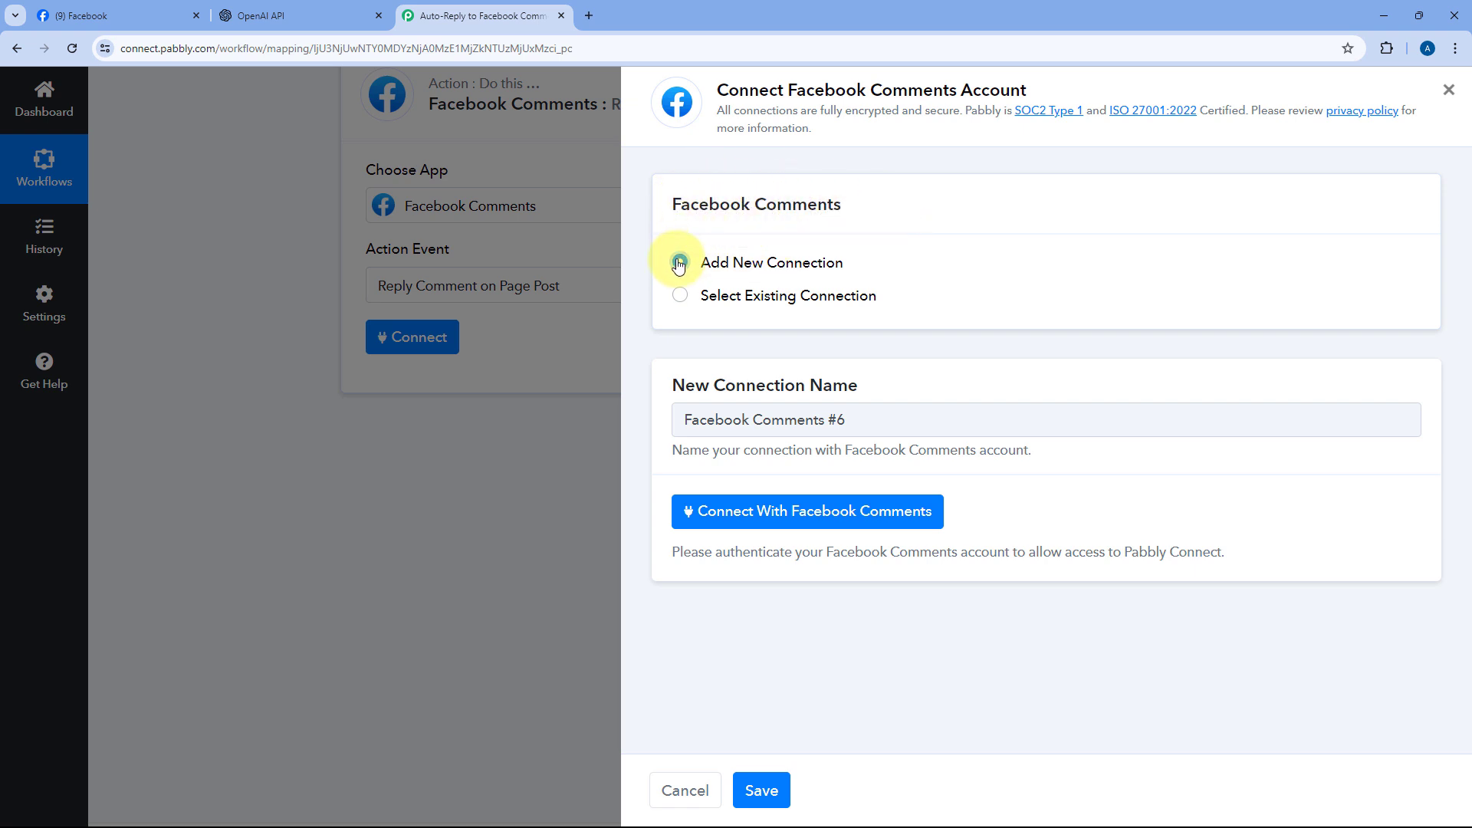
pyautogui.click(818, 522)
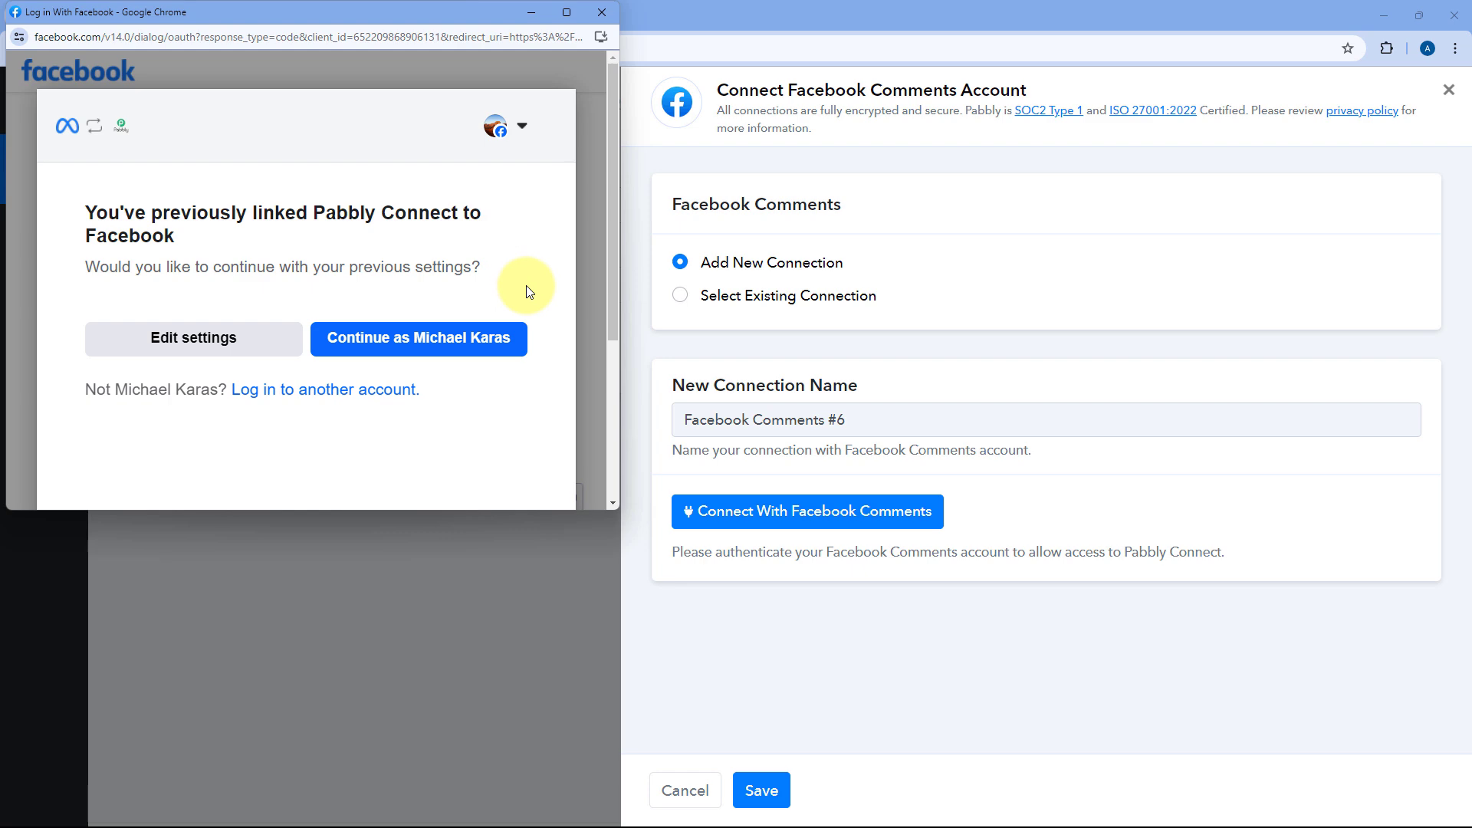
pyautogui.click(398, 339)
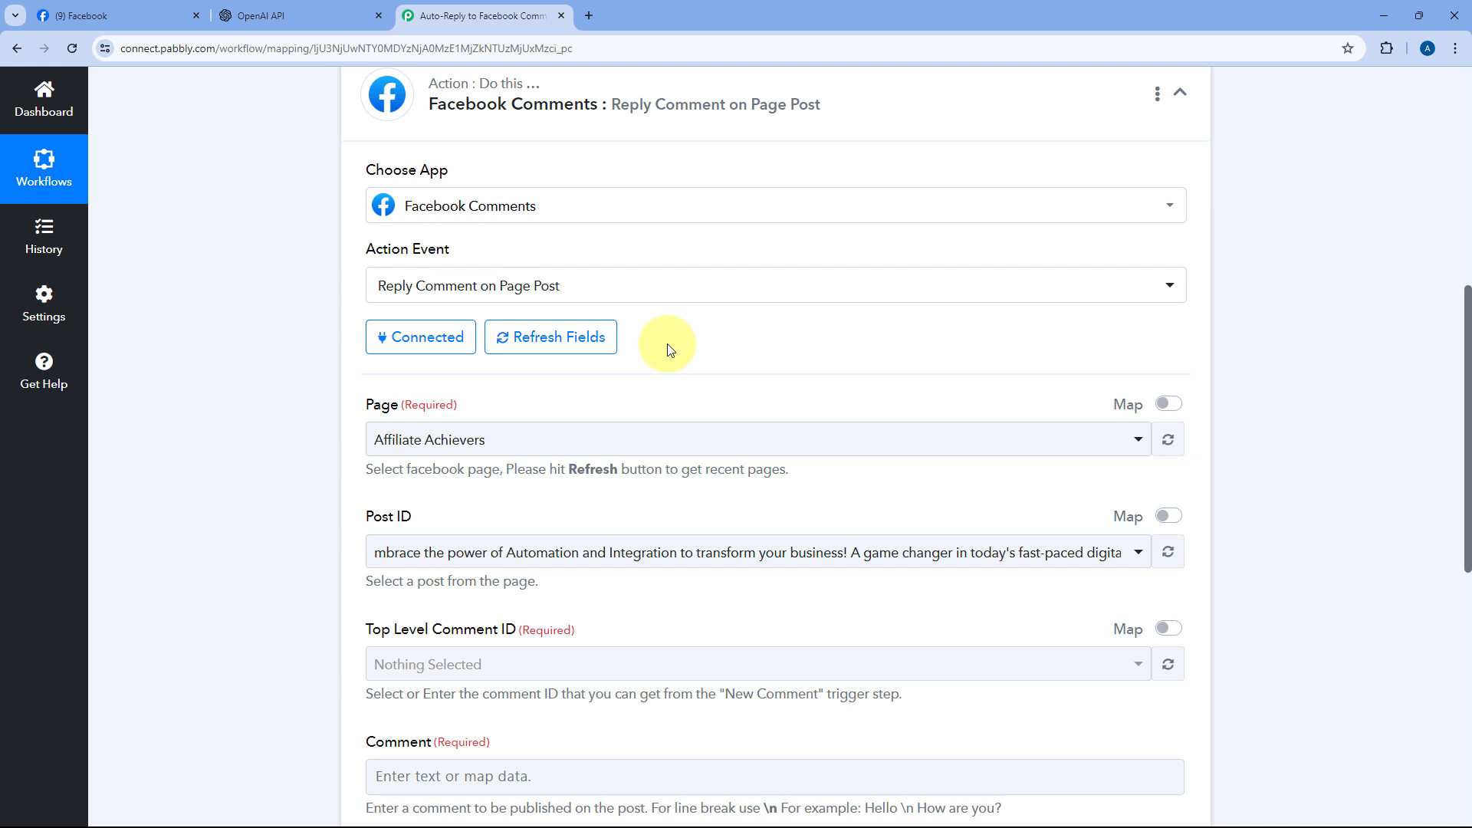
# - Expand the Facebook trigger step to check which page it watches
pyautogui.scroll(-1, 311, 360)
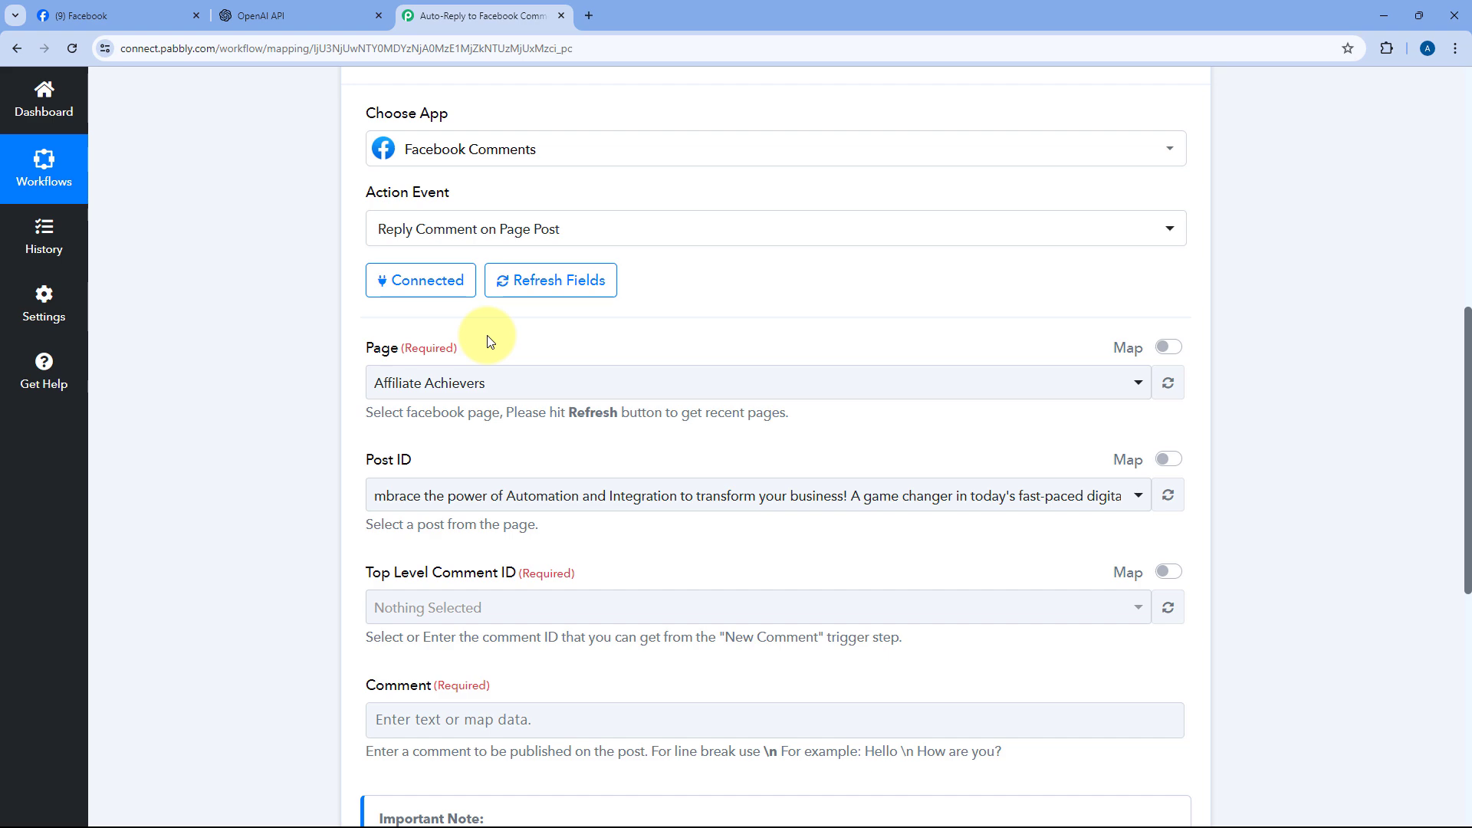
pyautogui.scroll(6, 328, 324)
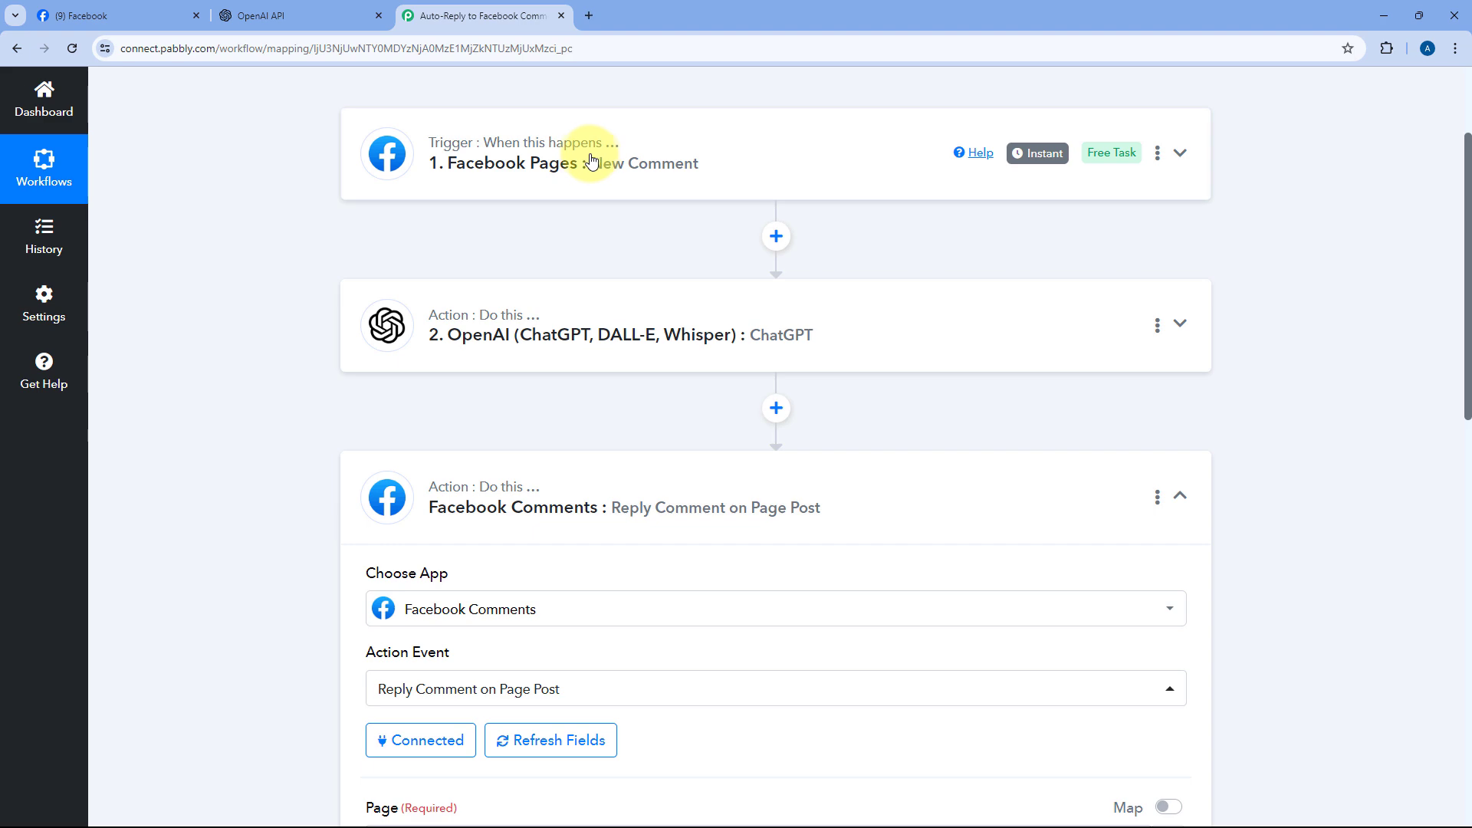
pyautogui.click(579, 174)
pyautogui.scroll(-6, 301, 293)
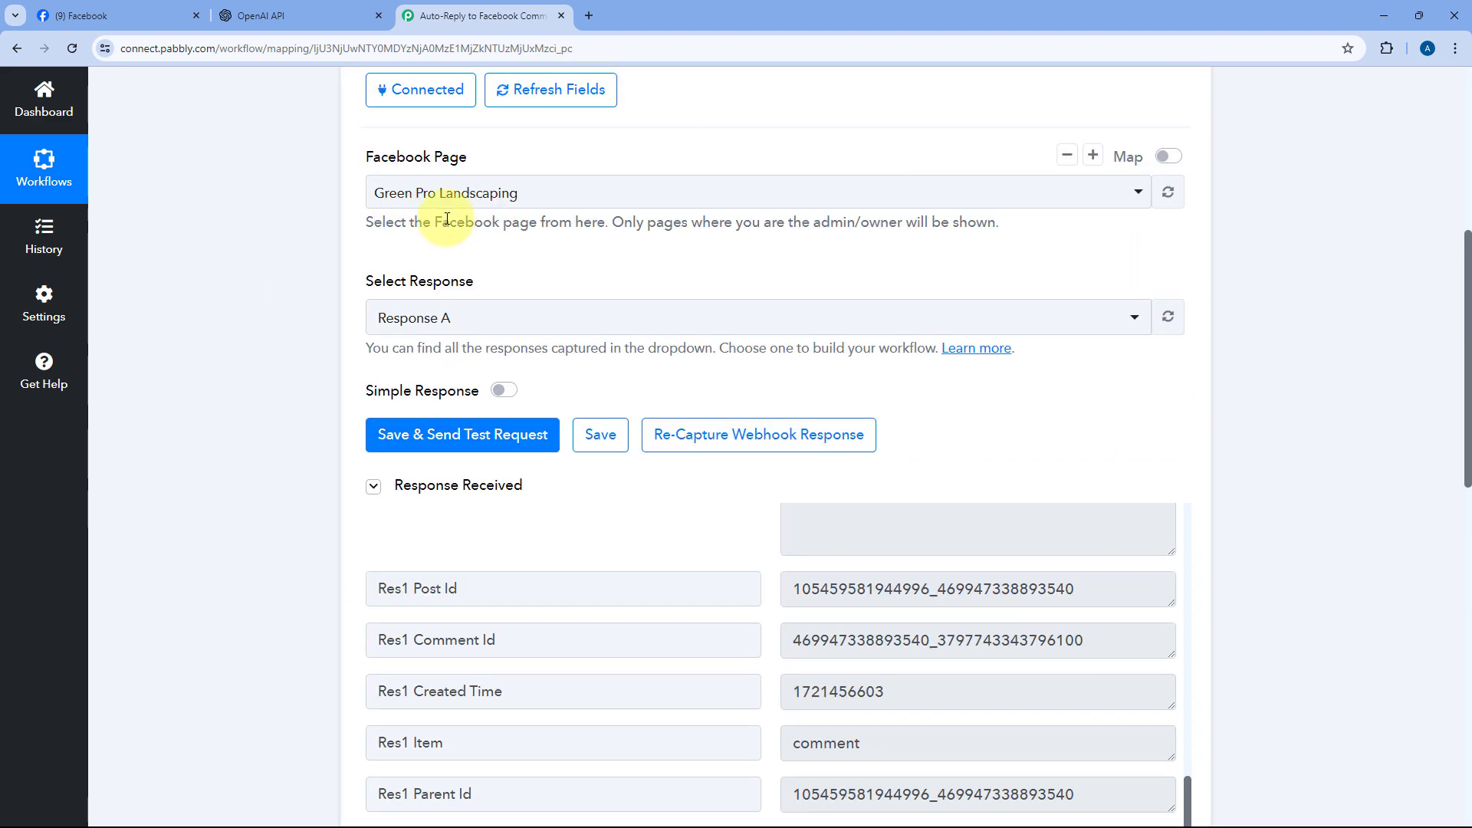
pyautogui.scroll(-8, 266, 279)
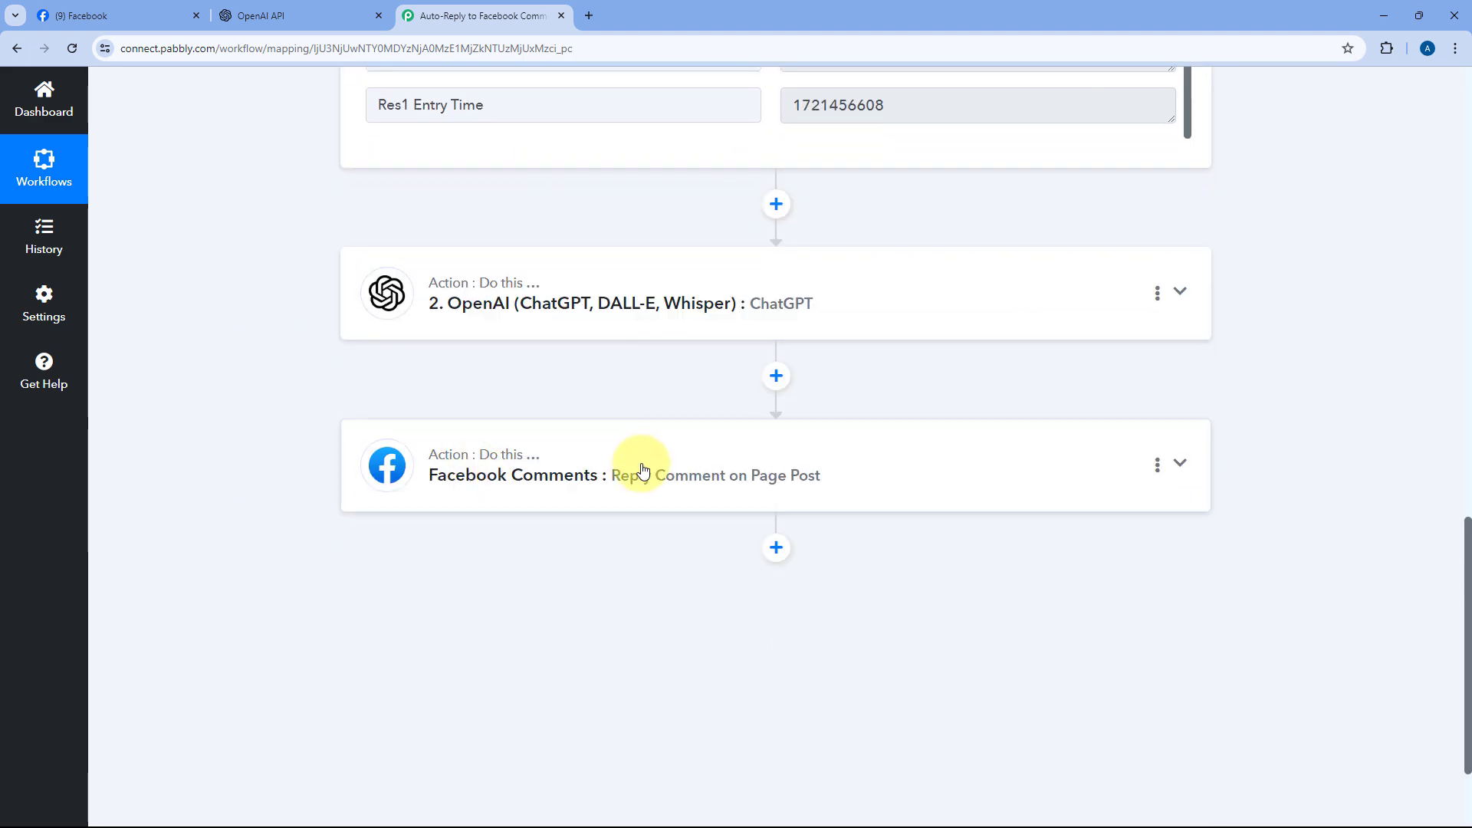
# - Set the reply step's Page to Green Pro Landscaping, keeping the Enchanting Forests post as Post ID
pyautogui.click(639, 463)
pyautogui.scroll(-10, 627, 487)
pyautogui.scroll(10, 618, 312)
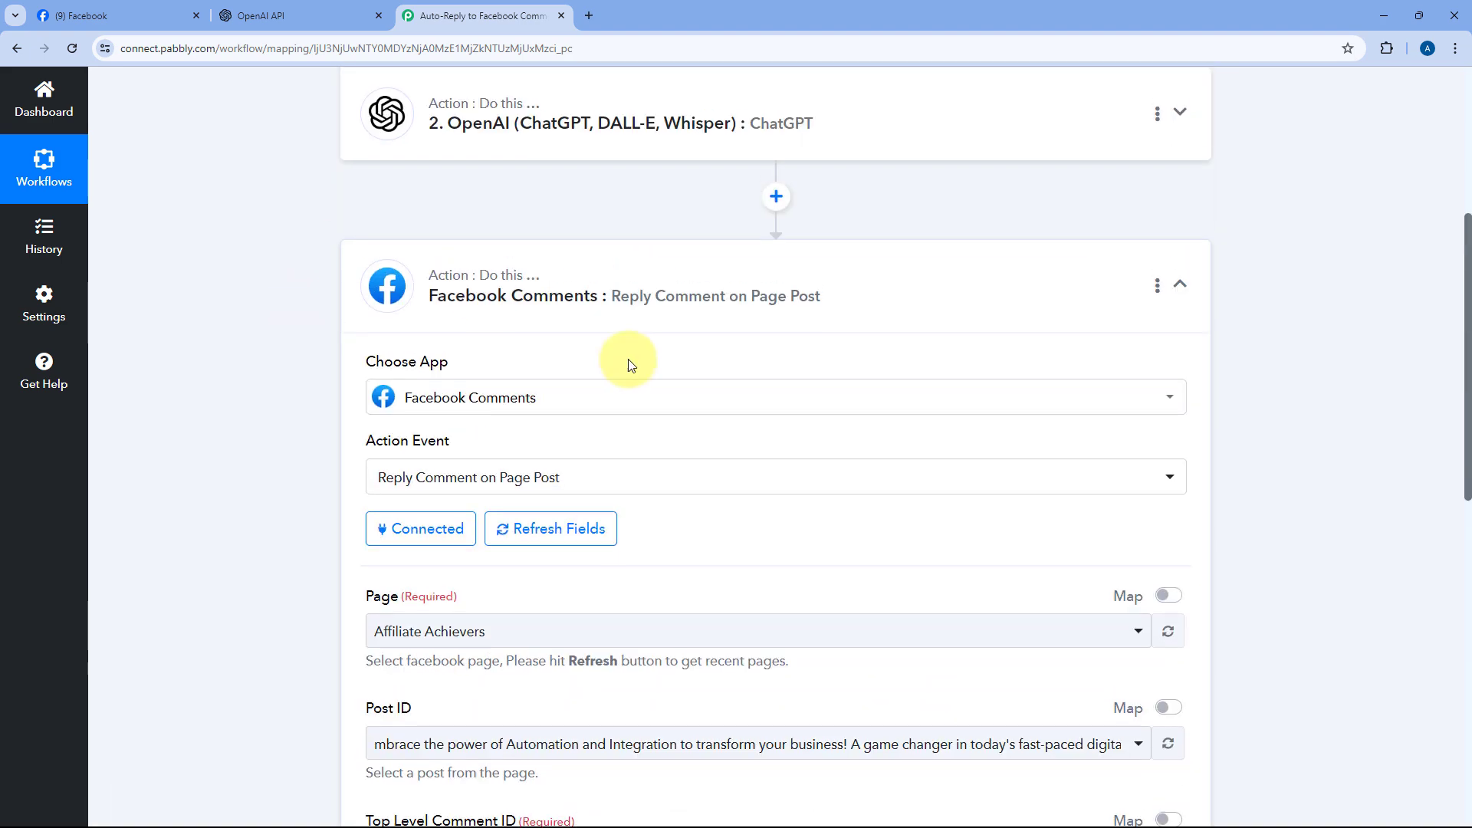
pyautogui.scroll(-3, 618, 351)
pyautogui.scroll(-1, 557, 324)
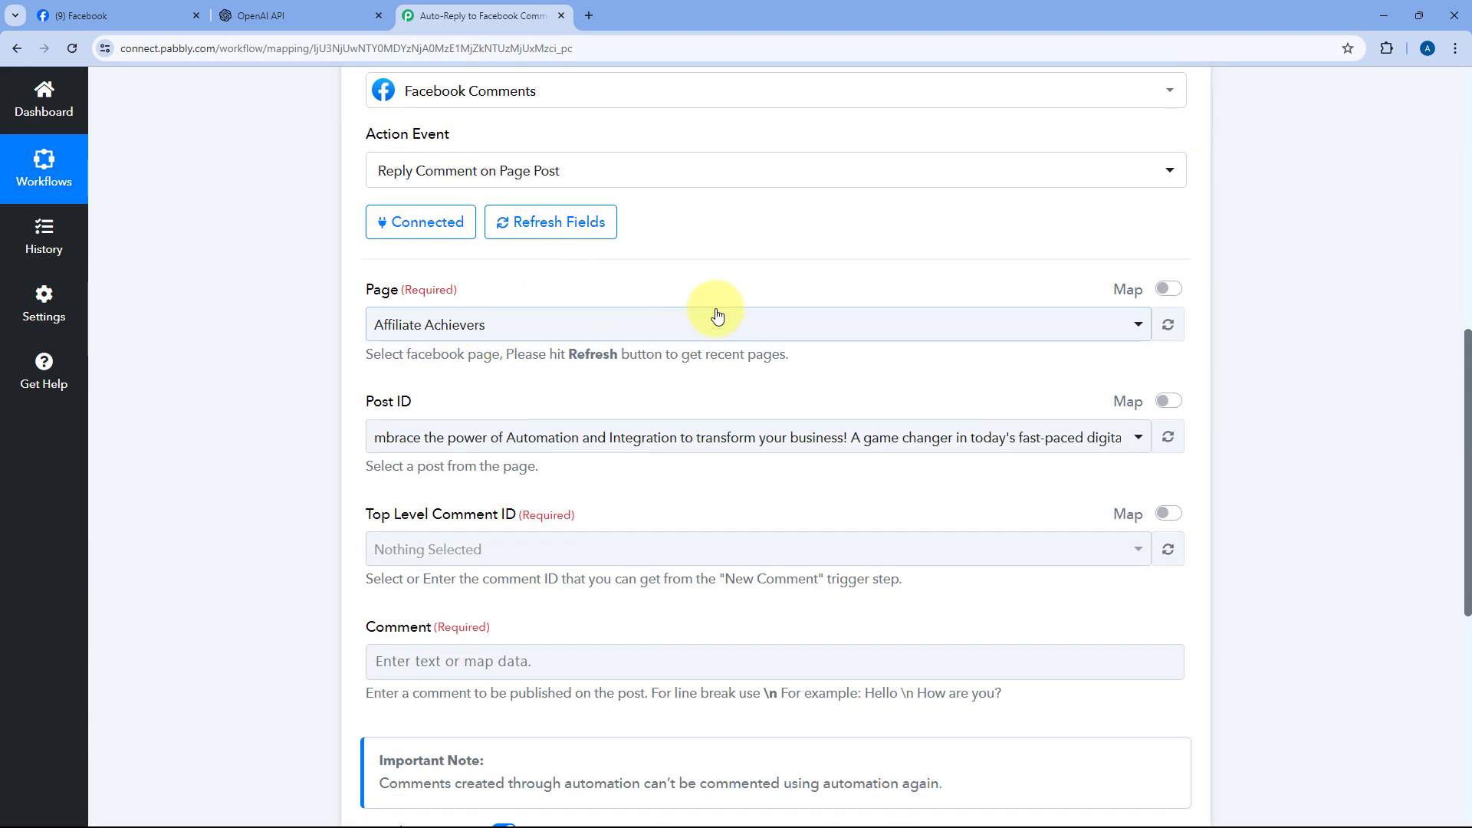
pyautogui.click(608, 327)
pyautogui.scroll(-3, 268, 334)
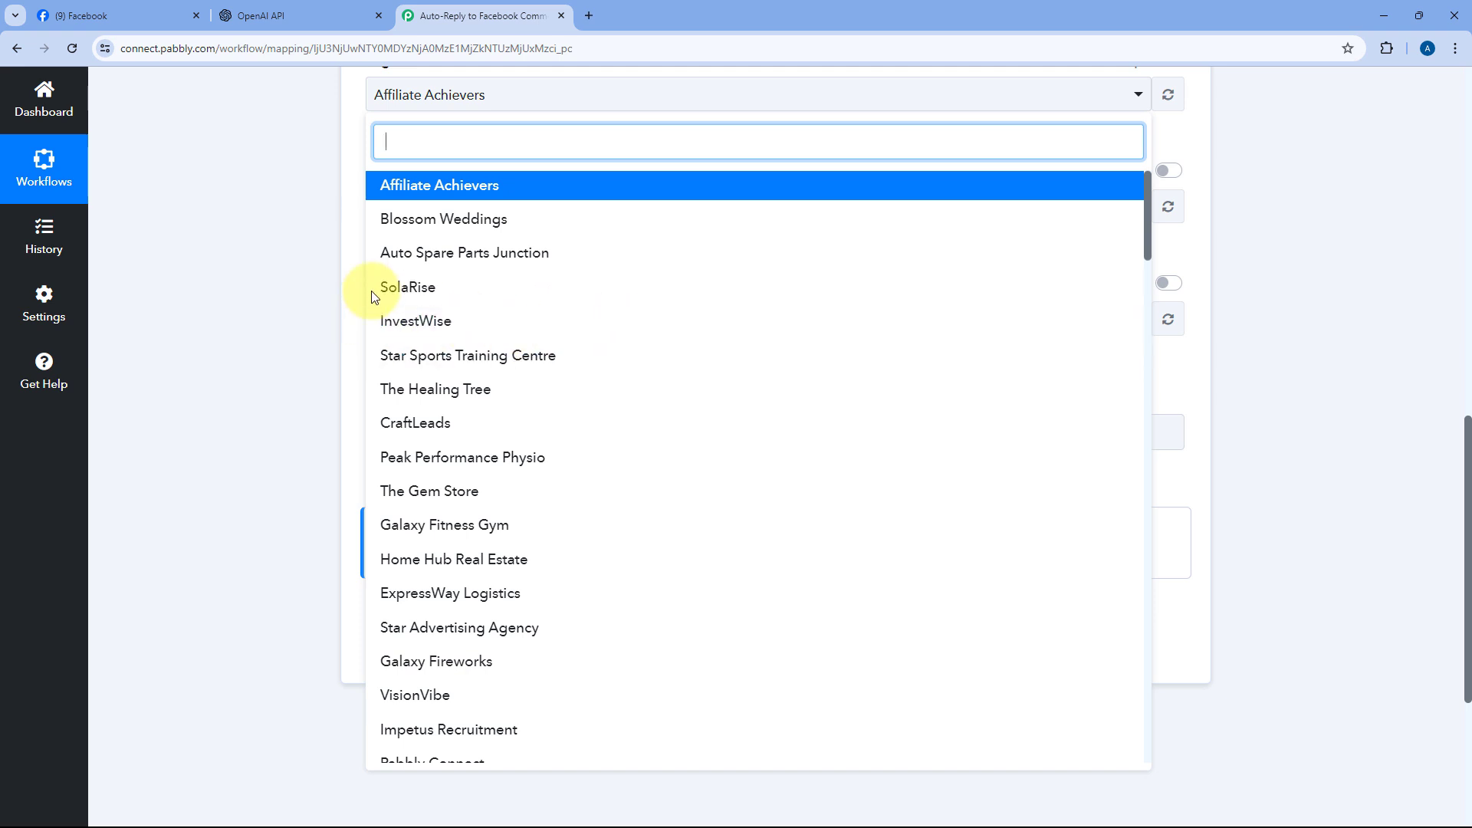
pyautogui.write('Gre')
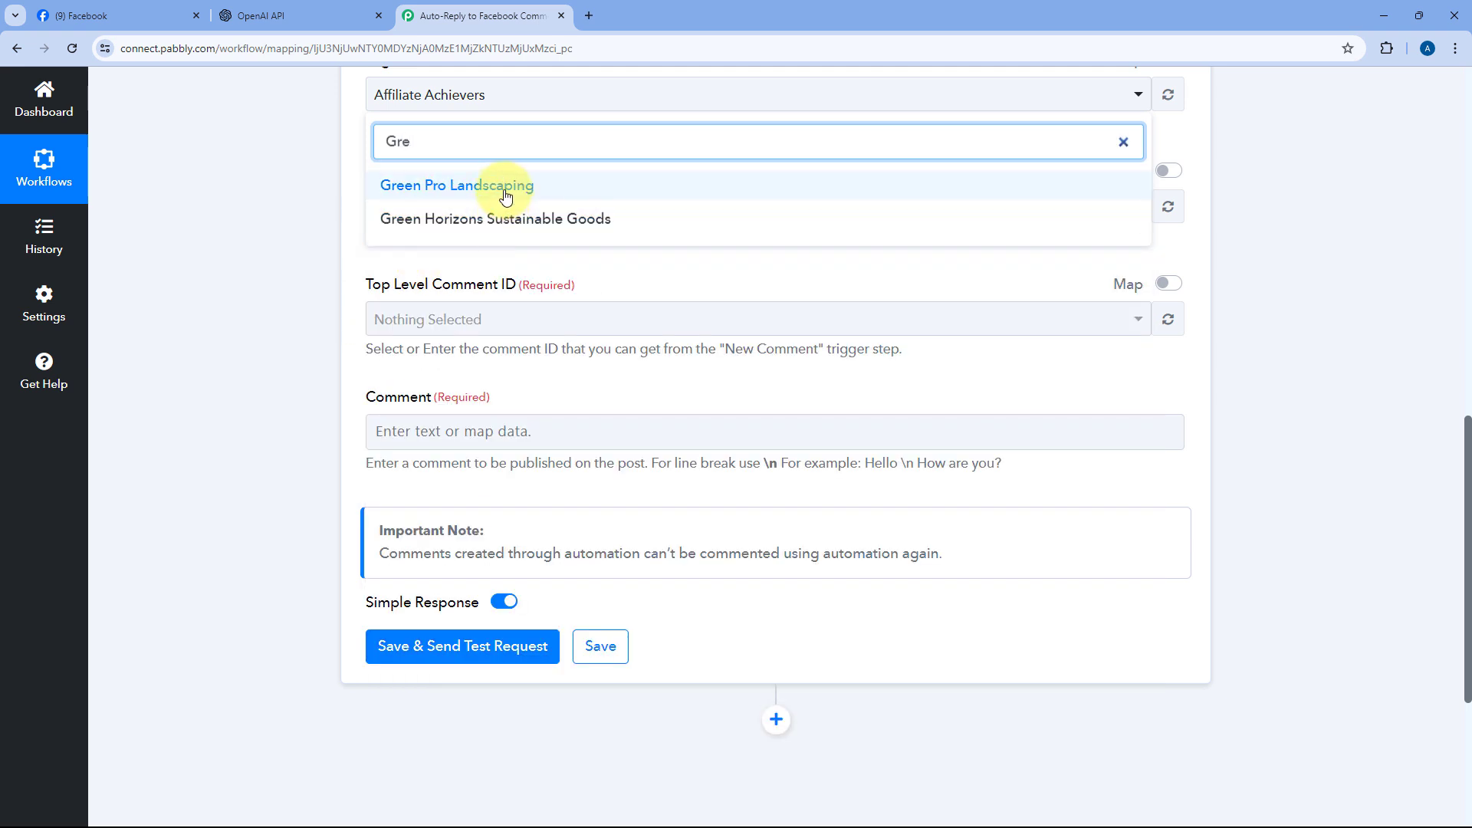
pyautogui.click(506, 192)
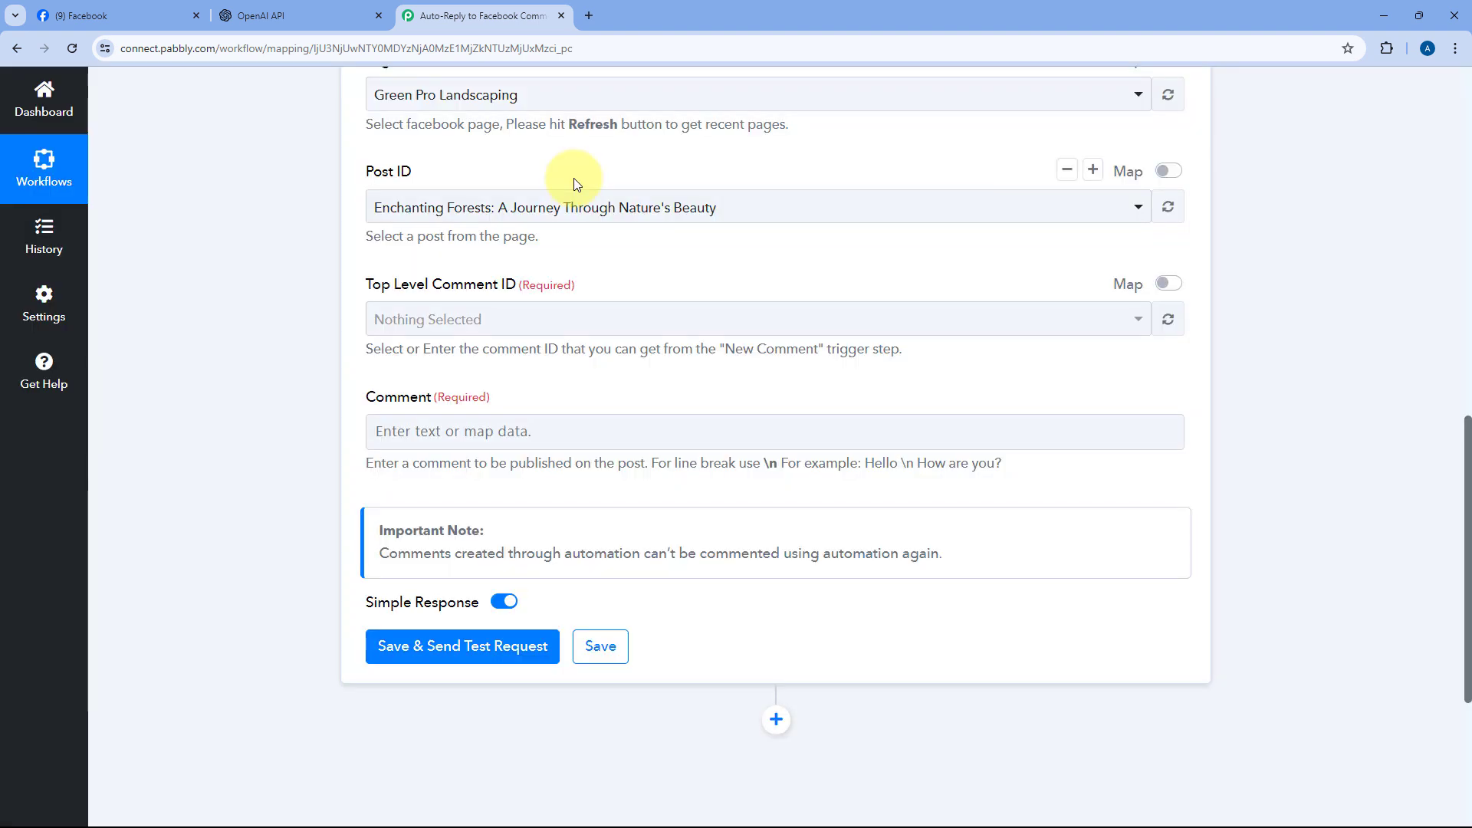
pyautogui.click(700, 207)
pyautogui.scroll(-2, 636, 350)
pyautogui.scroll(3, 529, 307)
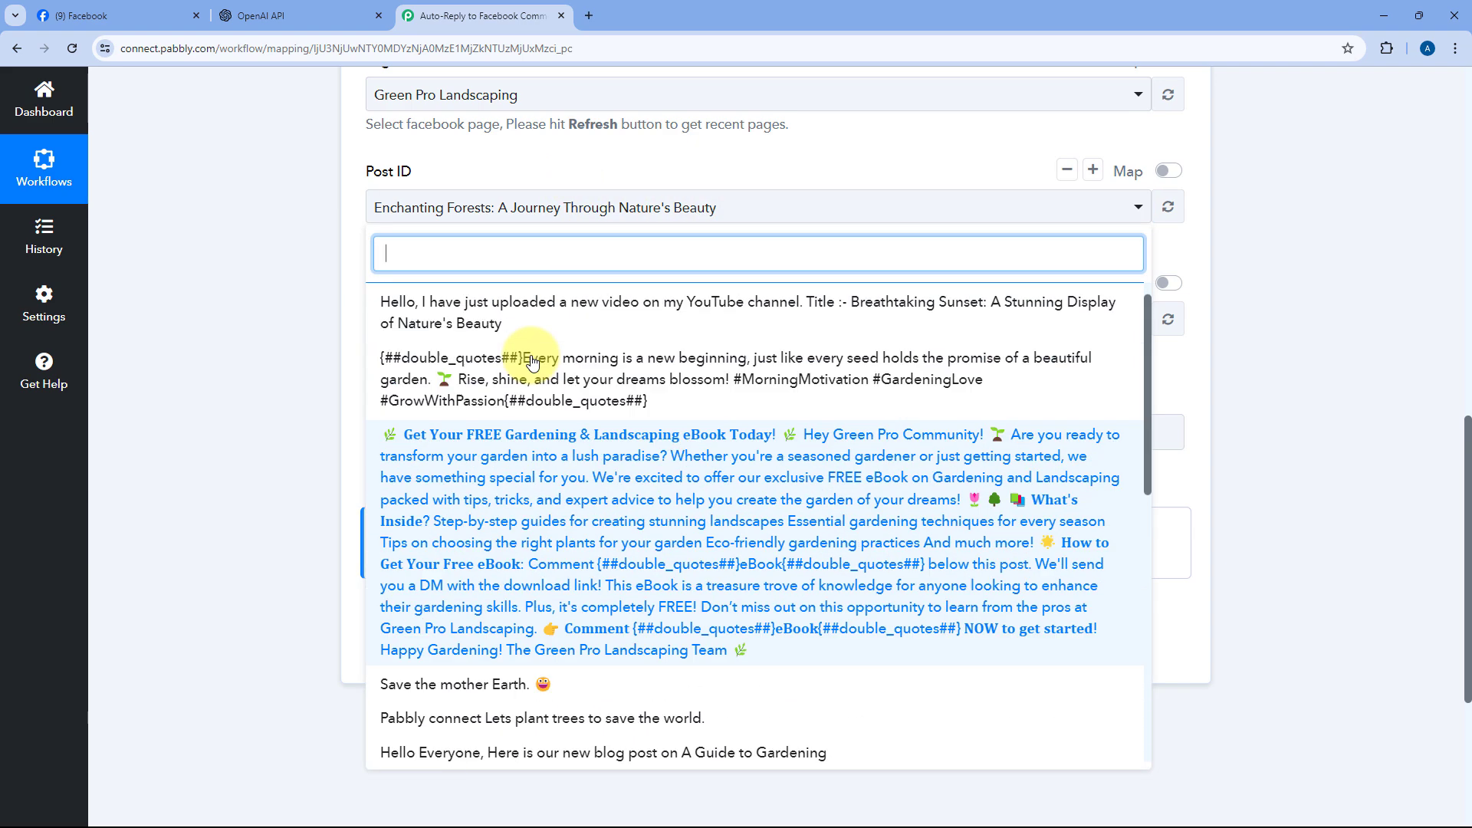
pyautogui.click(307, 314)
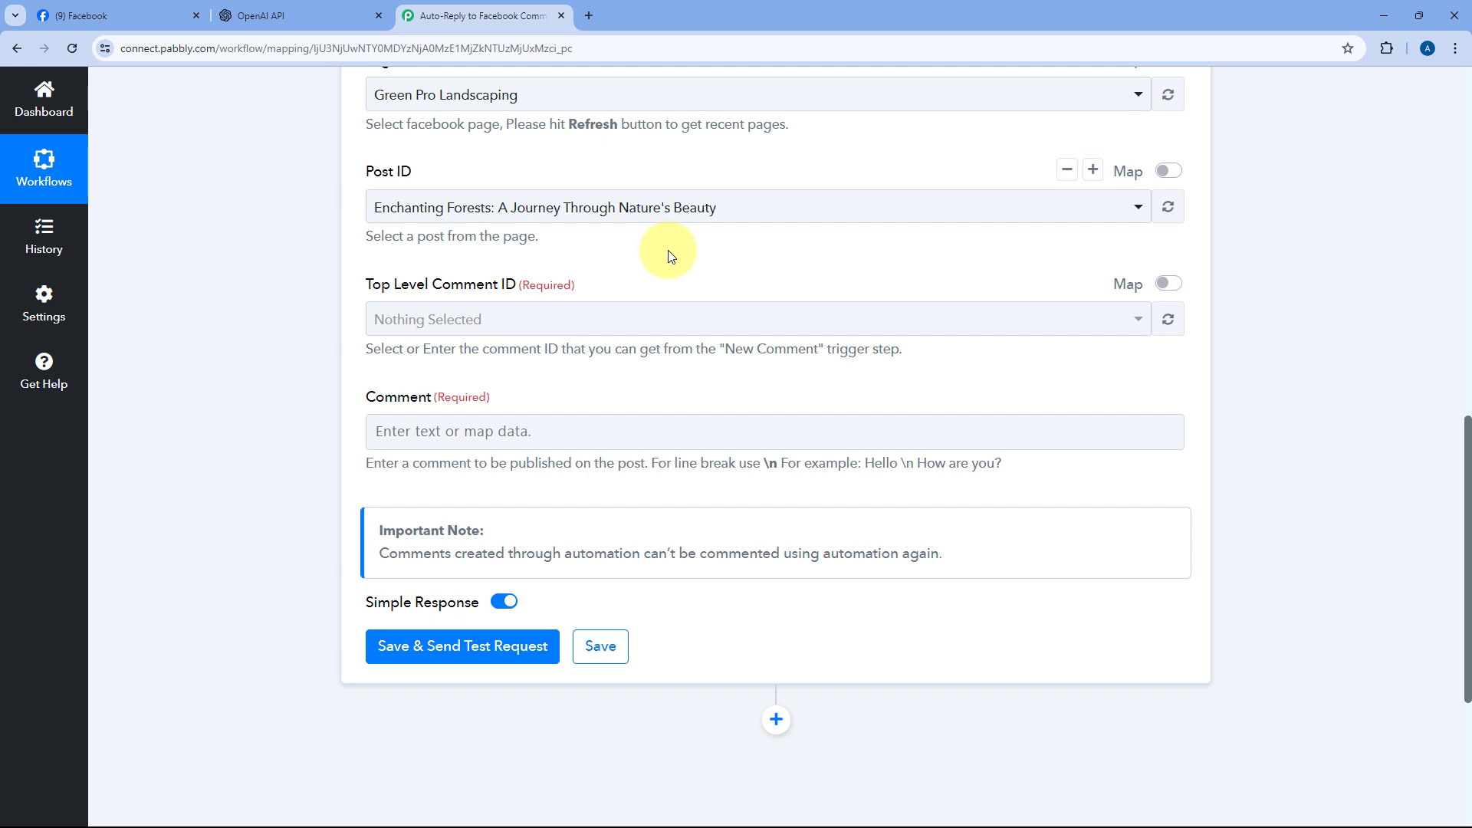
pyautogui.scroll(1, 690, 249)
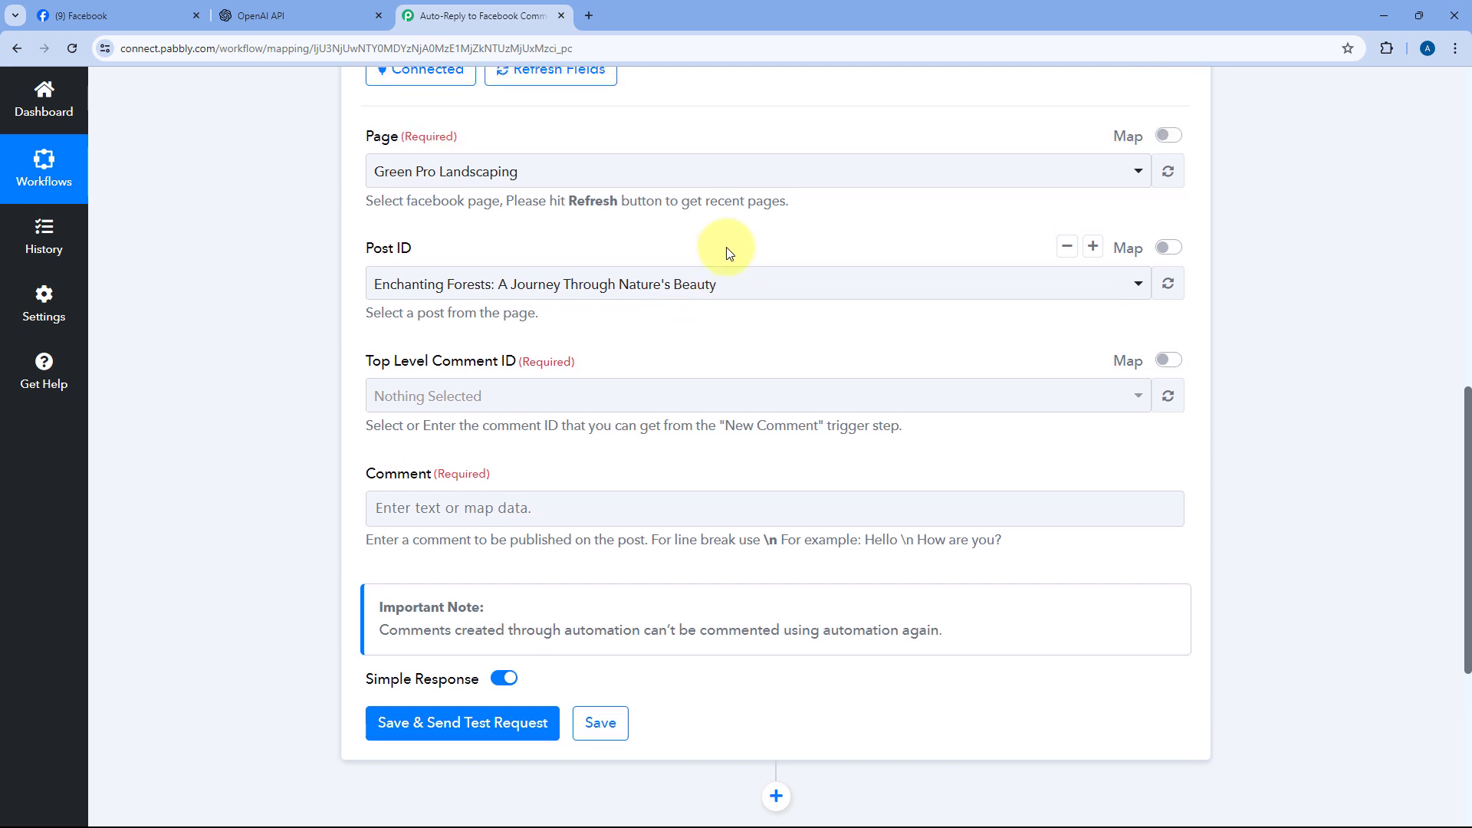
# - Switch Post ID to mapped input and map it to the trigger's Res1 Post Id
pyautogui.click(1181, 254)
pyautogui.moveTo(706, 293); pyautogui.dragTo(330, 288)
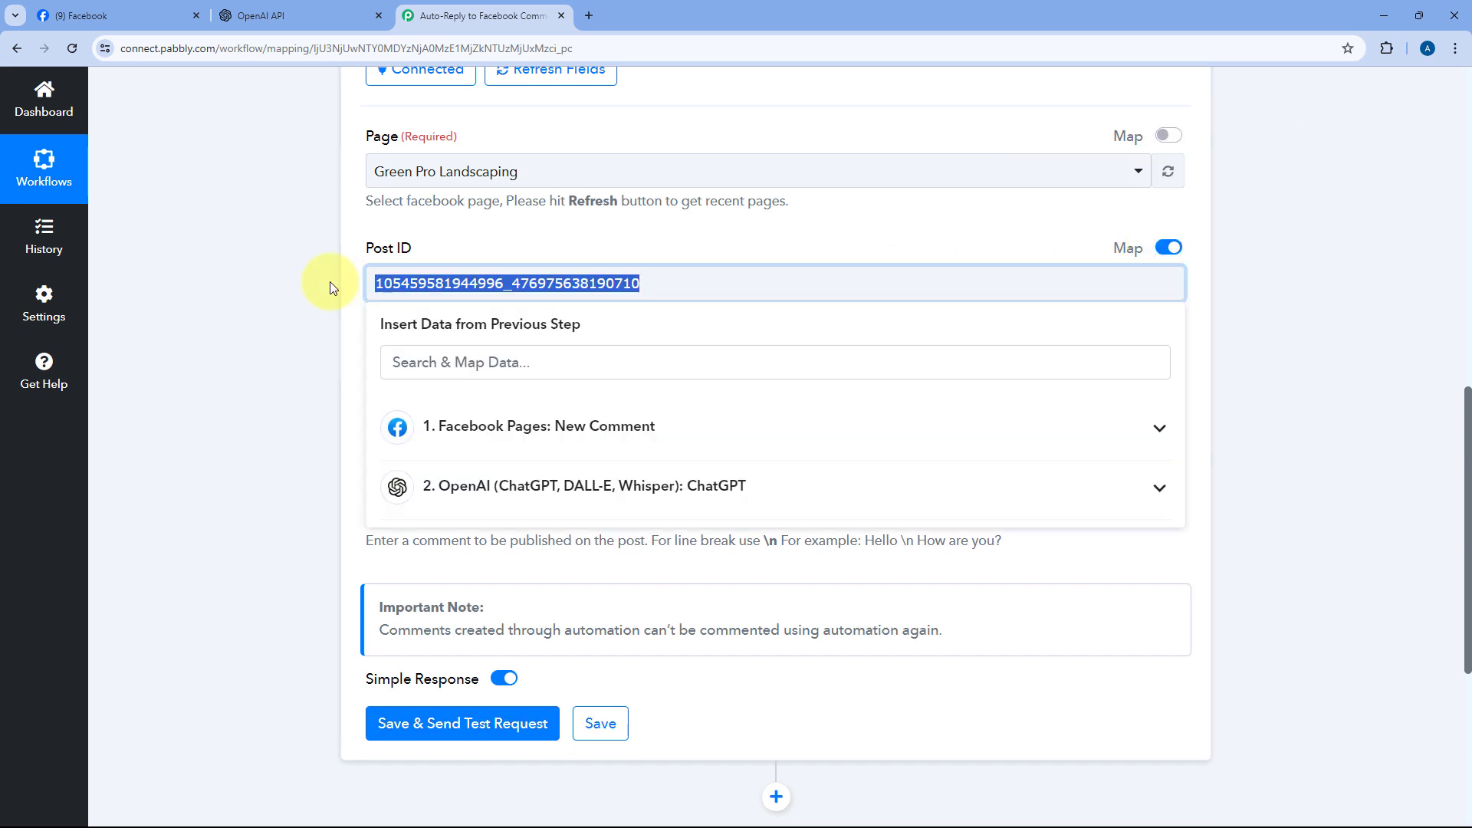
pyautogui.press('BackSpace')
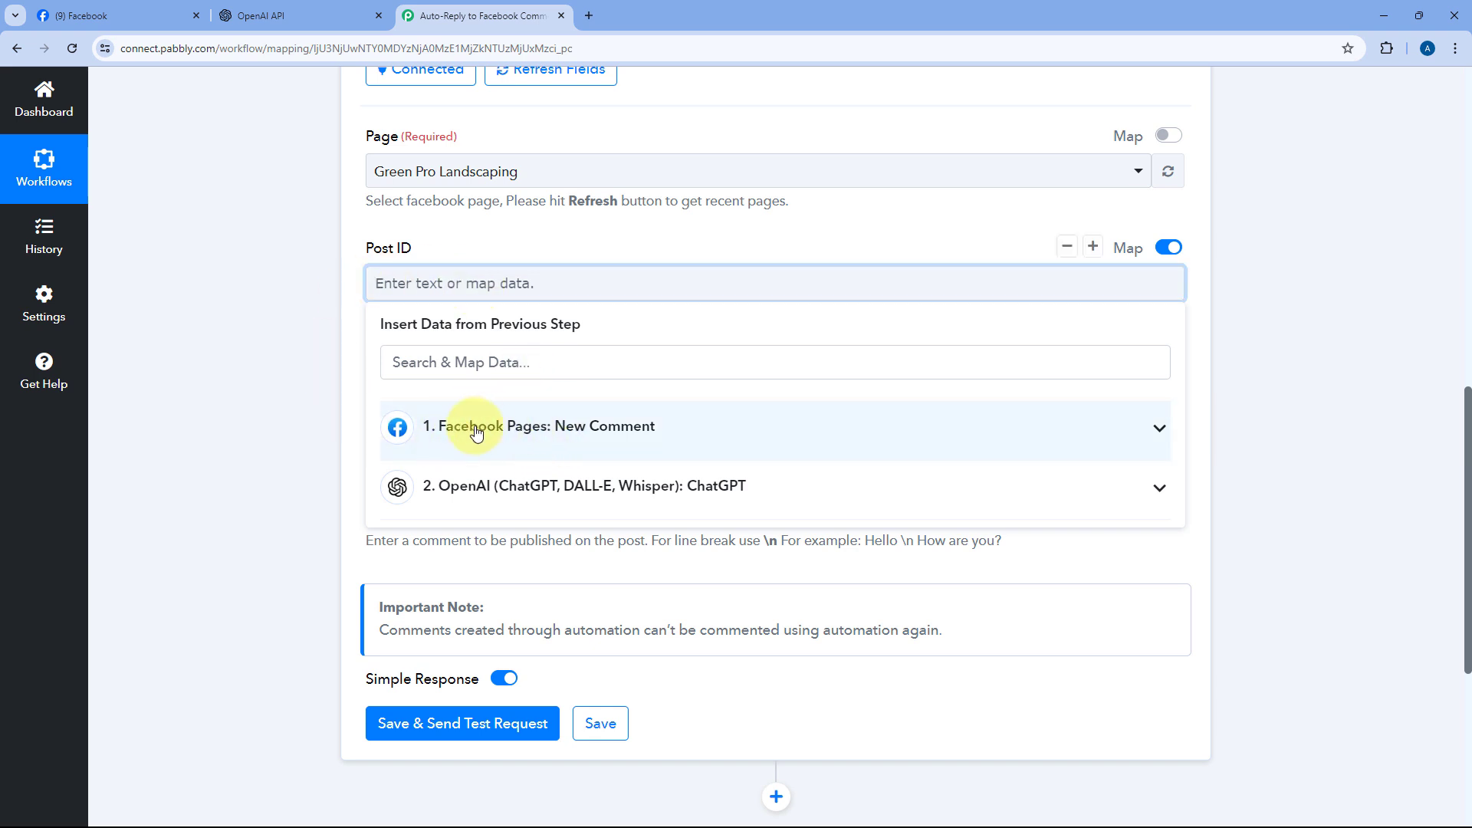
pyautogui.click(535, 426)
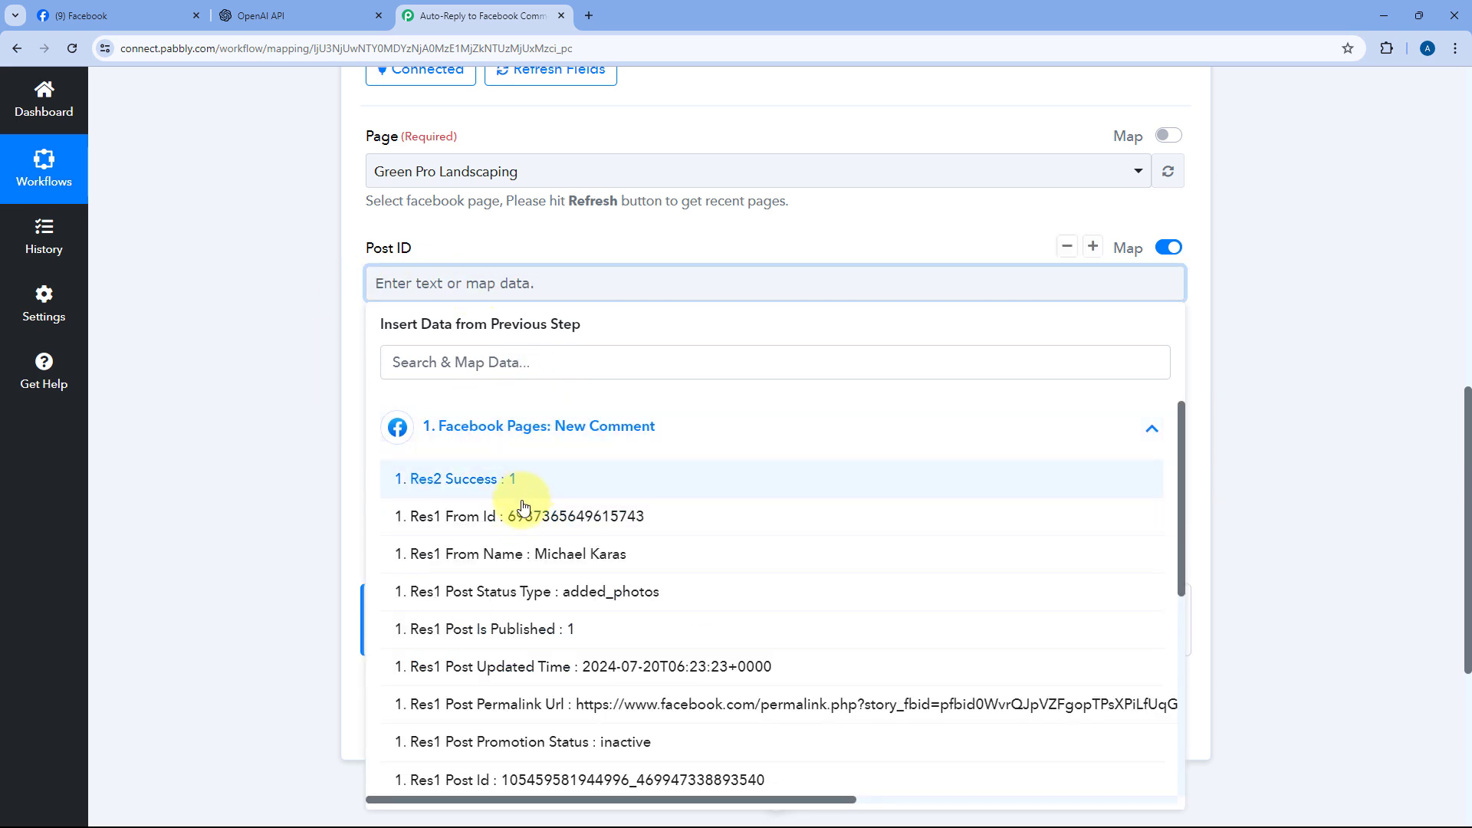
pyautogui.scroll(-3, 526, 513)
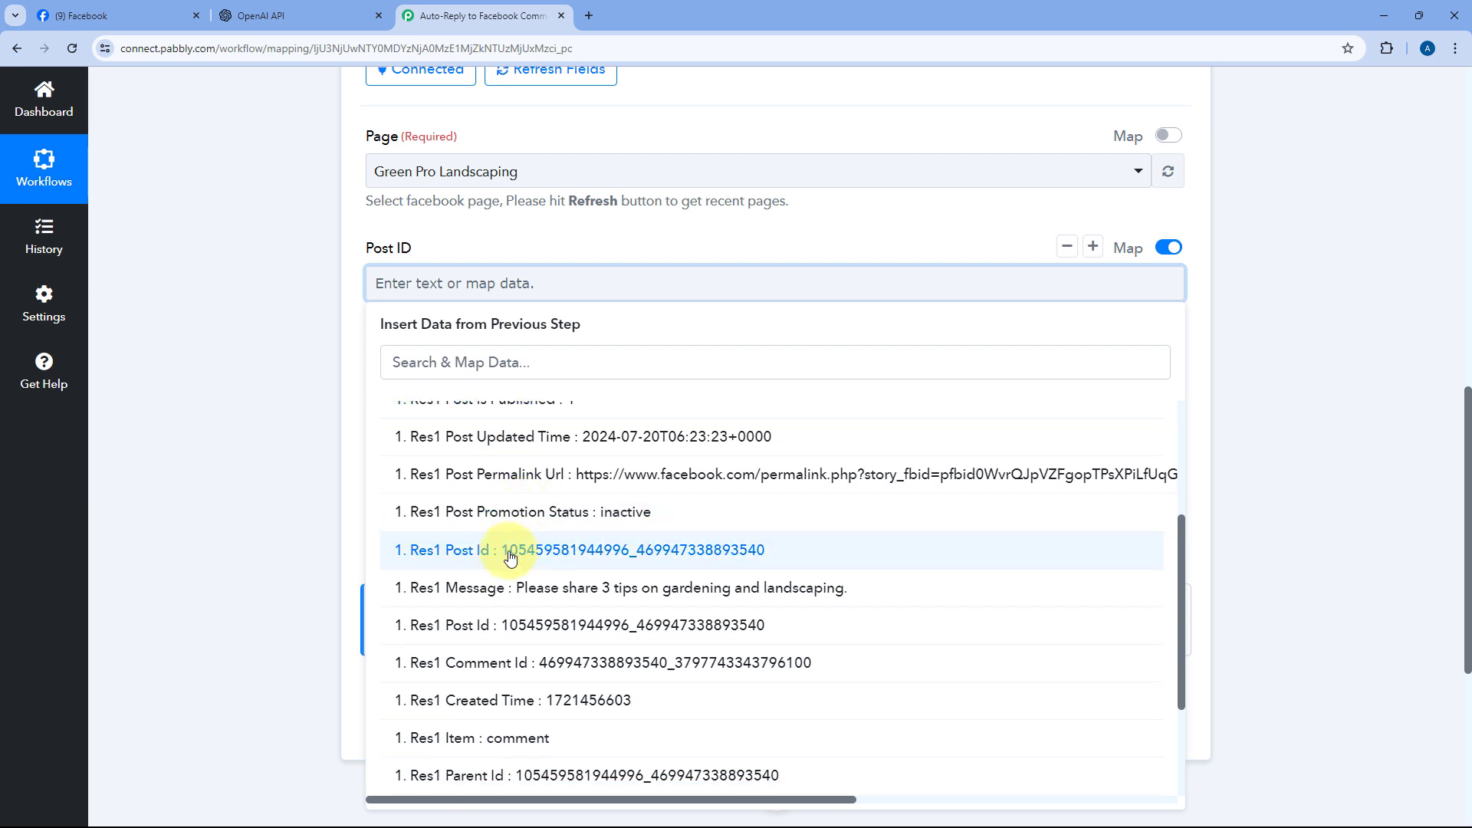
pyautogui.click(526, 552)
pyautogui.click(518, 233)
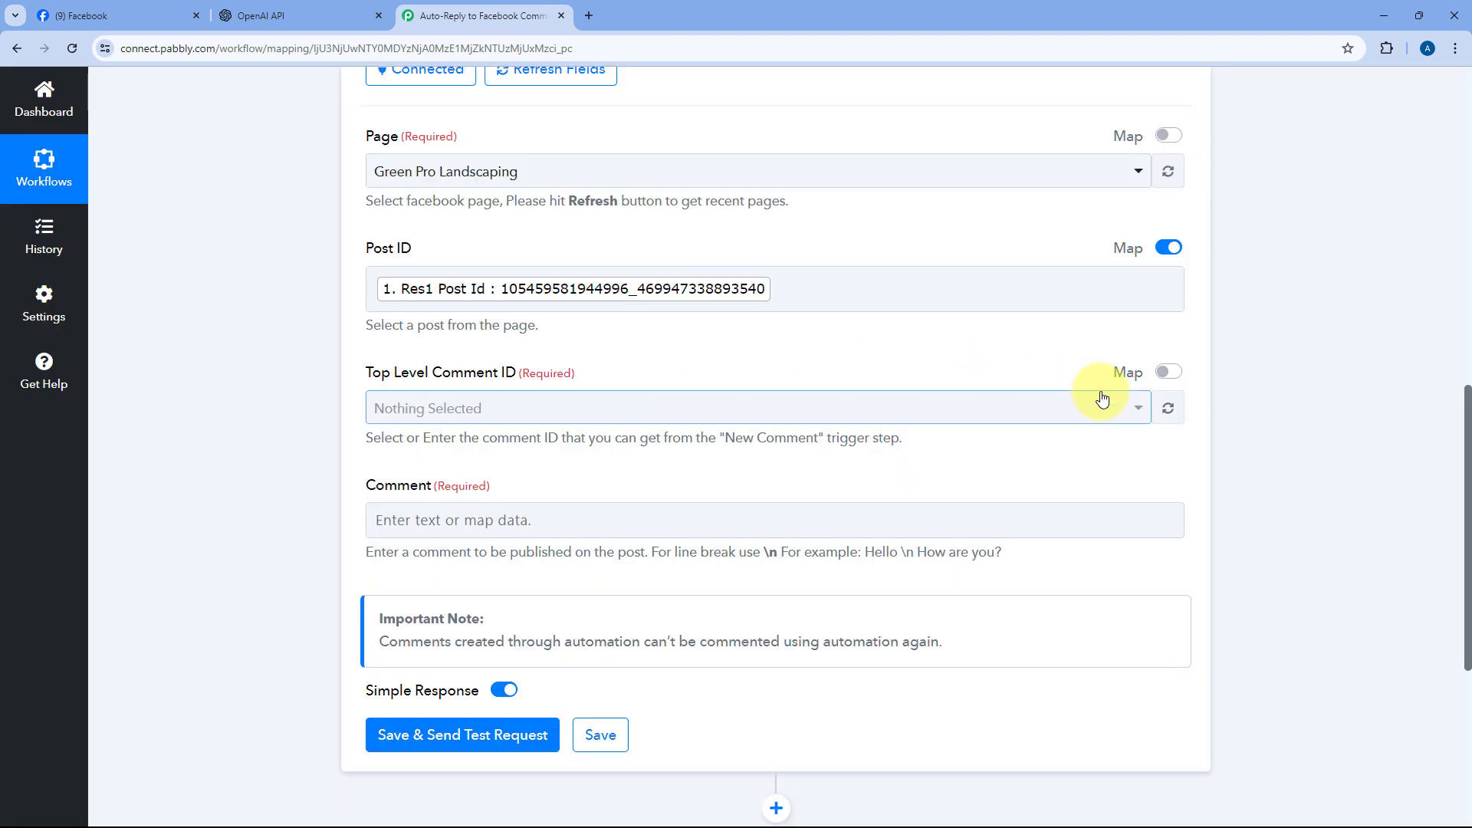
# - Switch Top Level Comment ID to mapped input and map it to Res1 Comment Id
pyautogui.click(1169, 371)
pyautogui.click(464, 402)
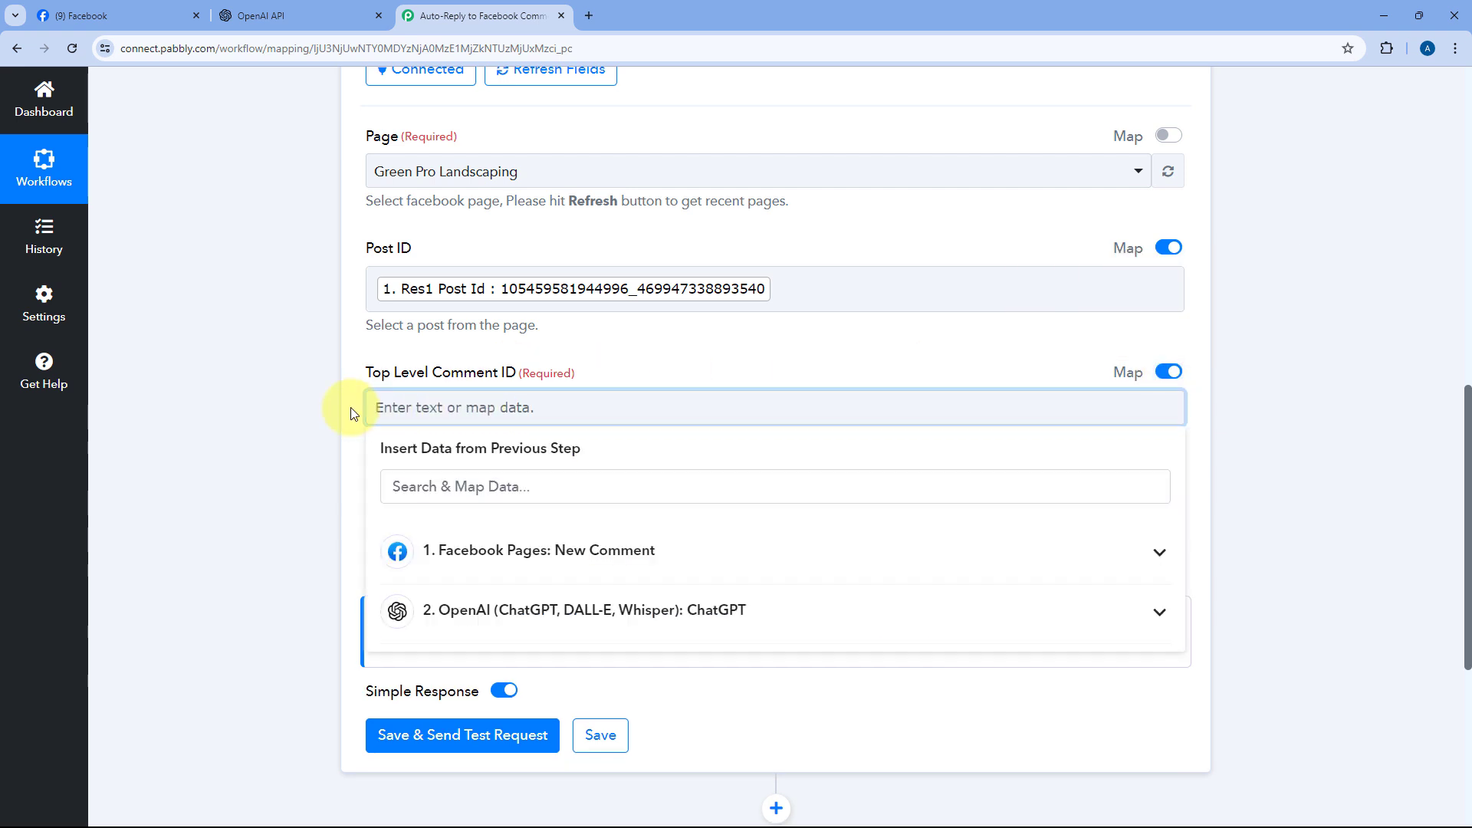
pyautogui.scroll(-2, 356, 404)
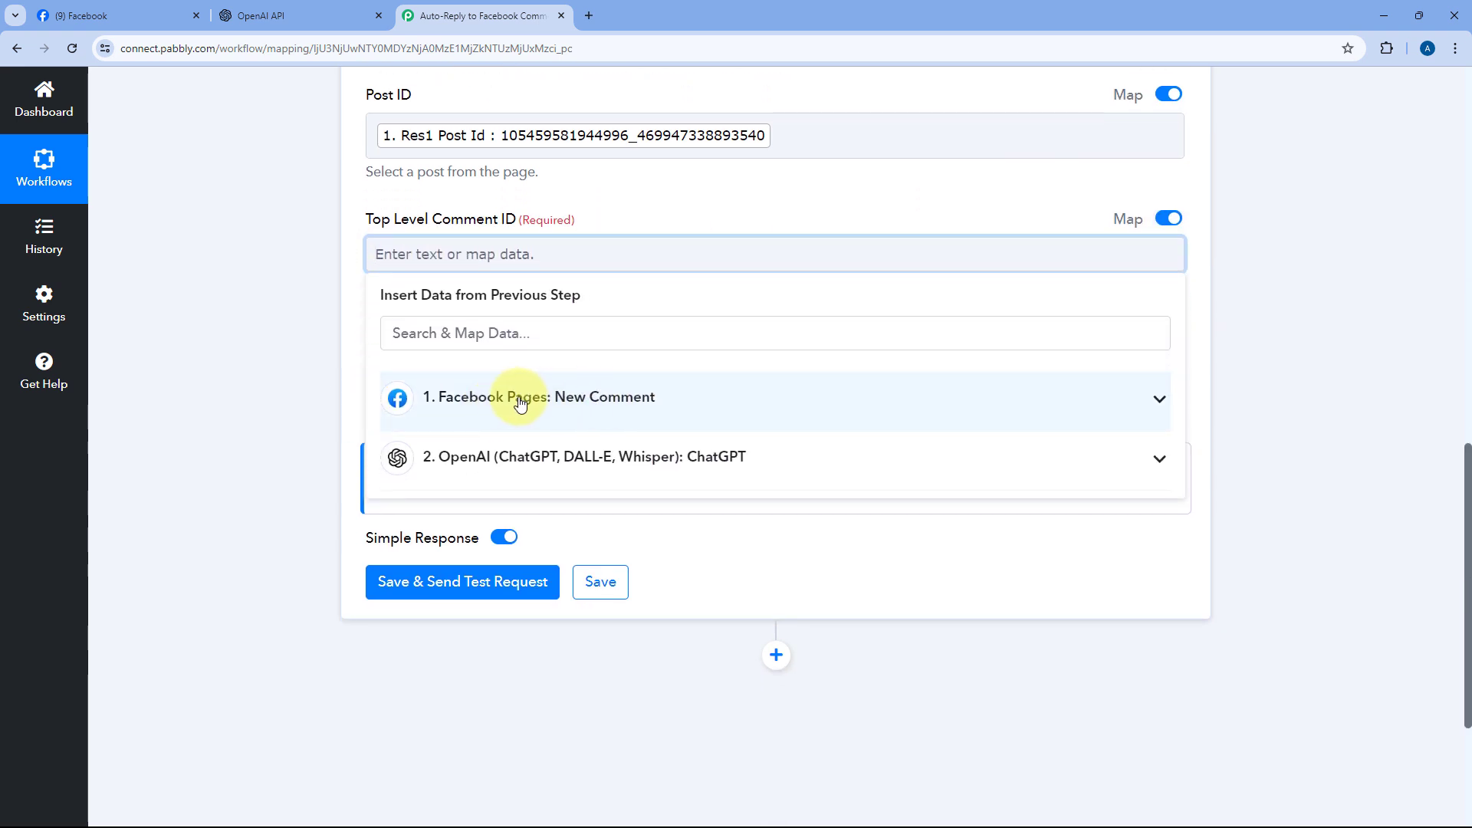
pyautogui.click(576, 397)
pyautogui.scroll(-3, 535, 488)
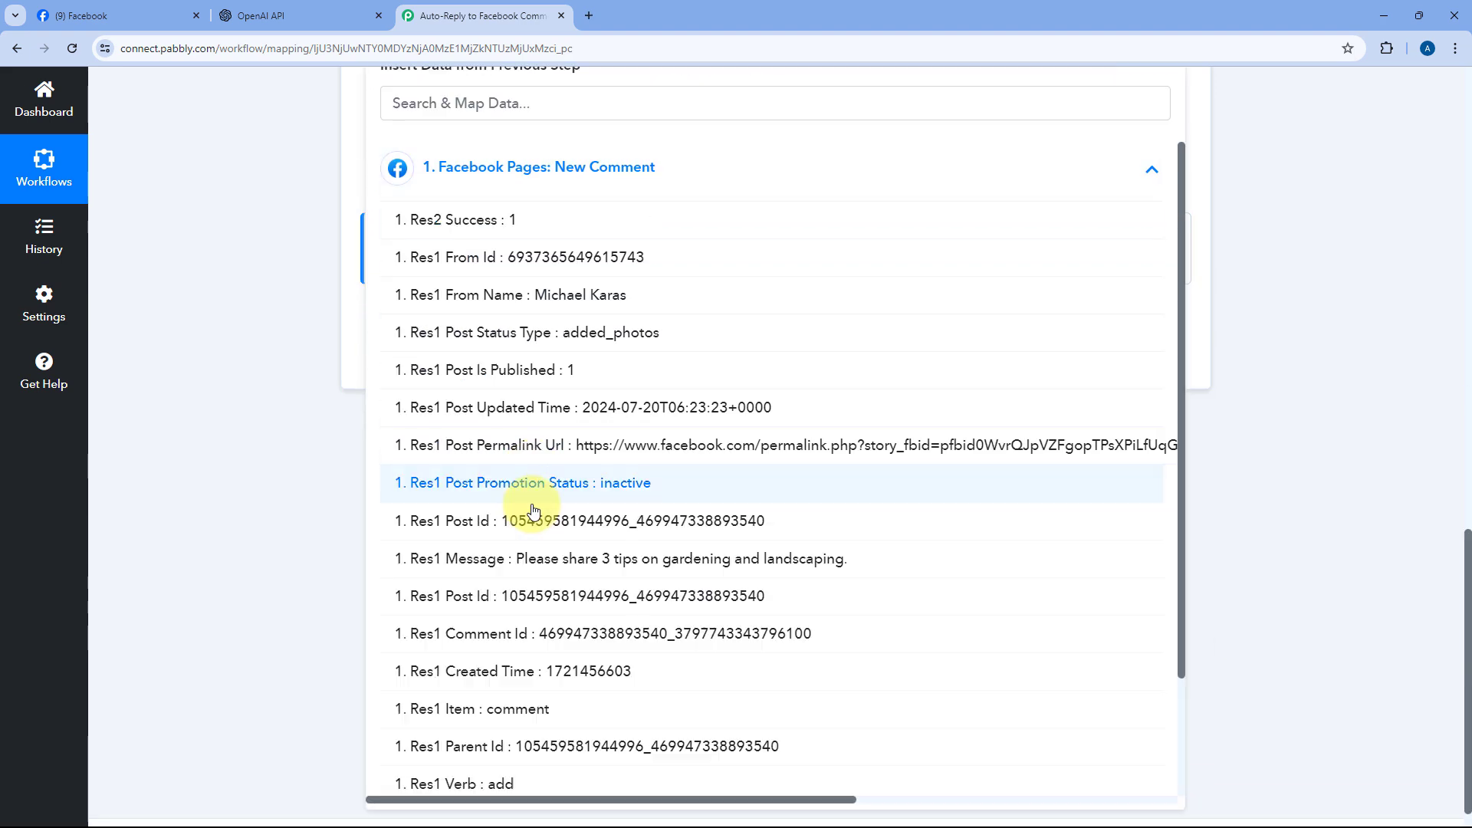
pyautogui.scroll(-1, 526, 460)
pyautogui.click(517, 565)
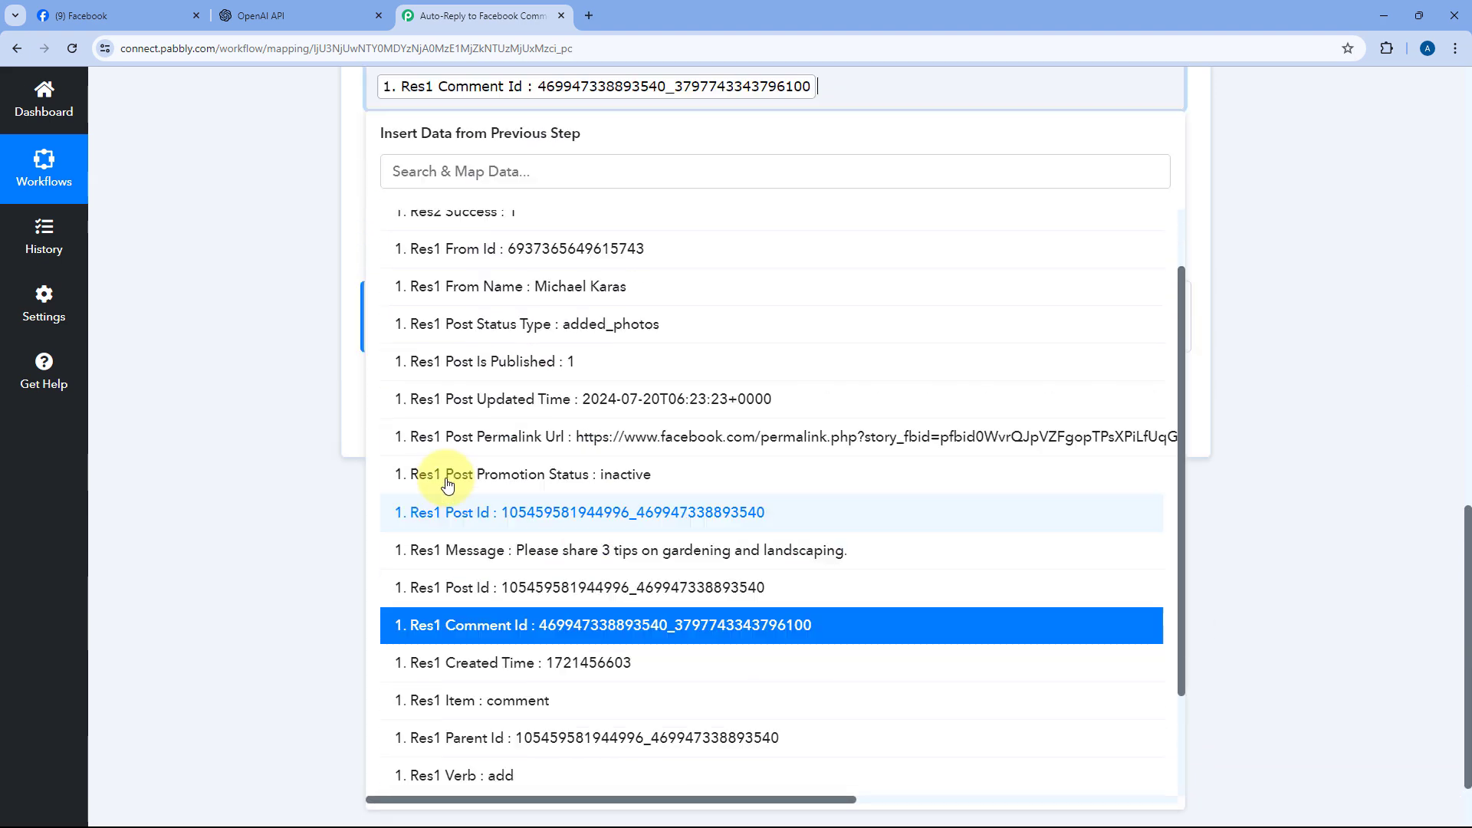
pyautogui.scroll(1, 352, 307)
pyautogui.click(331, 228)
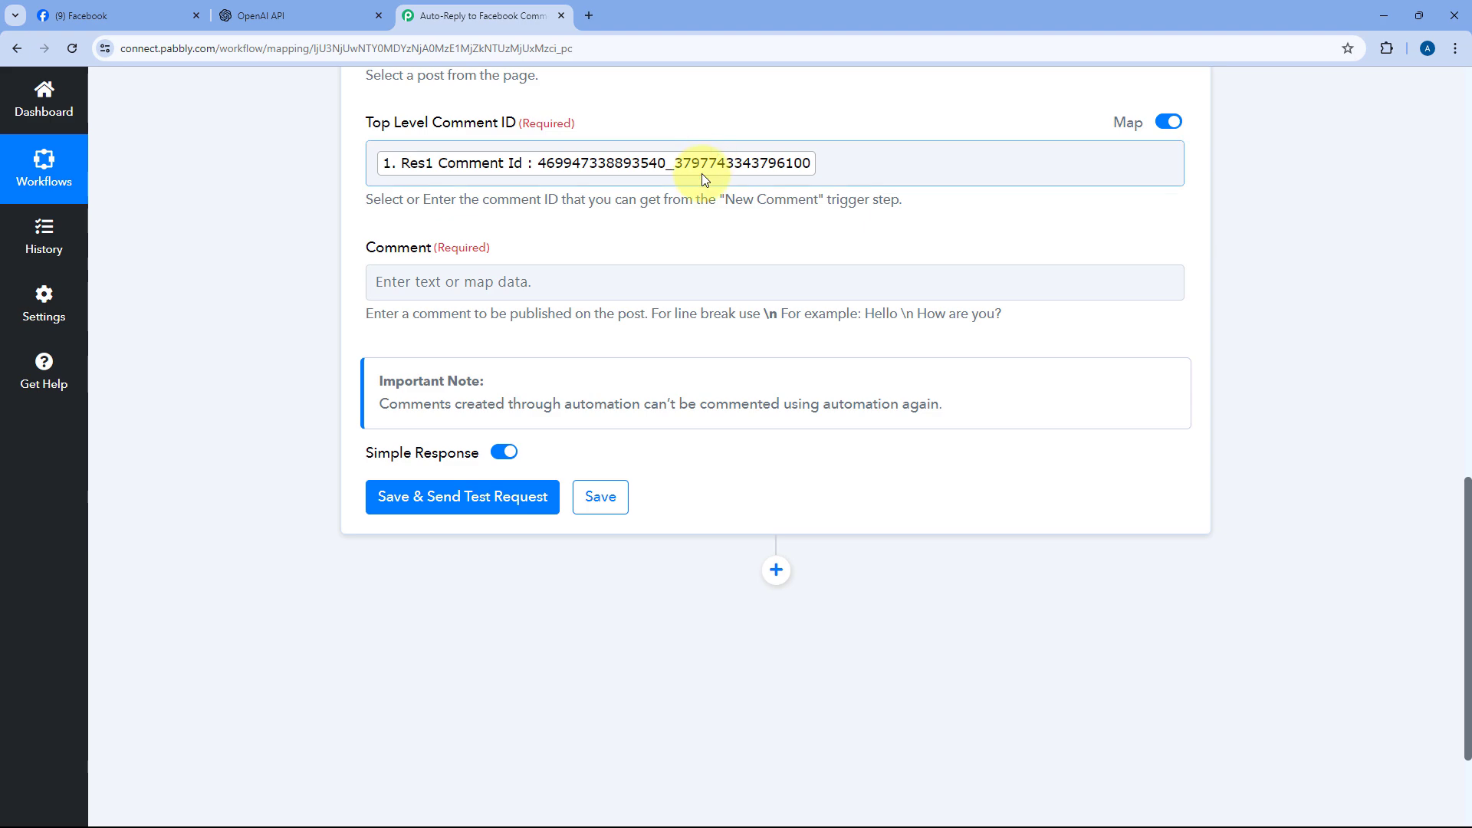
pyautogui.scroll(2, 590, 373)
pyautogui.scroll(1, 571, 391)
# - Map the reply's Comment field to OpenAI (ChatGPT)'s Choices 0 Message Content
pyautogui.scroll(1, 487, 405)
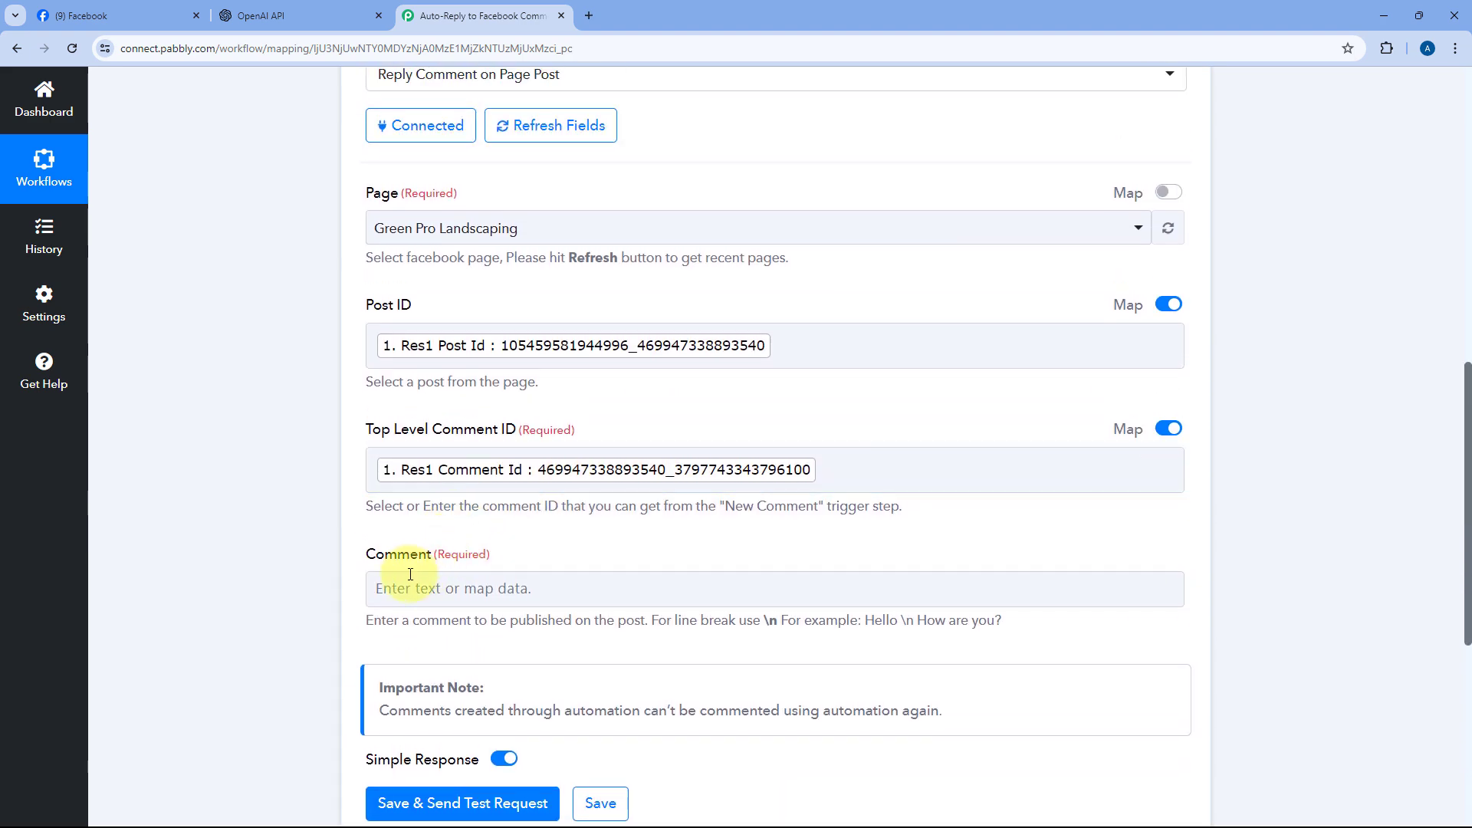
pyautogui.scroll(-2, 524, 555)
pyautogui.click(540, 440)
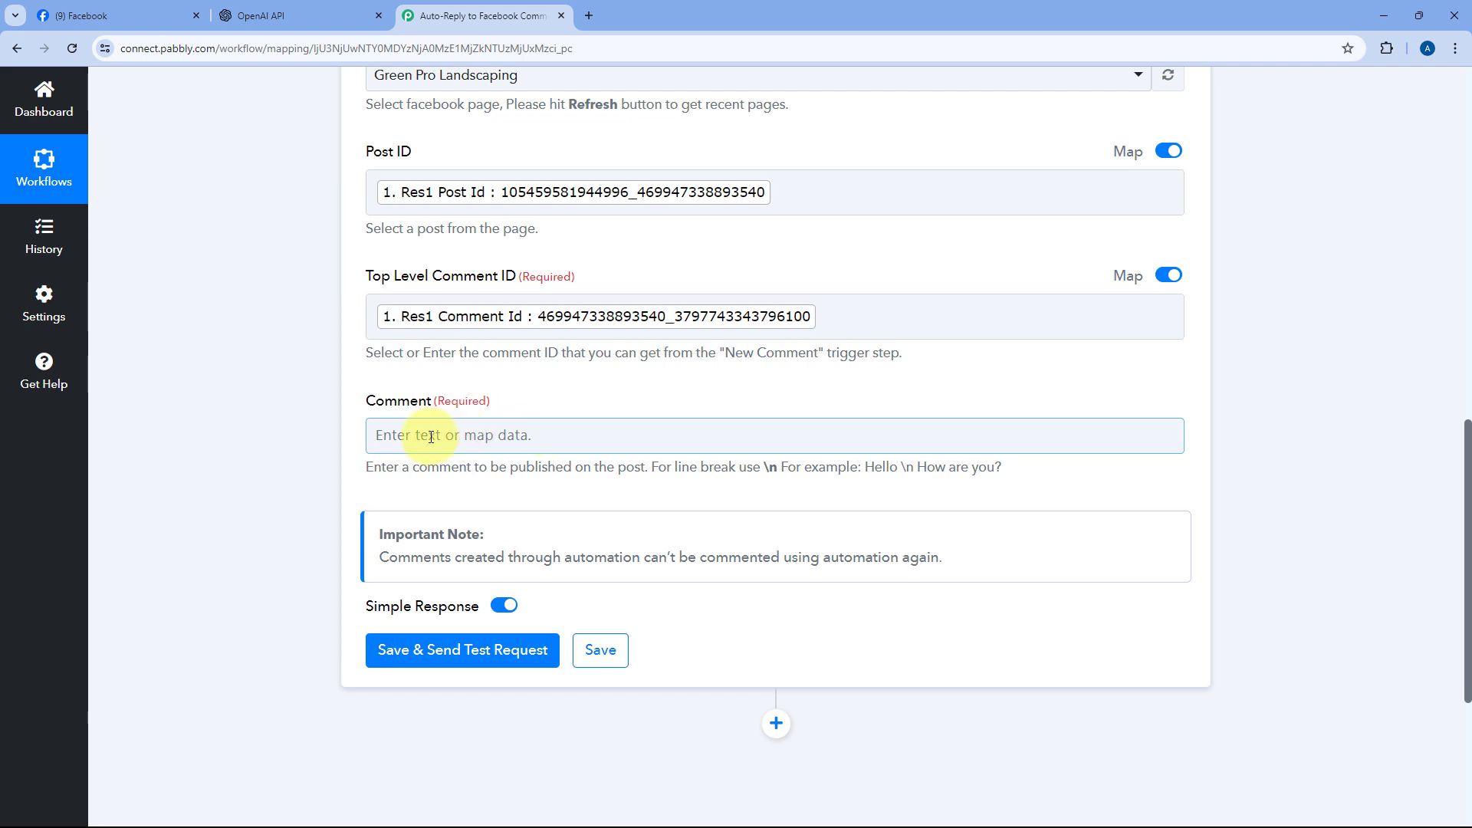
pyautogui.scroll(10, 682, 411)
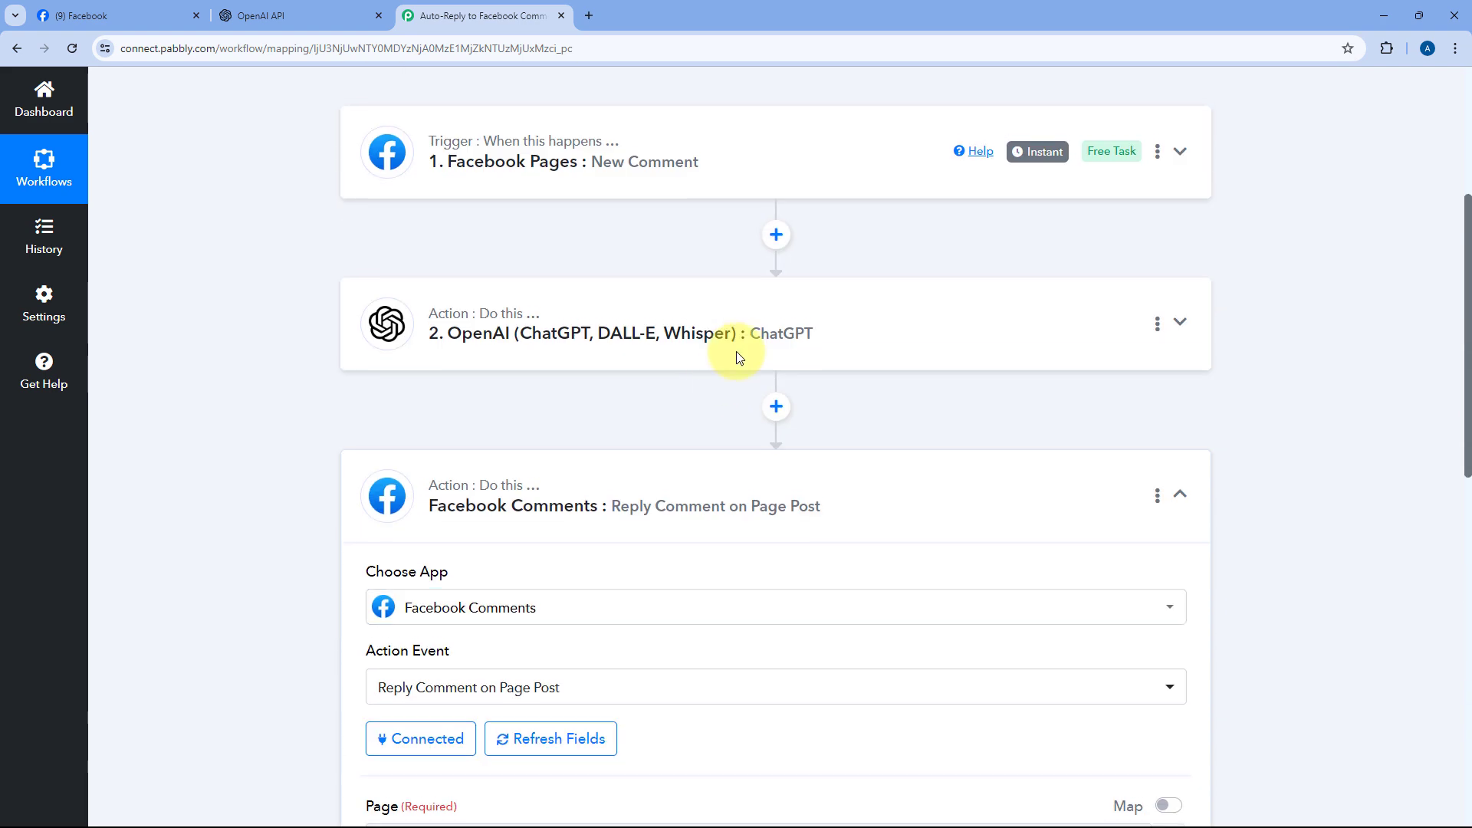
pyautogui.scroll(-10, 660, 361)
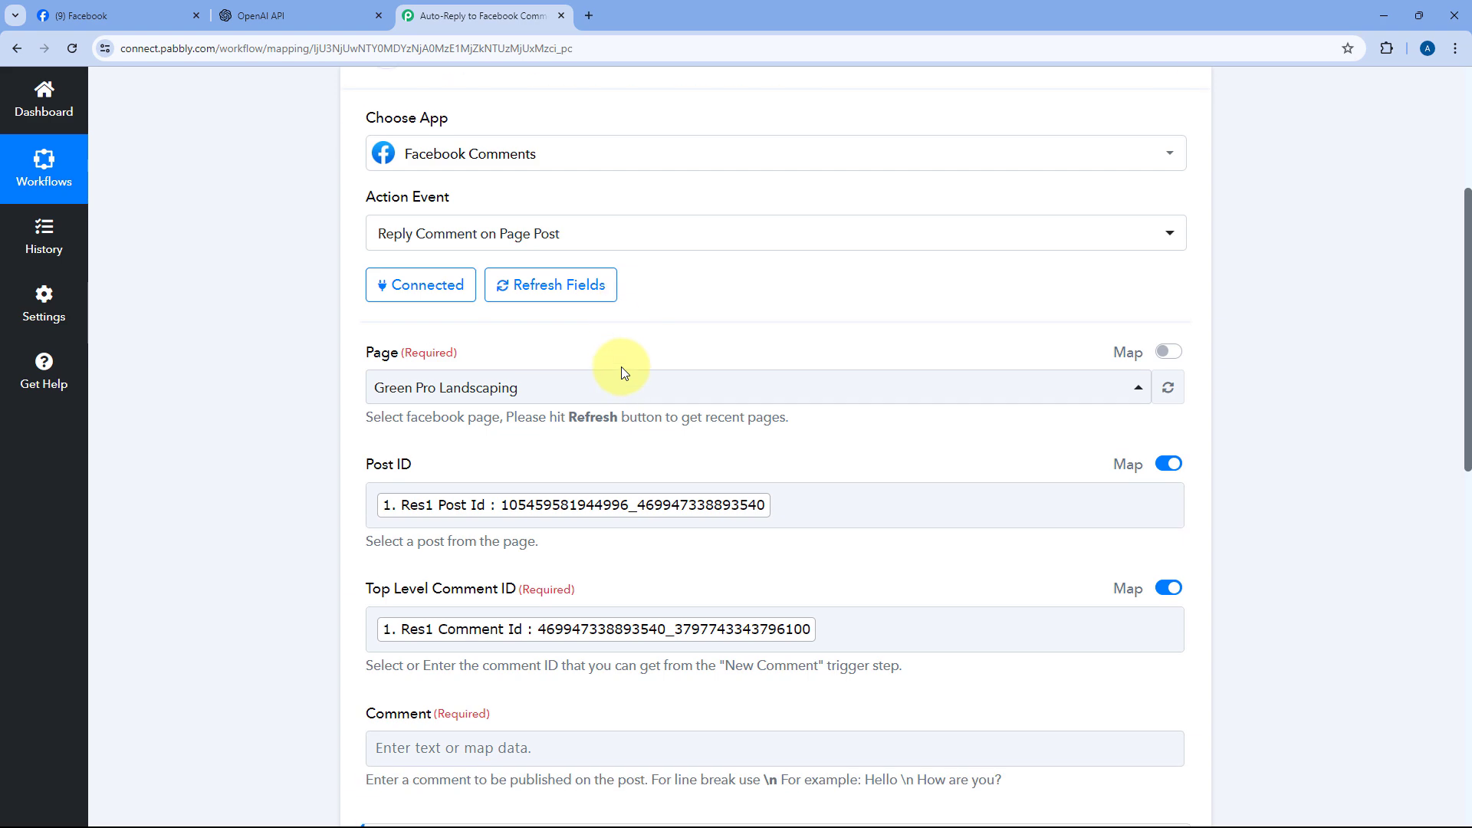
pyautogui.click(434, 281)
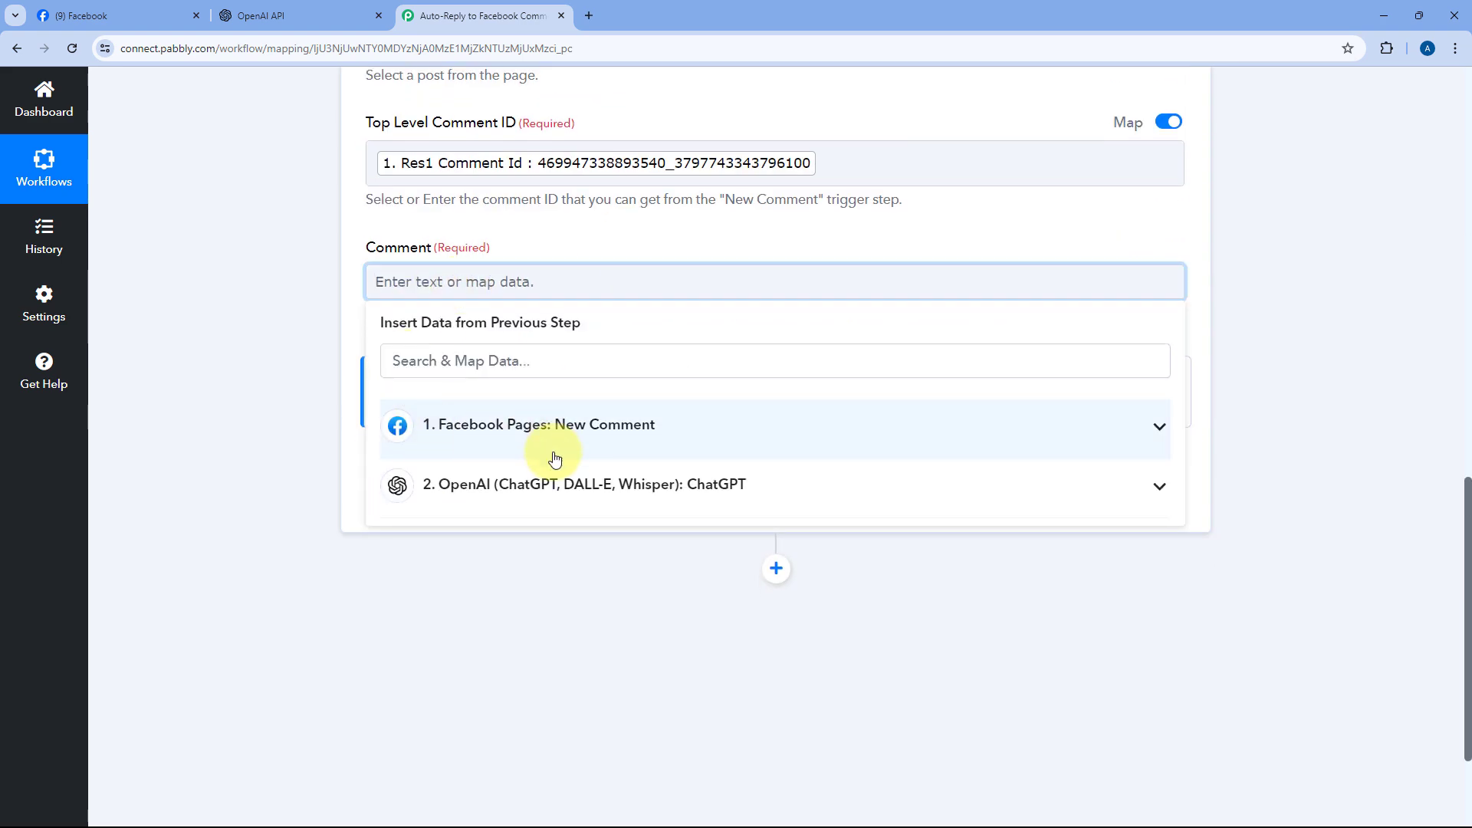
pyautogui.click(535, 510)
pyautogui.scroll(-1, 598, 675)
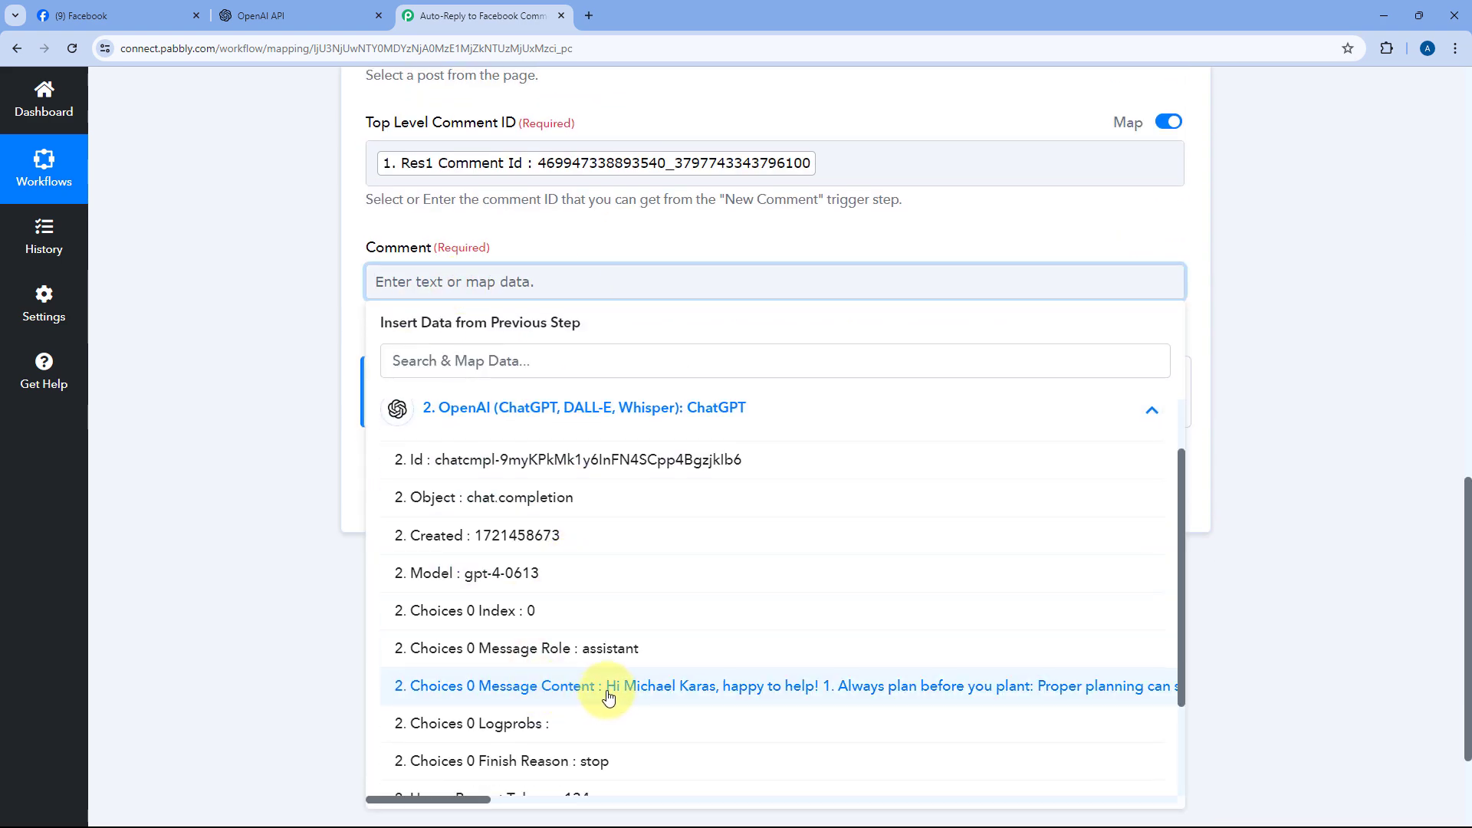
pyautogui.click(608, 694)
pyautogui.click(582, 251)
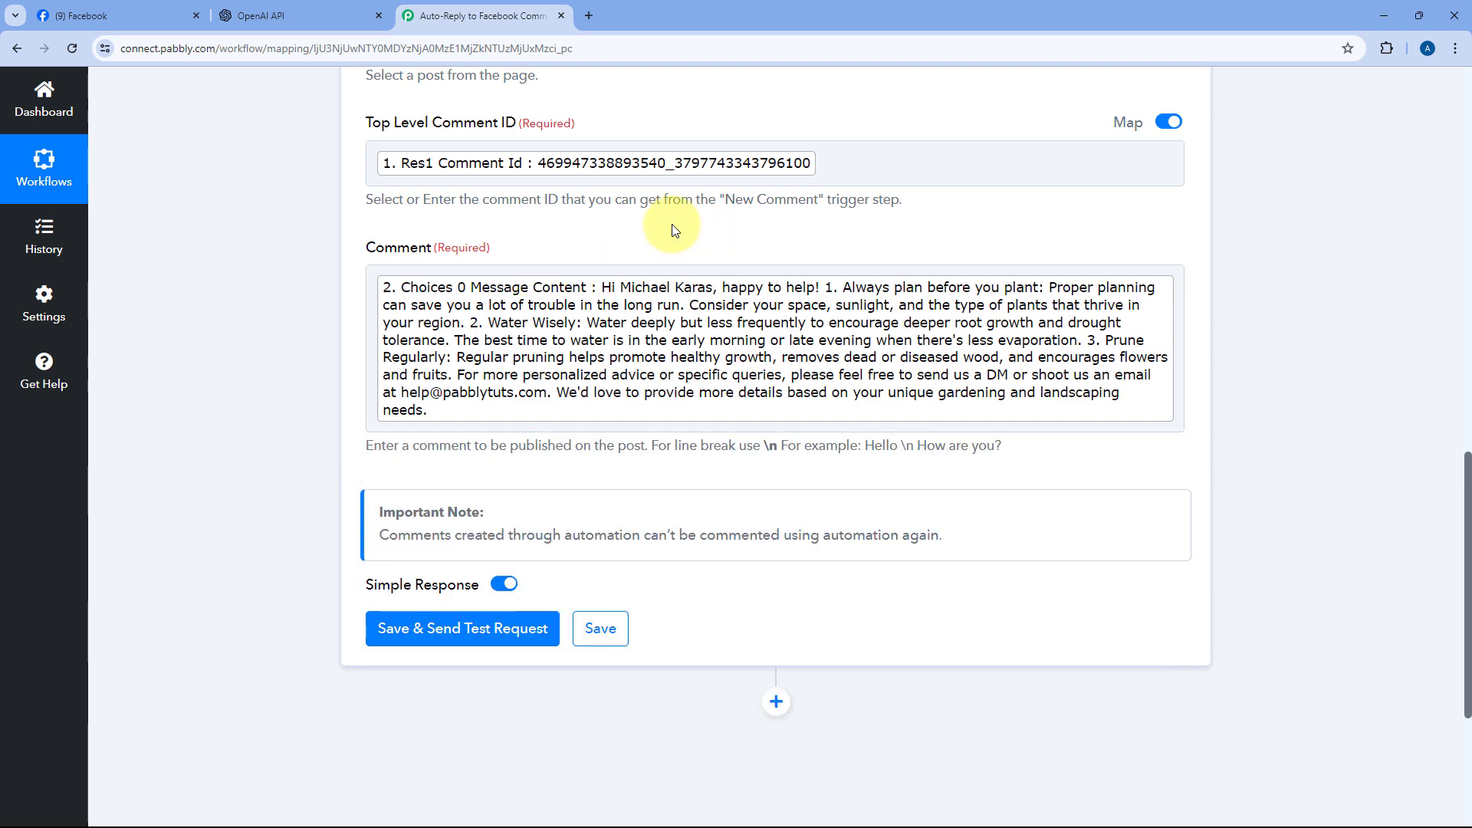
pyautogui.scroll(5, 564, 254)
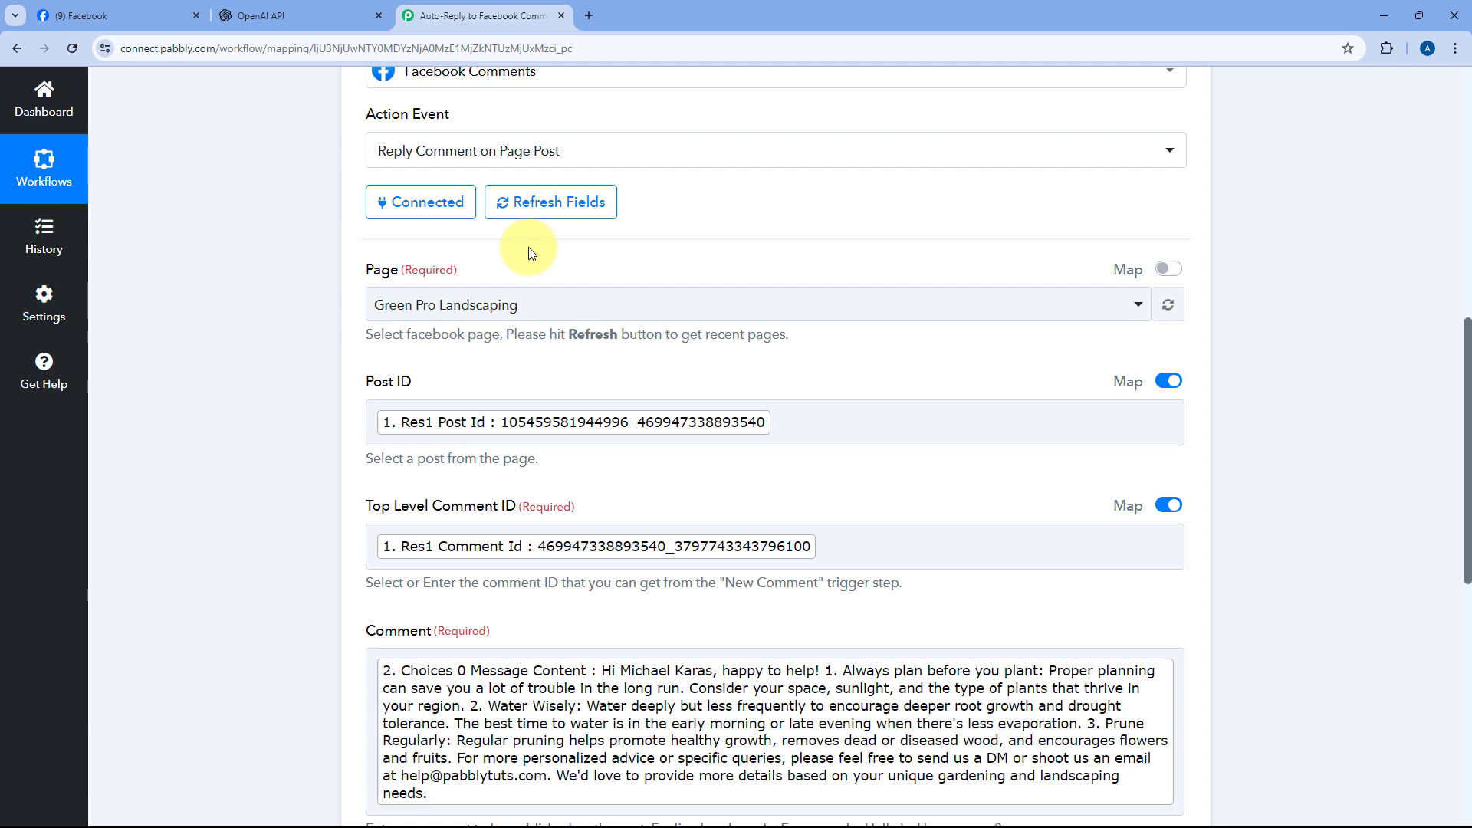
pyautogui.scroll(-5, 527, 249)
pyautogui.scroll(-3, 528, 249)
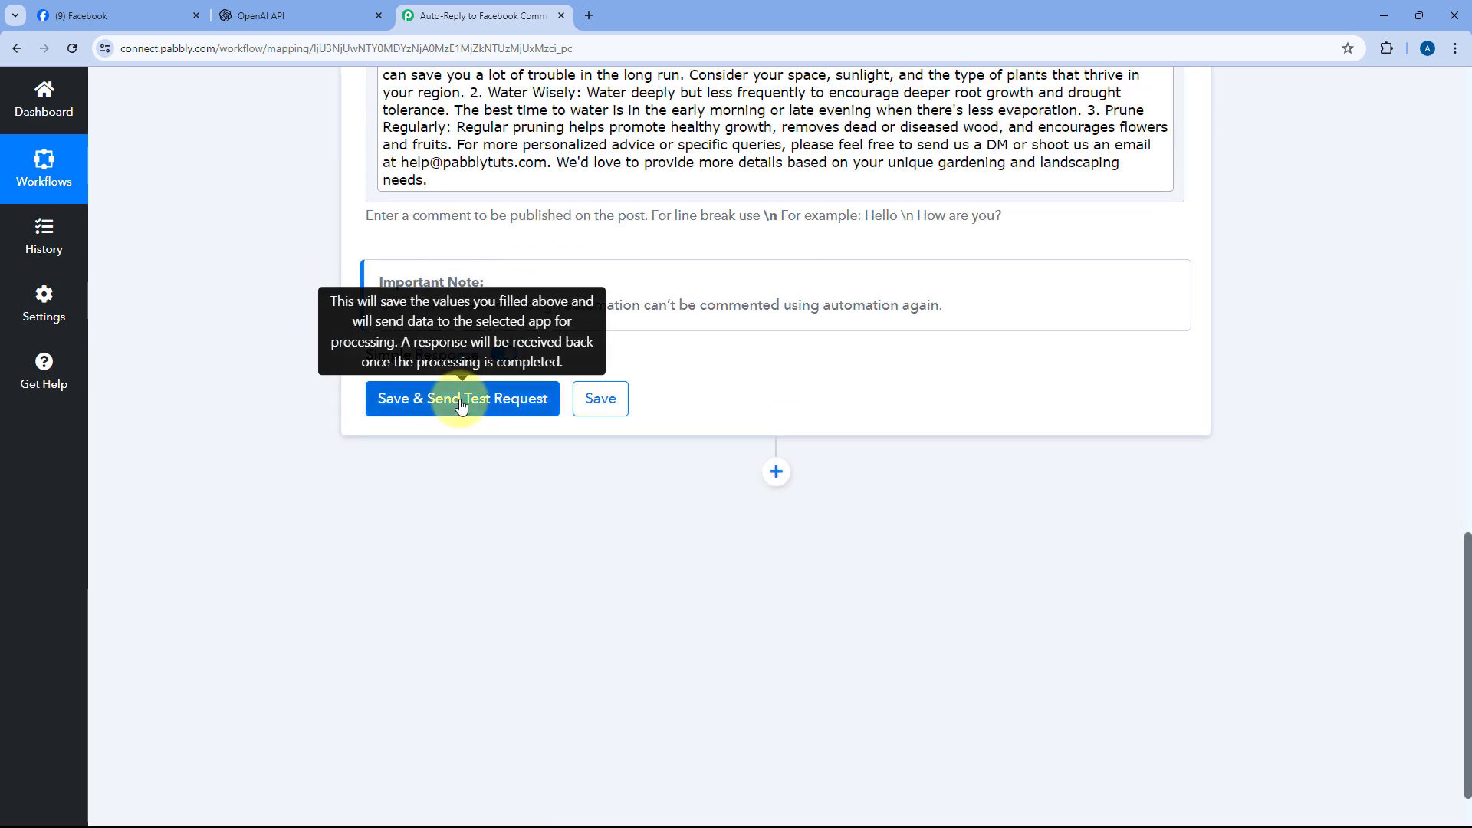
# - Send the reply step's test request and confirm Res2 Status is success for facebook_comment_reply
pyautogui.click(429, 398)
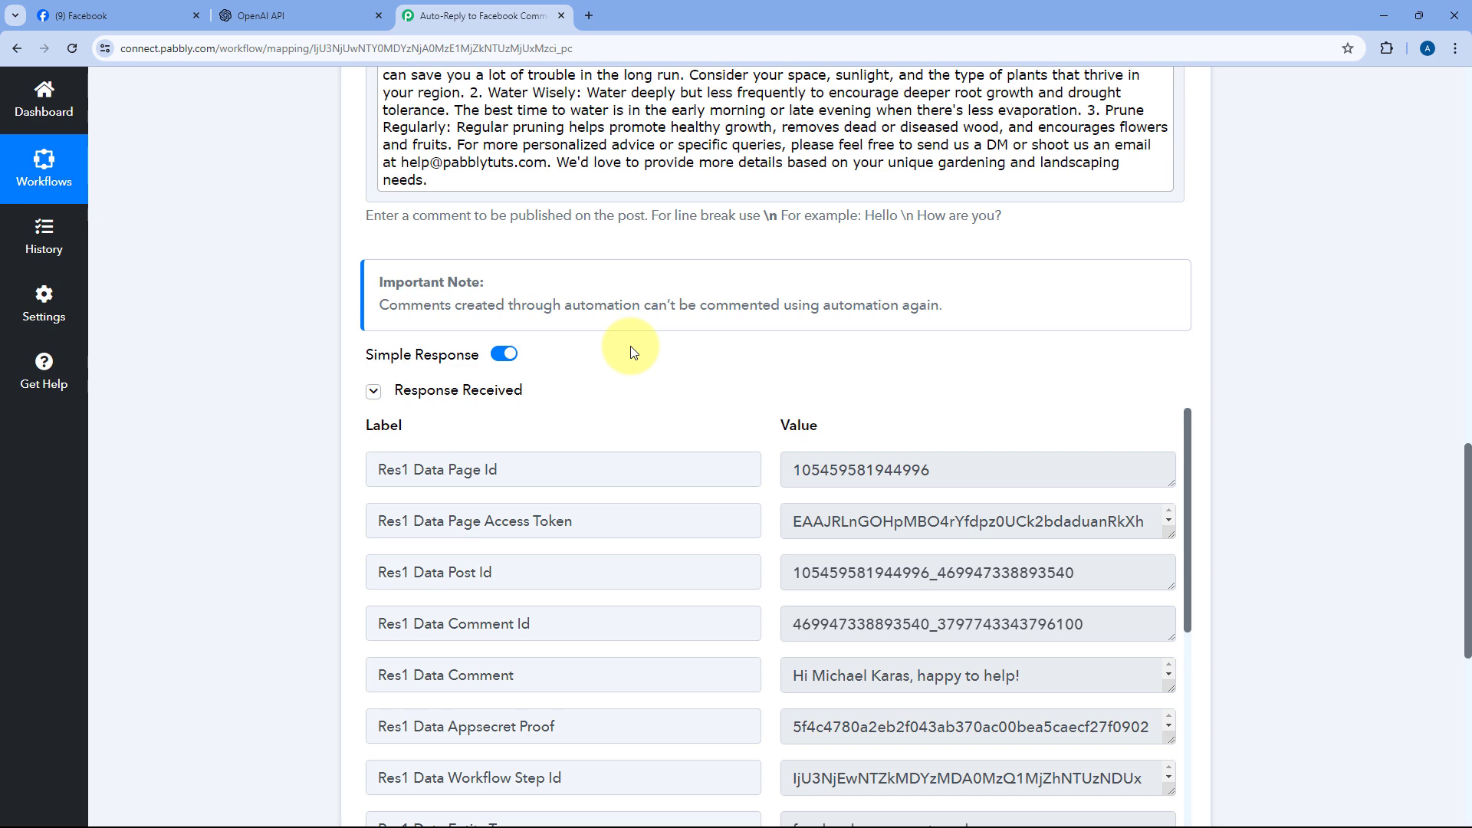
pyautogui.scroll(-1, 690, 360)
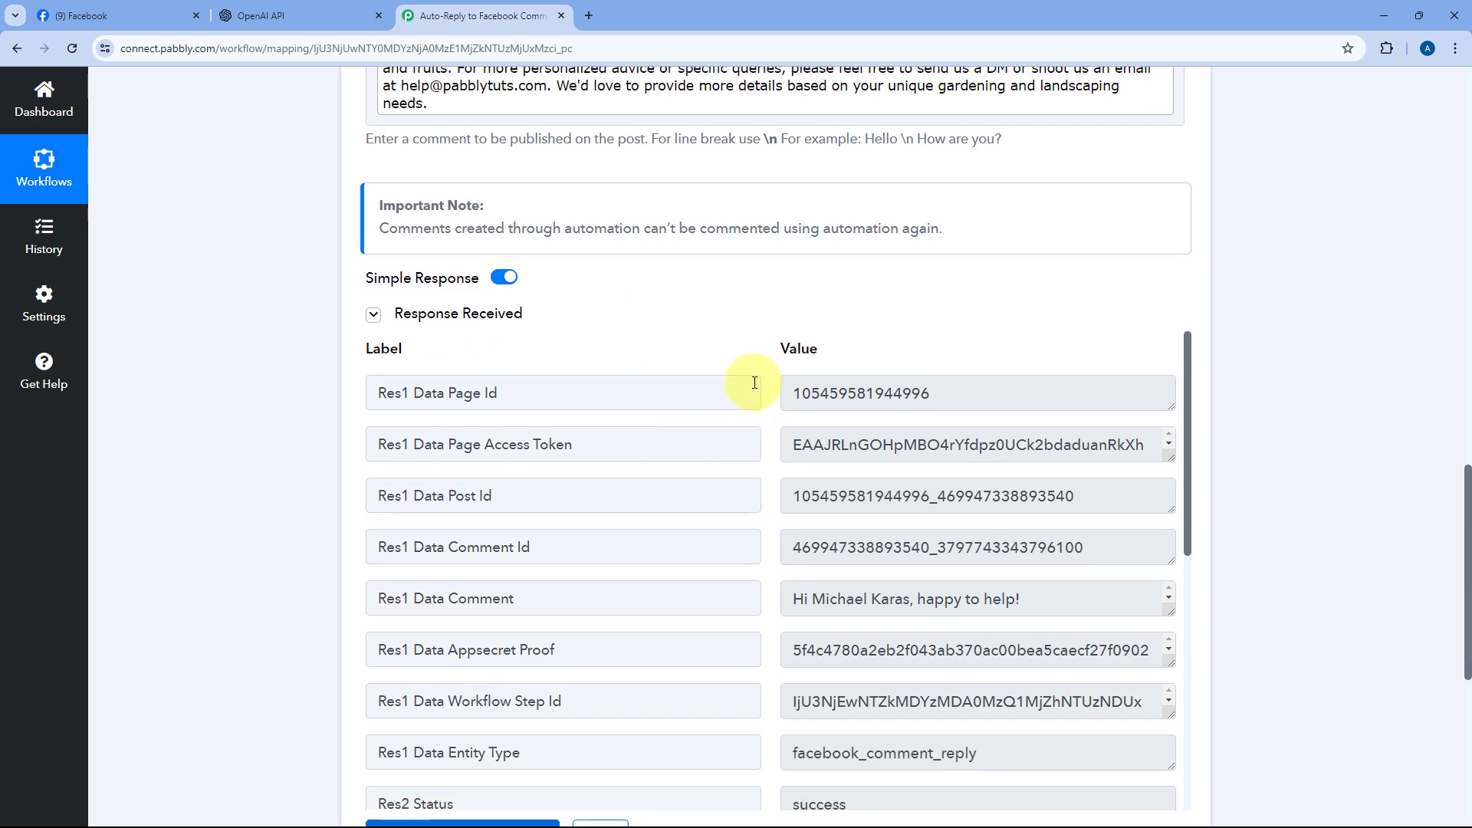
pyautogui.scroll(-4, 773, 423)
pyautogui.doubleClick(801, 500)
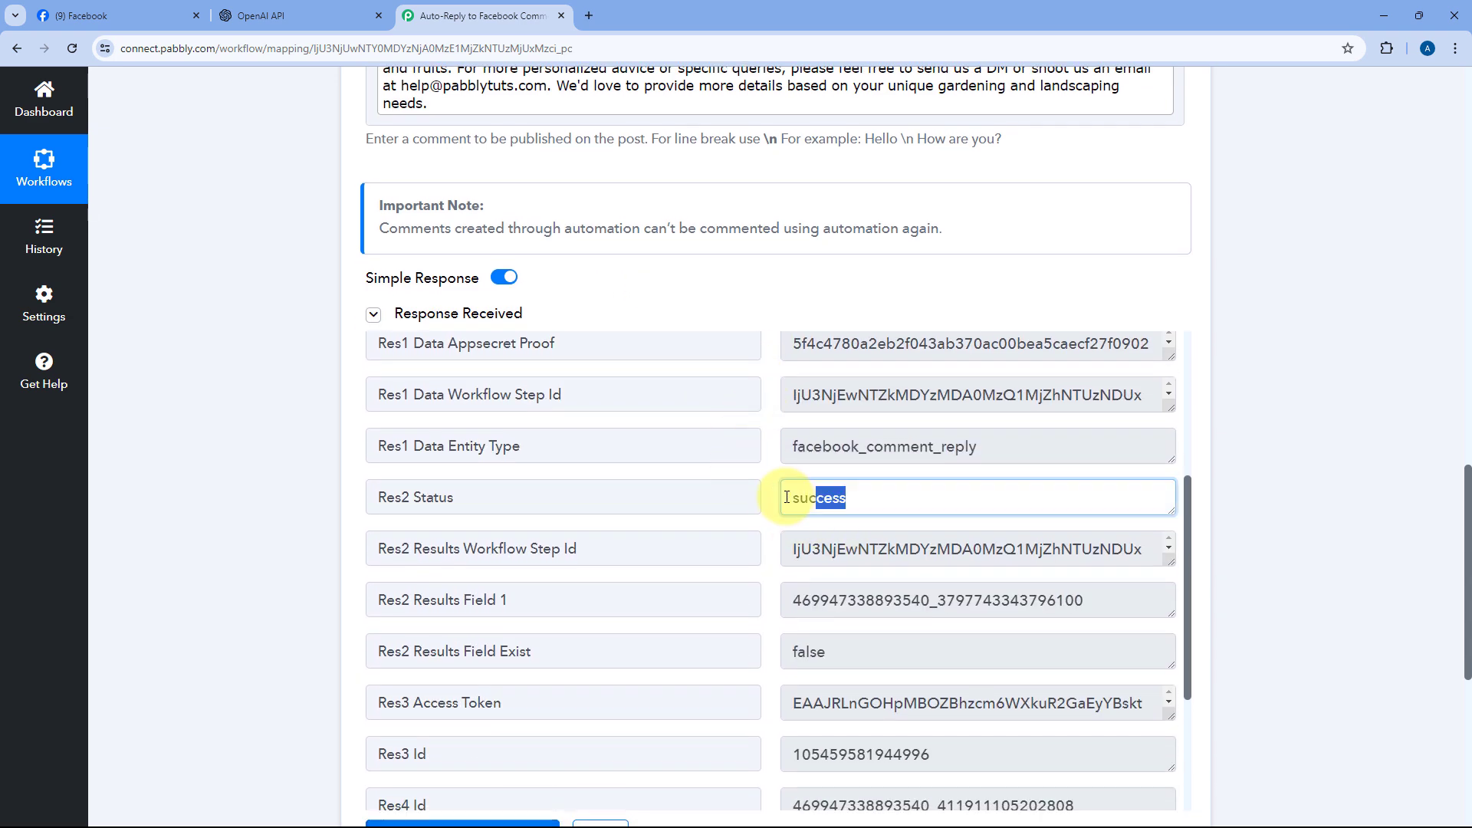
pyautogui.scroll(-1, 771, 429)
pyautogui.scroll(7, 767, 421)
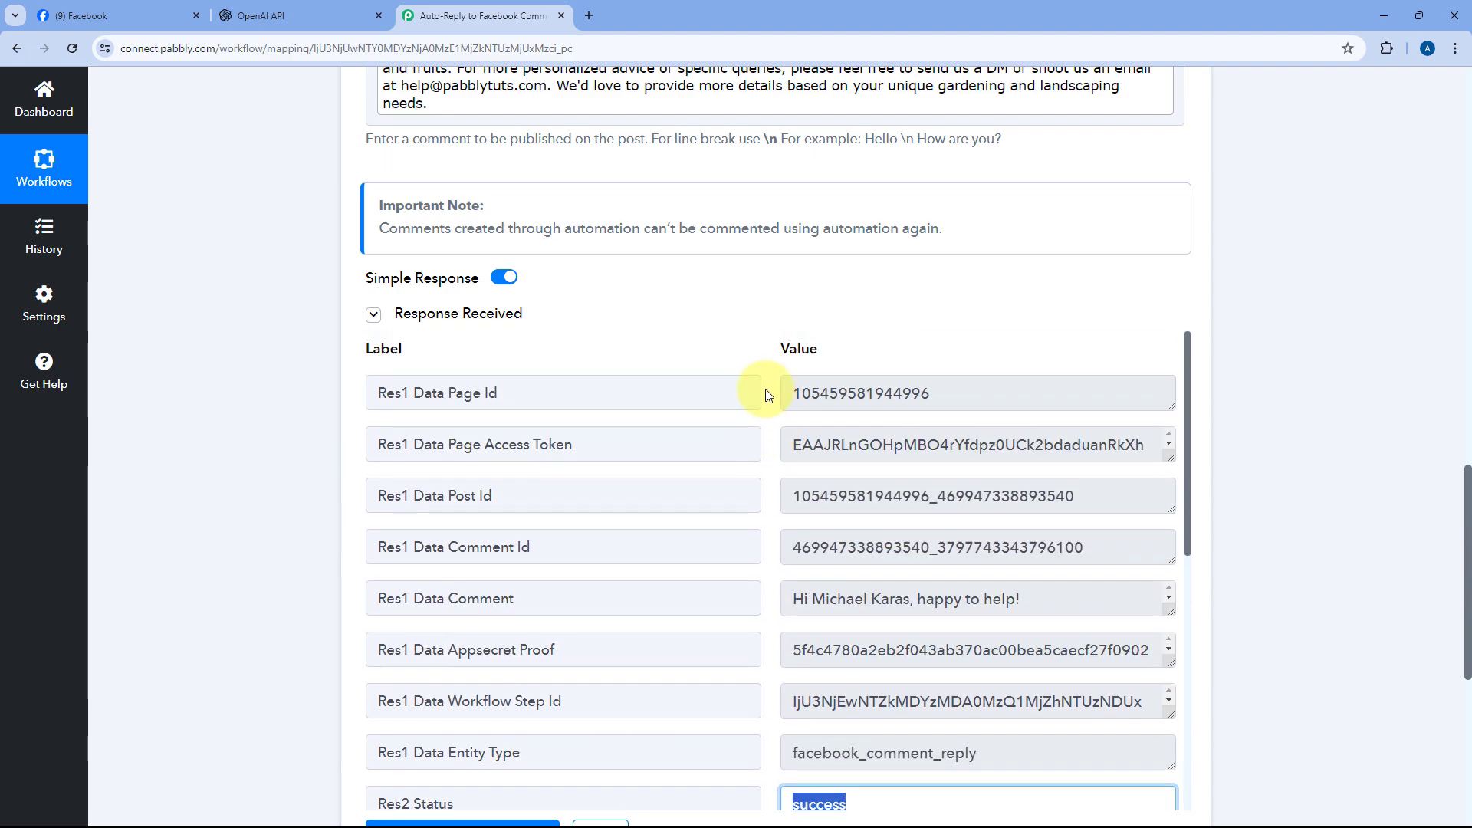
pyautogui.scroll(15, 751, 314)
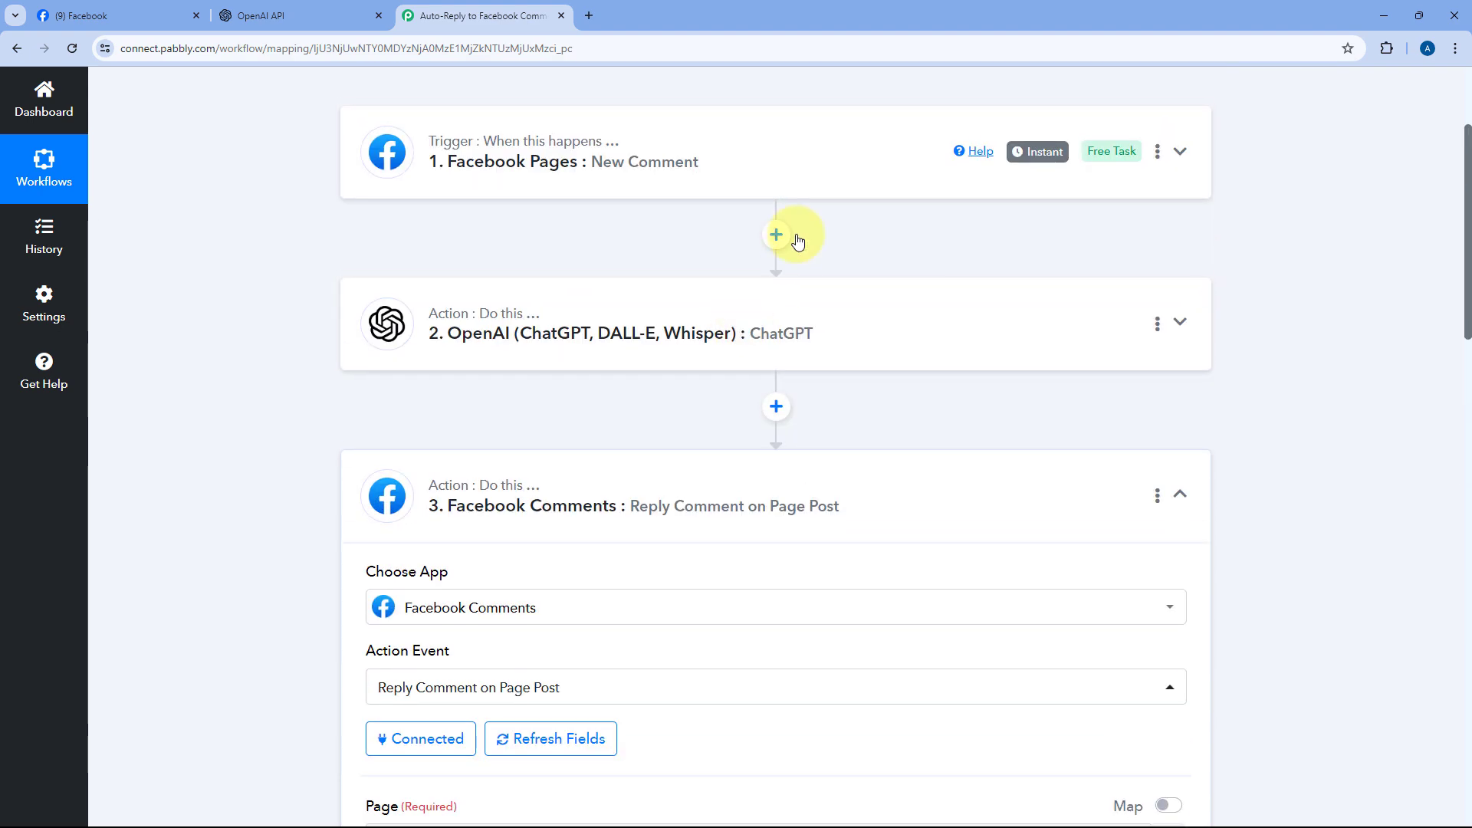
# - Collapse the step 3 Facebook Comments card and go to the Facebook post's comments
pyautogui.click(700, 540)
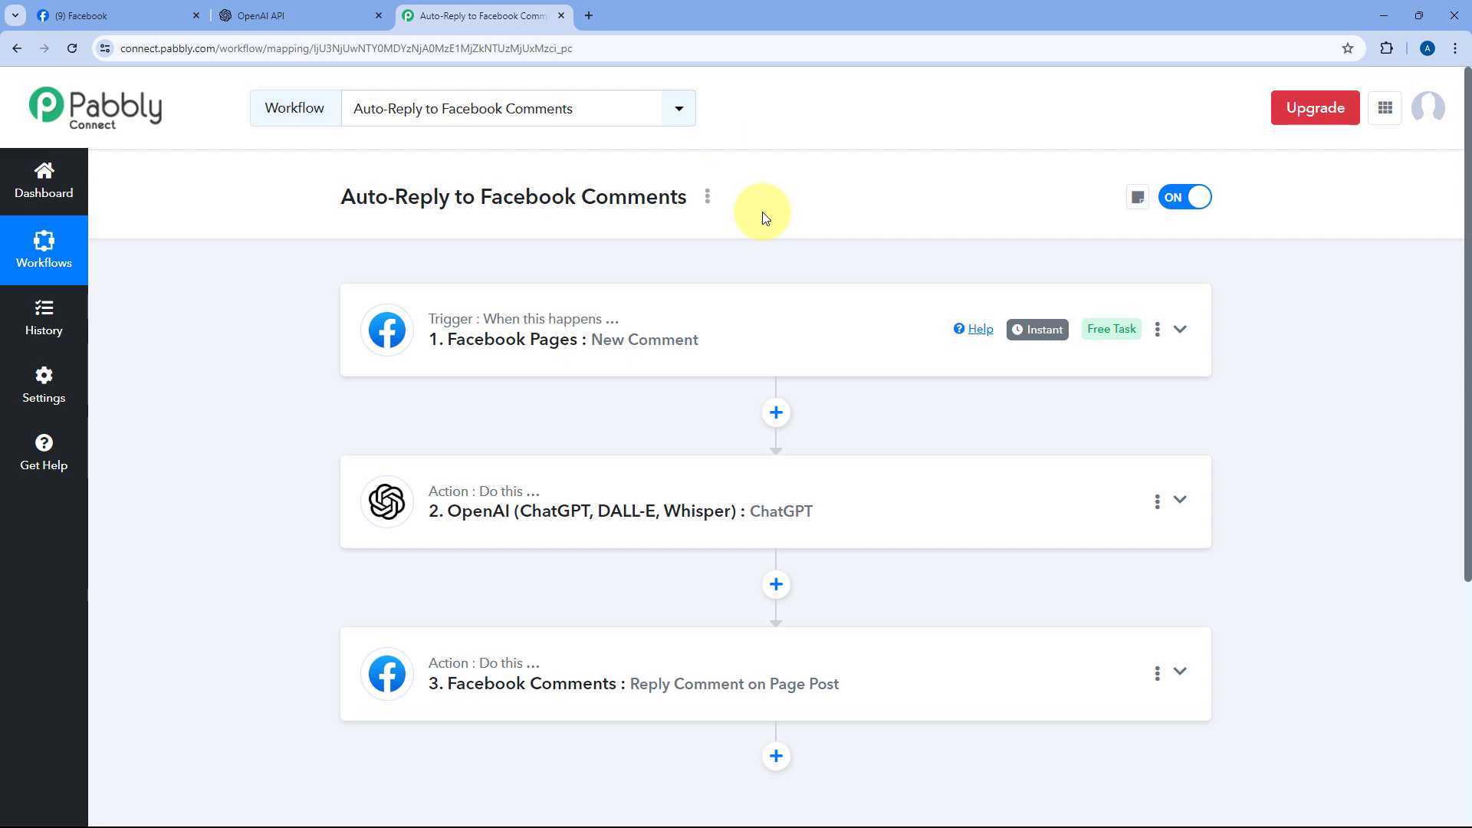
pyautogui.click(119, 8)
pyautogui.scroll(-2, 614, 414)
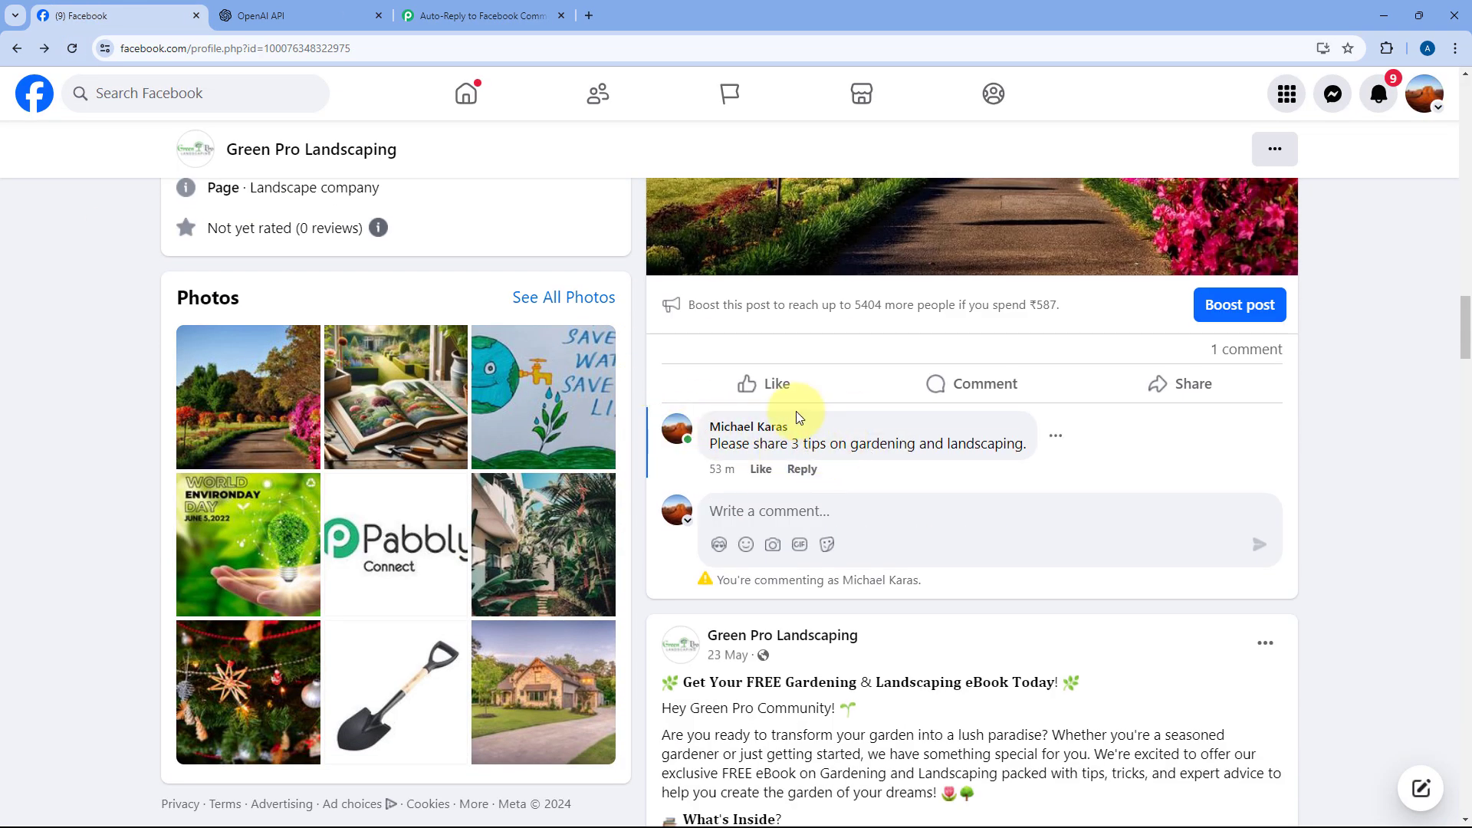
# - Reload the Facebook page and open the gardening-tips post's comment thread
pyautogui.click(72, 48)
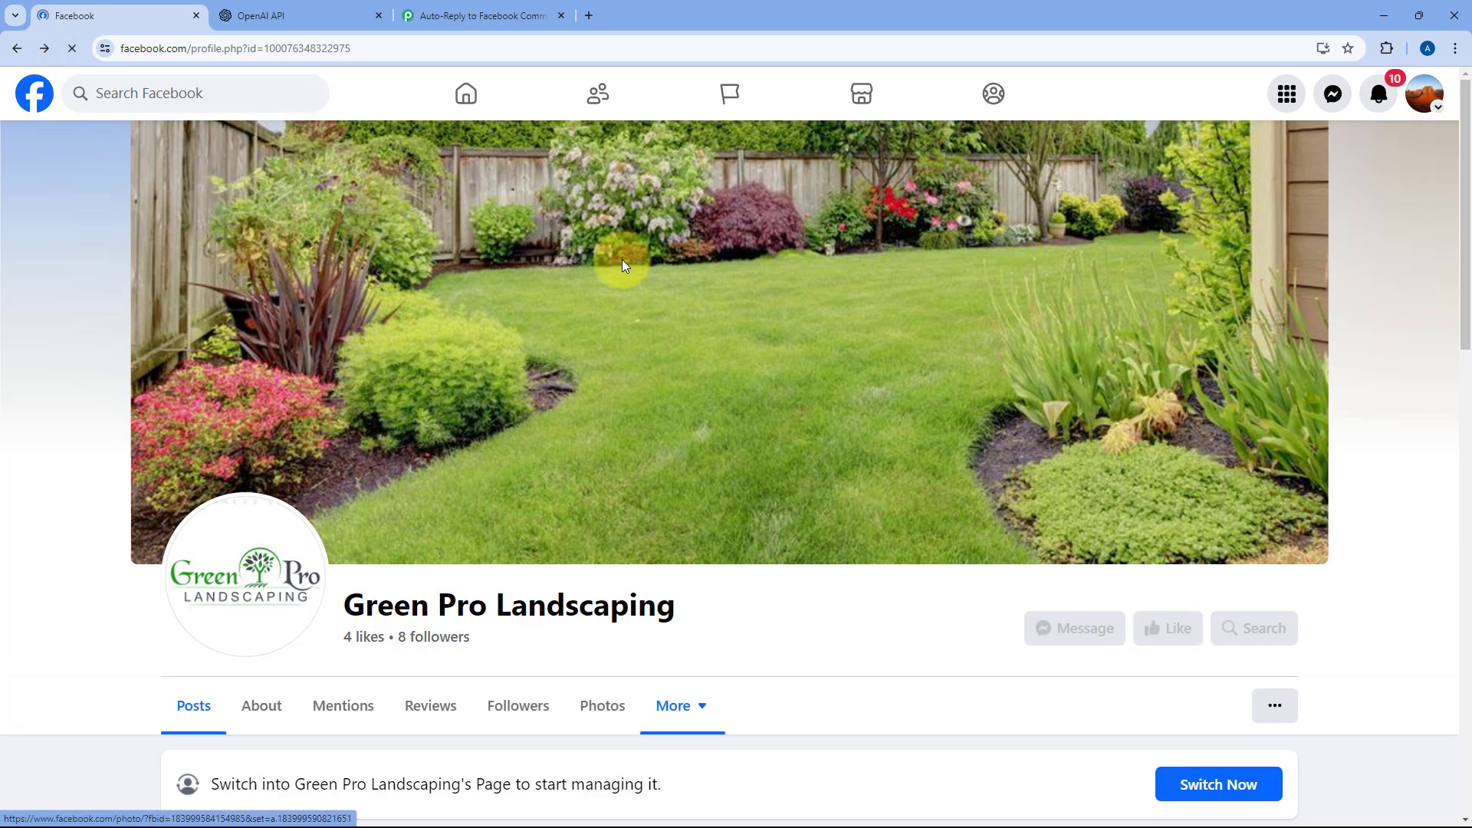
pyautogui.scroll(-7, 640, 349)
pyautogui.scroll(-12, 635, 379)
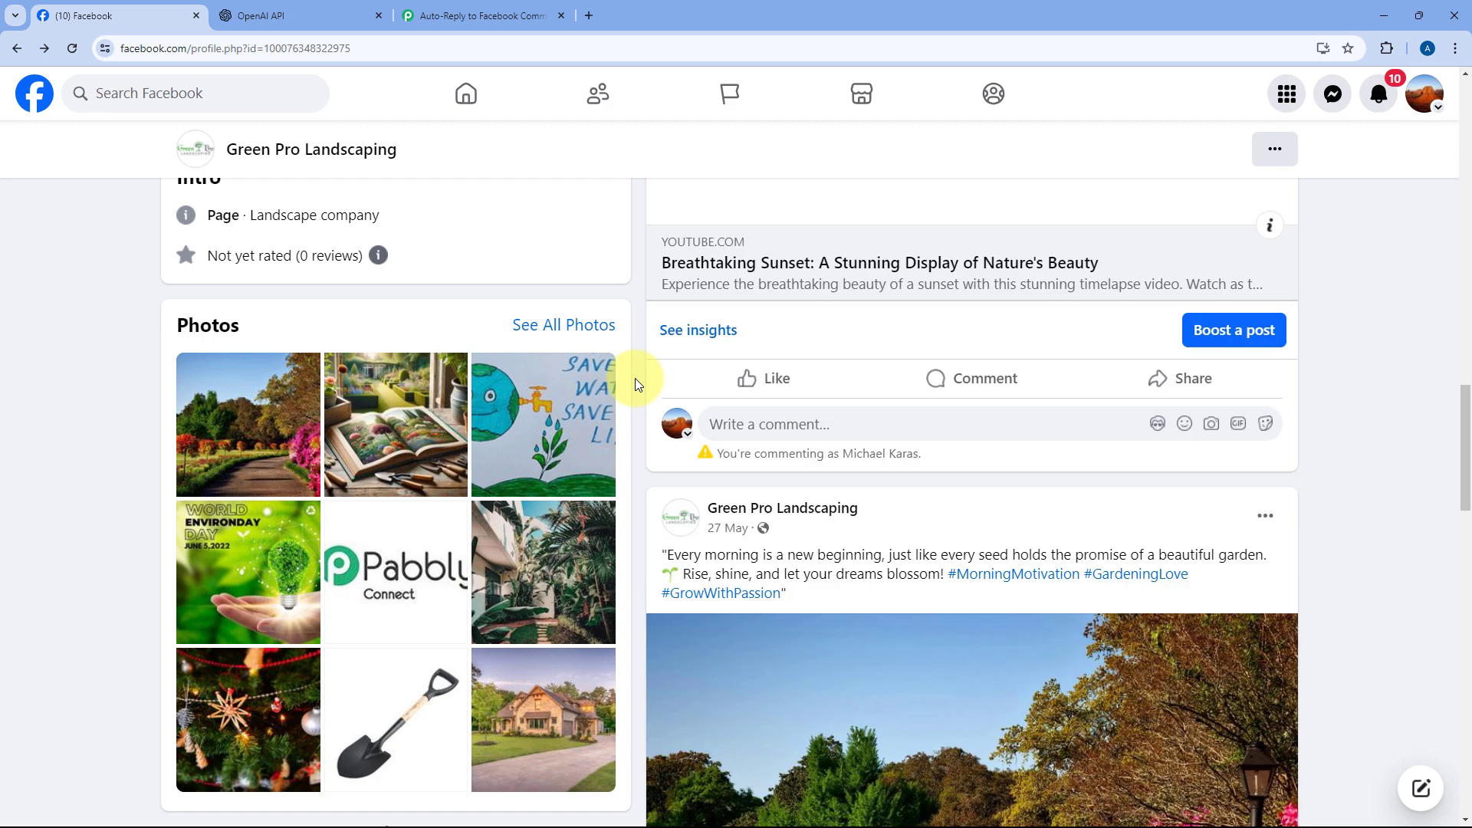
pyautogui.scroll(1, 636, 385)
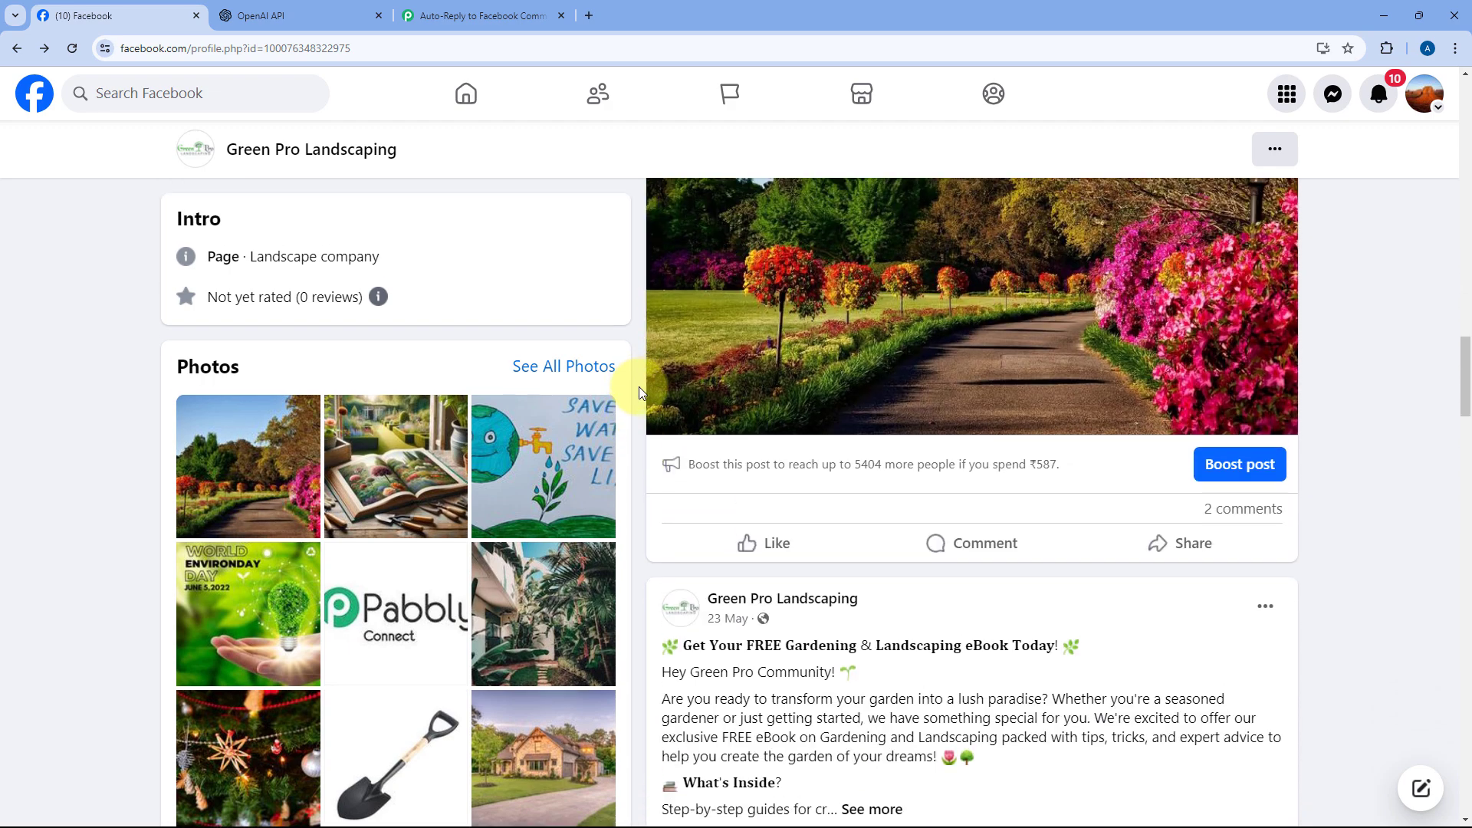
pyautogui.click(1256, 587)
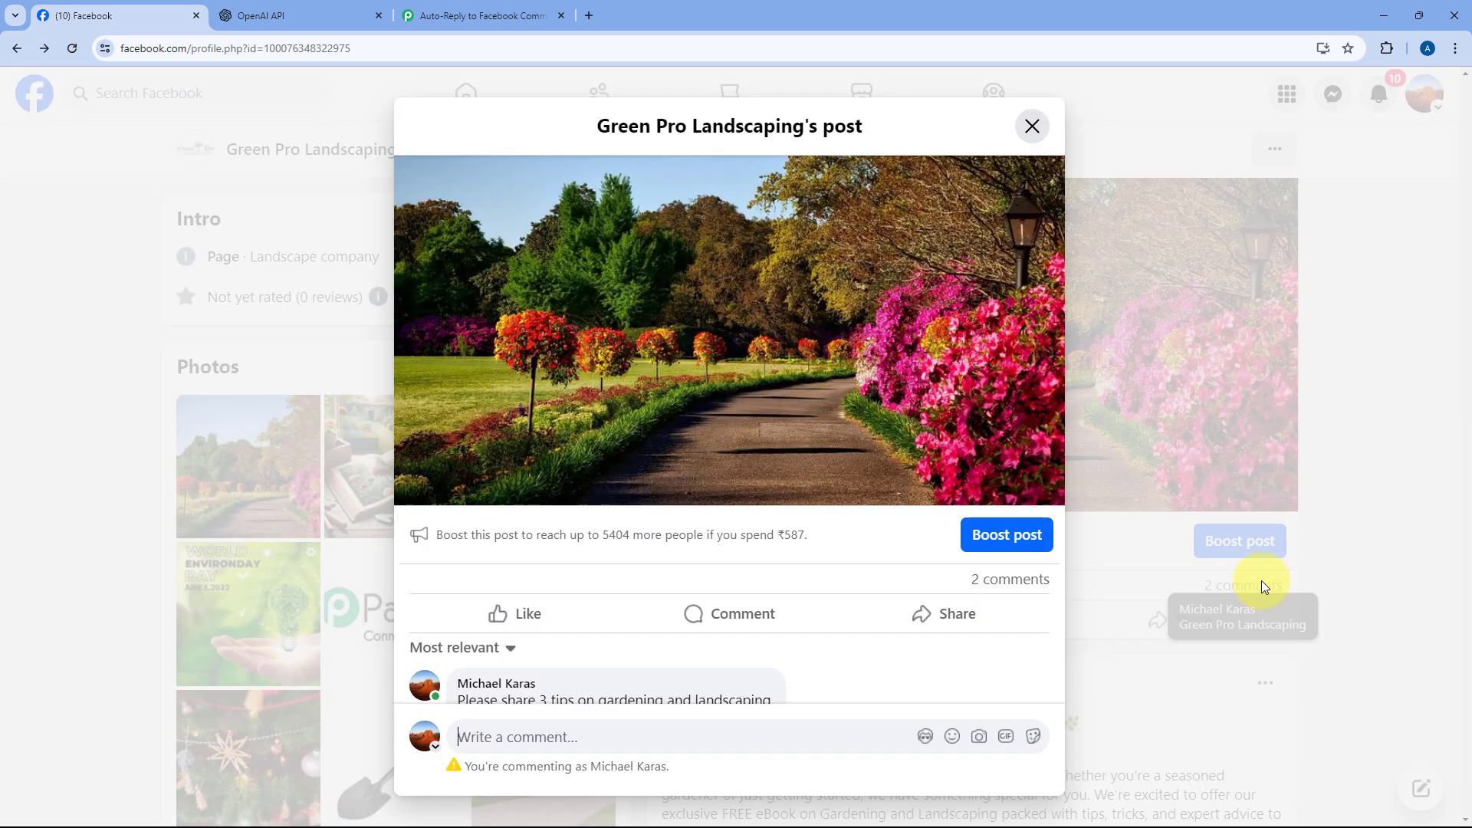
pyautogui.scroll(-5, 705, 379)
pyautogui.scroll(-1, 705, 378)
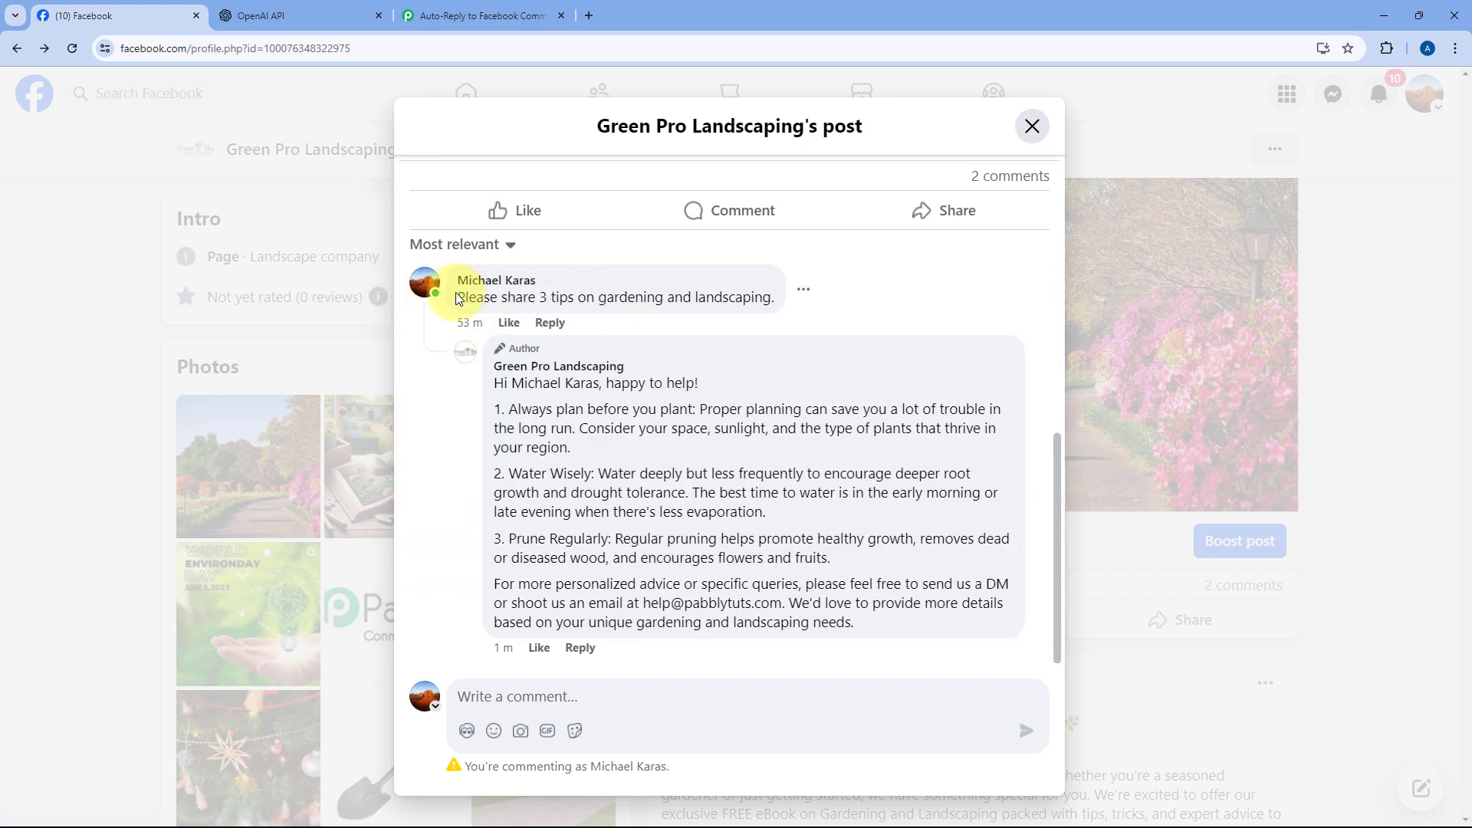
# - Highlight the visitor's gardening-tips question and the page's automatic reply to read them
pyautogui.moveTo(457, 298); pyautogui.dragTo(545, 306)
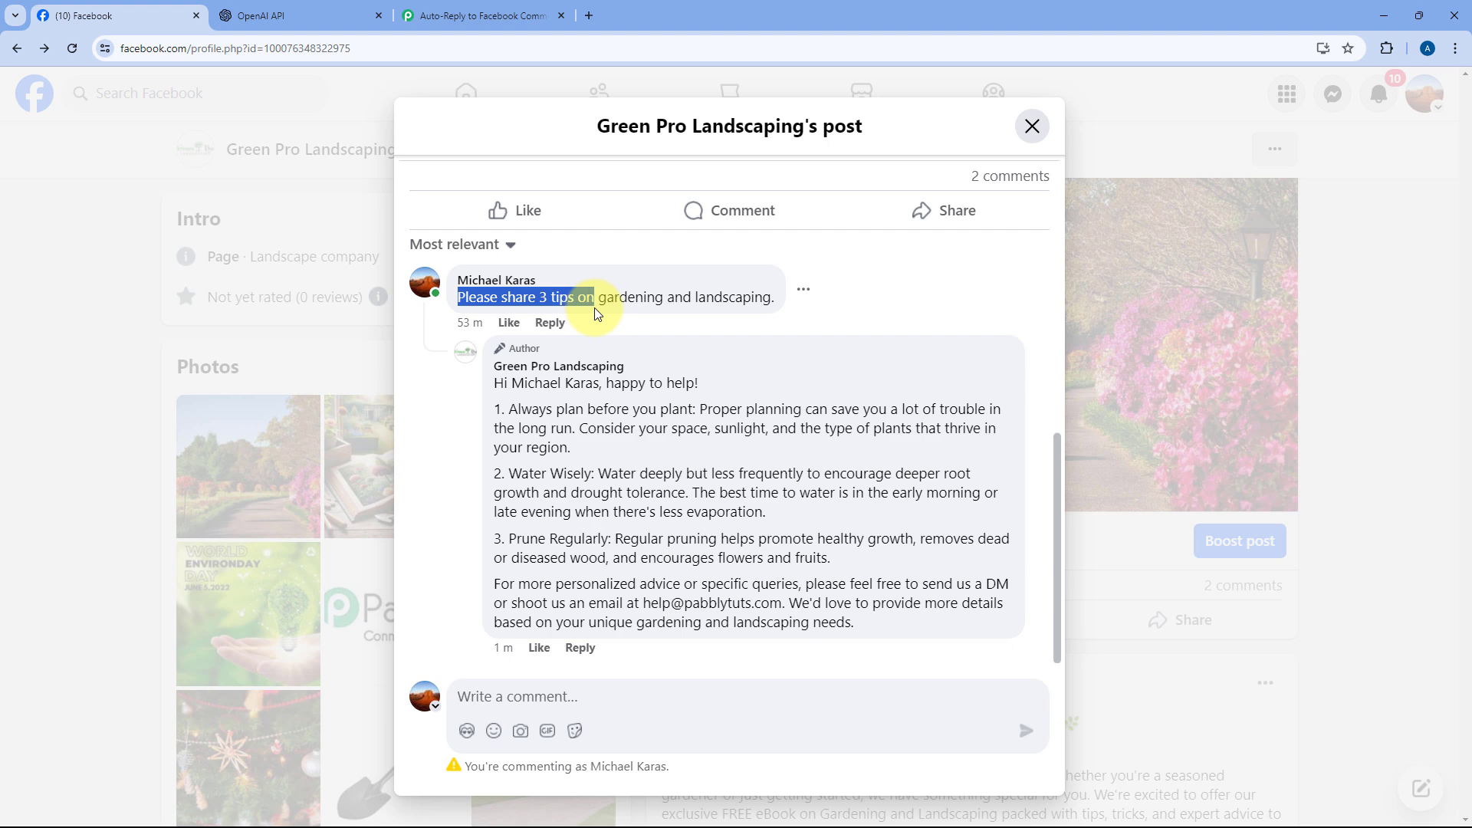
pyautogui.moveTo(770, 307); pyautogui.dragTo(777, 306)
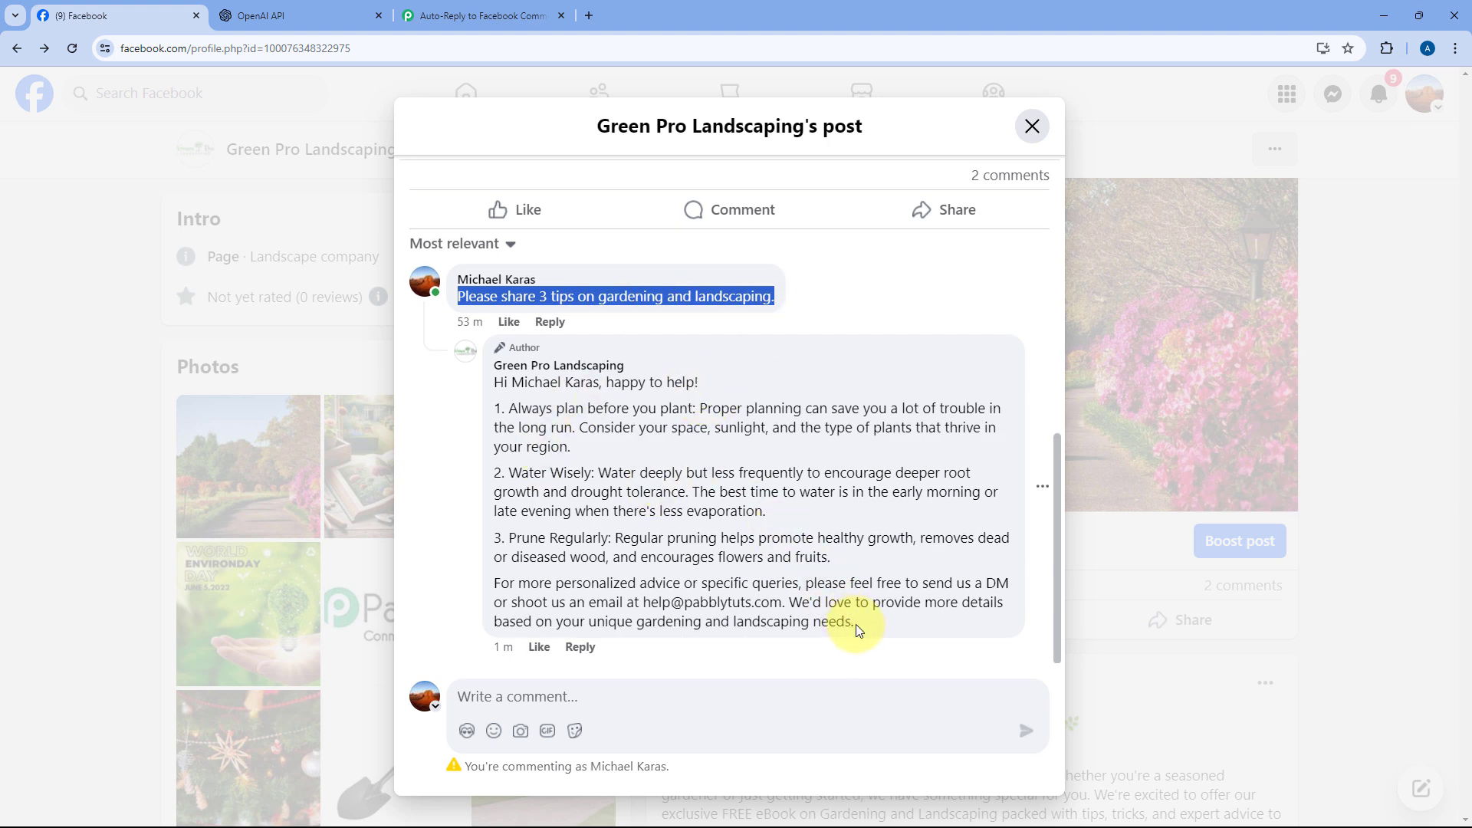
pyautogui.moveTo(858, 630); pyautogui.dragTo(499, 383)
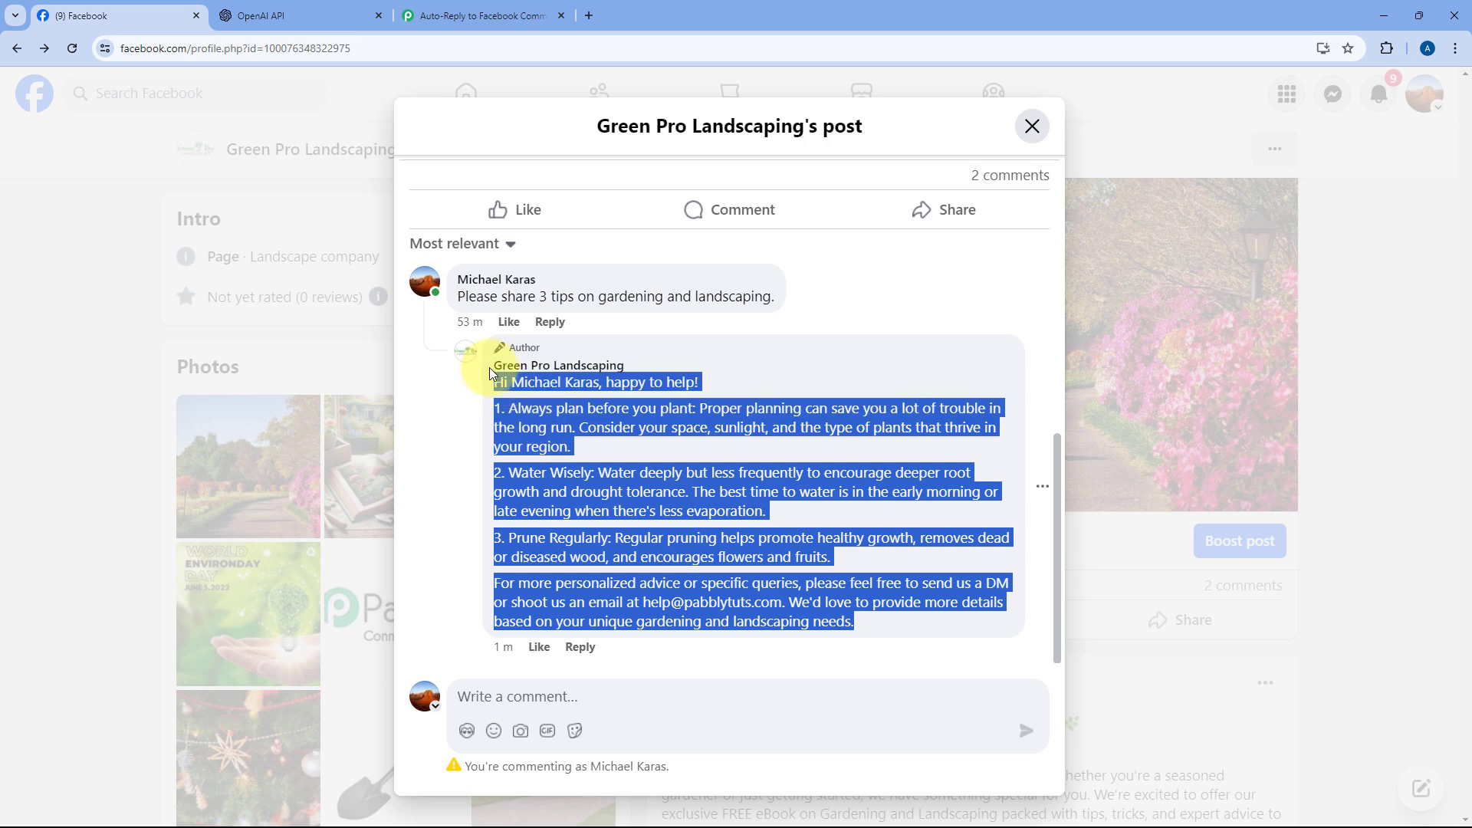
pyautogui.moveTo(547, 368)
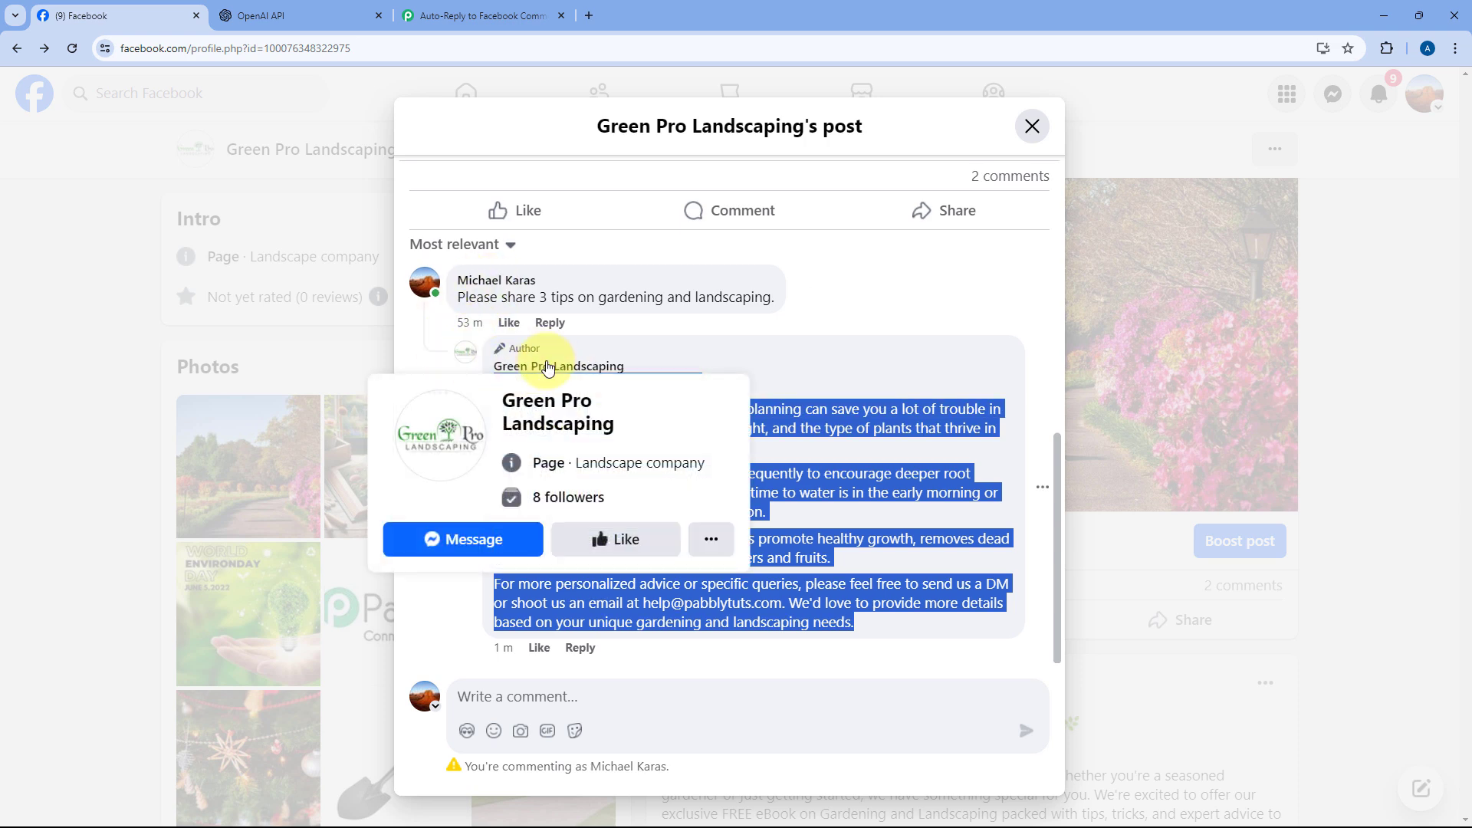
pyautogui.click(661, 376)
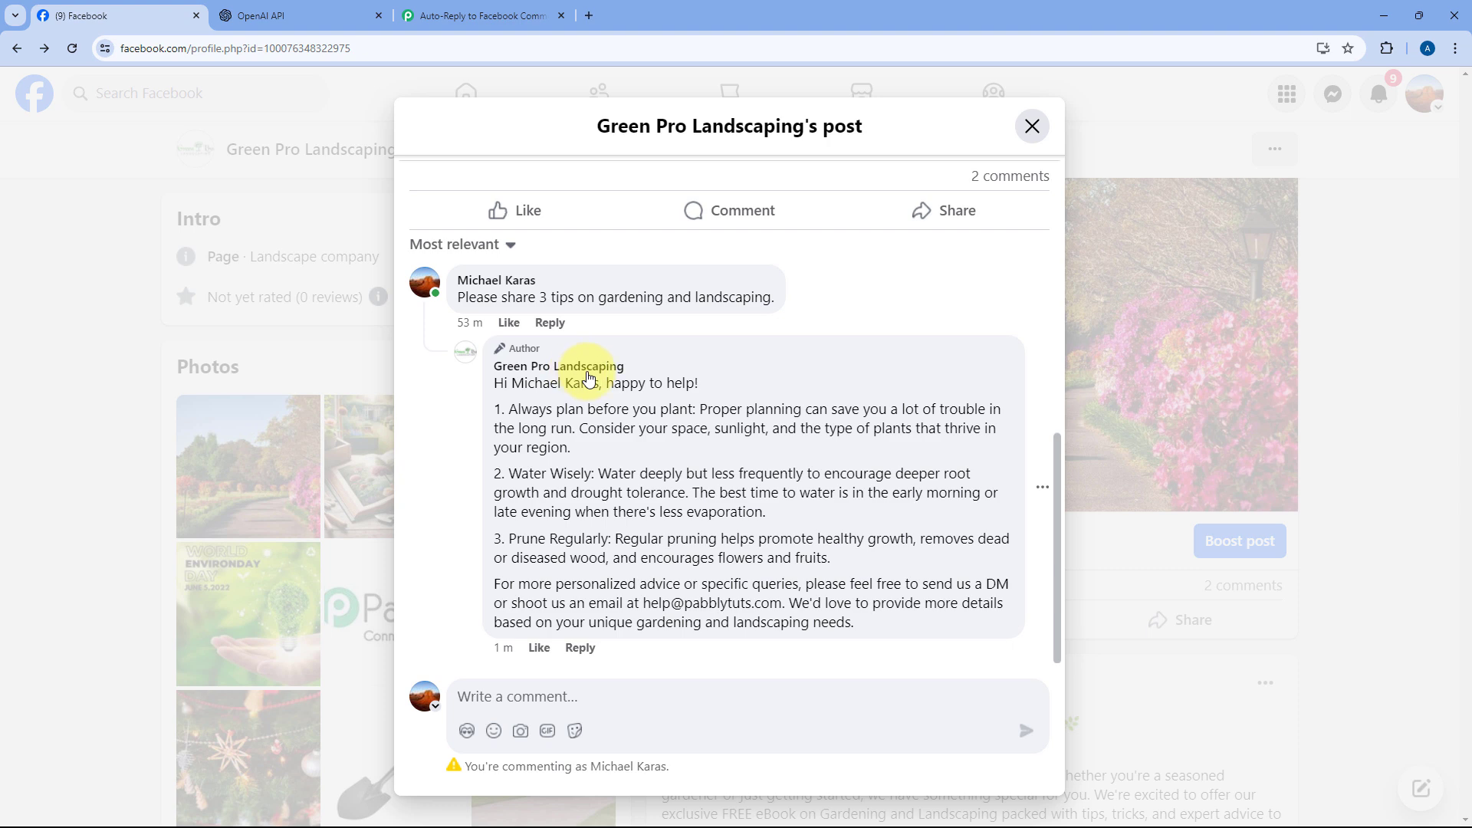
# - Close the comment view, check the Pabbly workflow, and bring up the private Facebook window
pyautogui.click(471, 15)
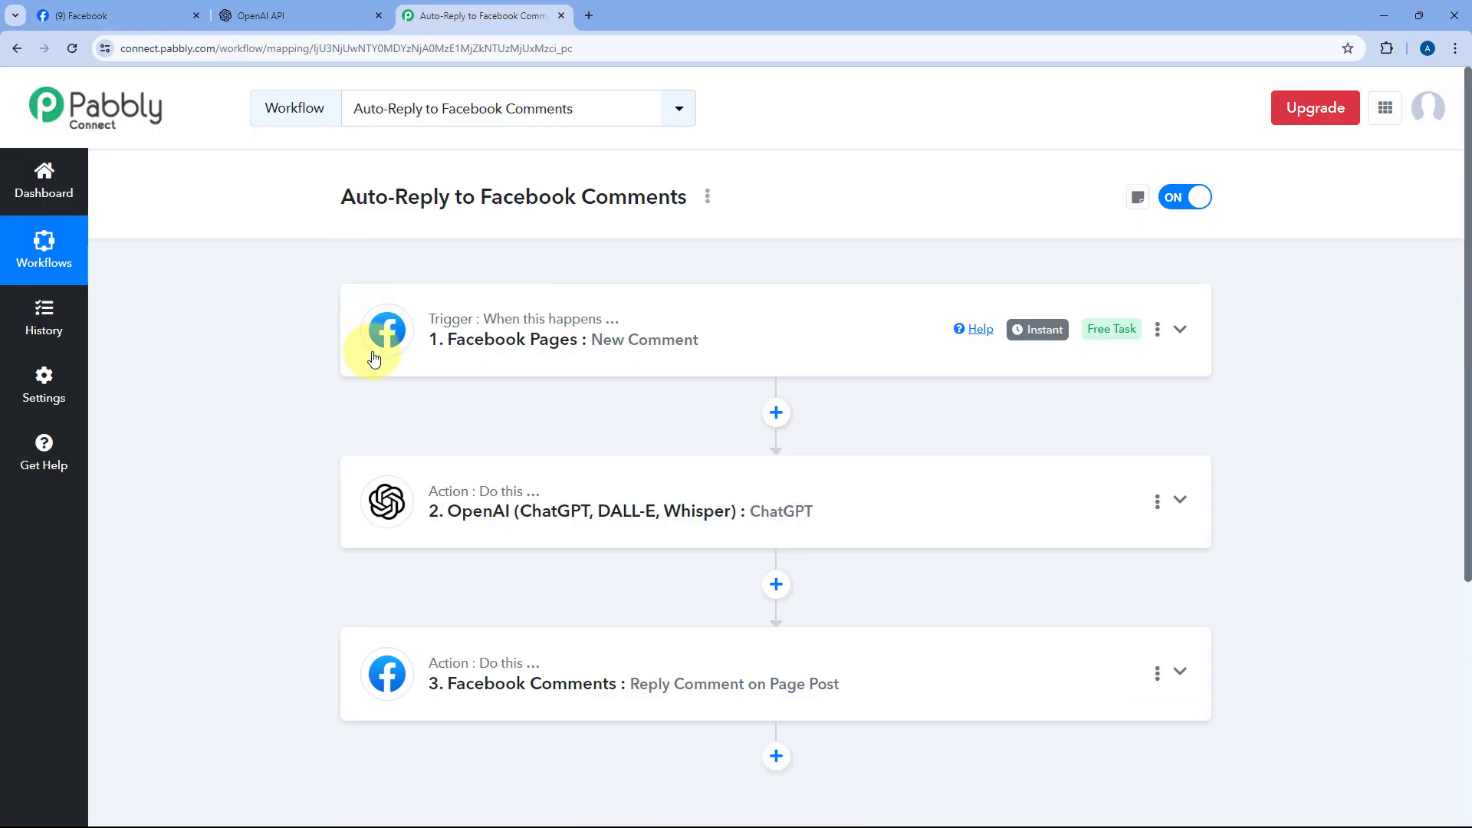
pyautogui.scroll(-4, 374, 358)
pyautogui.click(184, 14)
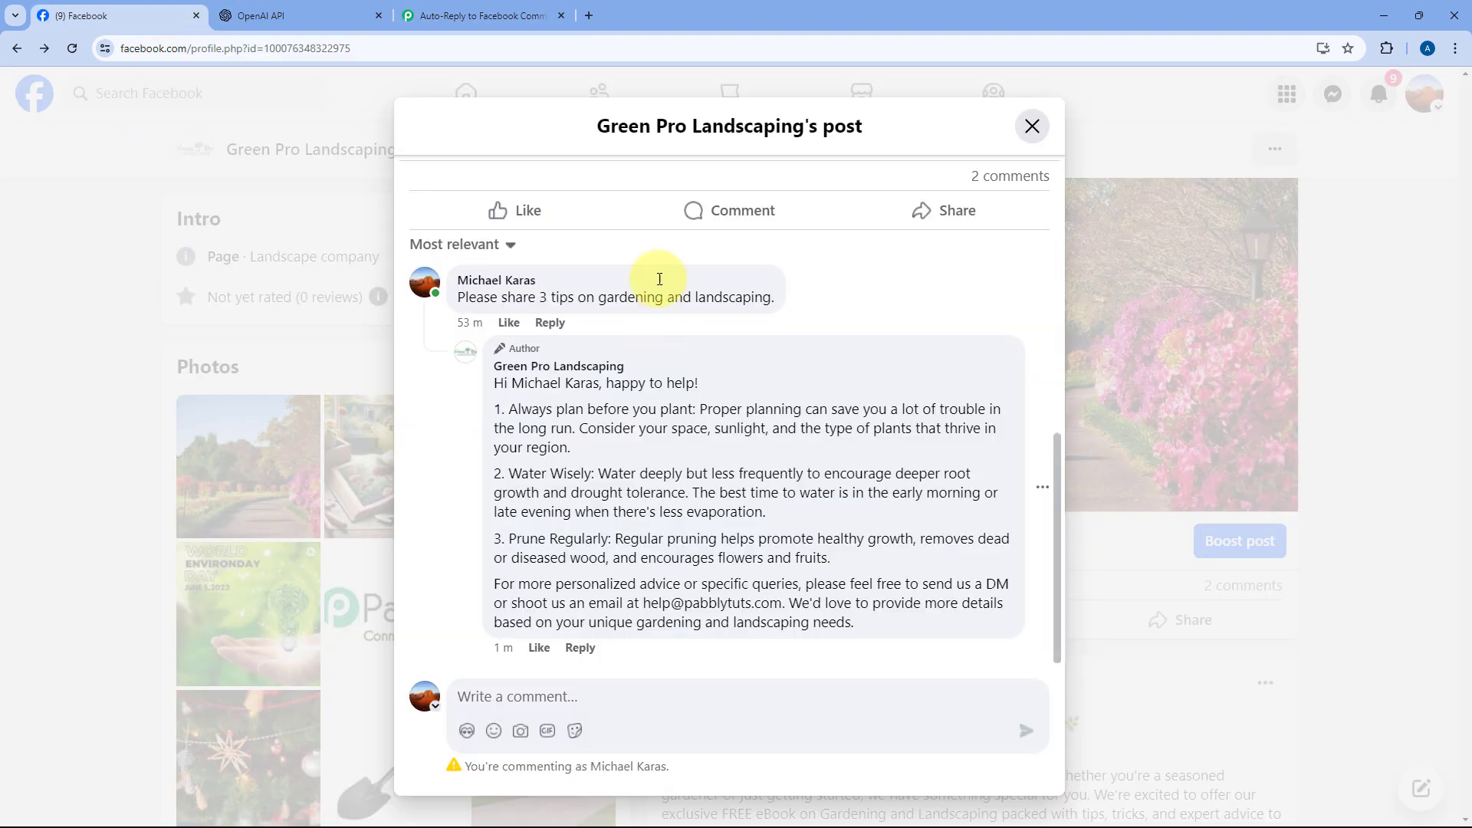
pyautogui.click(1032, 125)
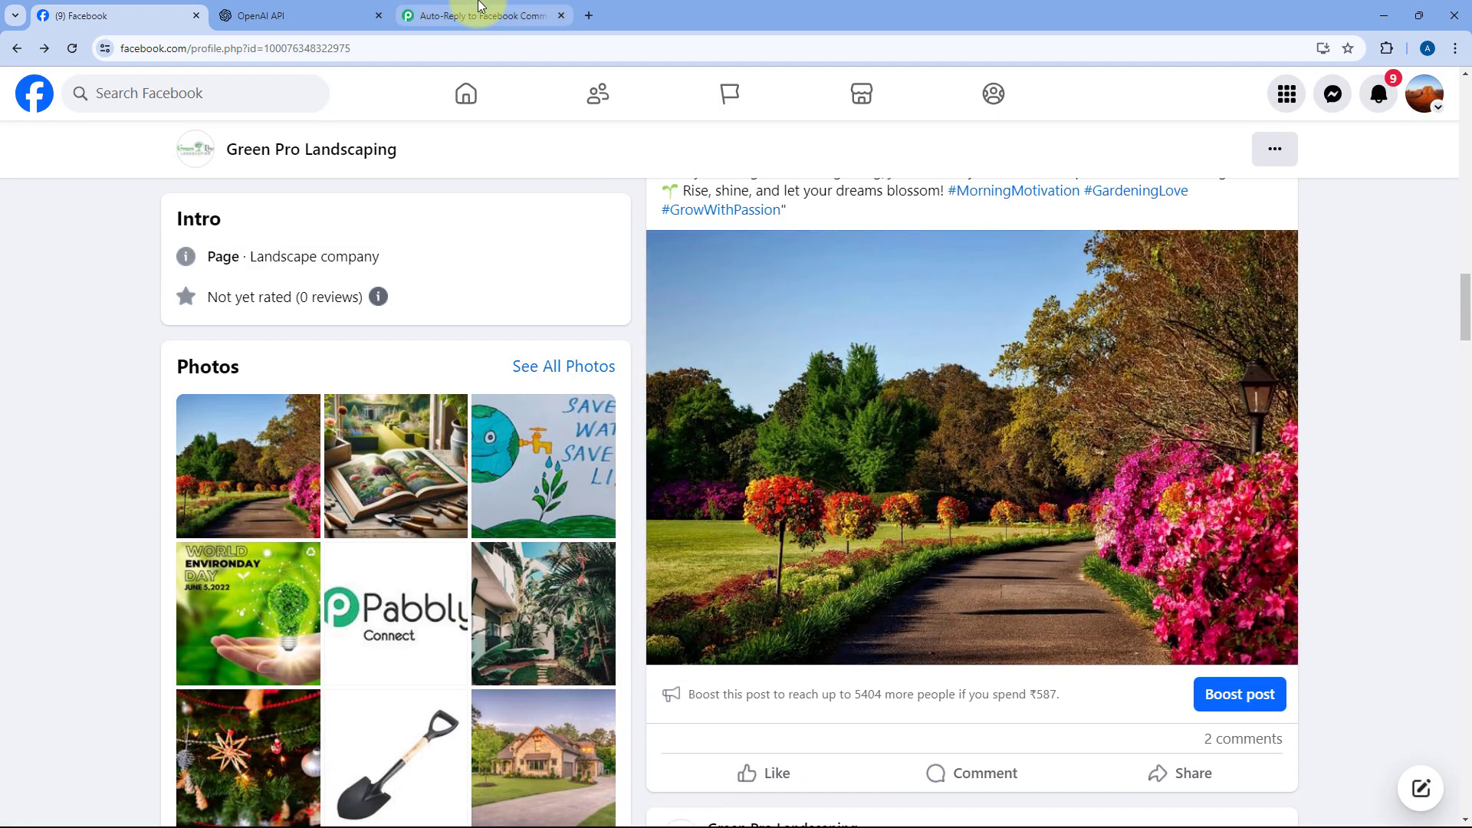
pyautogui.click(479, 14)
pyautogui.scroll(4, 609, 327)
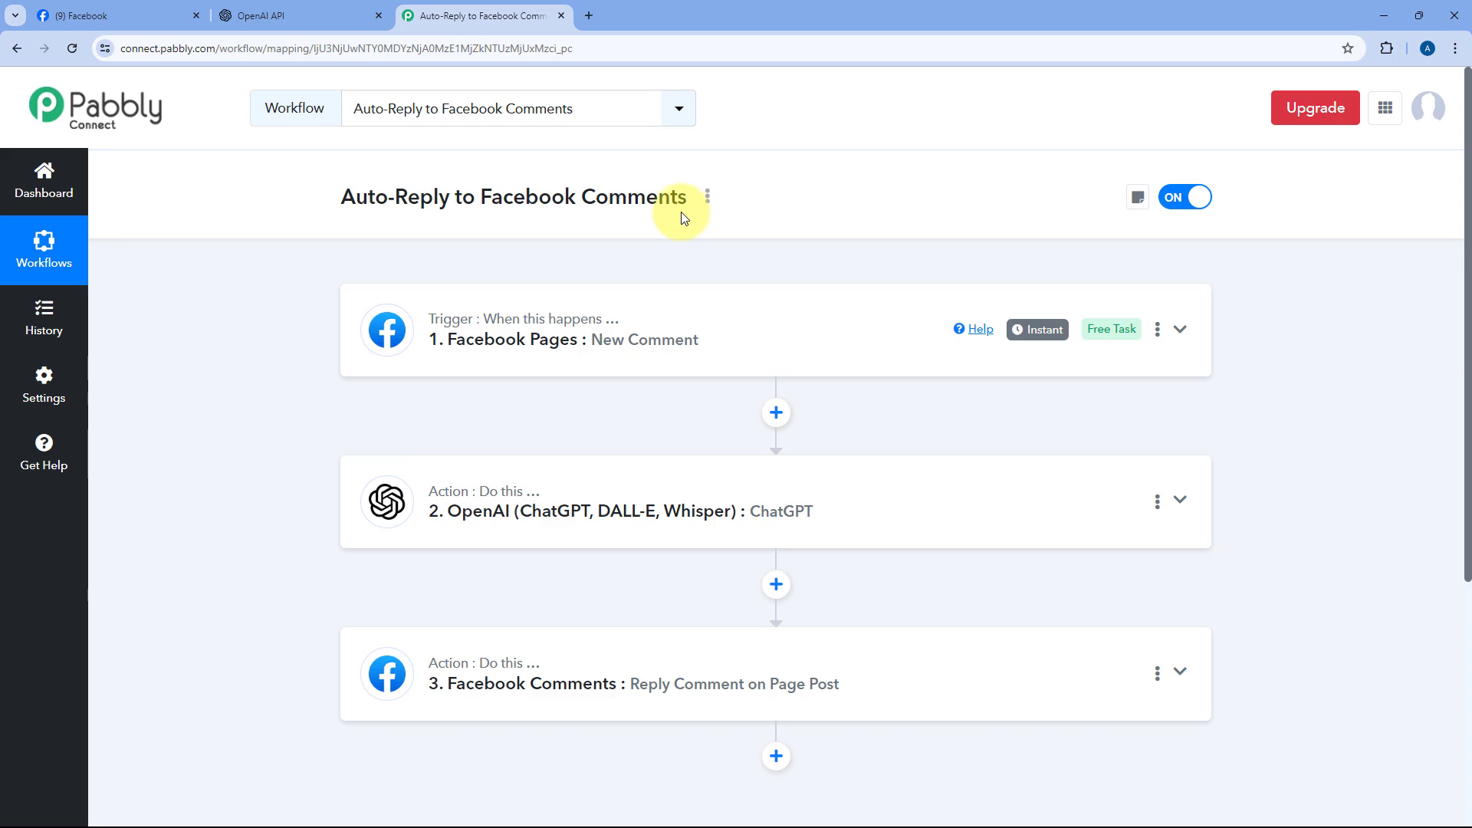
pyautogui.hotkey('alt', 'Tab')
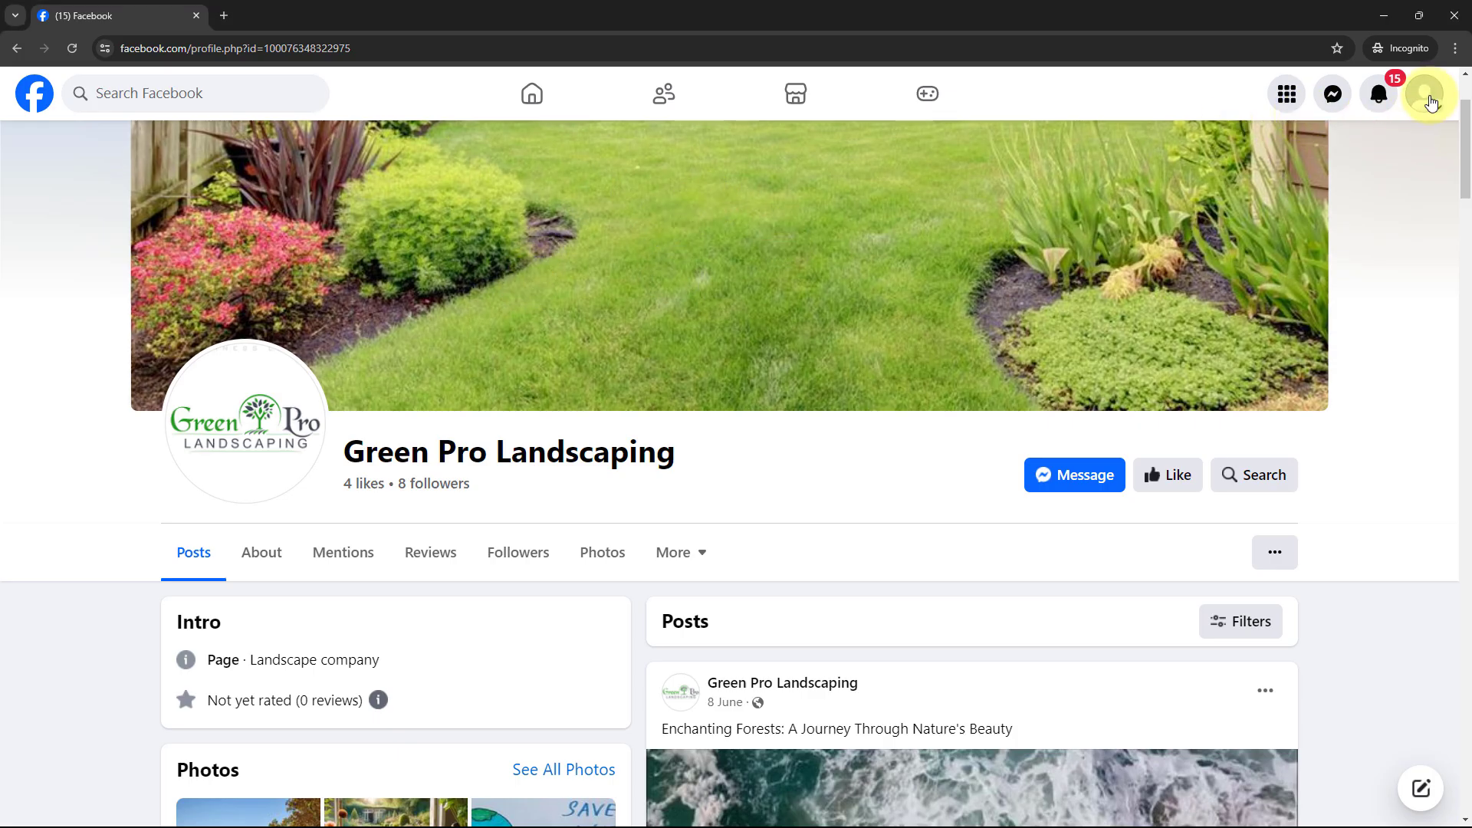
# - Post the comment 'Great cinematic shot, thanks for the video.' on the Enchanting Forests post
pyautogui.click(1426, 98)
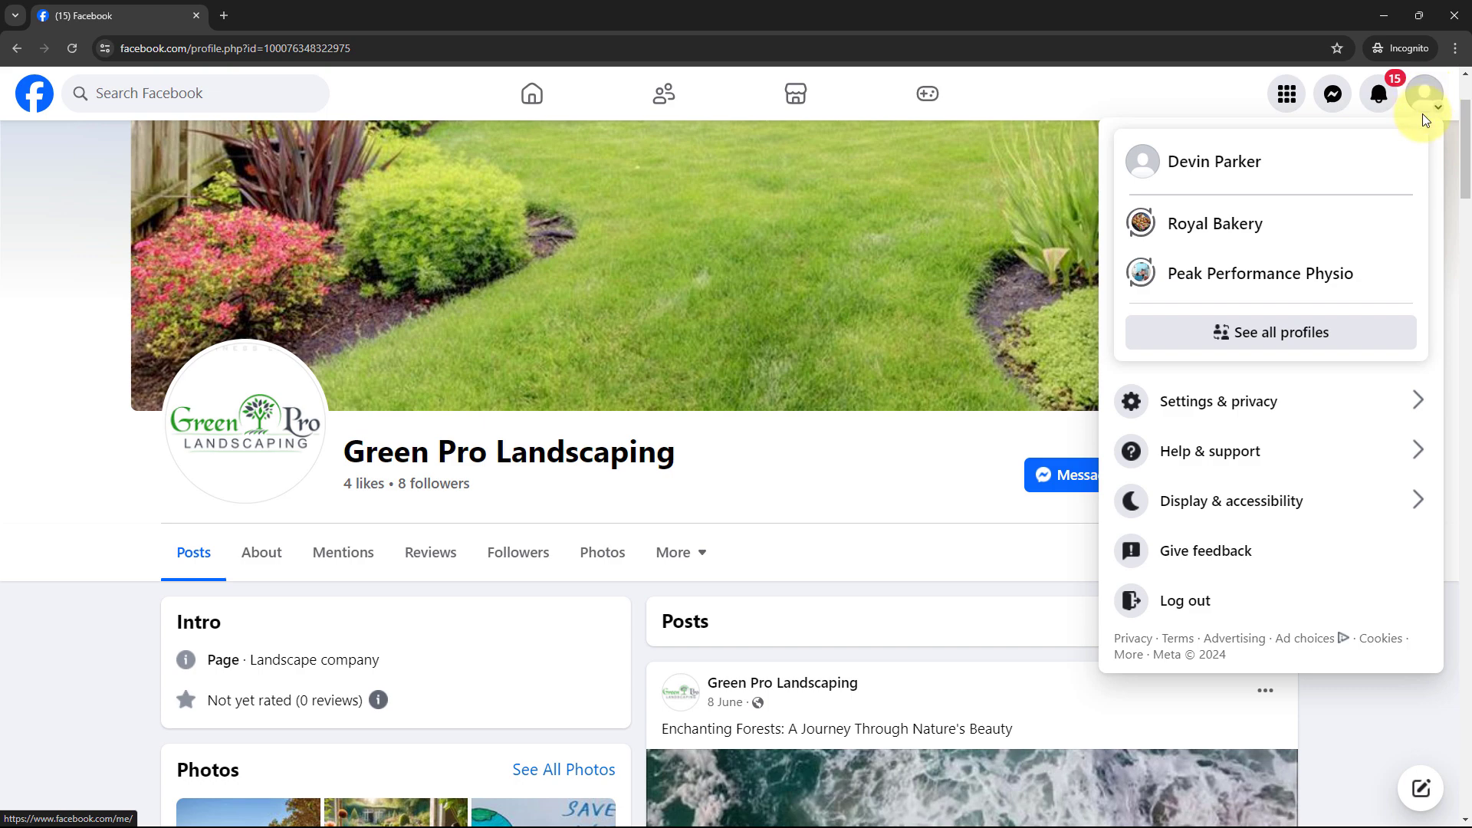
pyautogui.click(1086, 95)
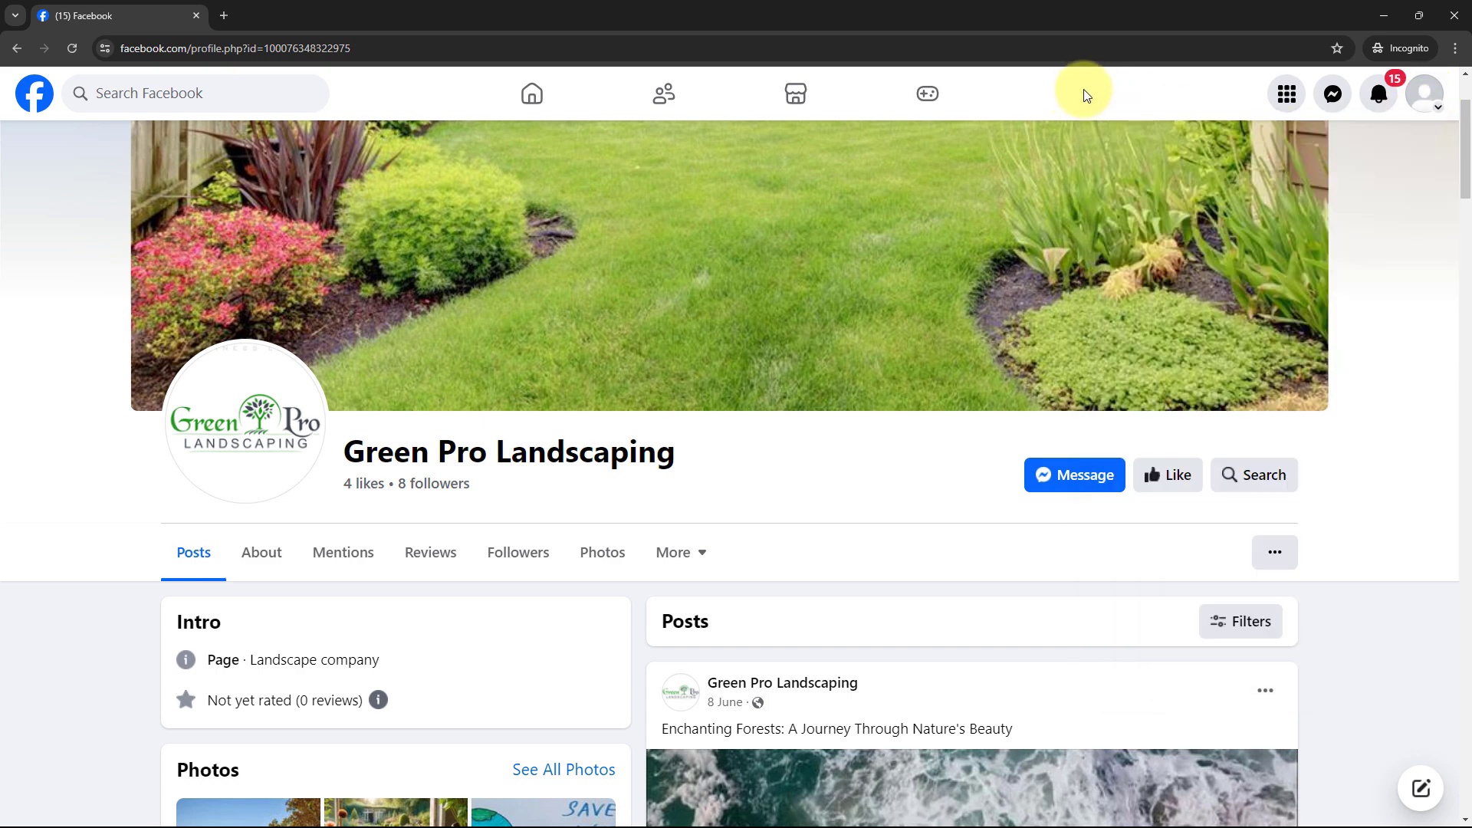
pyautogui.scroll(-5, 713, 289)
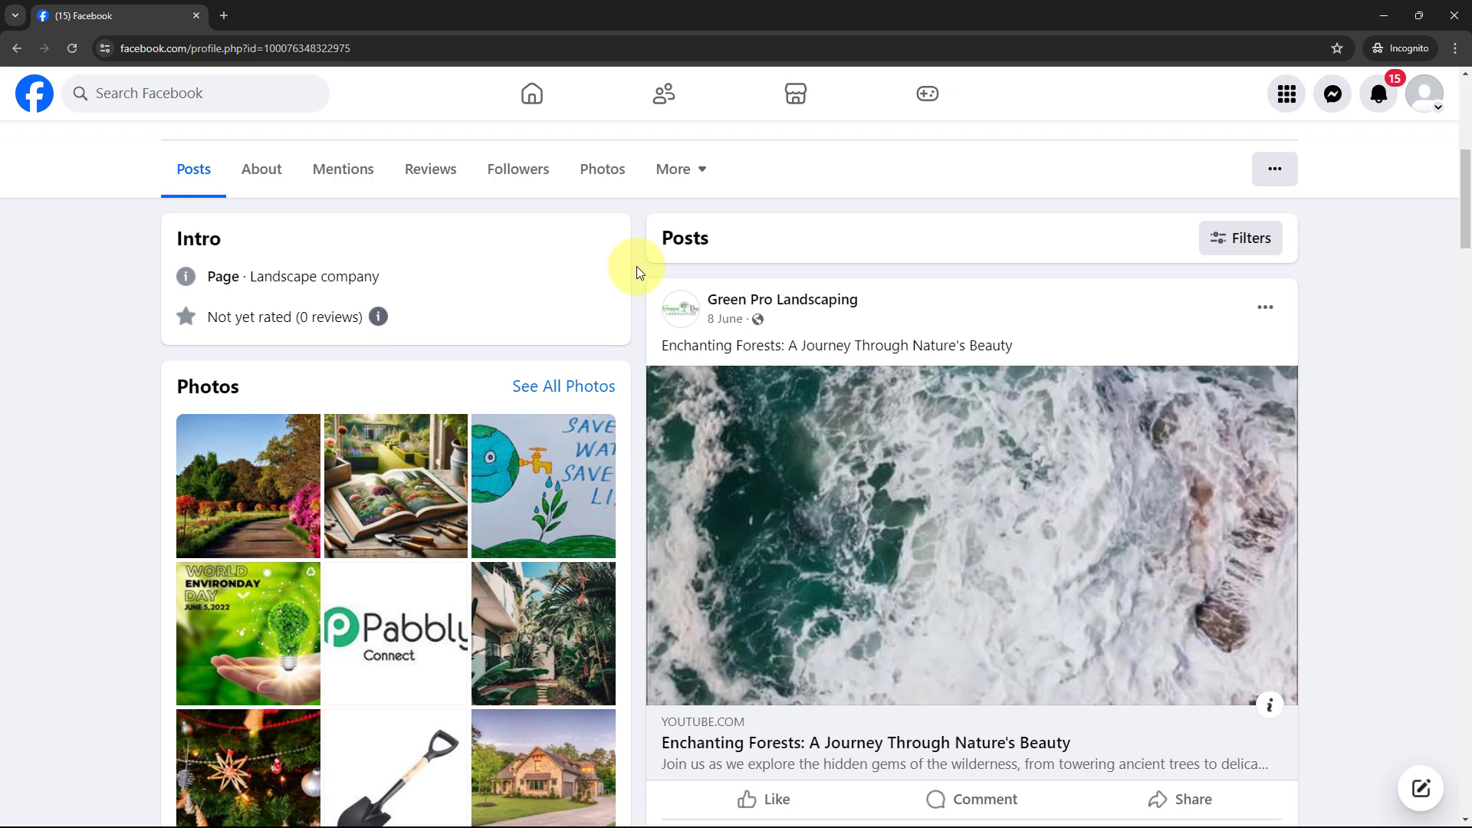
pyautogui.scroll(-1, 637, 273)
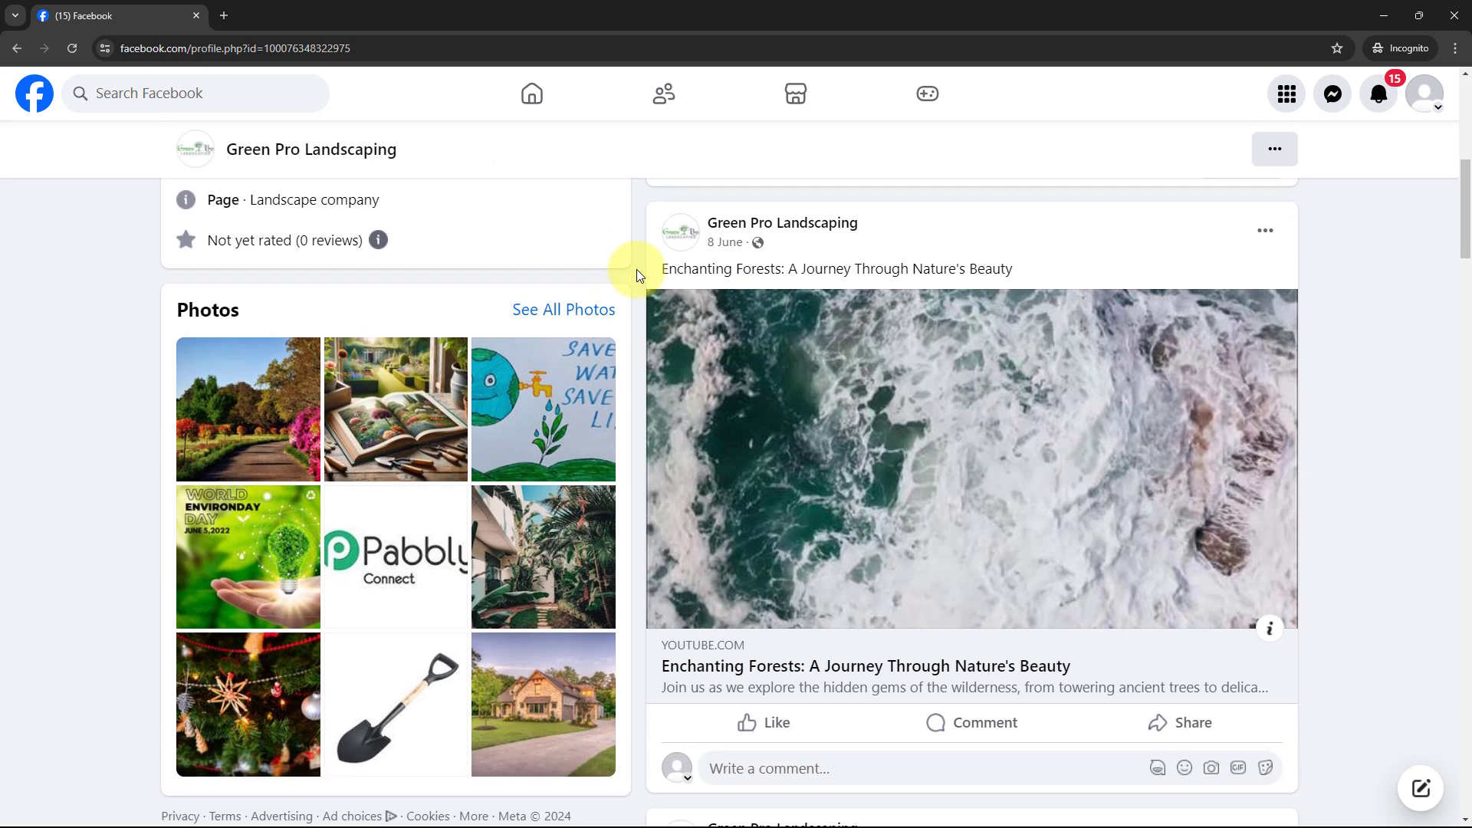
pyautogui.scroll(5, 637, 270)
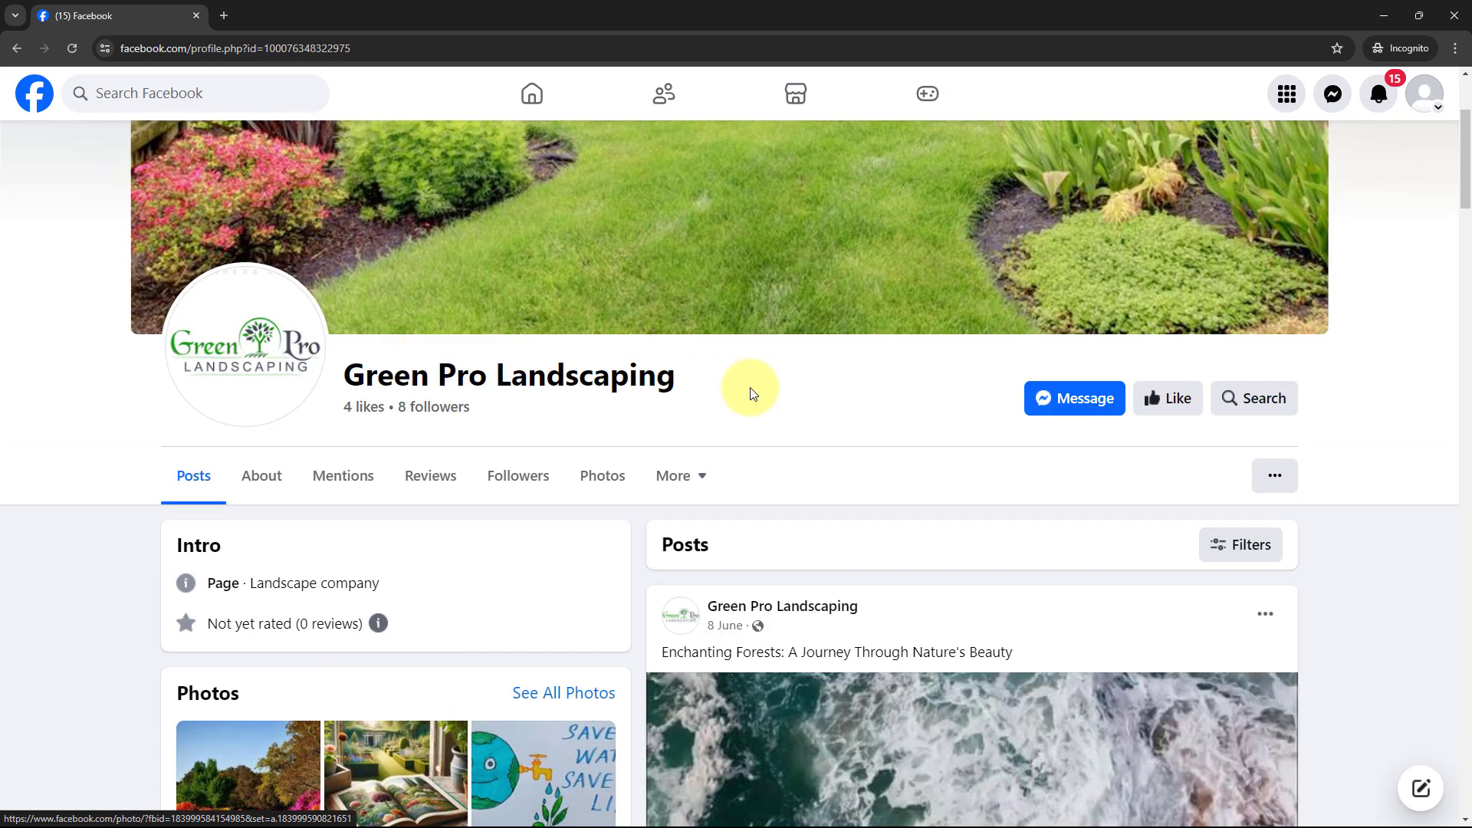
pyautogui.scroll(-5, 733, 385)
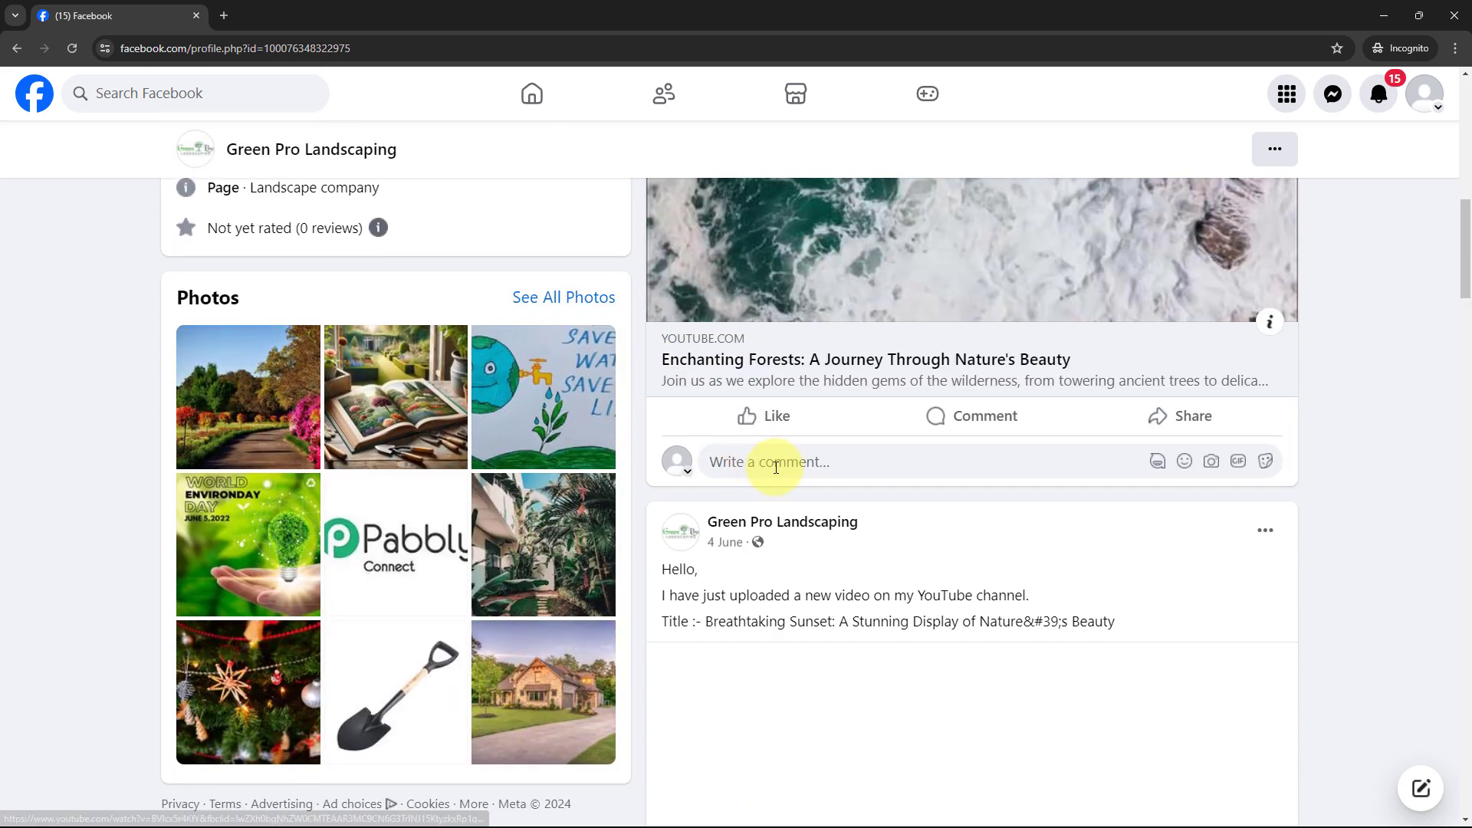
pyautogui.click(776, 467)
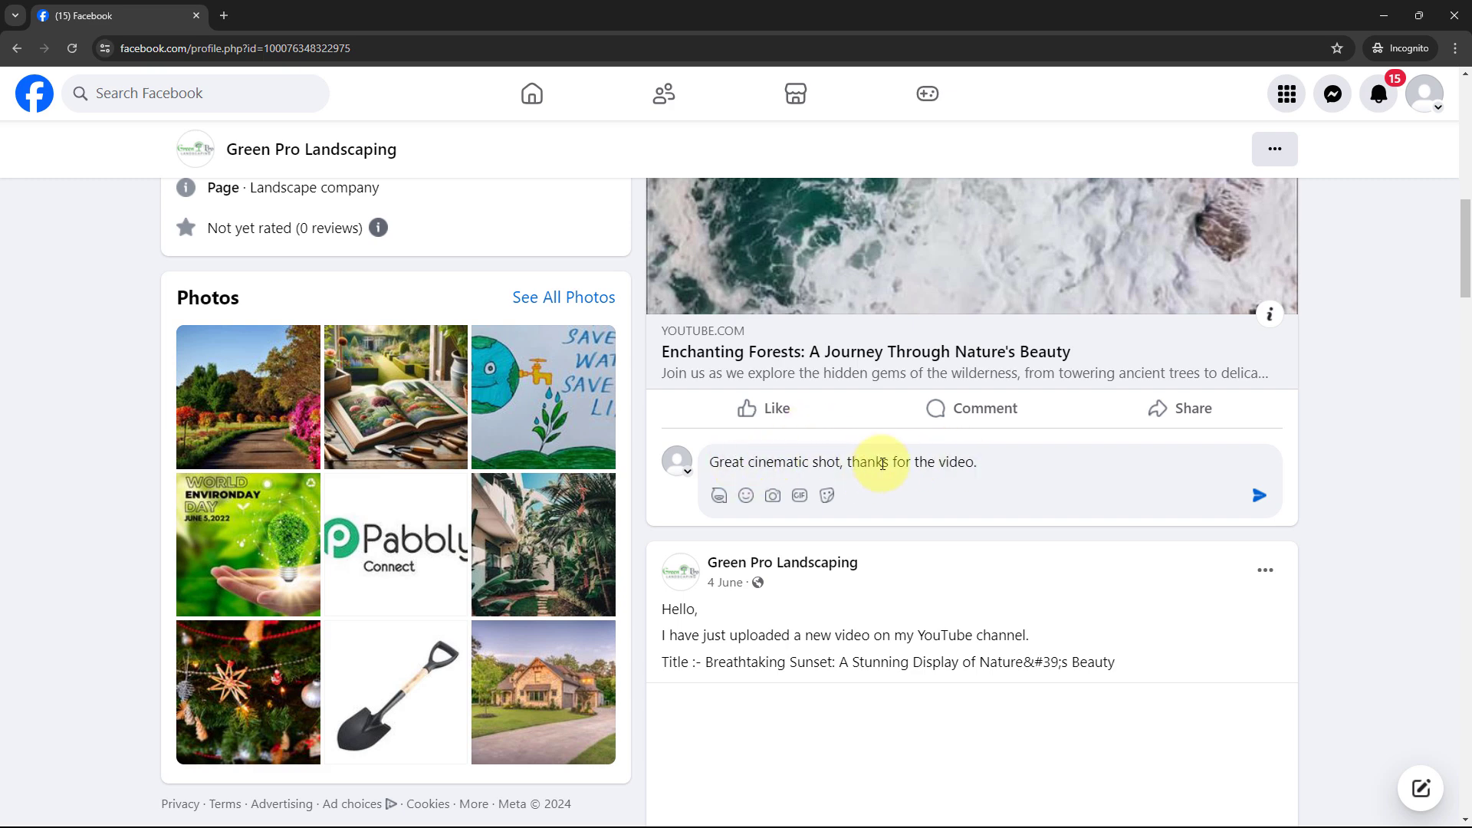
pyautogui.click(1259, 496)
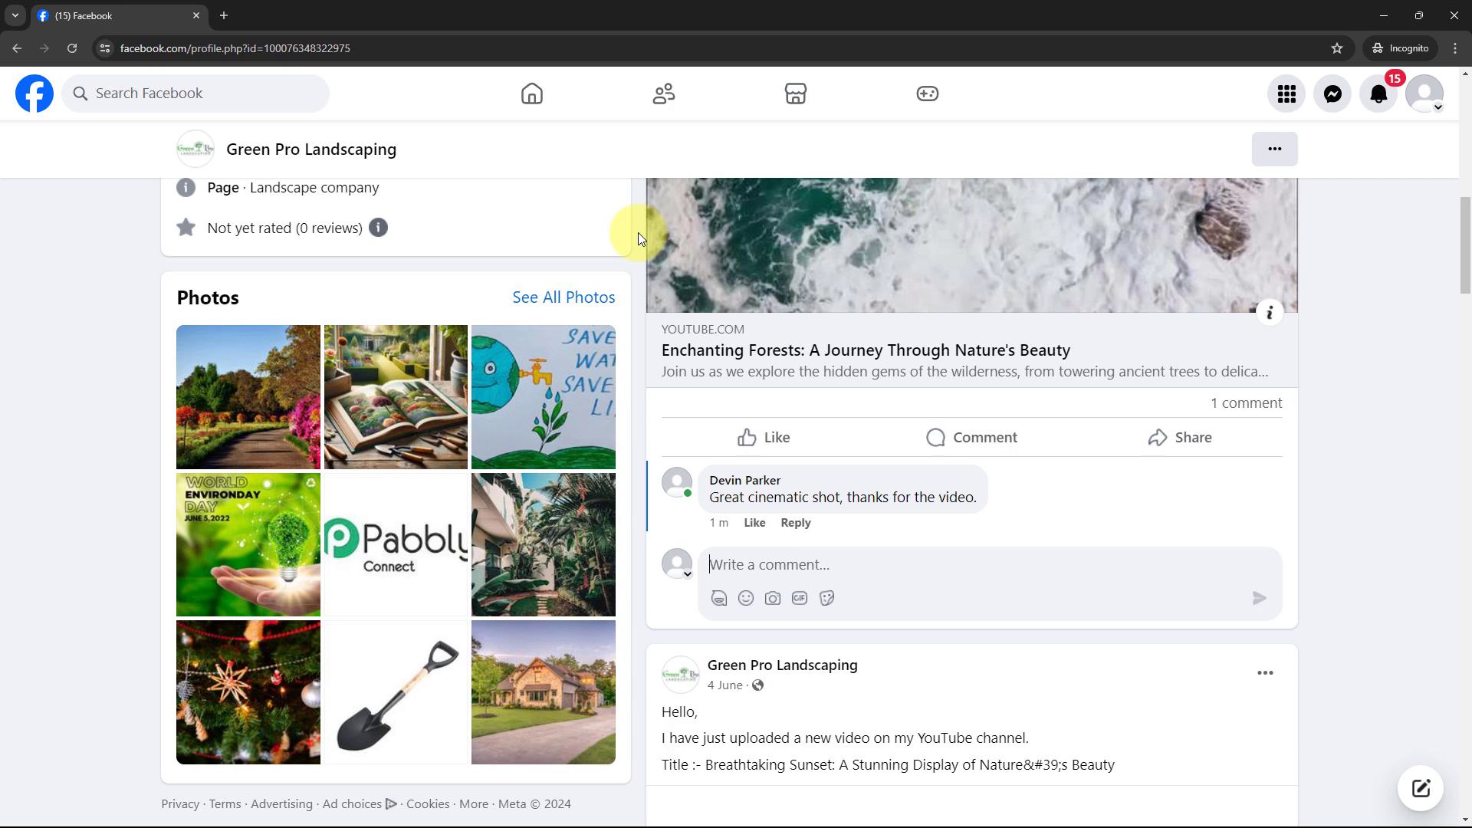
# - Open the test comment's thread and confirm the page's automatic reply appeared
pyautogui.scroll(-2, 638, 233)
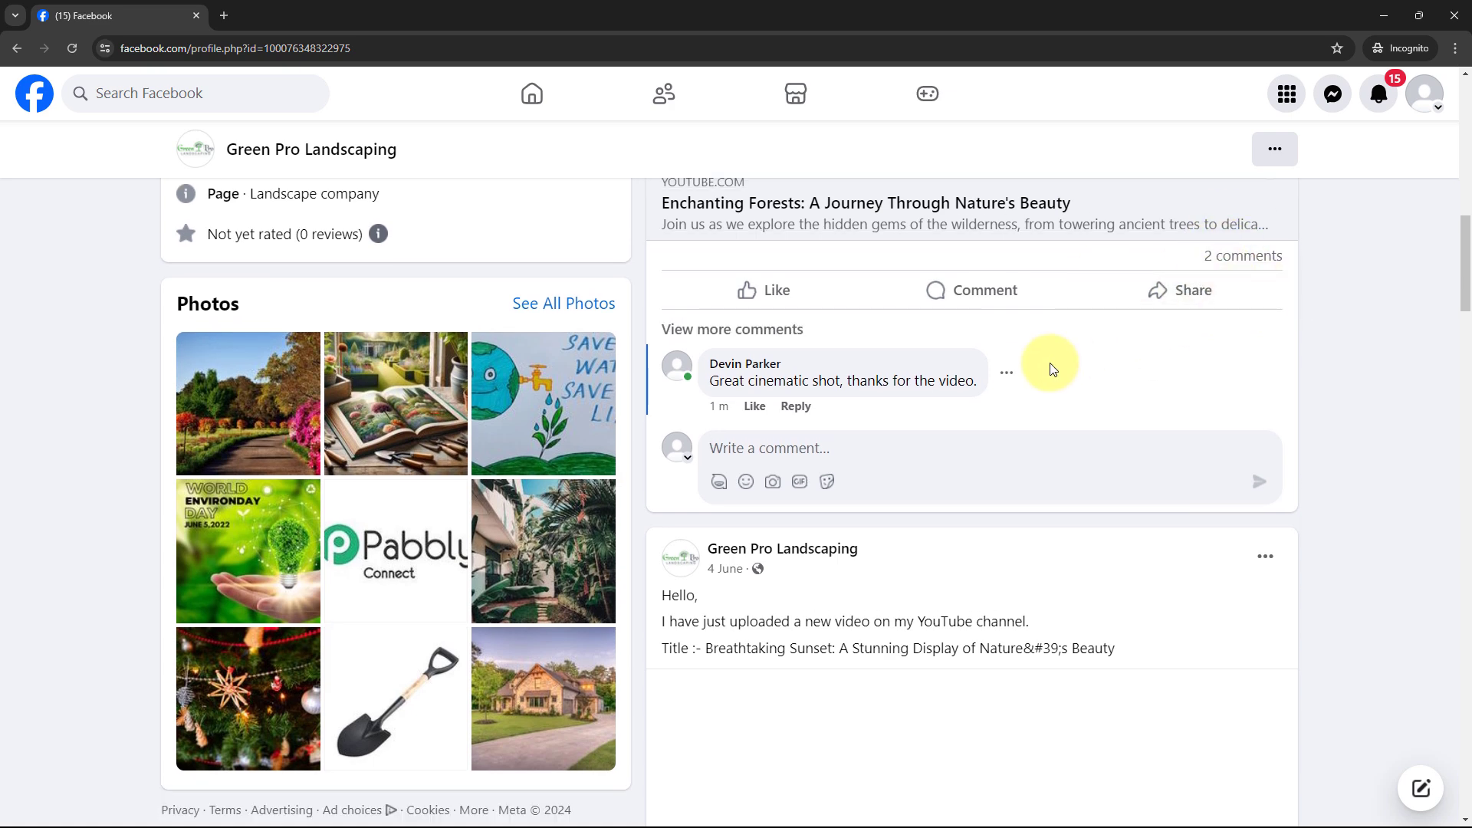
pyautogui.moveTo(1261, 261)
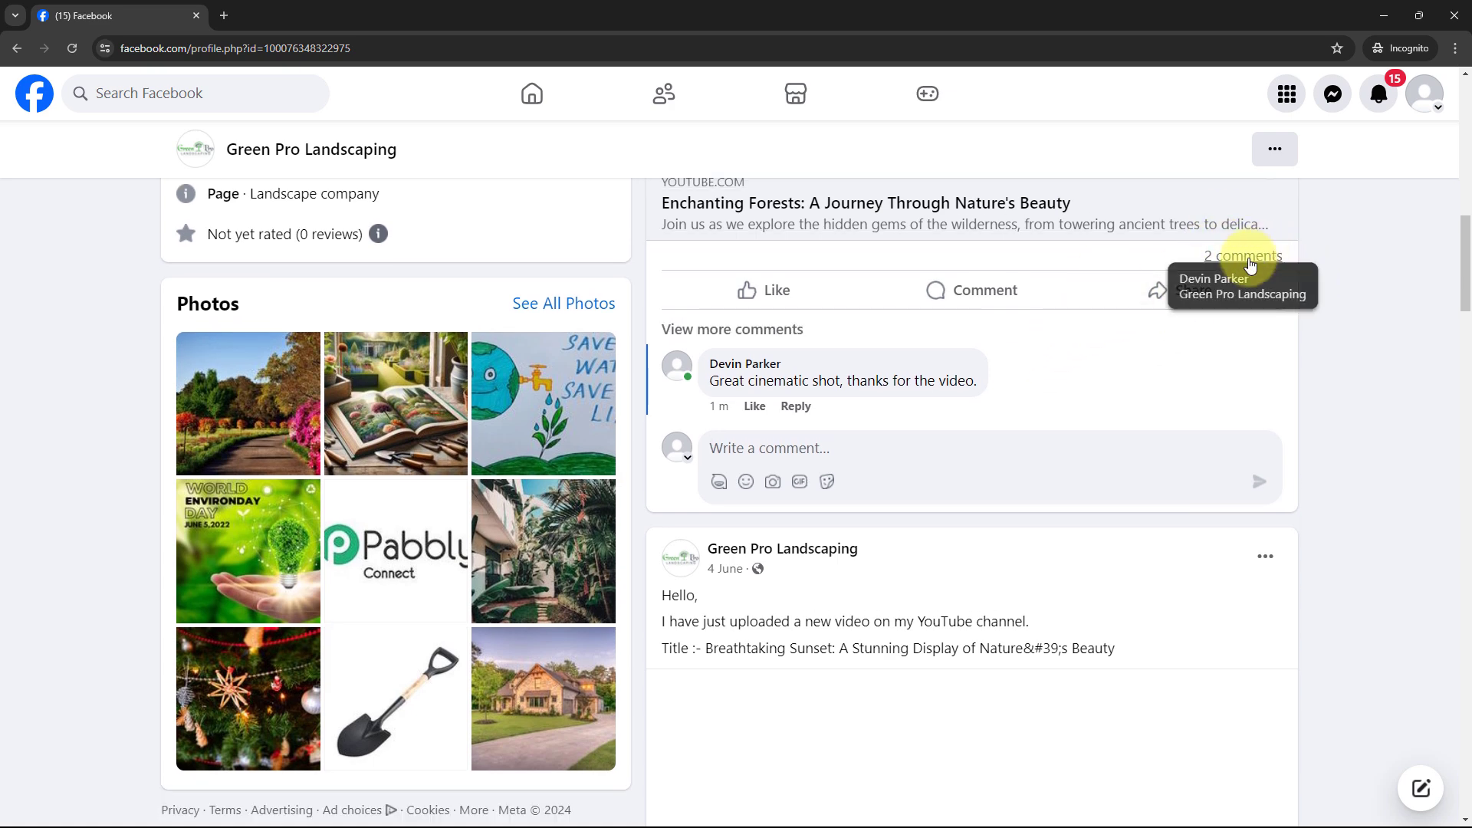
pyautogui.click(1250, 260)
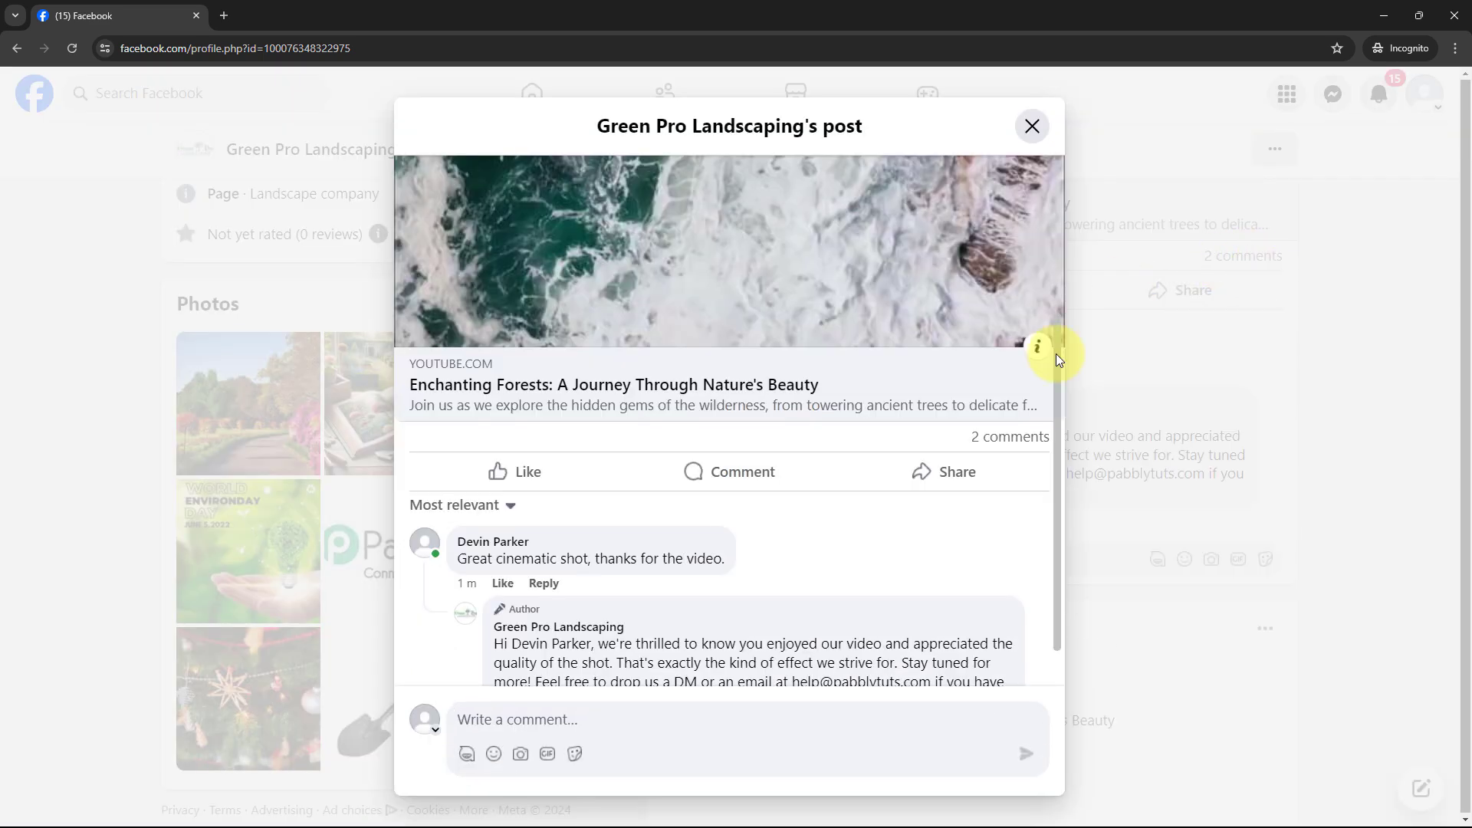
pyautogui.scroll(-1, 647, 358)
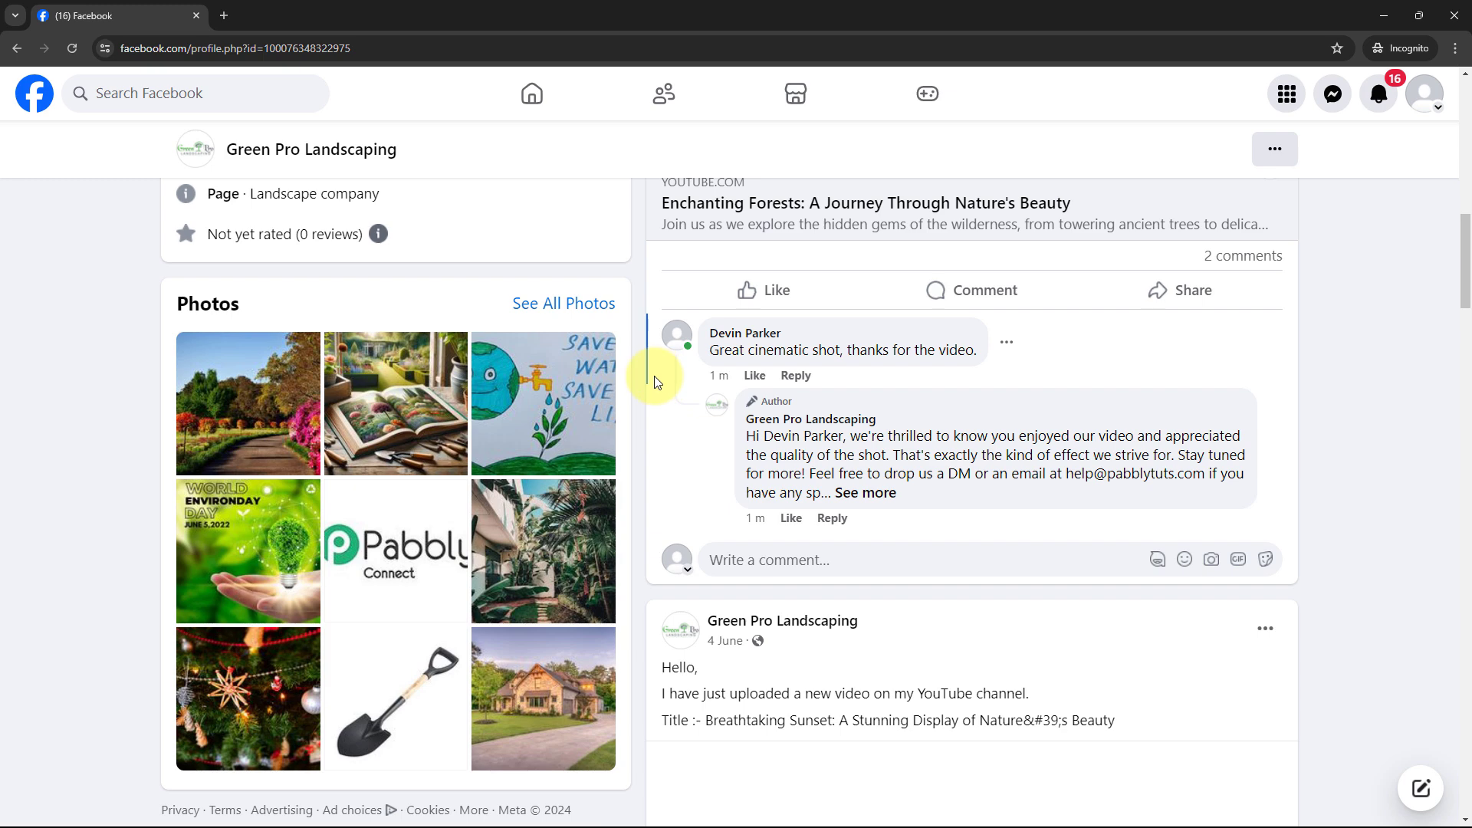
# - Scroll back to the top and minimize the private Facebook window
pyautogui.scroll(2, 801, 360)
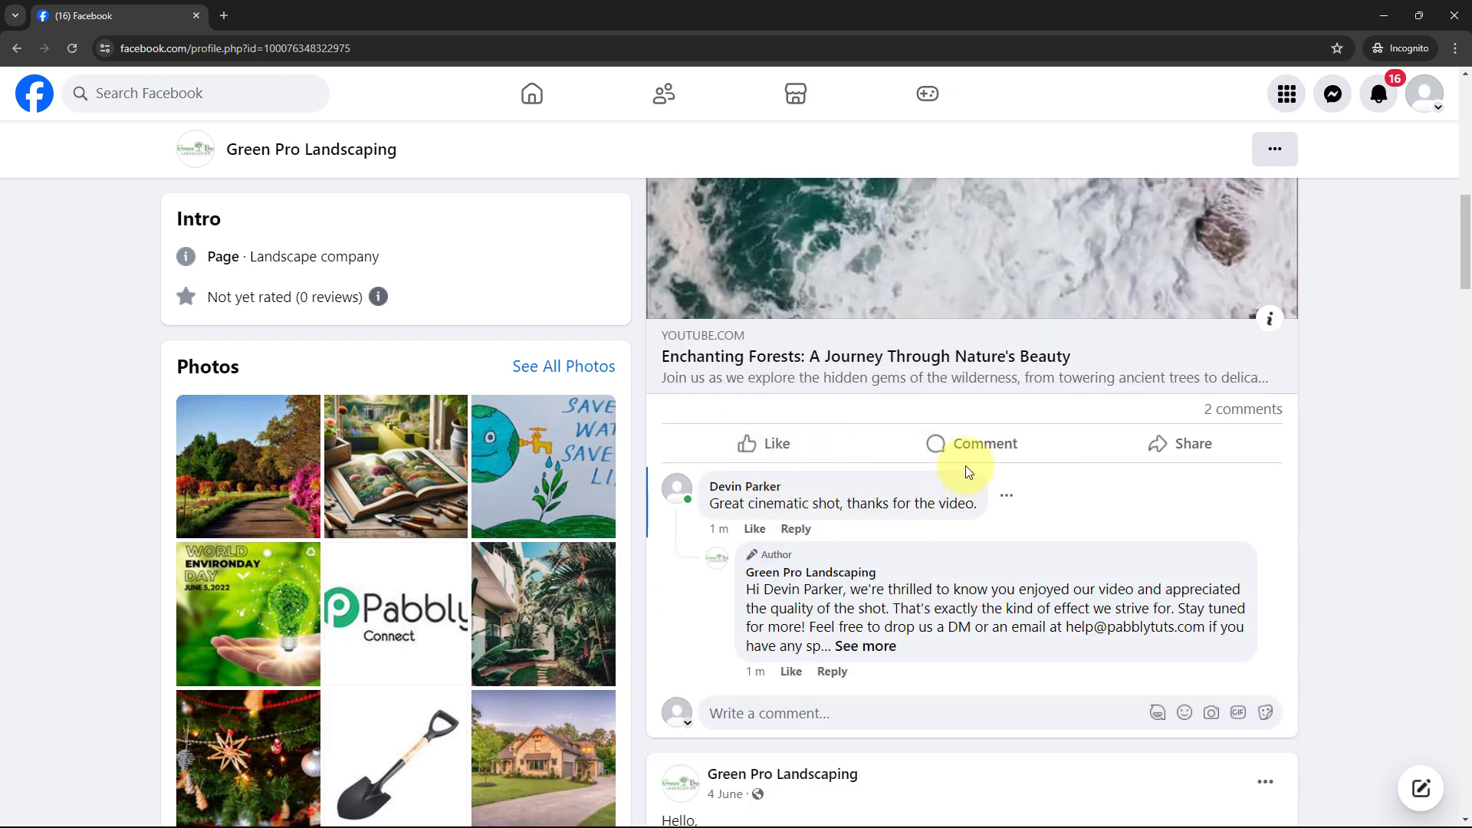
pyautogui.scroll(3, 627, 342)
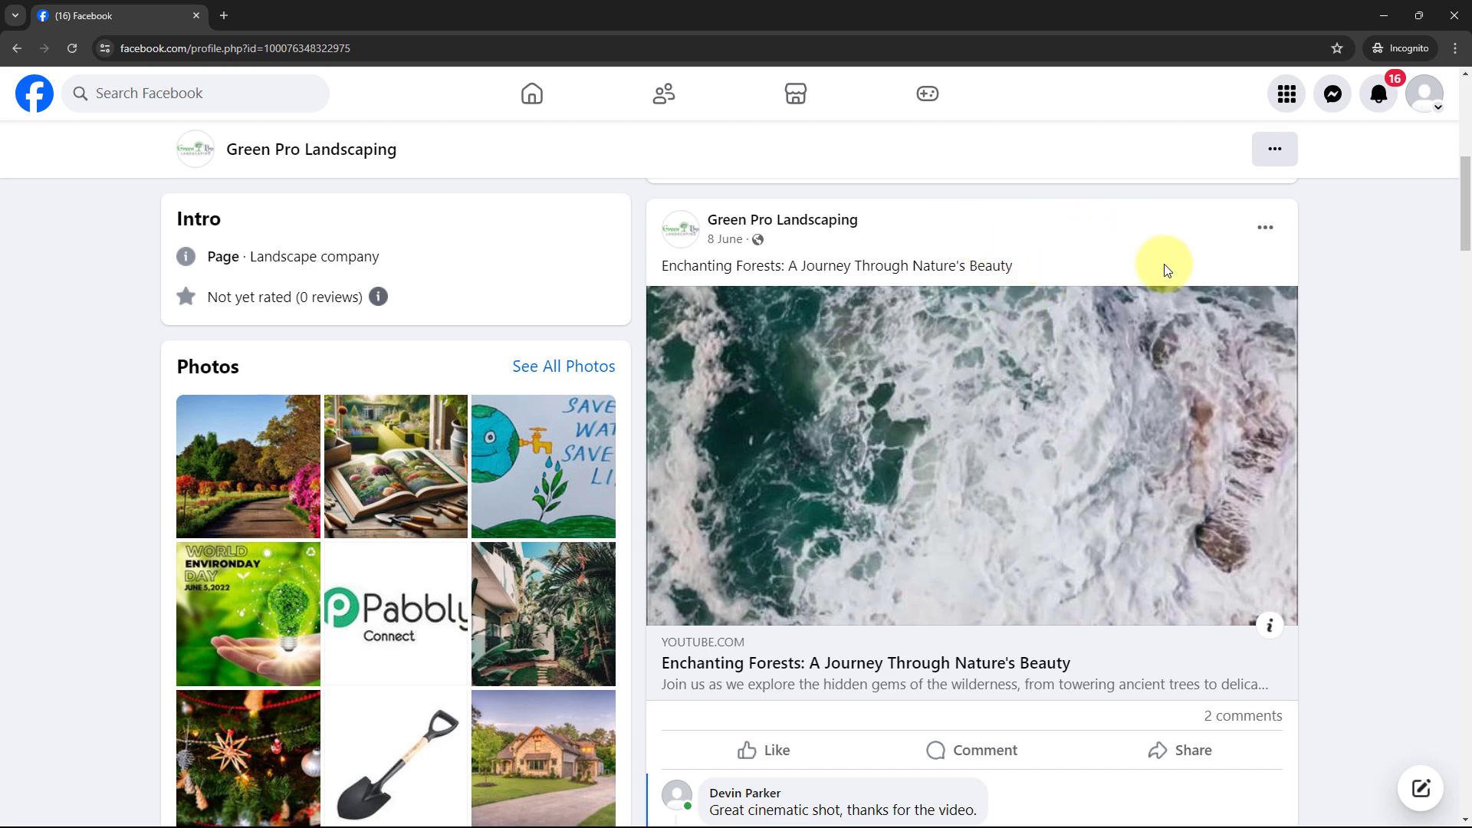
pyautogui.scroll(2, 644, 299)
pyautogui.scroll(5, 638, 307)
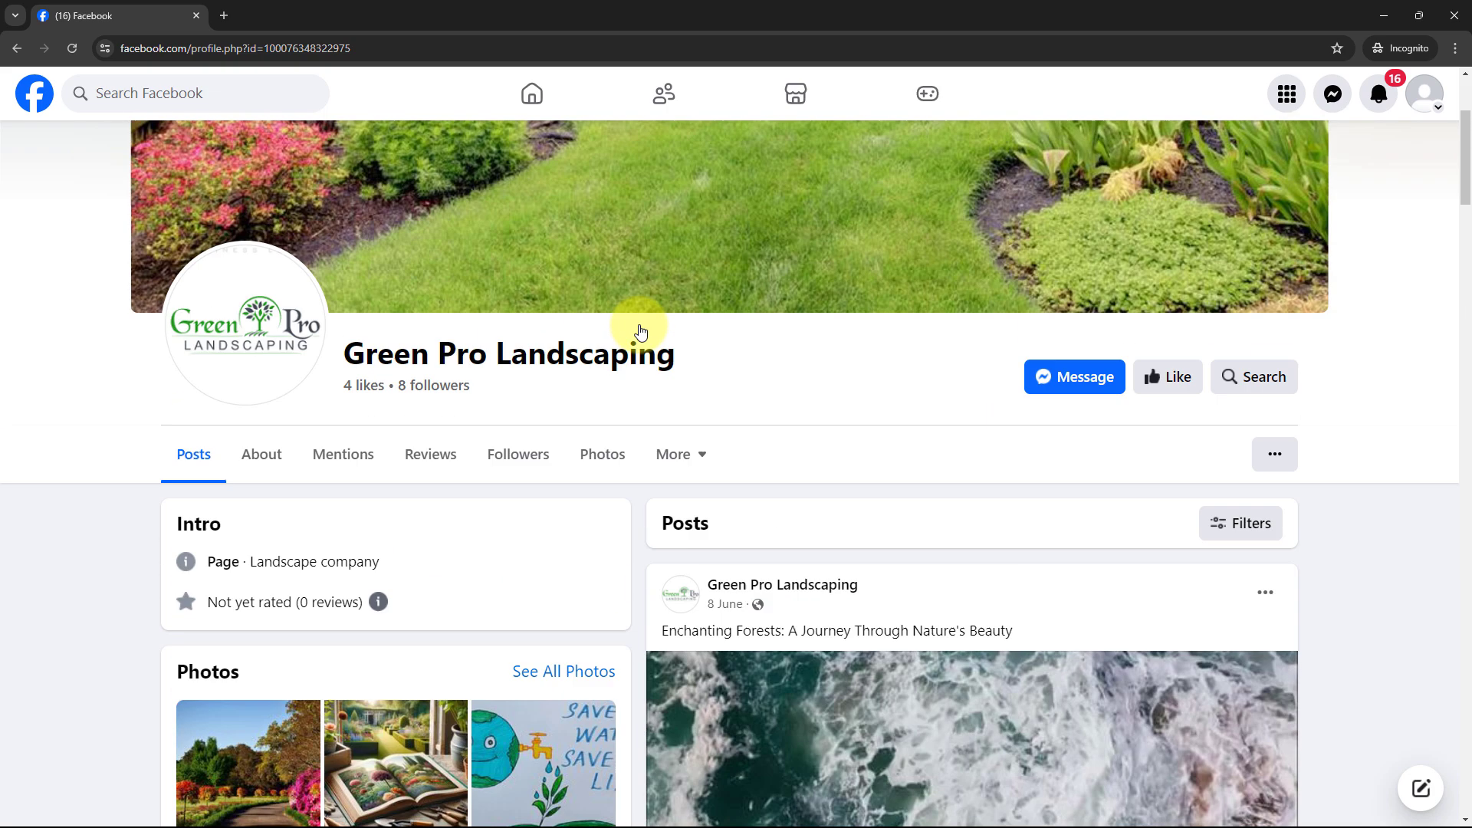
pyautogui.click(1384, 10)
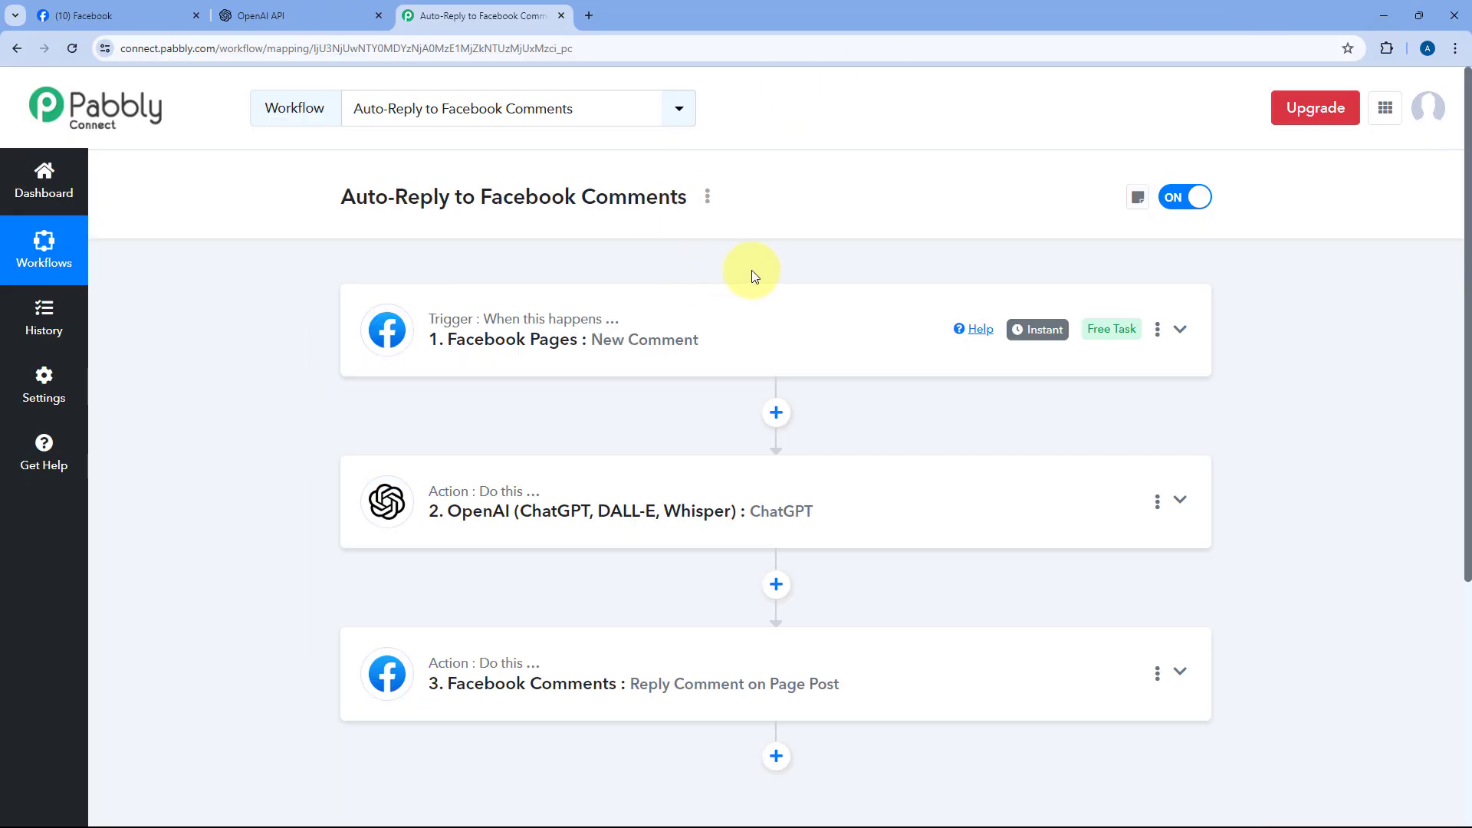